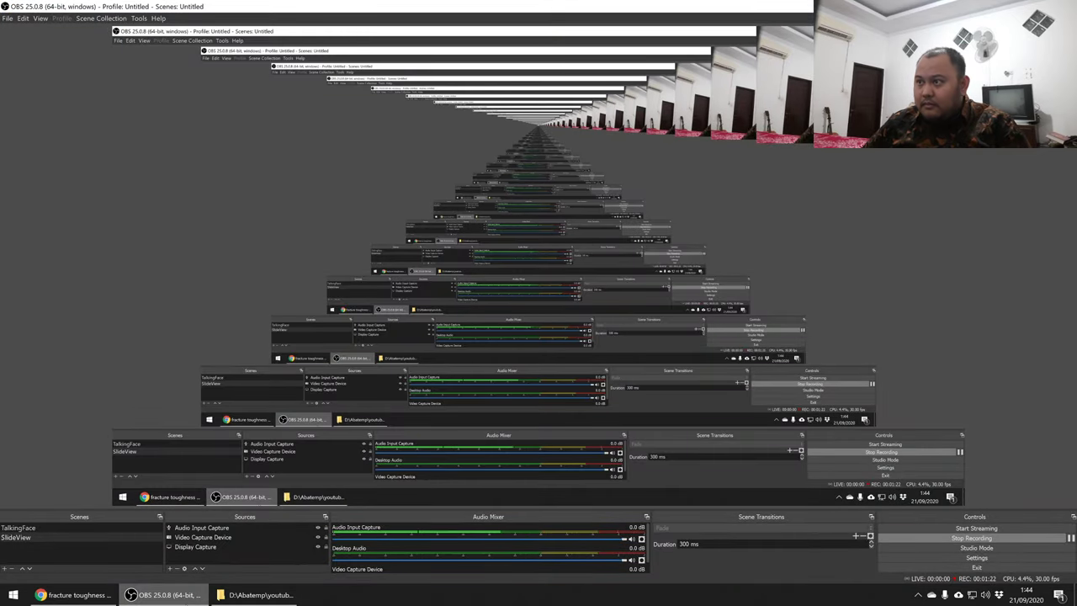
# - Switch to Chrome and examine the length, stress and energy units of the ton-mm-s system in the consistent units table
pyautogui.click(85, 595)
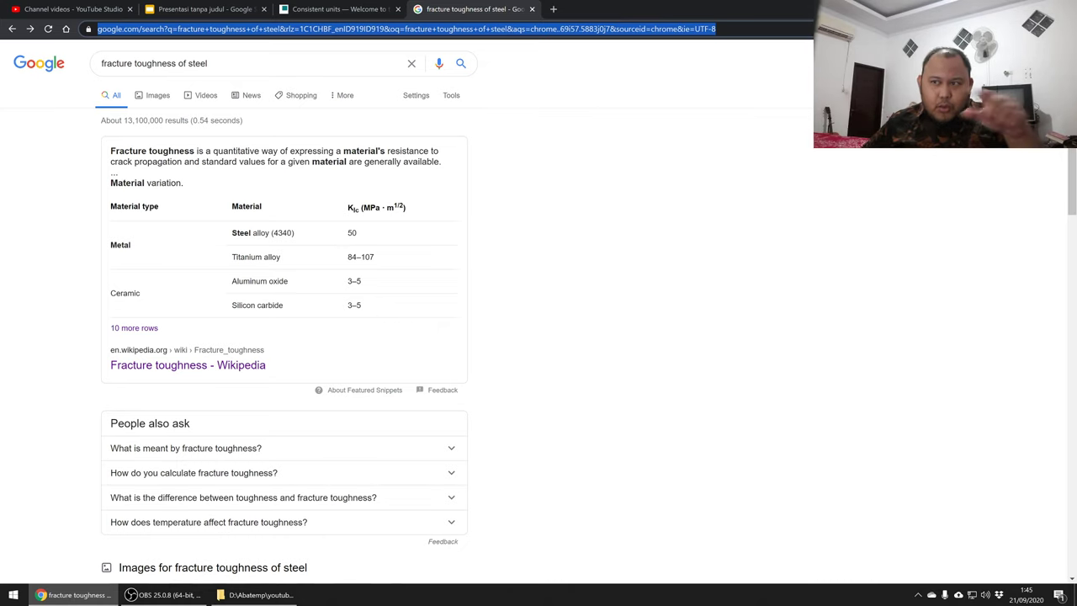
pyautogui.click(563, 143)
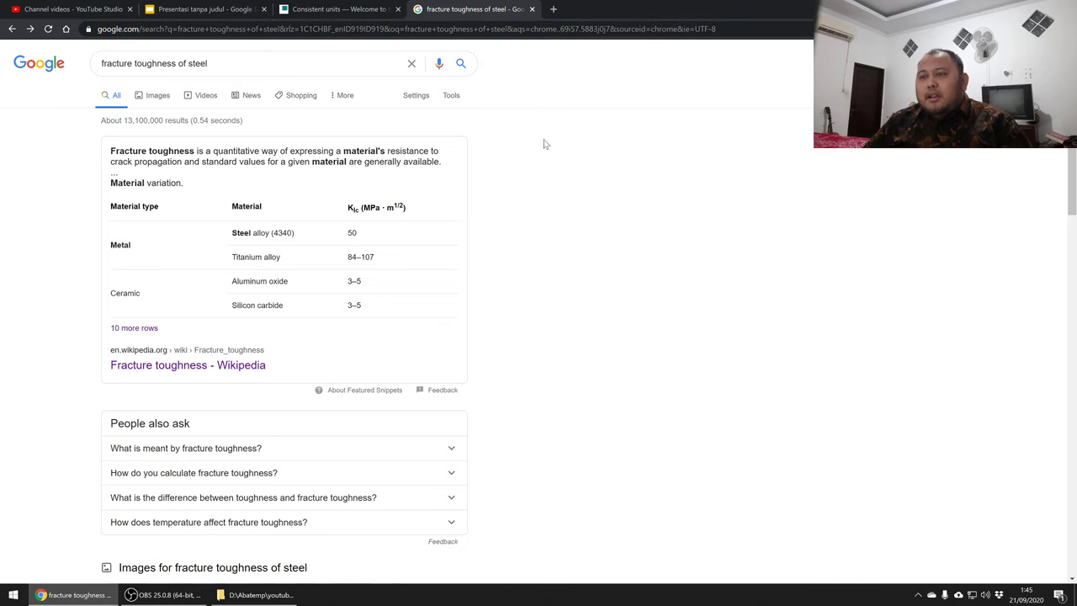
pyautogui.click(332, 10)
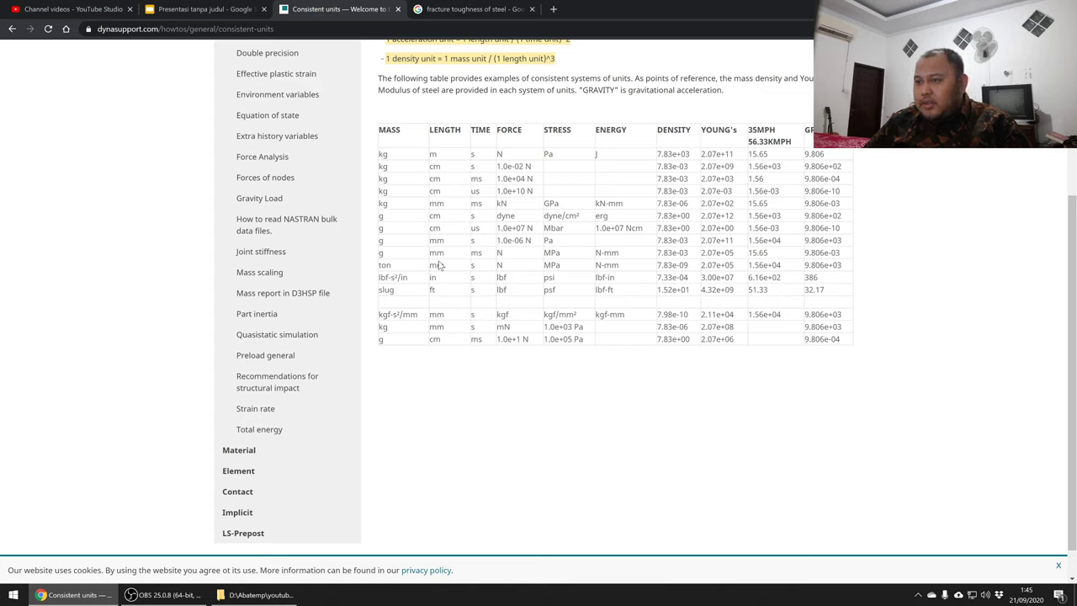
pyautogui.moveTo(430, 267); pyautogui.dragTo(484, 280)
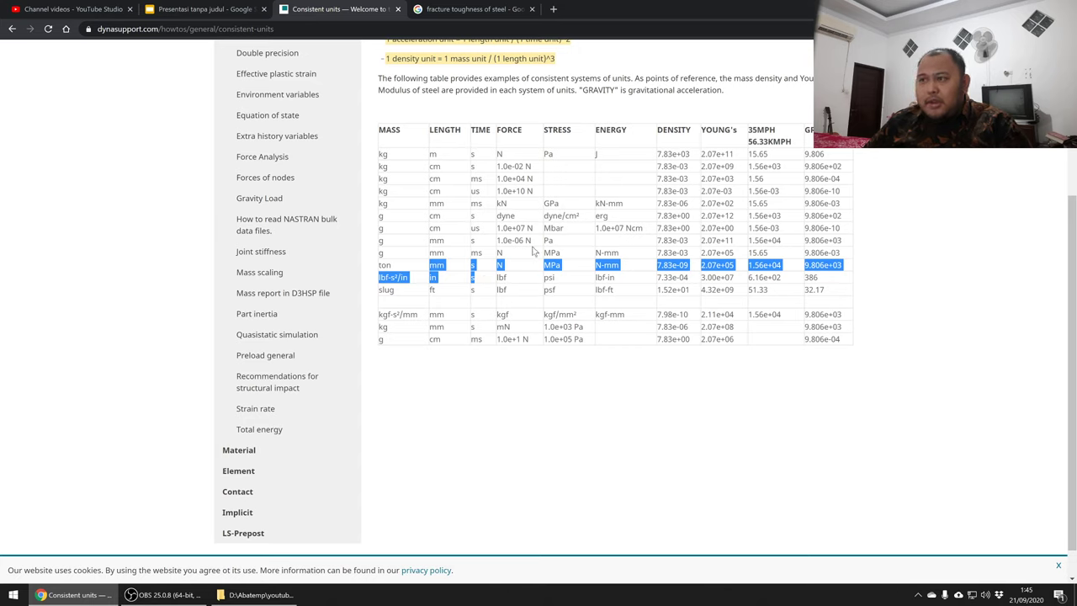
pyautogui.click(536, 269)
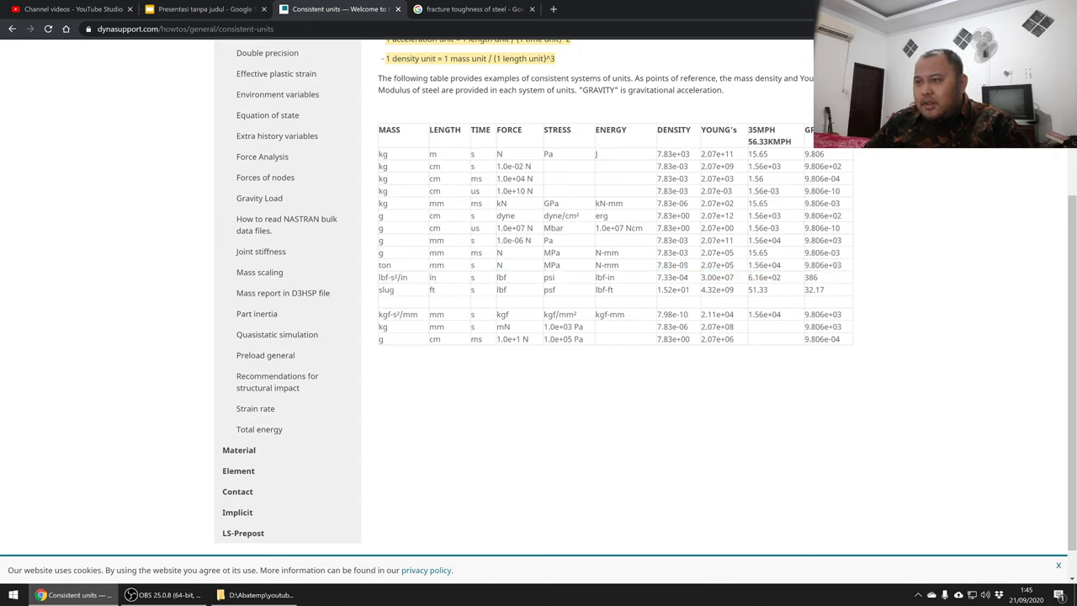
pyautogui.moveTo(430, 266); pyautogui.dragTo(446, 268)
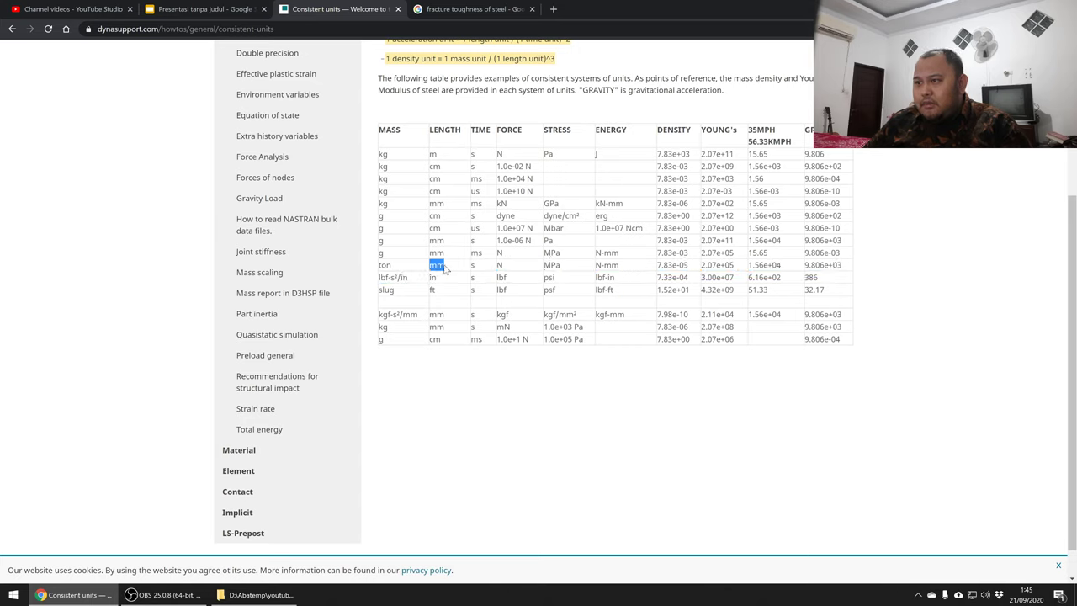
pyautogui.click(493, 271)
pyautogui.moveTo(543, 266); pyautogui.dragTo(621, 270)
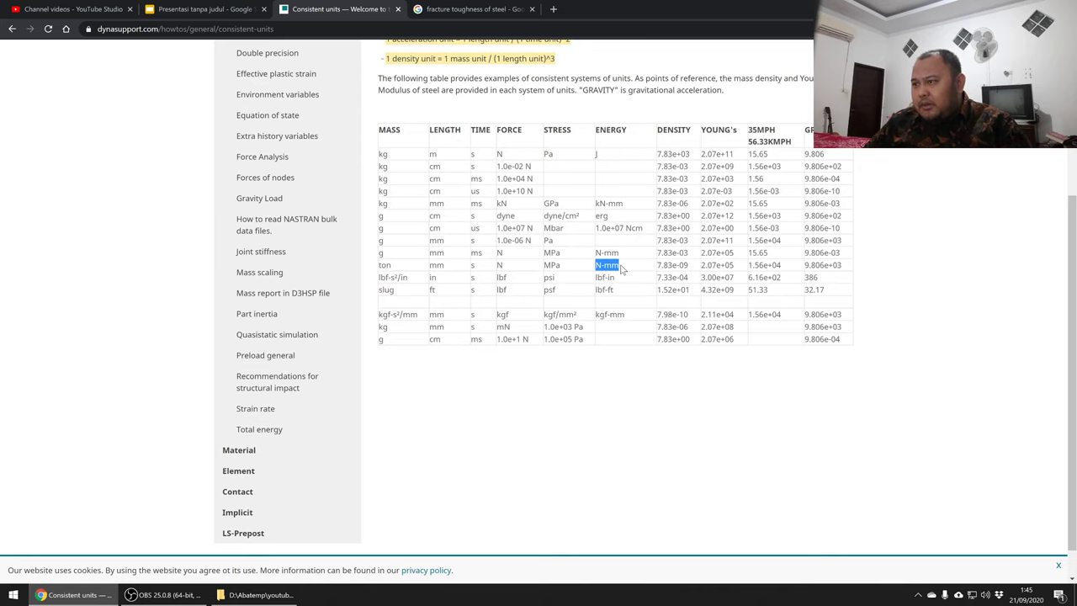
# - Check the fracture toughness of steel alloy (4340) and its unit in the Google results, then return to the consistent units page
pyautogui.click(461, 7)
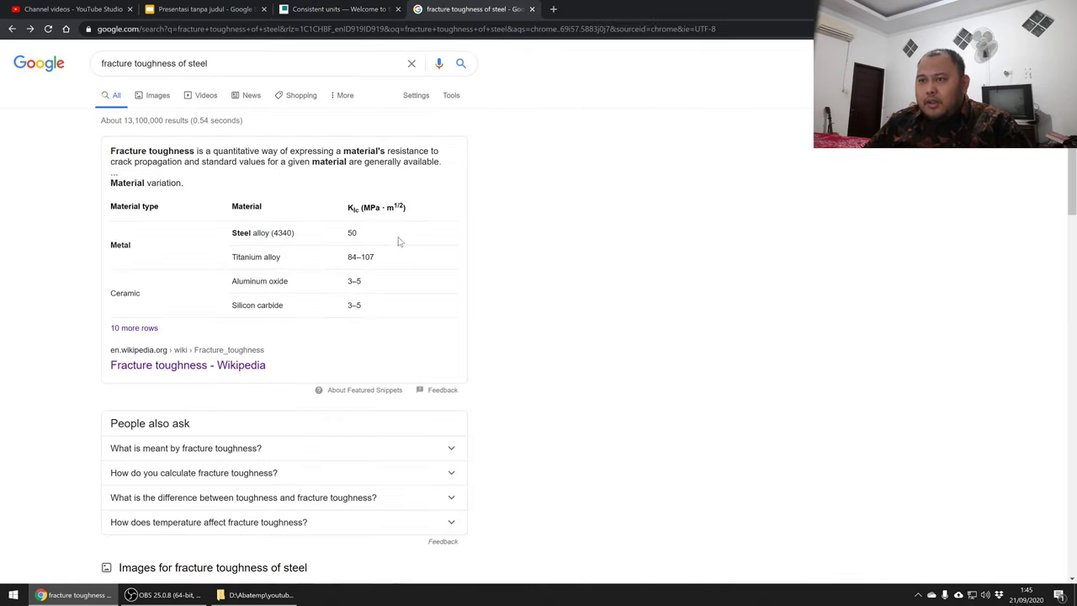
pyautogui.moveTo(346, 233); pyautogui.dragTo(360, 237)
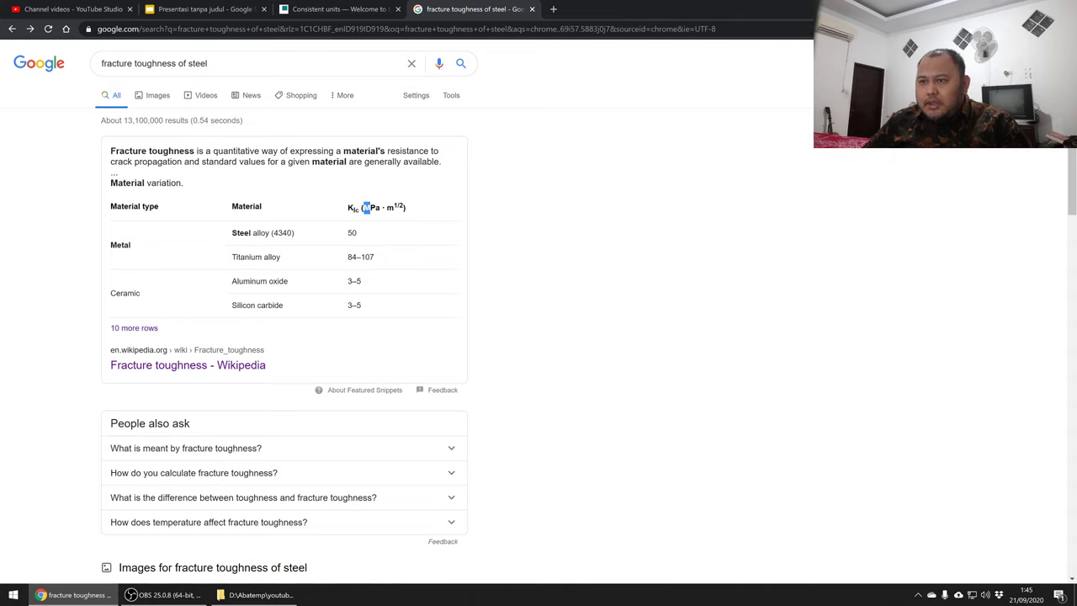
pyautogui.moveTo(385, 207); pyautogui.dragTo(397, 214)
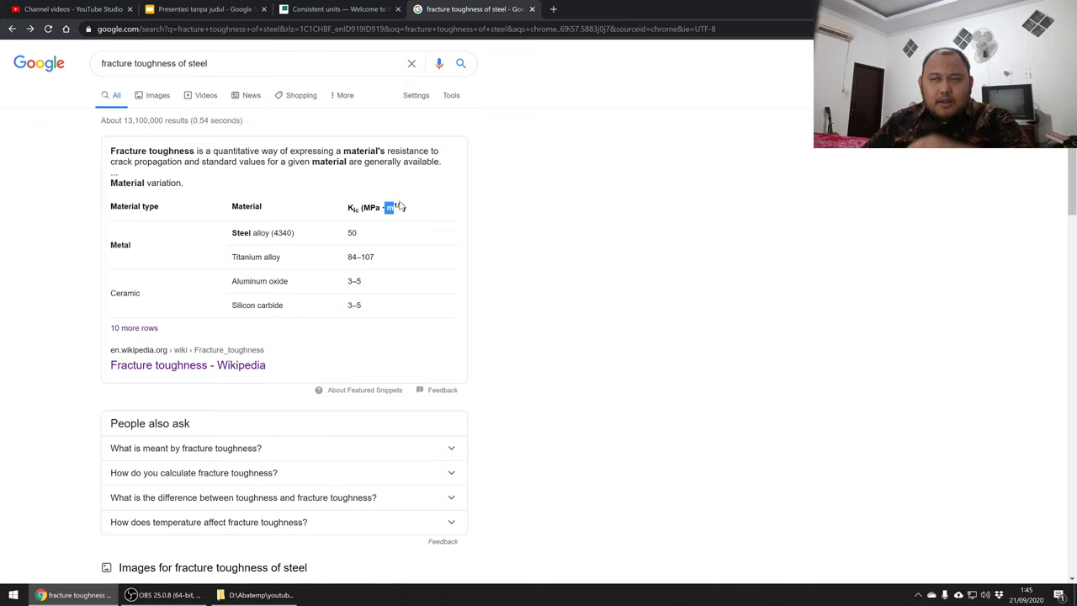
pyautogui.click(329, 10)
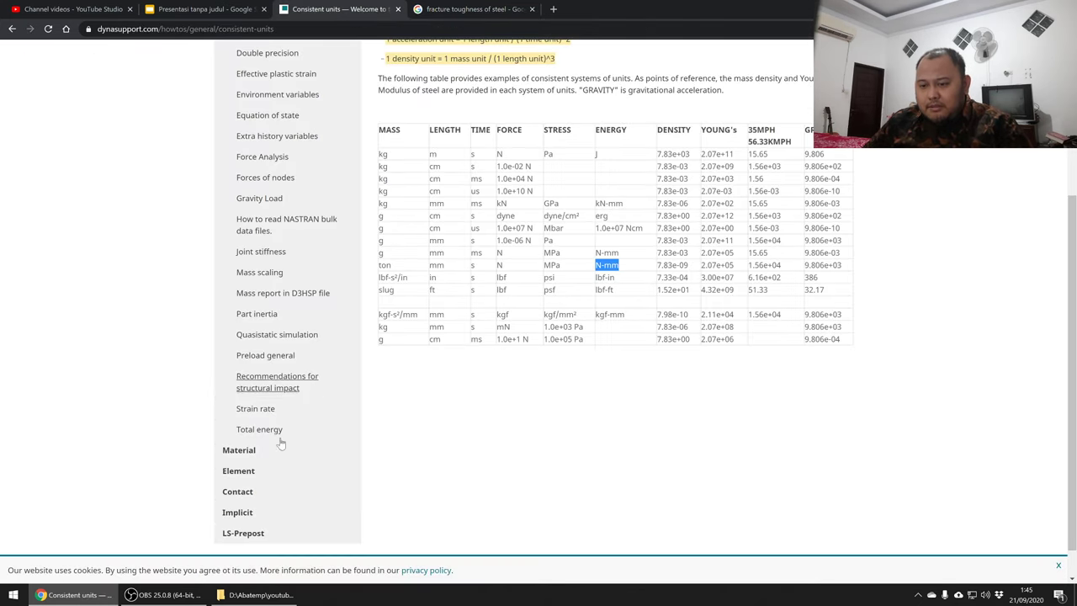
# - Switch to the youtube0921 folder in File Explorer and try to open a PowerShell window there
pyautogui.click(167, 595)
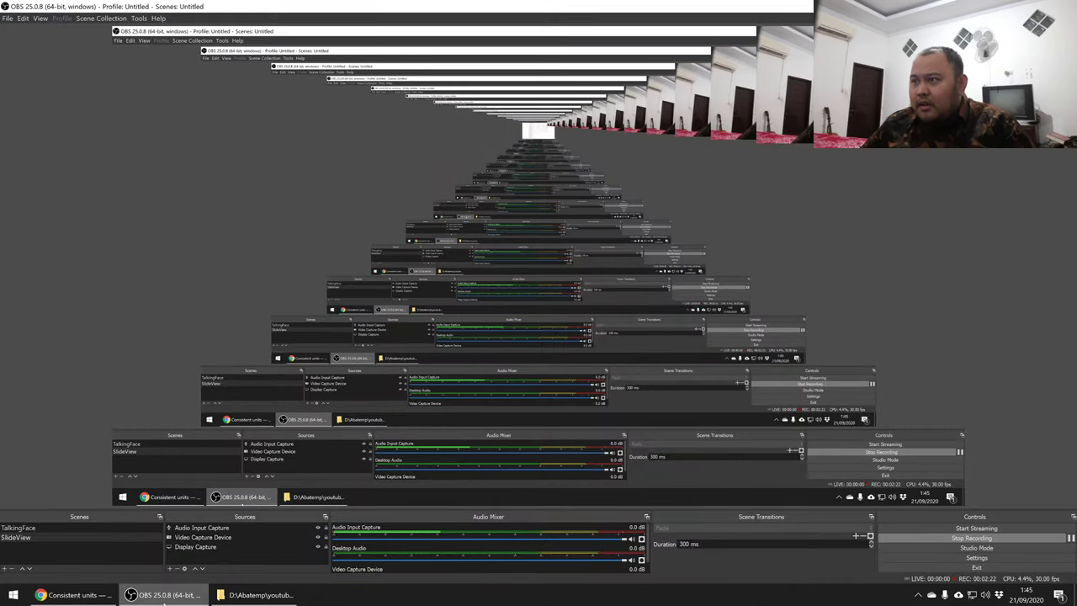
pyautogui.click(167, 595)
pyautogui.click(257, 595)
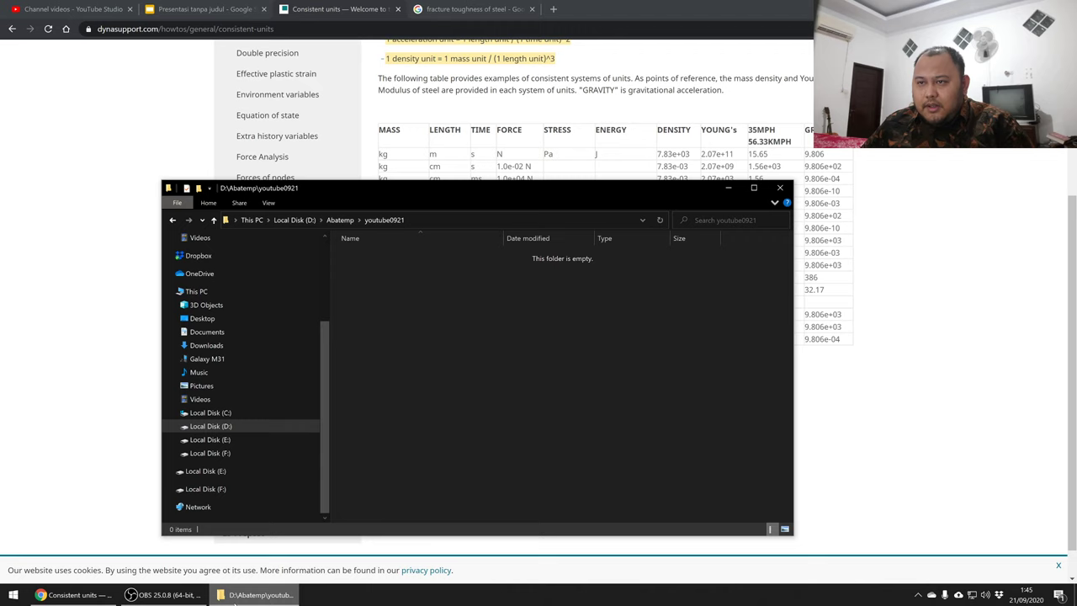
pyautogui.rightClick(398, 423)
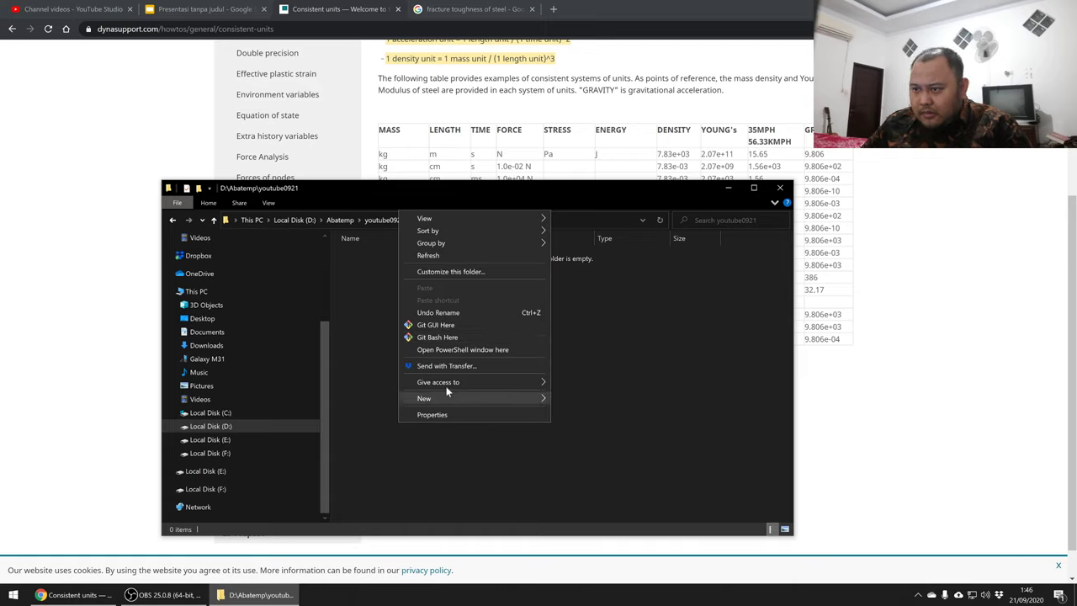
pyautogui.click(455, 349)
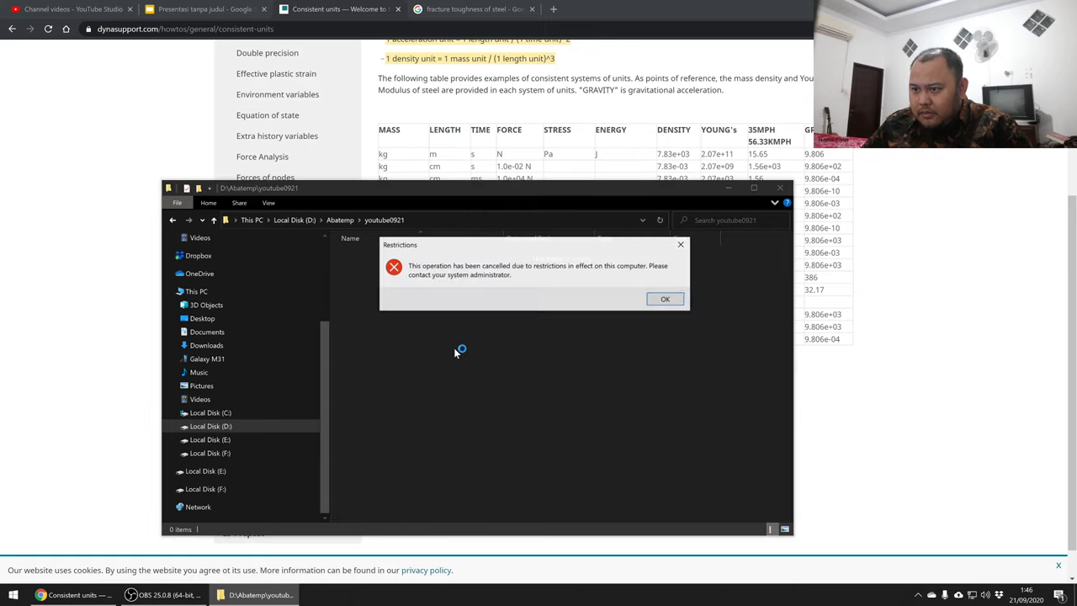
pyautogui.click(663, 300)
pyautogui.rightClick(377, 402)
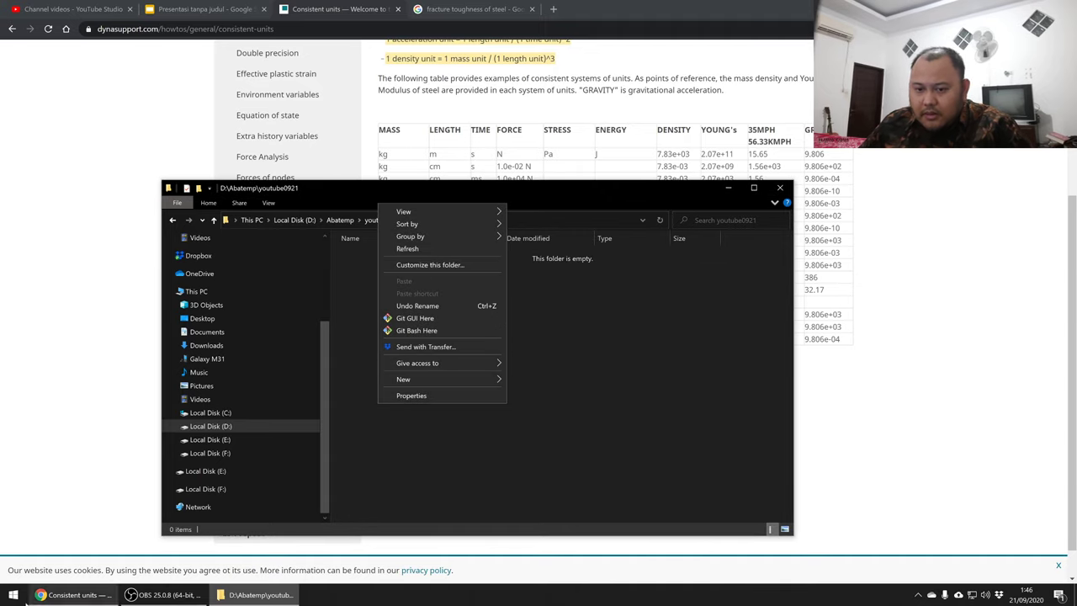
# - Launch Abaqus CAE and create a new model database with a Standard/Explicit model
pyautogui.click(23, 600)
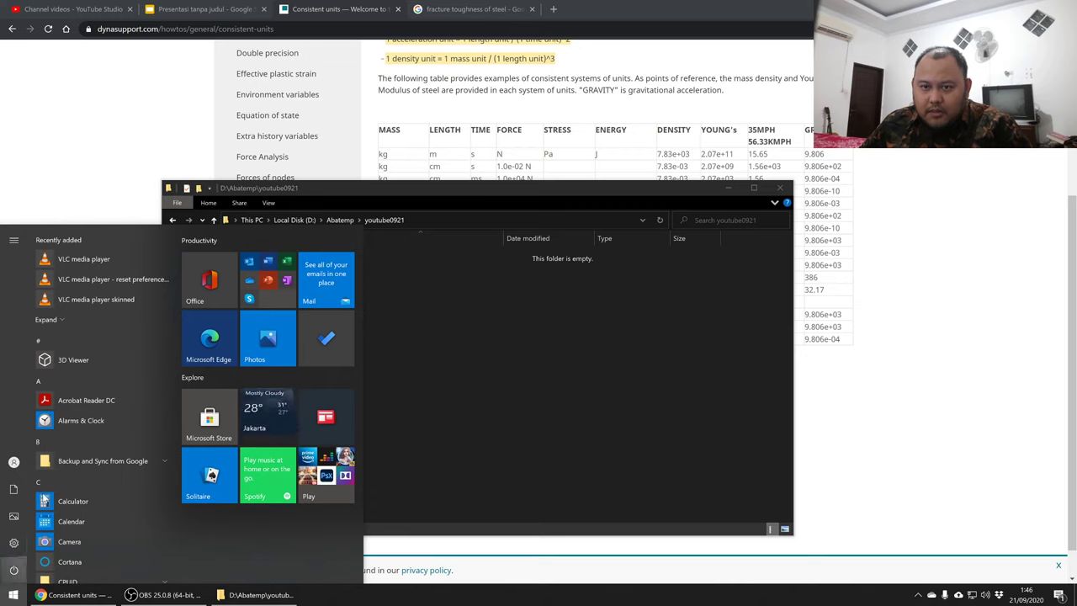
pyautogui.write('aba')
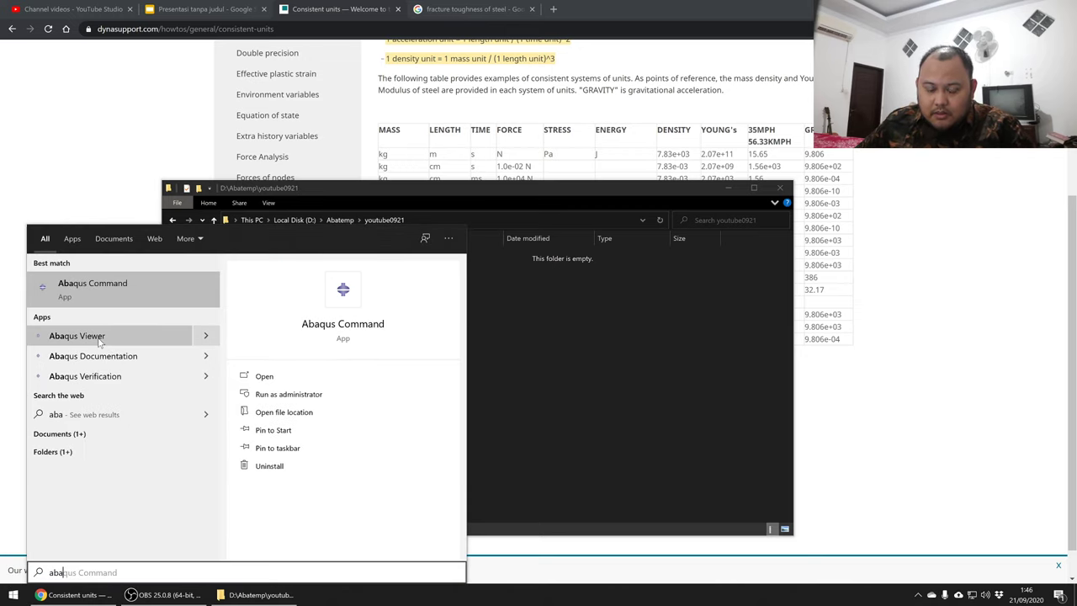
pyautogui.write('qus cae')
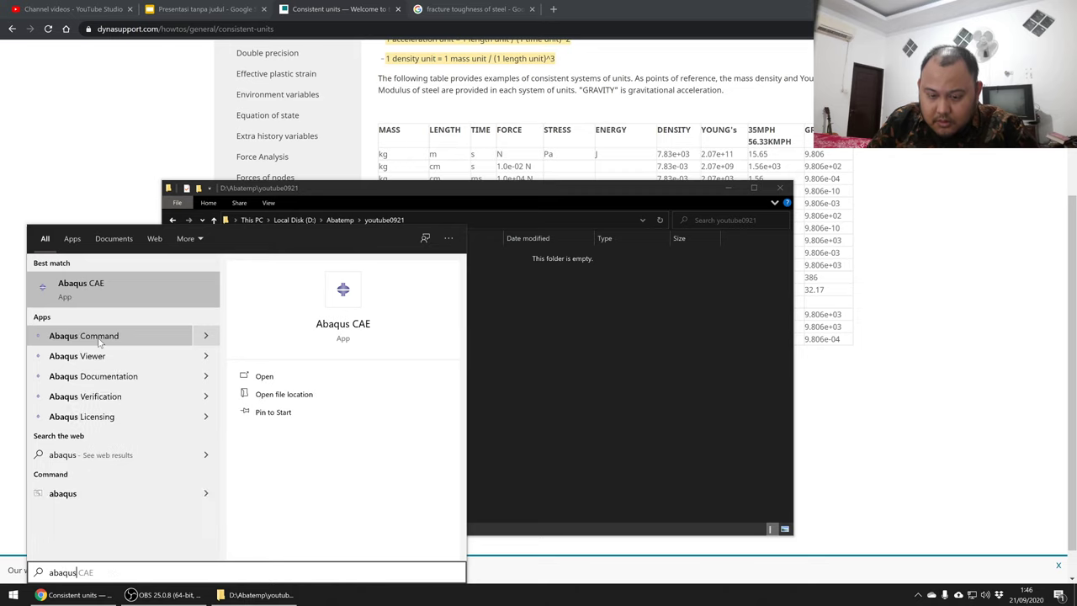
pyautogui.click(82, 284)
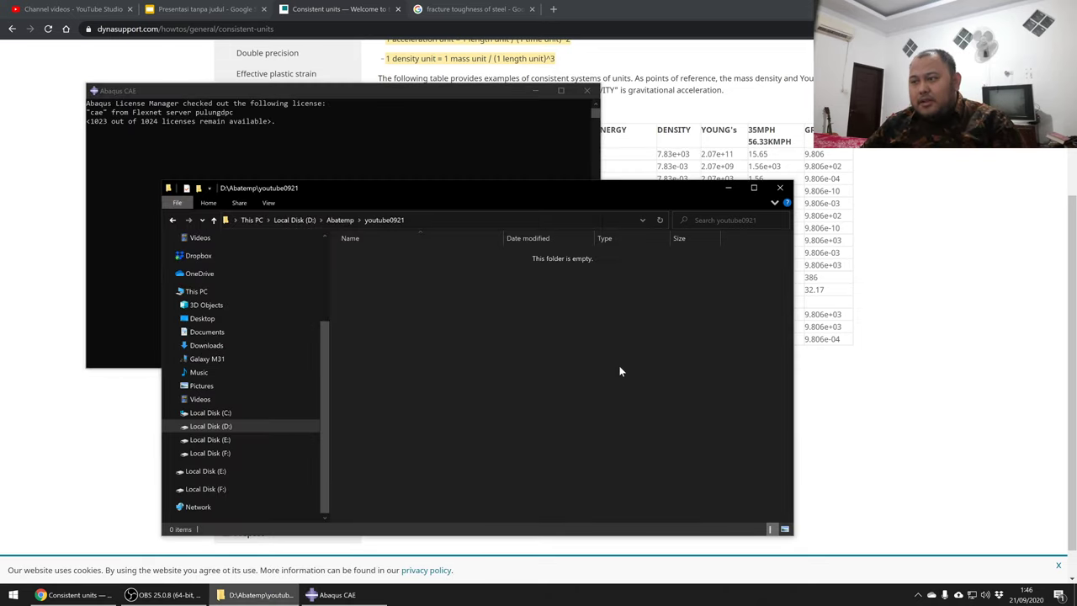
pyautogui.click(620, 371)
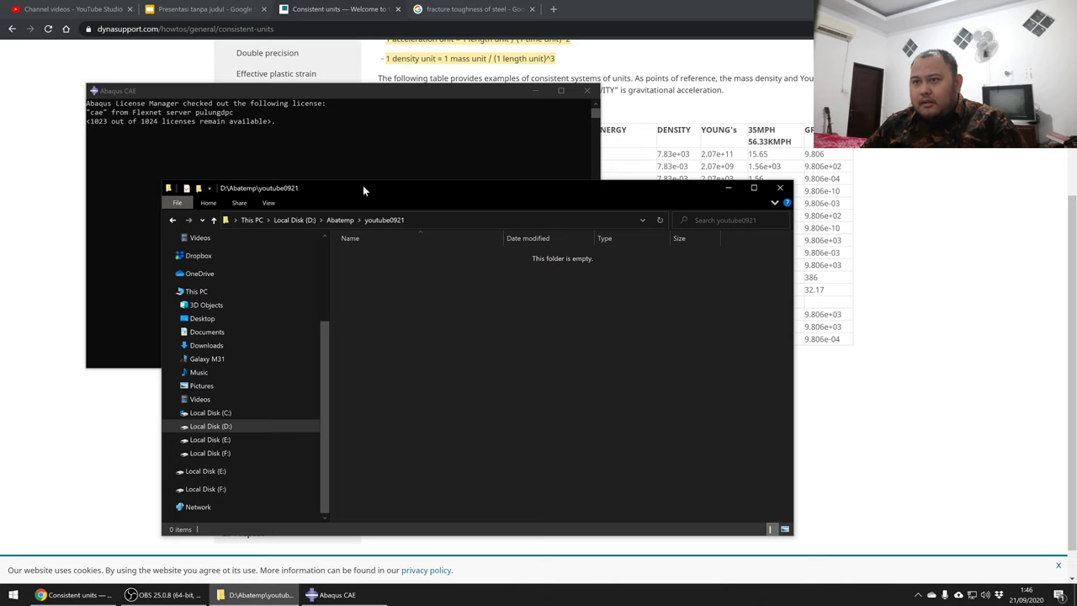
pyautogui.moveTo(364, 190); pyautogui.dragTo(237, 66)
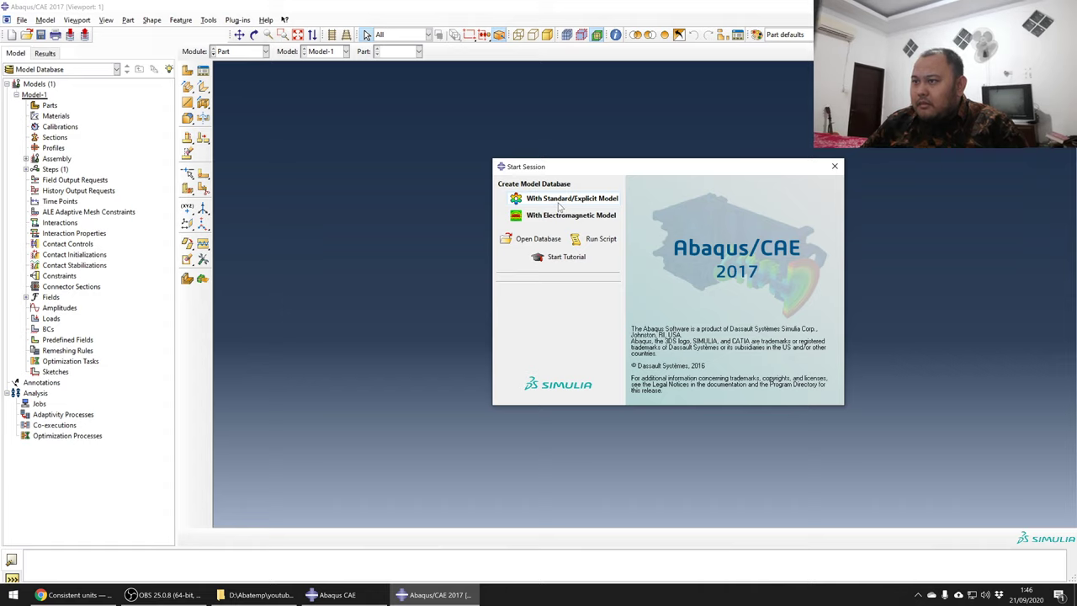
pyautogui.click(559, 202)
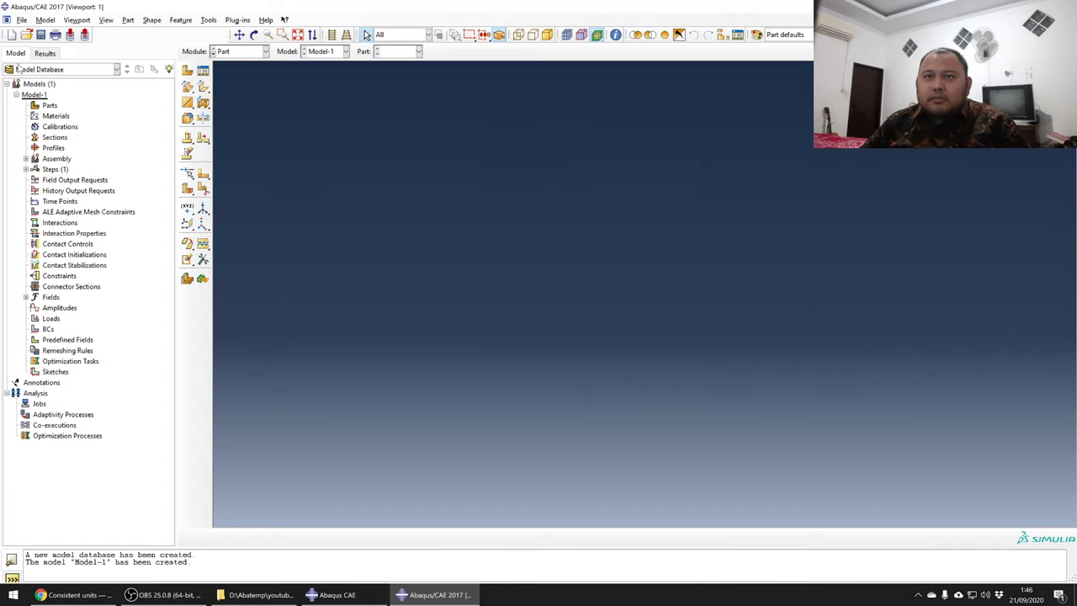
# - Set the work directory to D:/Abatemp/youtube0921
pyautogui.click(23, 21)
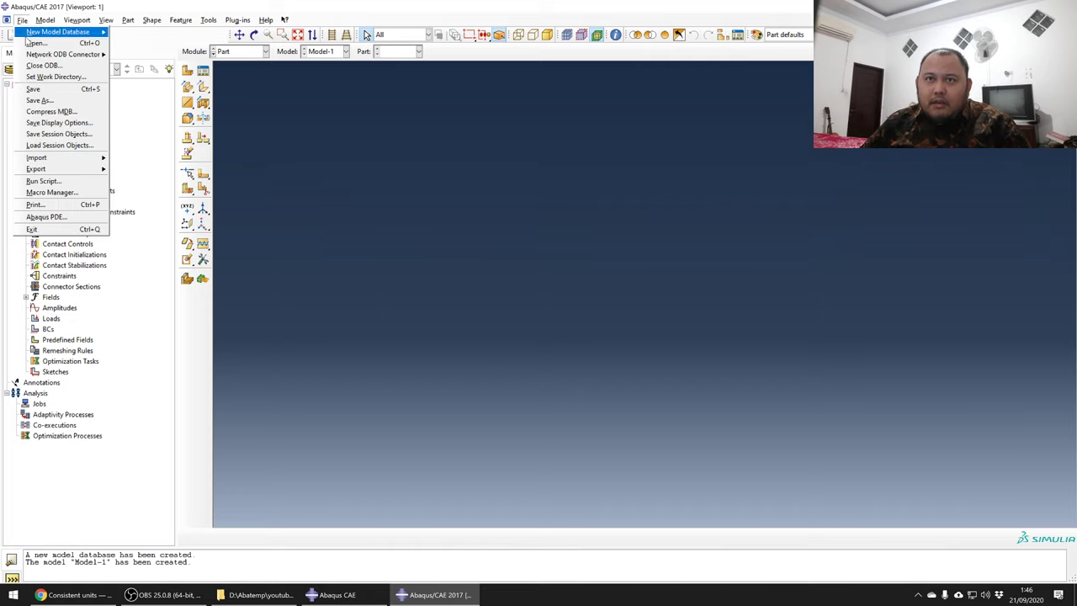
pyautogui.moveTo(62, 160)
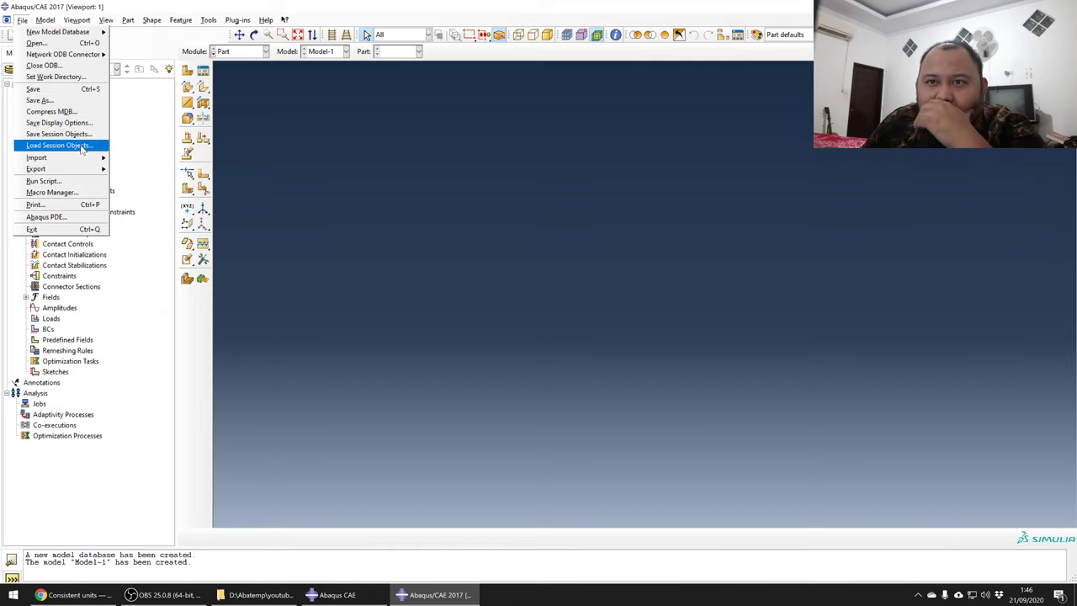
pyautogui.moveTo(37, 22)
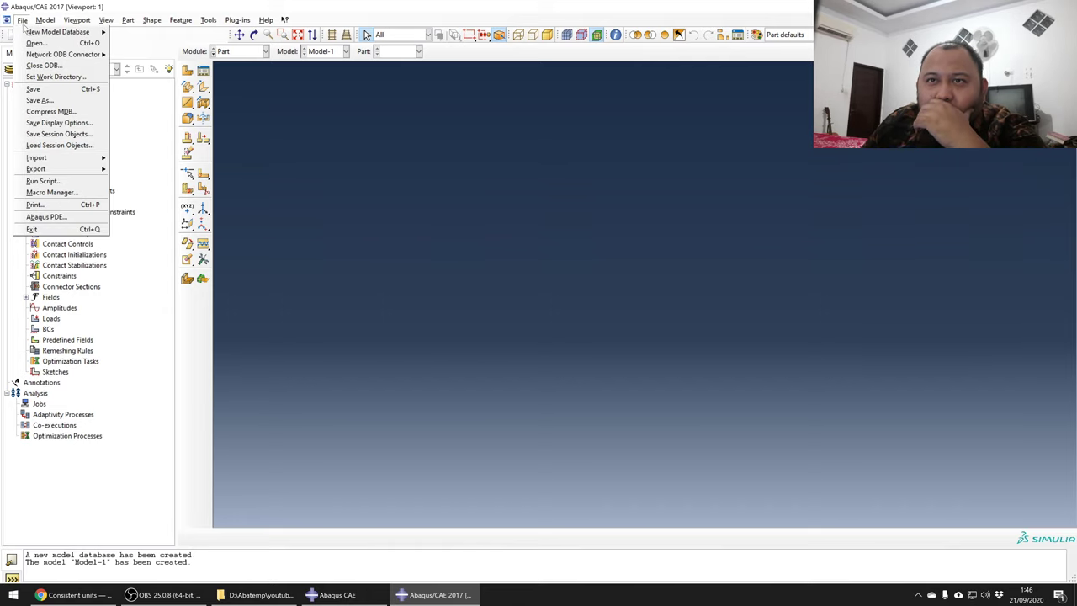
pyautogui.click(59, 76)
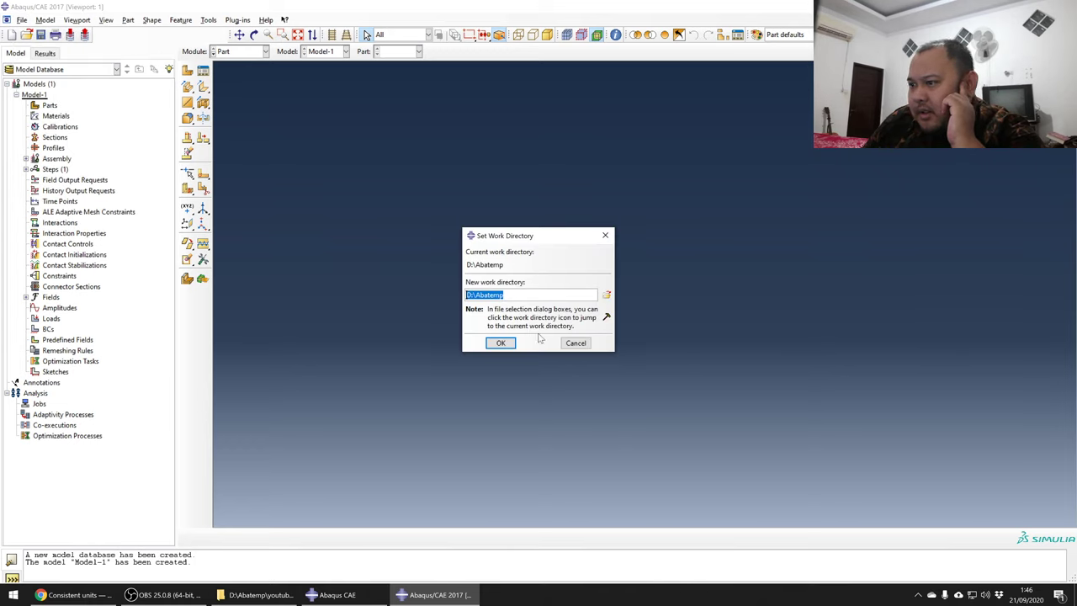
pyautogui.click(606, 294)
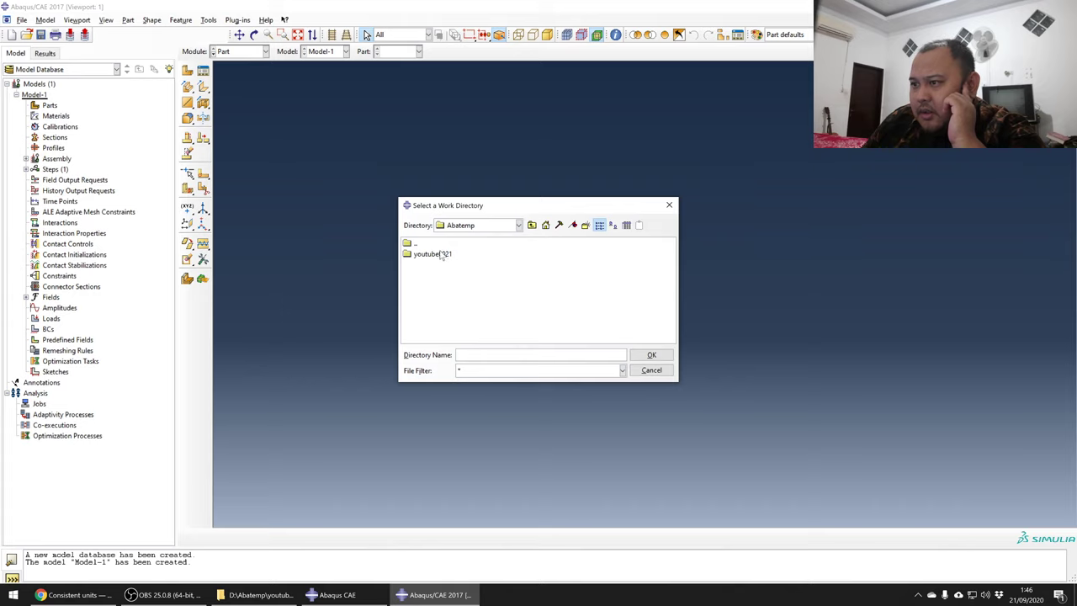
pyautogui.click(439, 255)
pyautogui.click(651, 354)
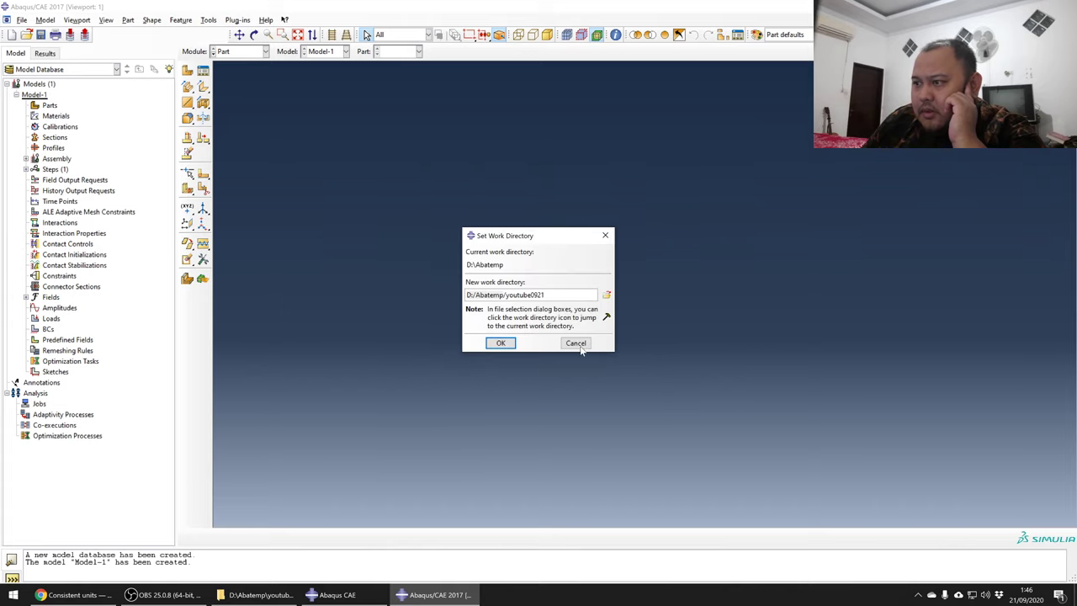
pyautogui.click(501, 342)
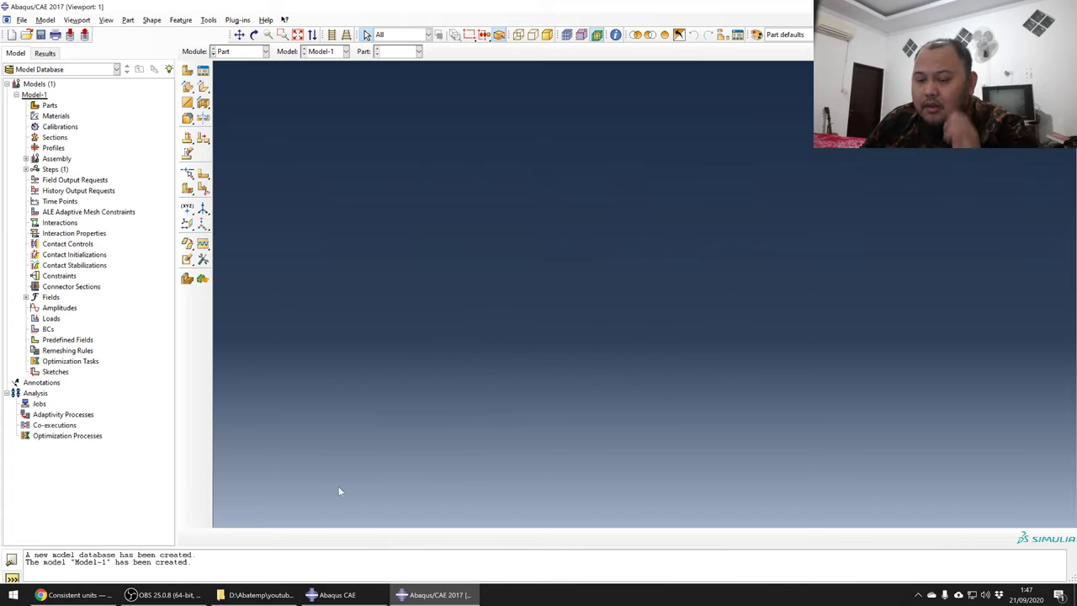
# - Switch to File Explorer, refresh the youtube0921 folder to check its contents, and return to Abaqus/CAE
pyautogui.click(261, 594)
pyautogui.rightClick(344, 224)
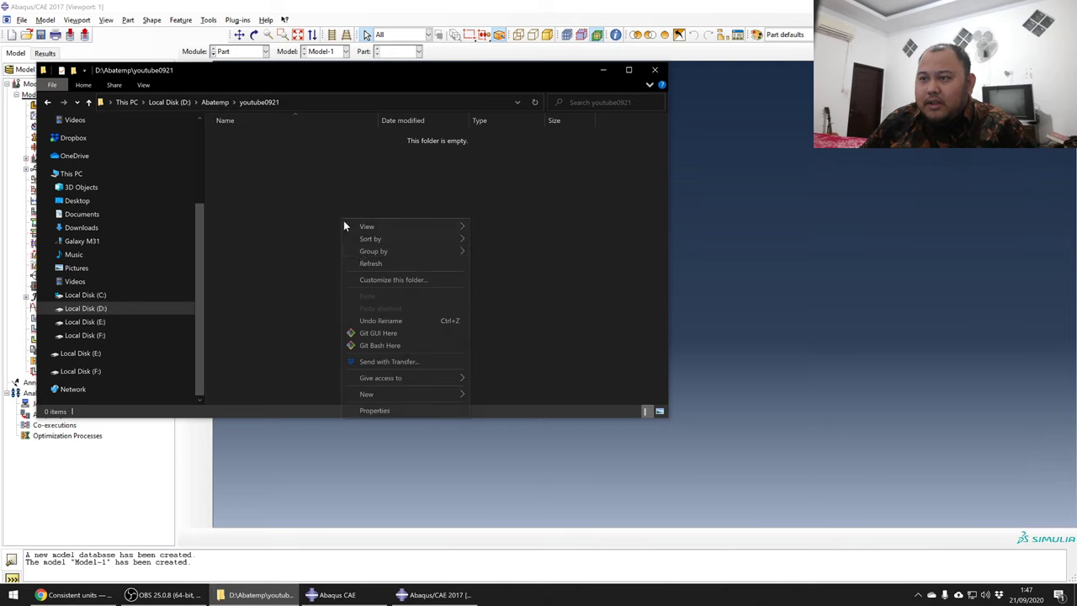
pyautogui.click(371, 263)
pyautogui.click(806, 185)
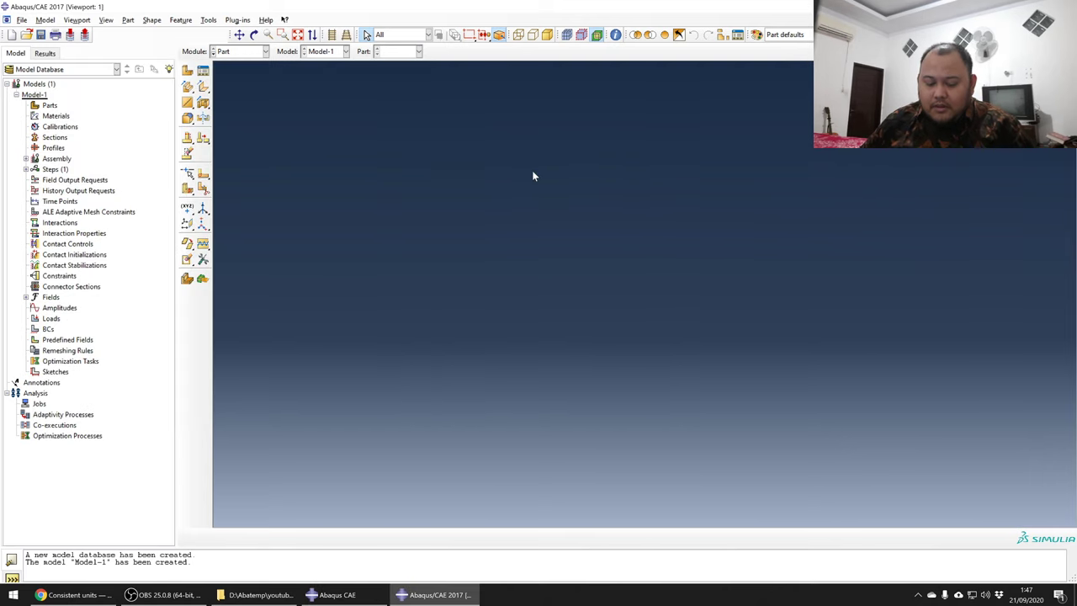
# - Save the model database as Kic in the youtube0921 folder
pyautogui.hotkey('ctrl', 's')
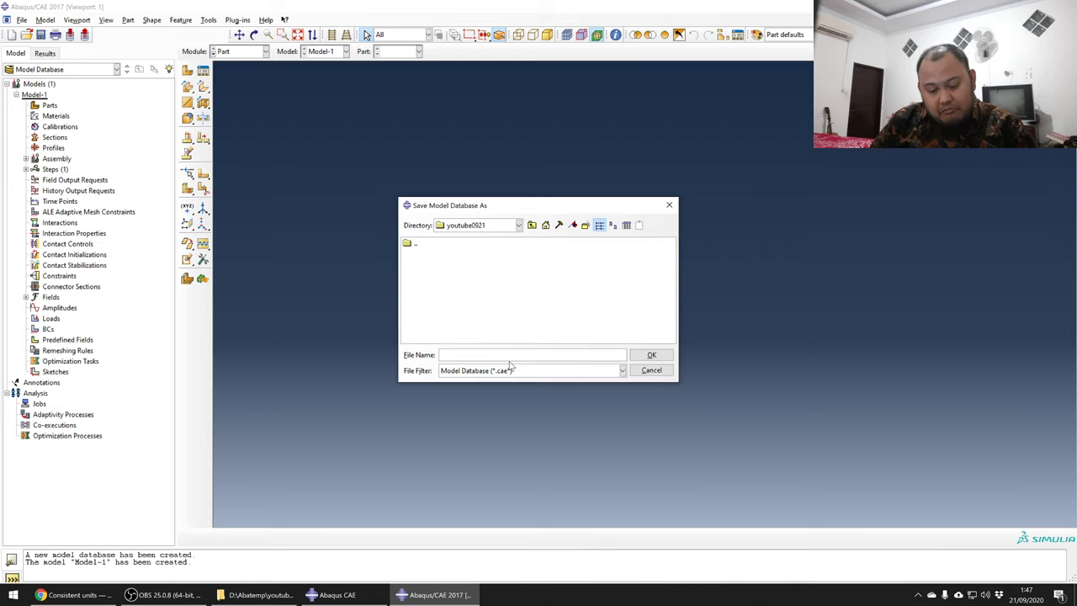
pyautogui.write('Kic')
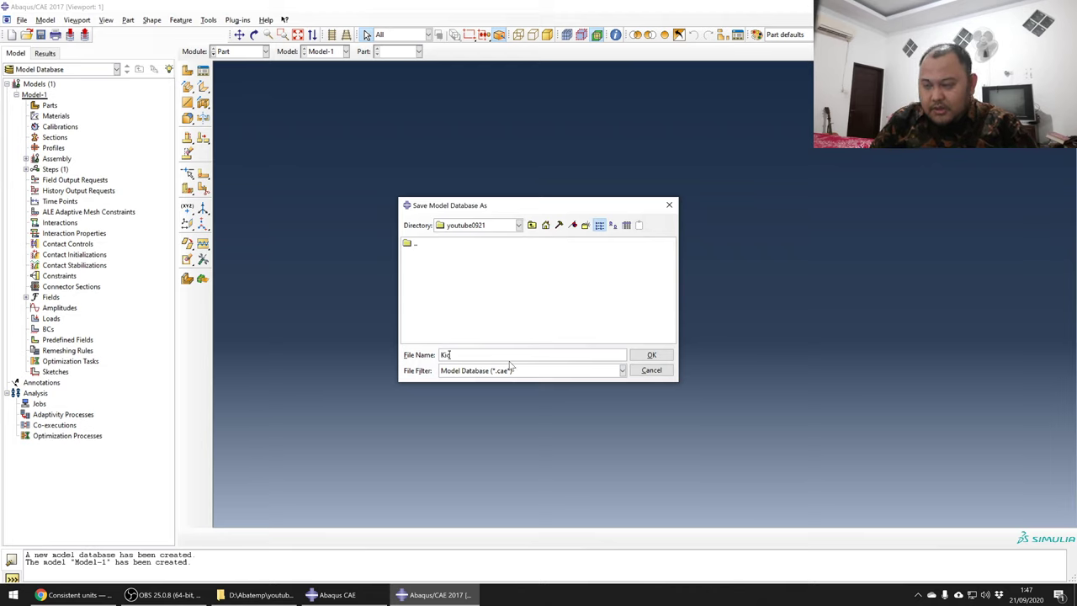
pyautogui.click(644, 356)
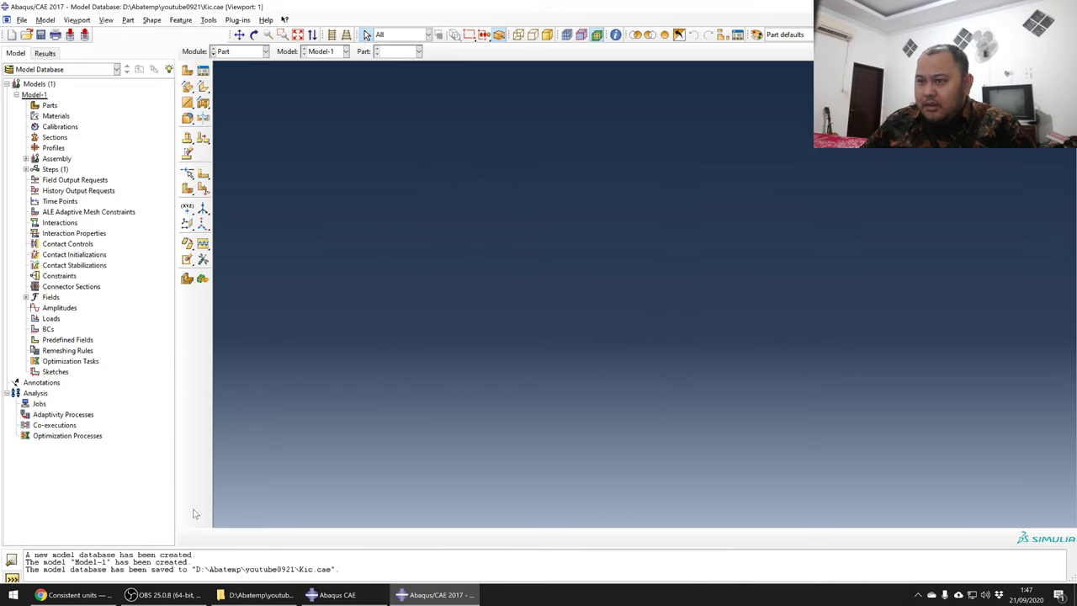
# - Switch to File Explorer to check for the saved Kic files in the youtube0921 folder, and return to Abaqus/CAE
pyautogui.click(255, 595)
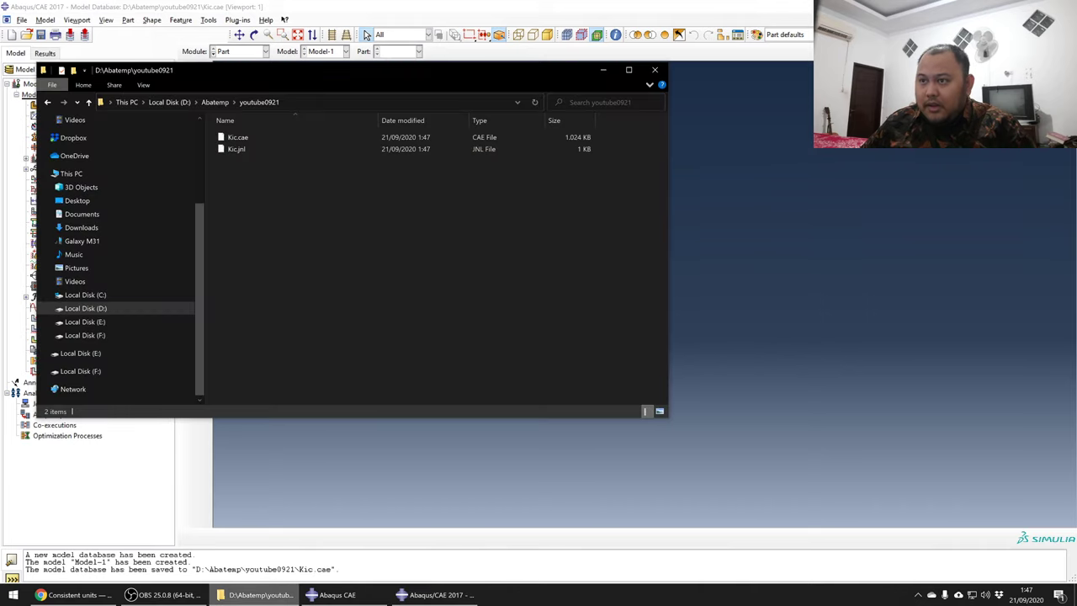
pyautogui.click(837, 223)
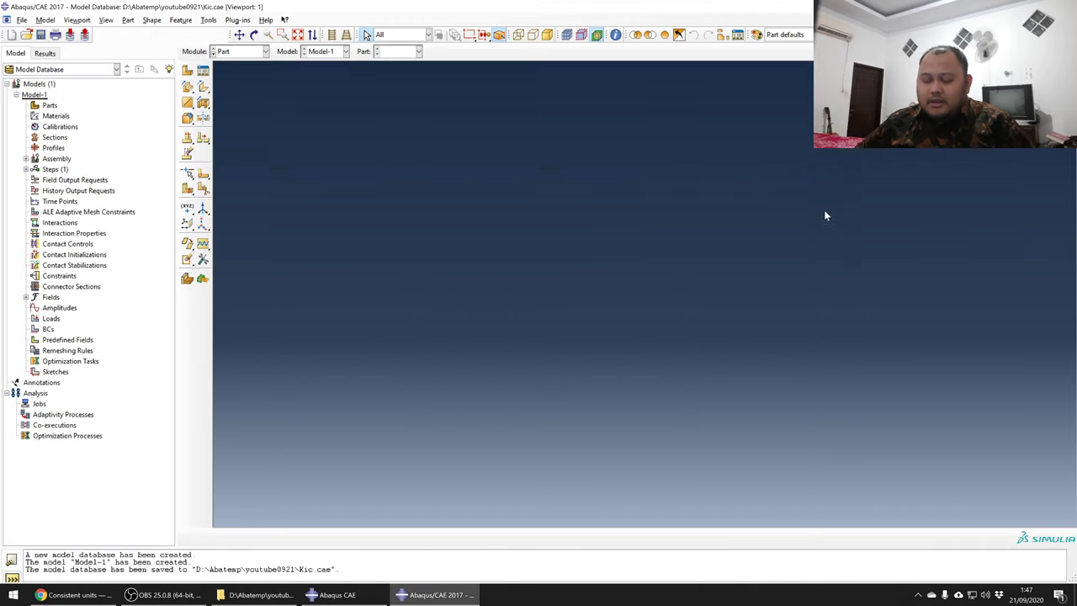
# - Start a 3D deformable solid extrusion part with approximate size 200 and sketch a rectangle from the origin to 20,100
pyautogui.click(188, 71)
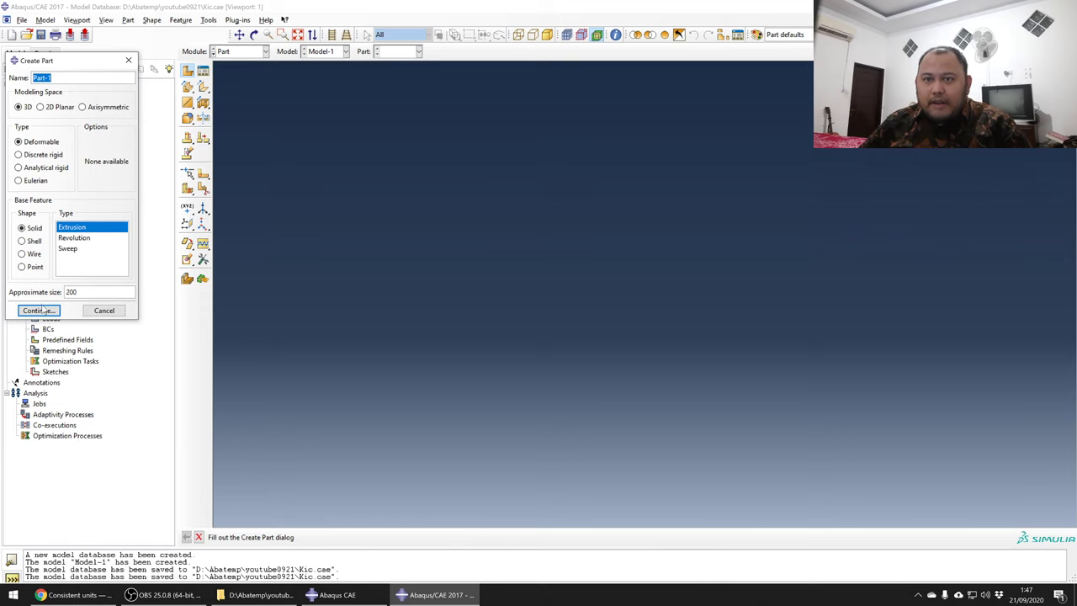
pyautogui.click(42, 311)
pyautogui.click(203, 87)
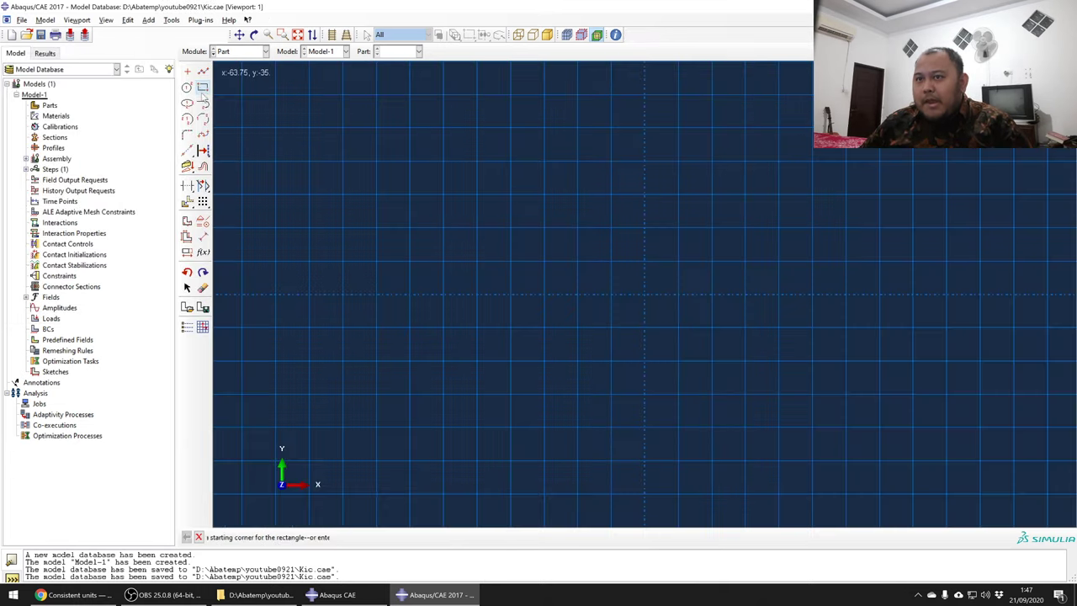
pyautogui.click(645, 295)
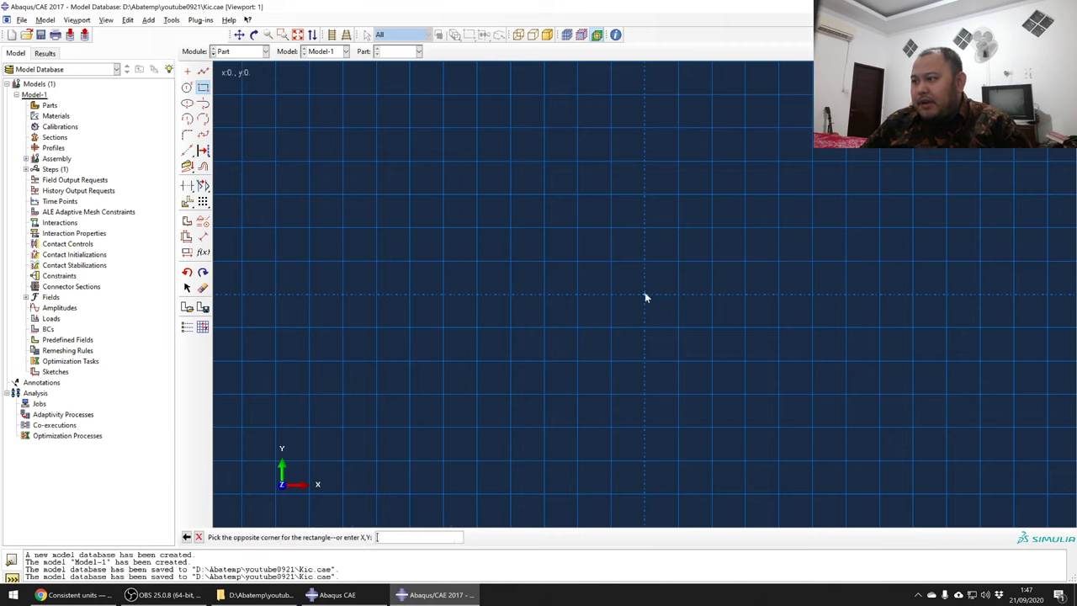
pyautogui.write('20')
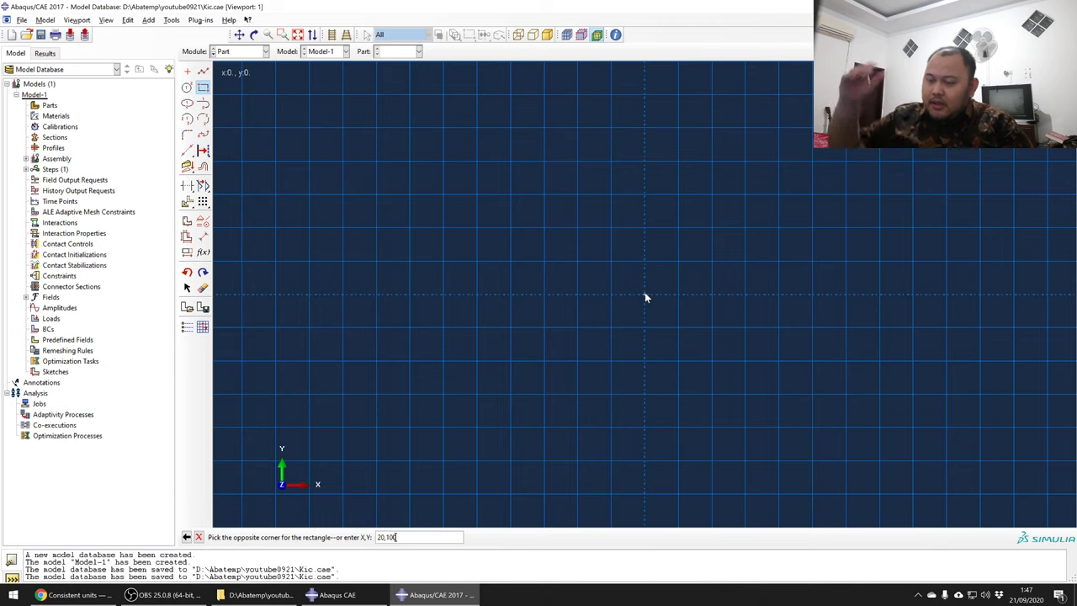
pyautogui.write(',100')
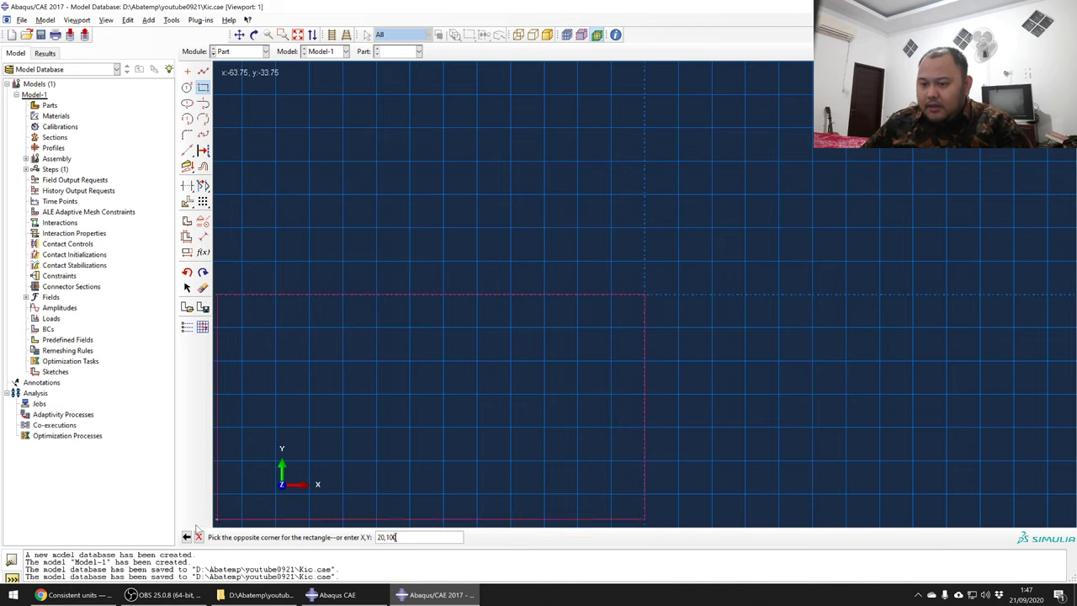
pyautogui.press('Return')
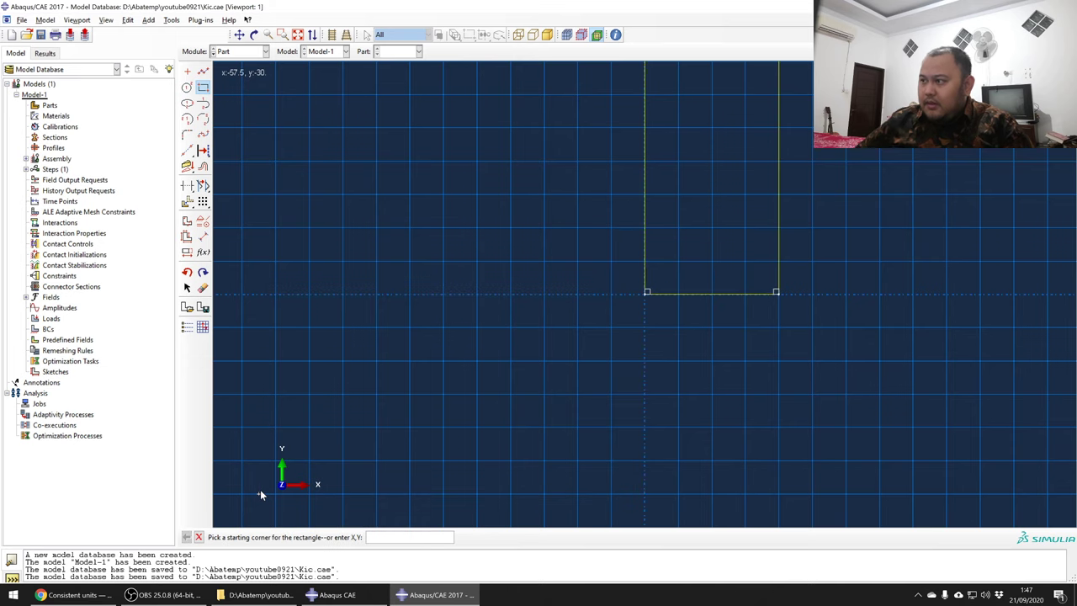
pyautogui.scroll(-3, 389, 457)
pyautogui.scroll(-3, 424, 451)
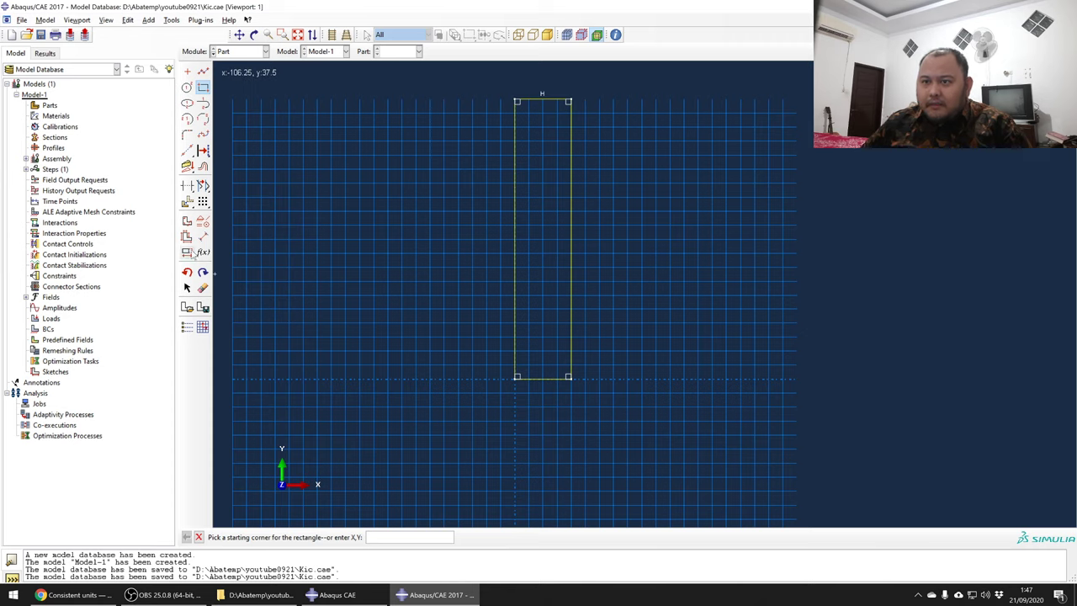
# - Apply a Fixed constraint to the rectangle's lower-left corner at the origin
pyautogui.click(202, 222)
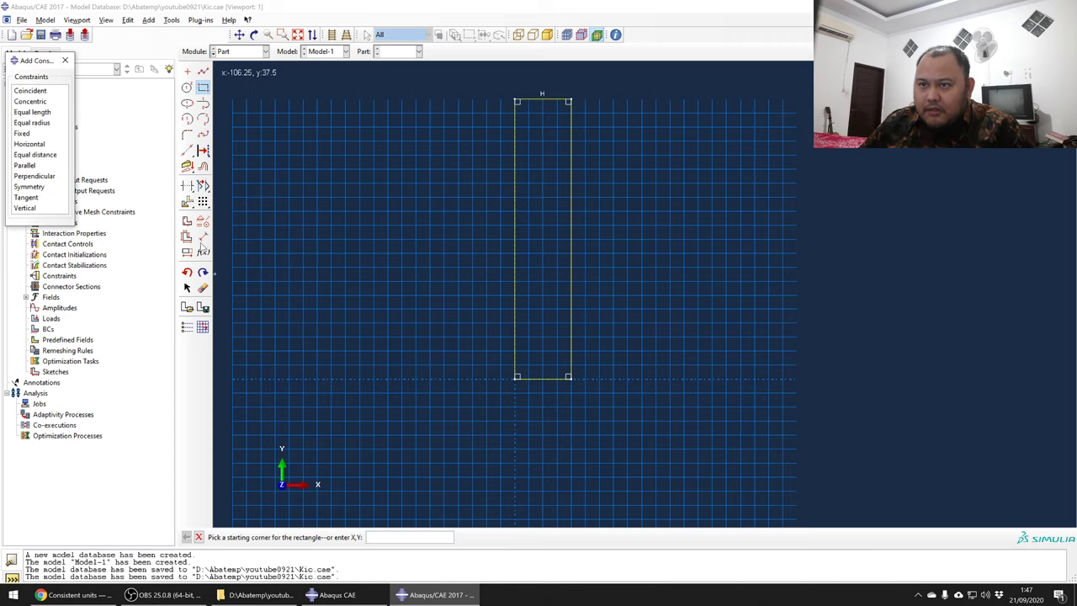
pyautogui.click(26, 134)
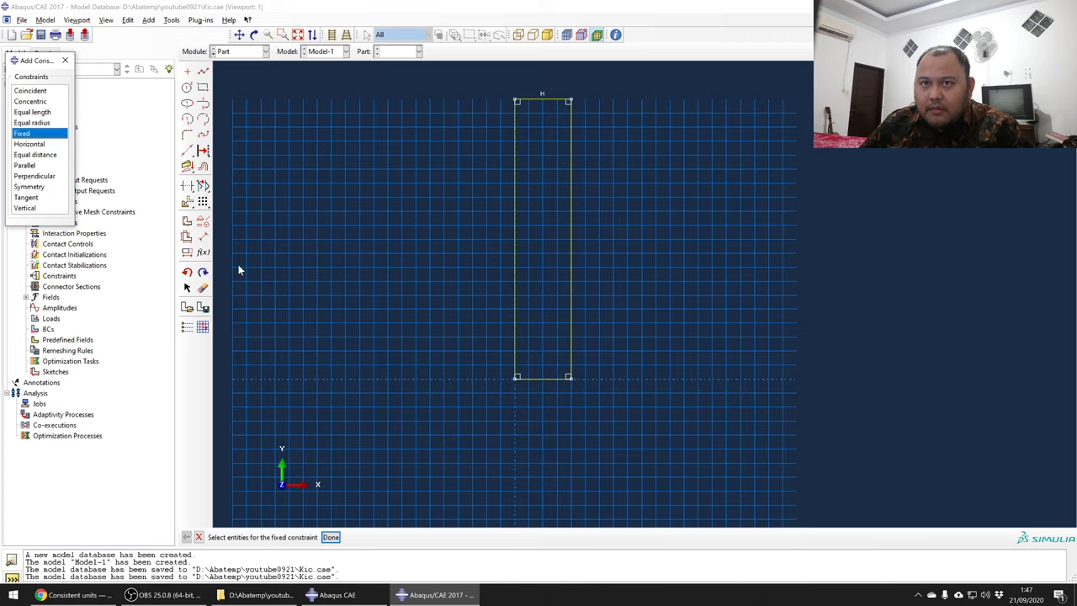
pyautogui.click(515, 377)
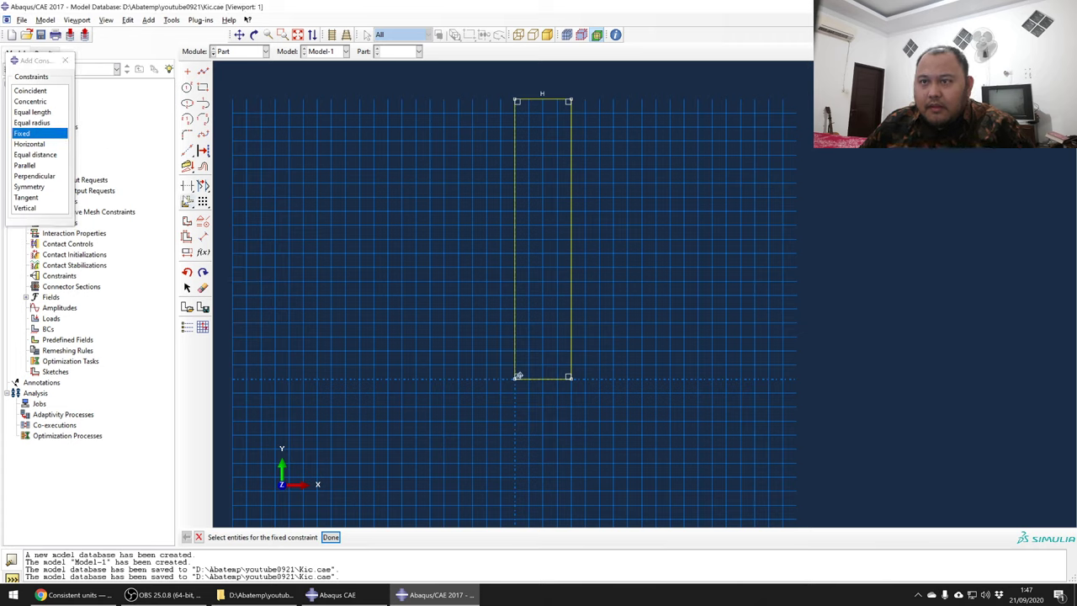
# - Dimension the rectangle's right edge and set its length to 50
pyautogui.click(203, 237)
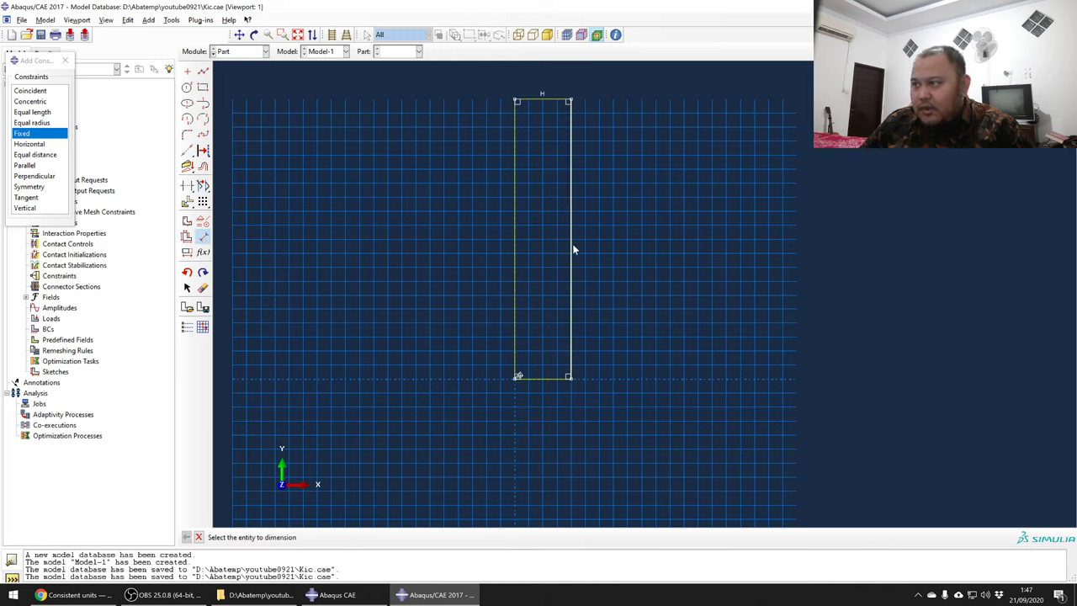
pyautogui.click(571, 249)
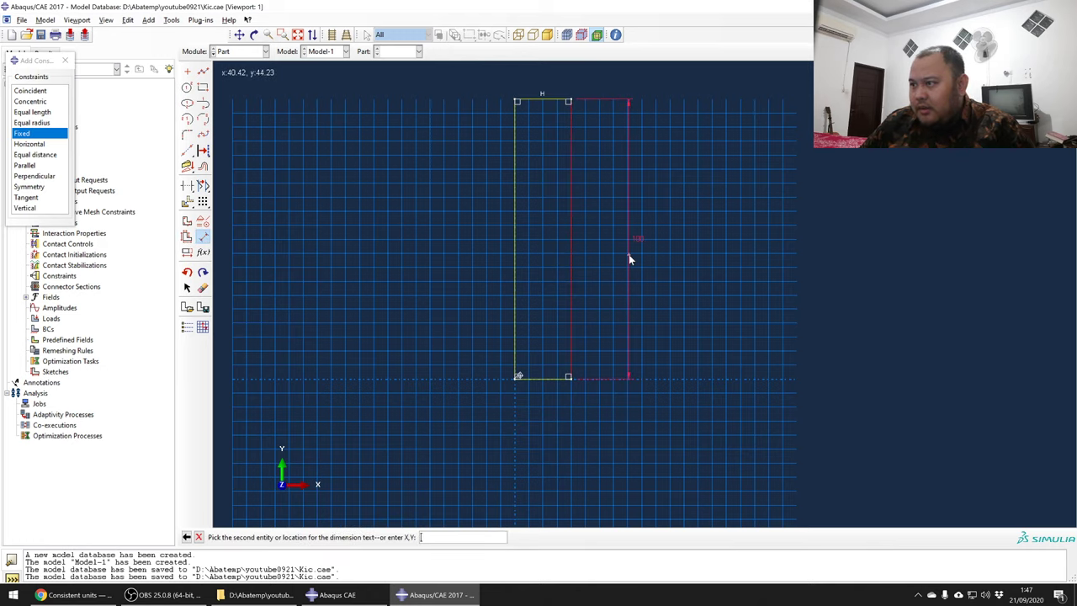
pyautogui.click(630, 256)
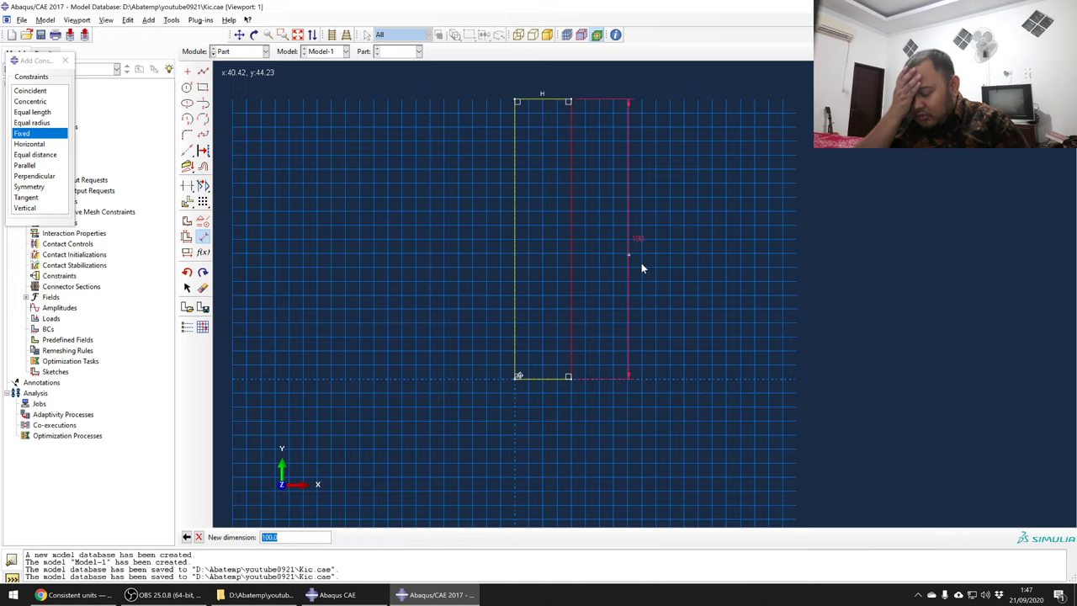
pyautogui.write('50')
pyautogui.press('Return')
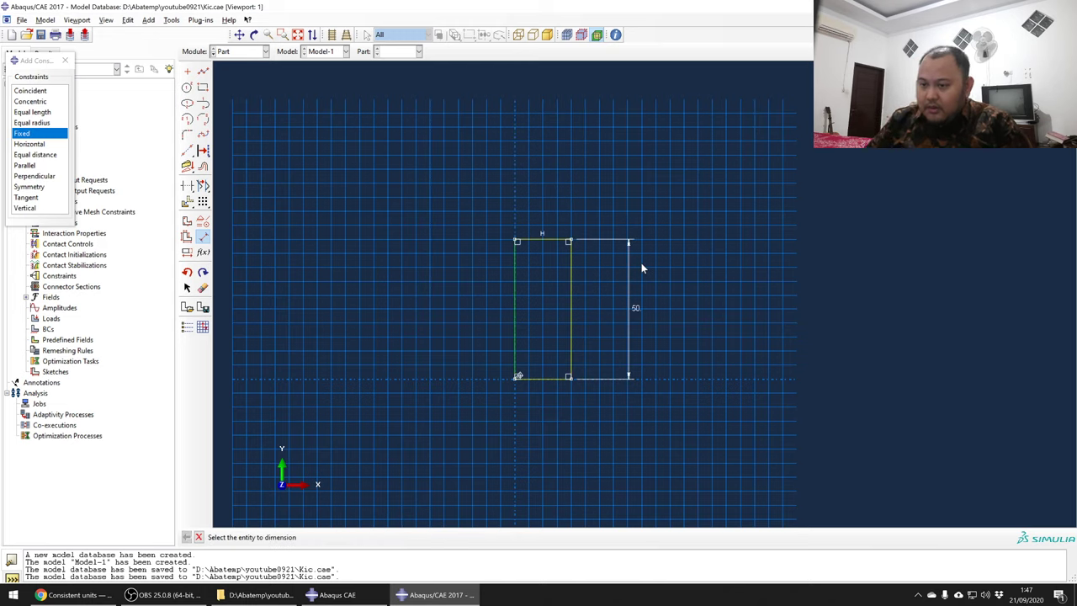
pyautogui.click(199, 537)
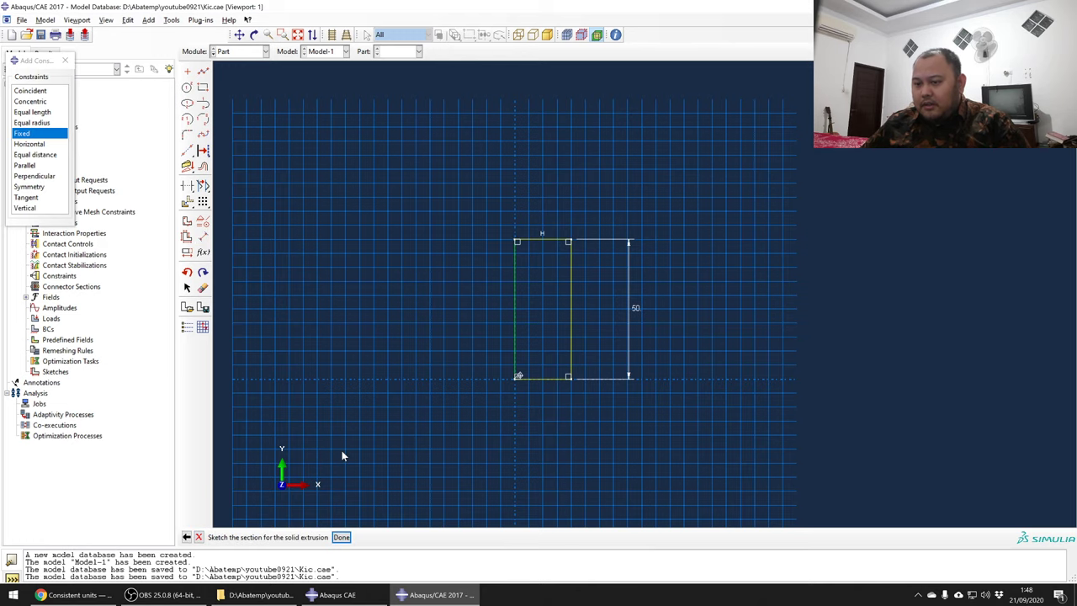
# - Sketch a circle of about radius 5 centred on the rectangle's right edge at about (20, 30)
pyautogui.scroll(5, 572, 289)
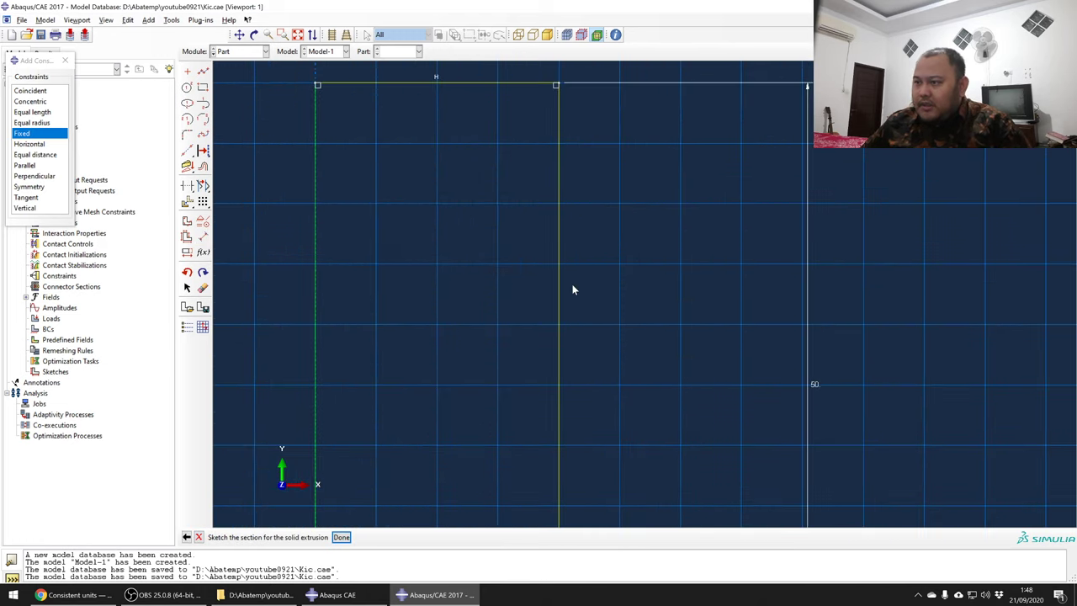
pyautogui.click(186, 86)
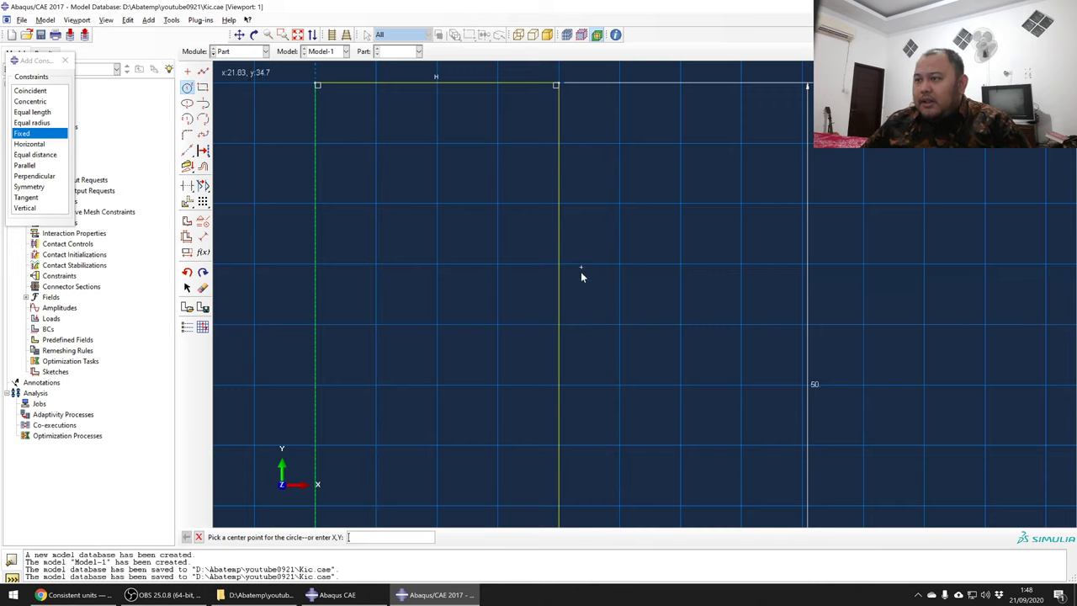
pyautogui.click(555, 386)
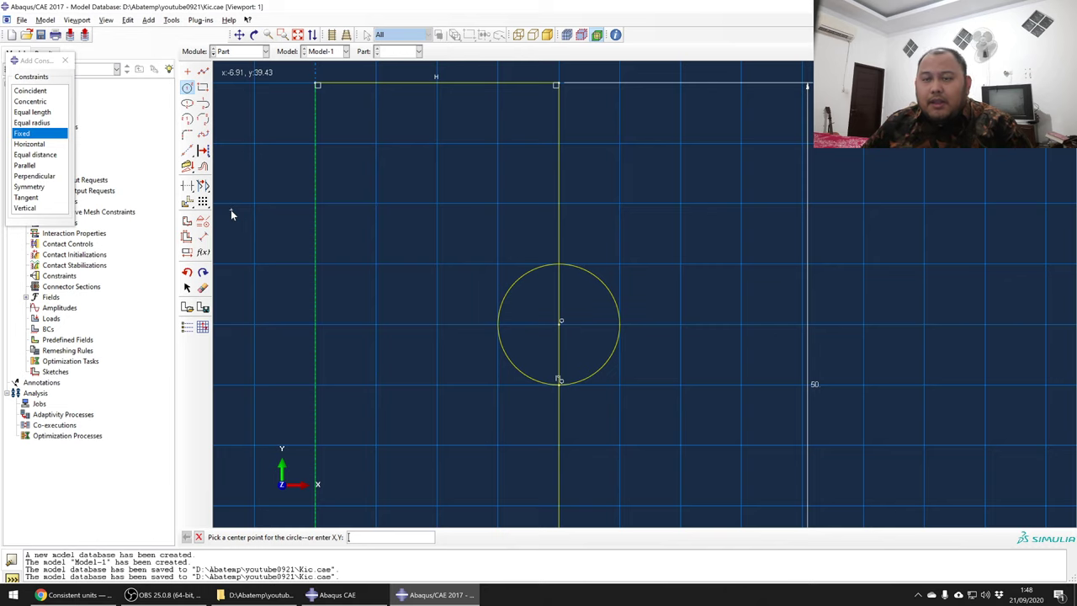
# - Trim the circle's outer half and the edge segment inside it to leave a semicircular notch in the rectangle's right edge
pyautogui.scroll(-1, 295, 149)
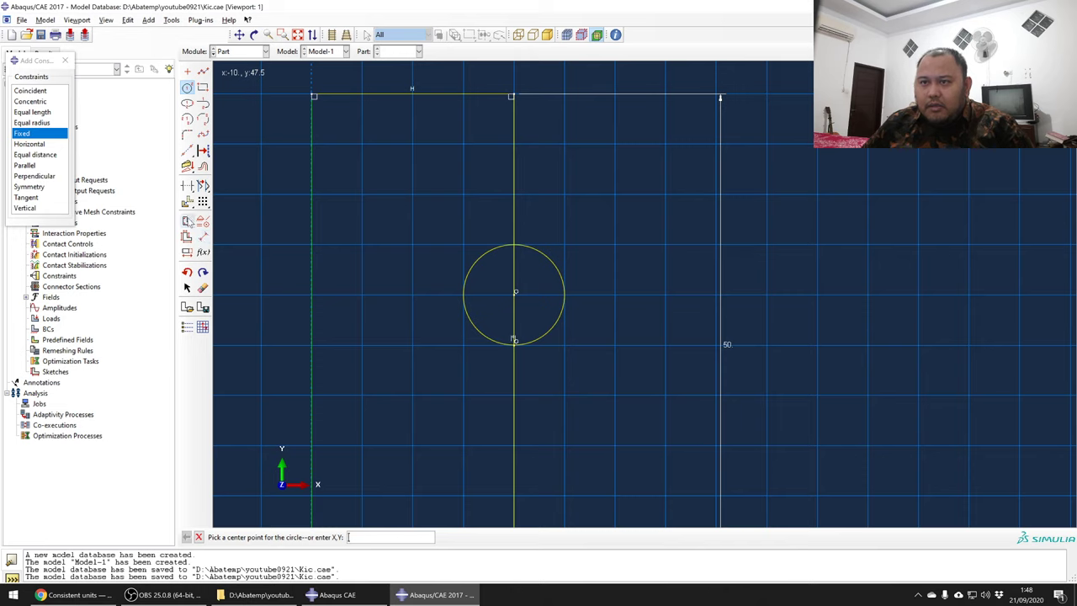
pyautogui.click(187, 185)
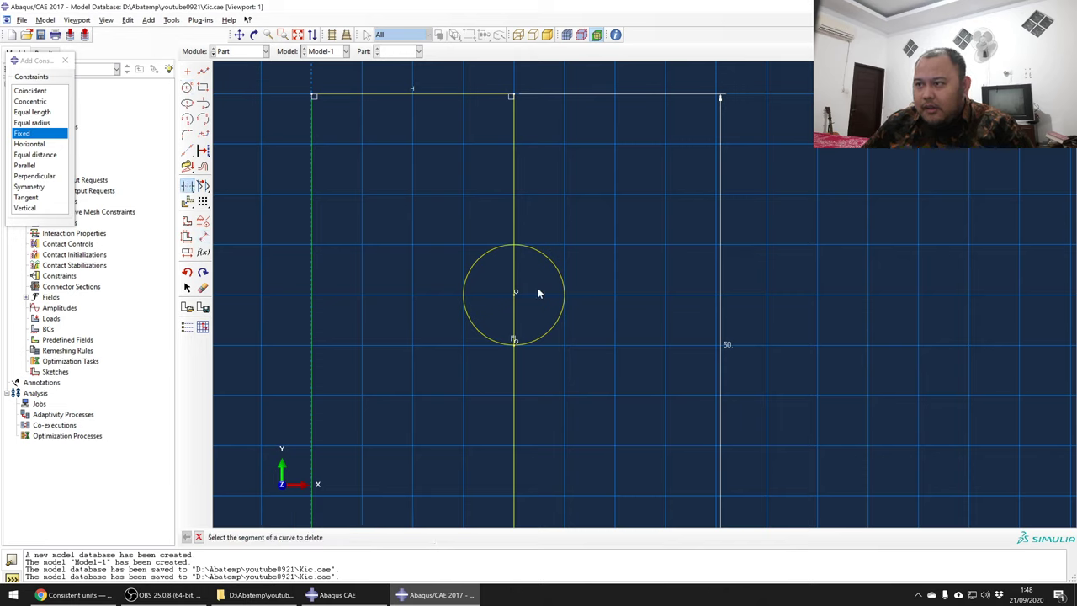
pyautogui.click(556, 271)
pyautogui.click(512, 275)
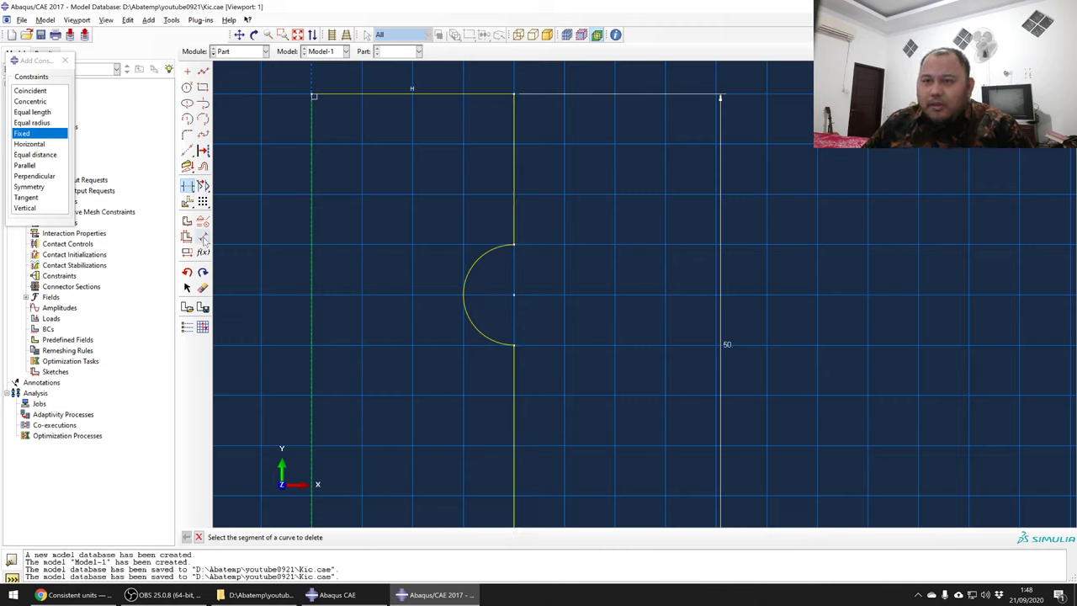
# - Sketch a horizontal line about 2.5 long from the notch's innermost point into the plate
pyautogui.click(202, 71)
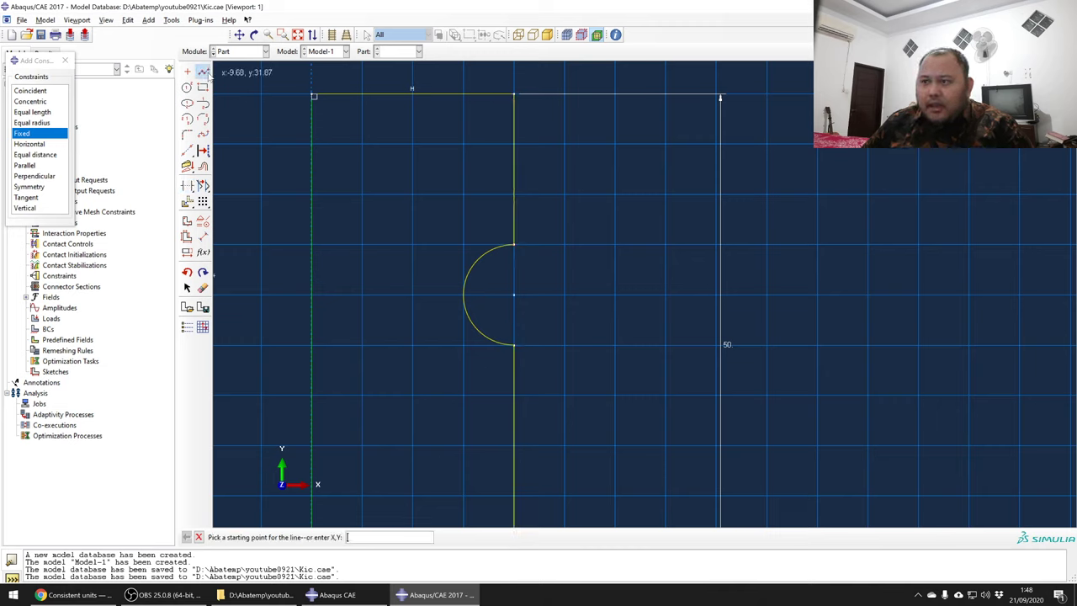
pyautogui.click(463, 296)
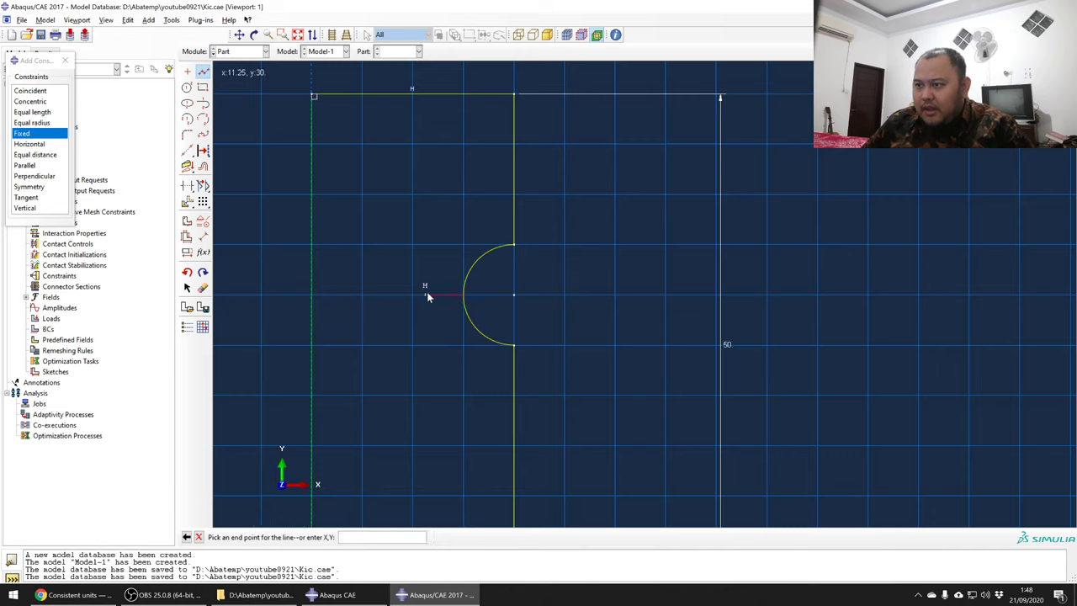
pyautogui.click(437, 295)
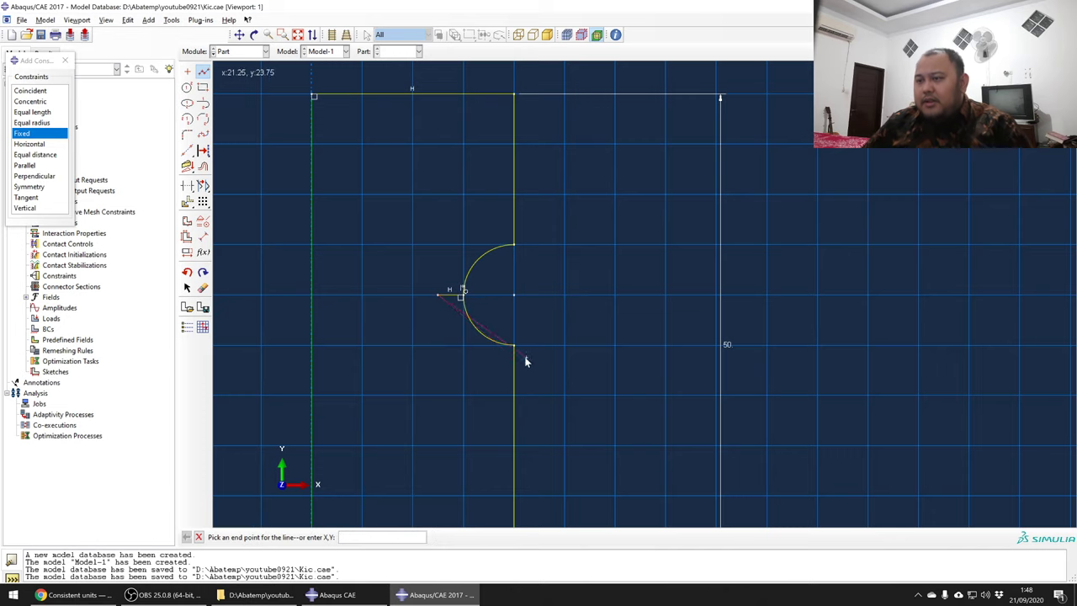
pyautogui.press('Escape')
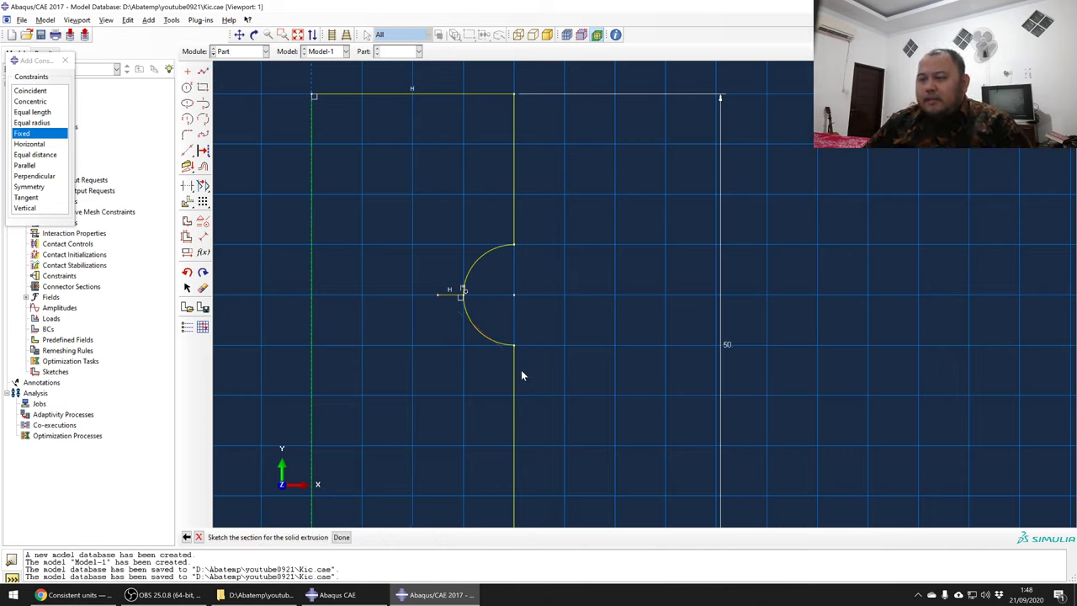
# - Try to finish the section with the horizontal line in place, and trim the line away from the notch
pyautogui.click(342, 537)
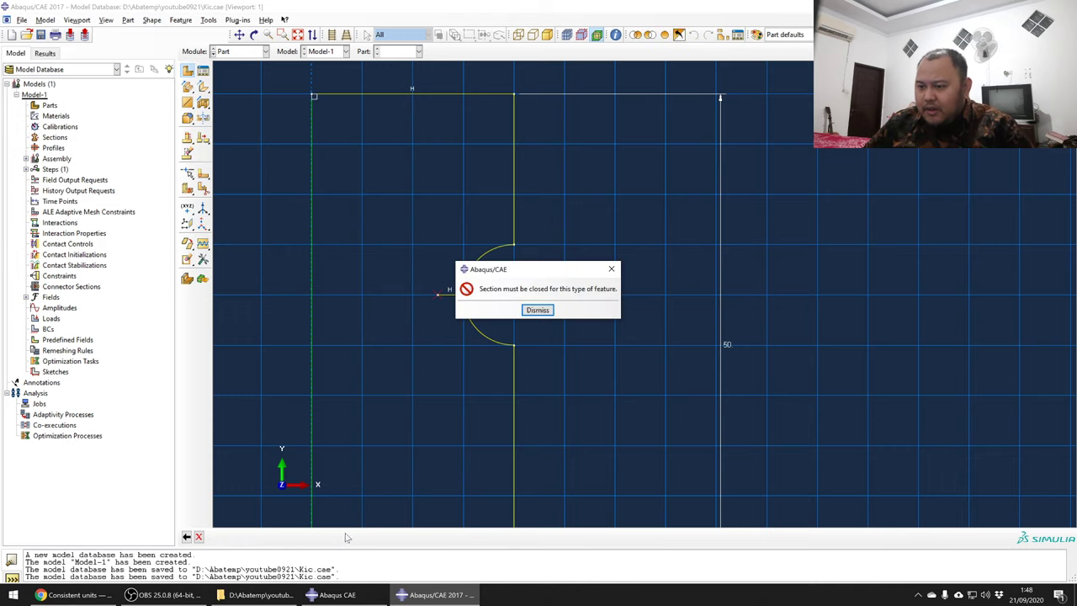
pyautogui.click(538, 310)
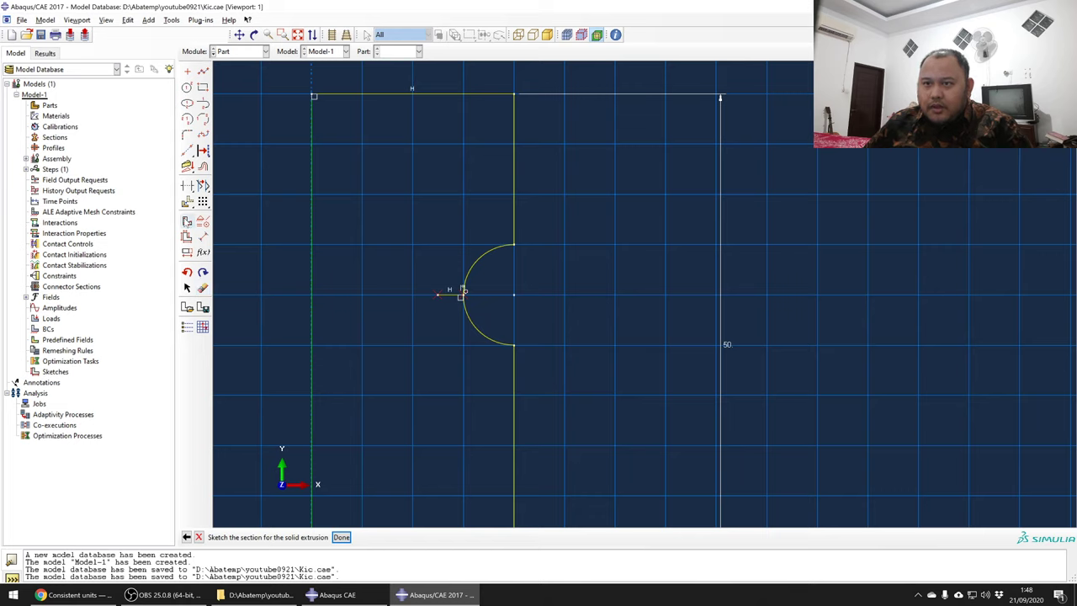
pyautogui.click(187, 185)
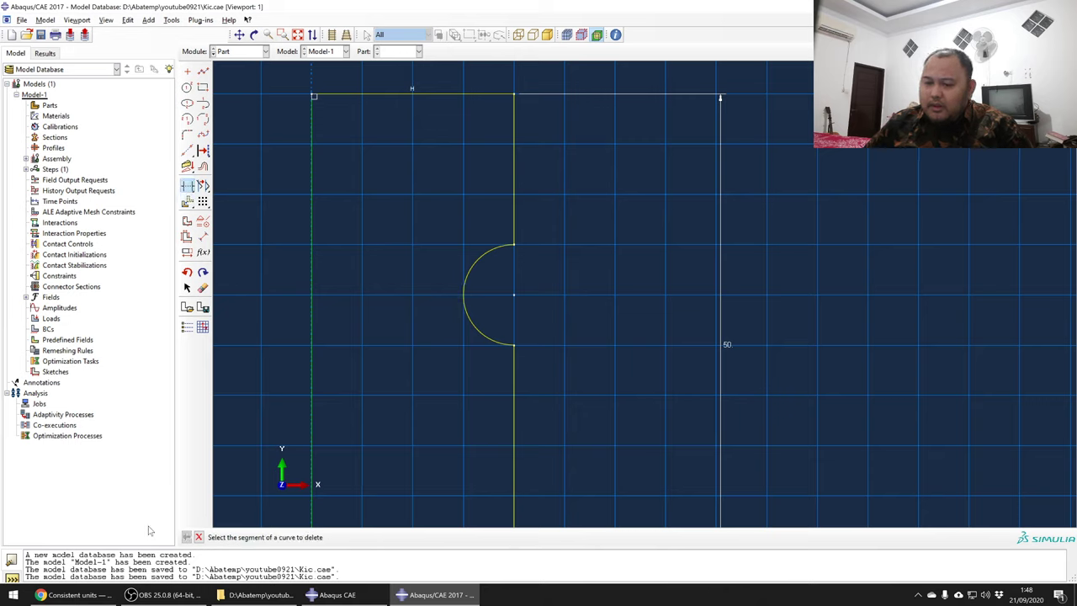
pyautogui.click(199, 537)
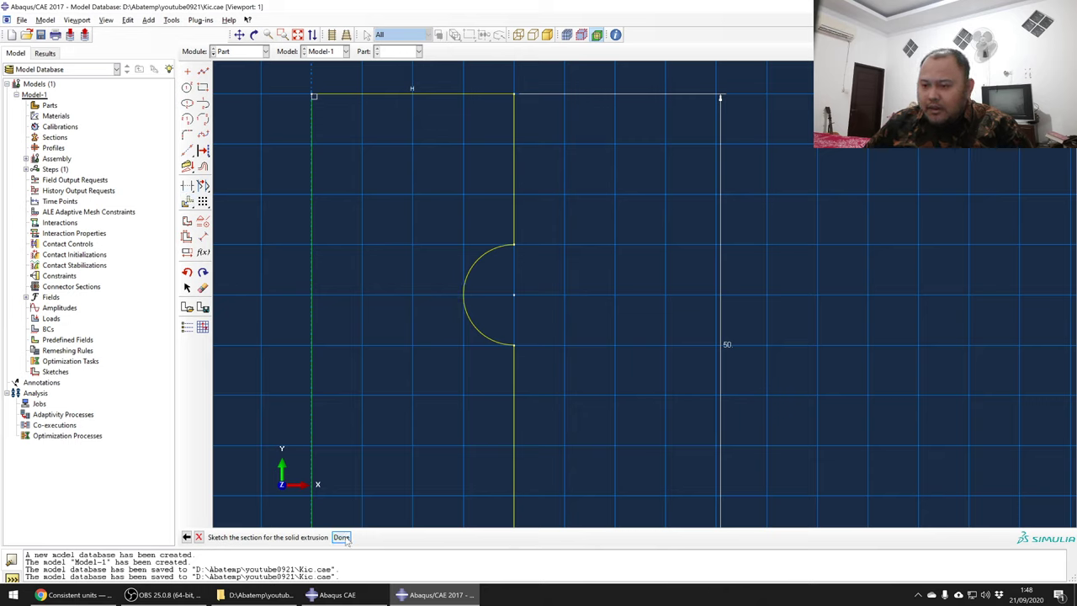
# - Finish the notched section and extrude it to a depth of 5
pyautogui.click(341, 537)
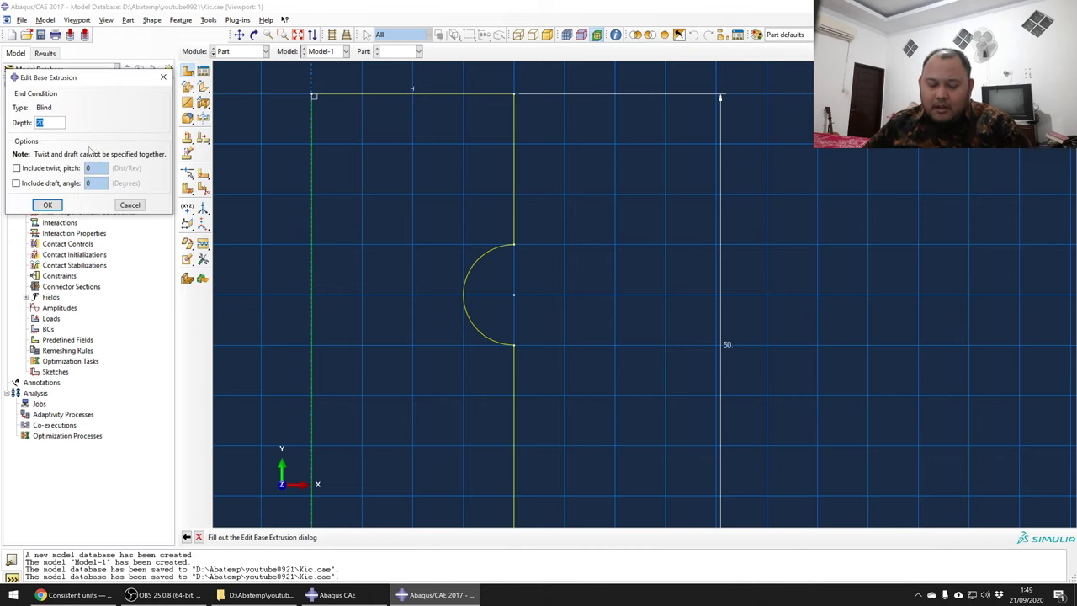
pyautogui.write('5')
pyautogui.click(47, 204)
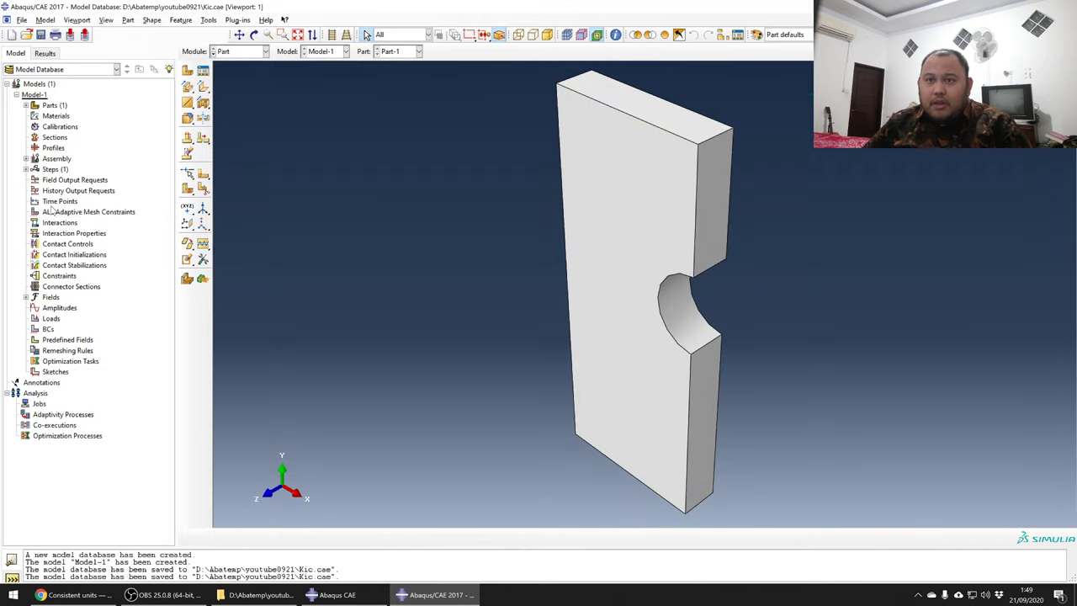
# - Start a face partition sketch on the plate's front face, with the straight edge below the notch oriented vertical and on the right
pyautogui.keyDown('ctrl'); pyautogui.keyDown('alt'); pyautogui.moveTo(502, 260); pyautogui.dragTo(697, 319); pyautogui.keyUp('alt'); pyautogui.keyUp('ctrl')
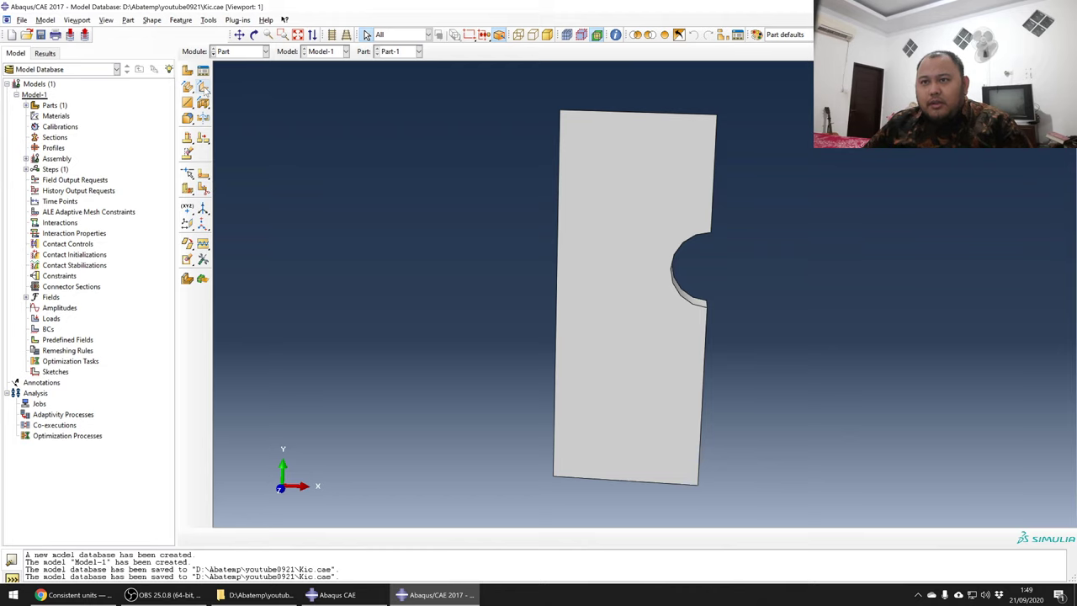
pyautogui.click(205, 178)
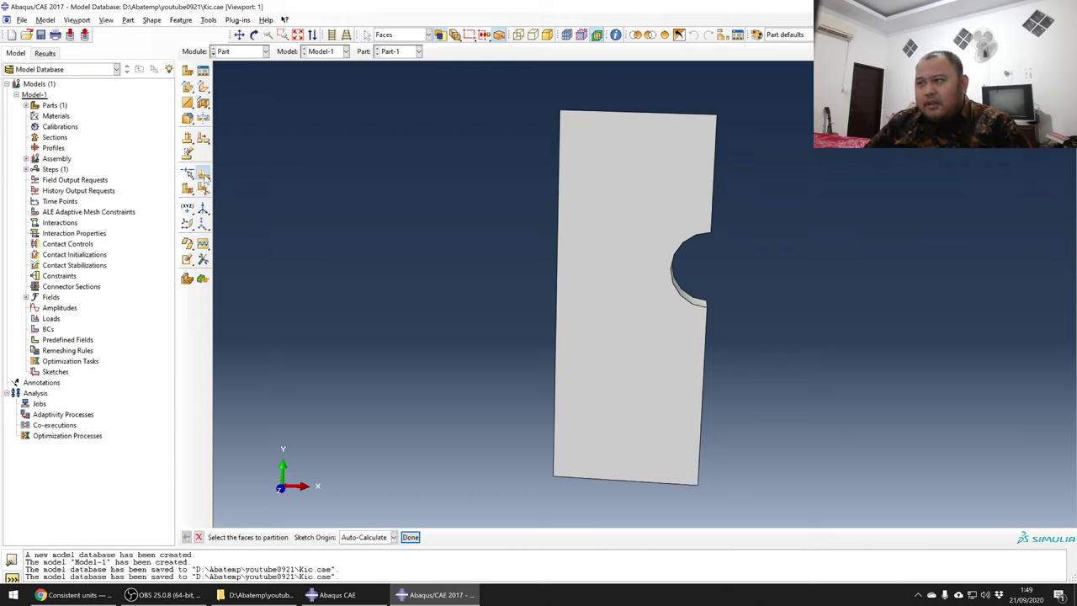
pyautogui.click(570, 223)
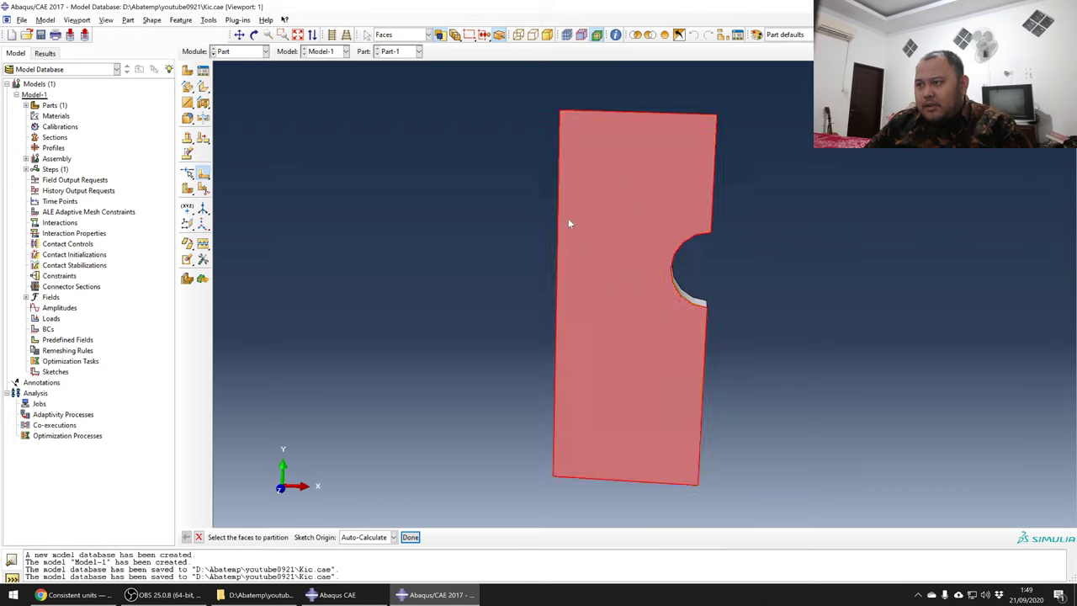
pyautogui.click(410, 537)
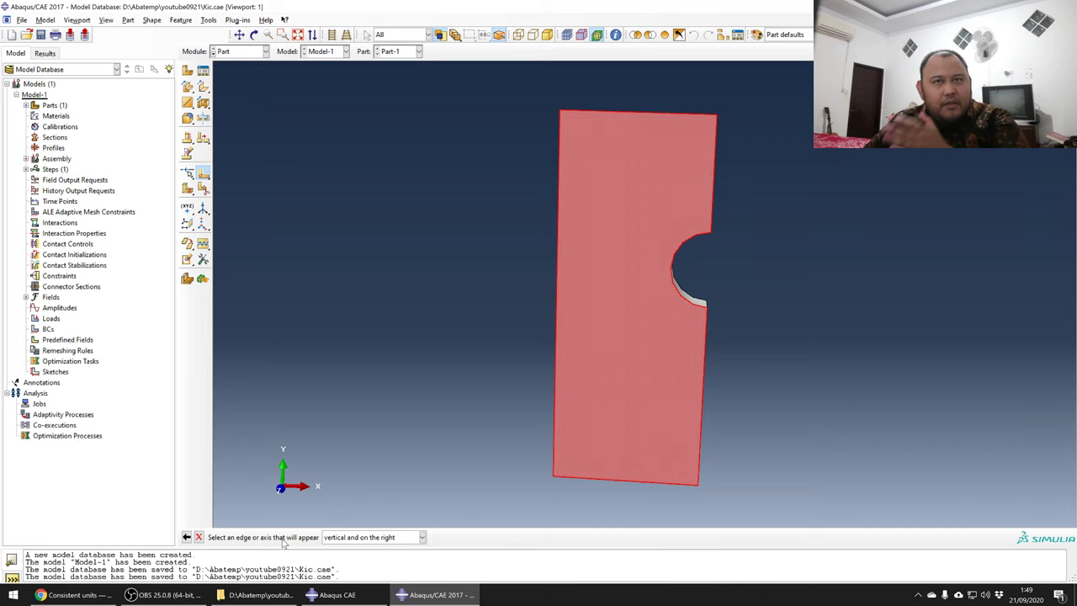
pyautogui.click(705, 414)
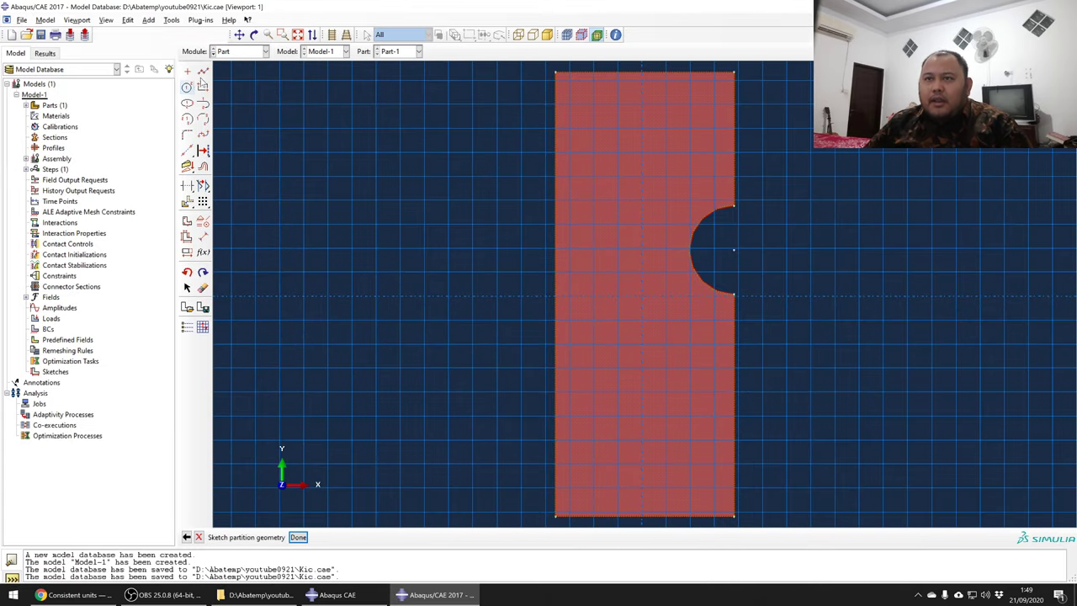
# - Sketch a short horizontal line from about (6.08, 5.4) at the notch's innermost point into the plate, and partition the front face with it
pyautogui.click(202, 73)
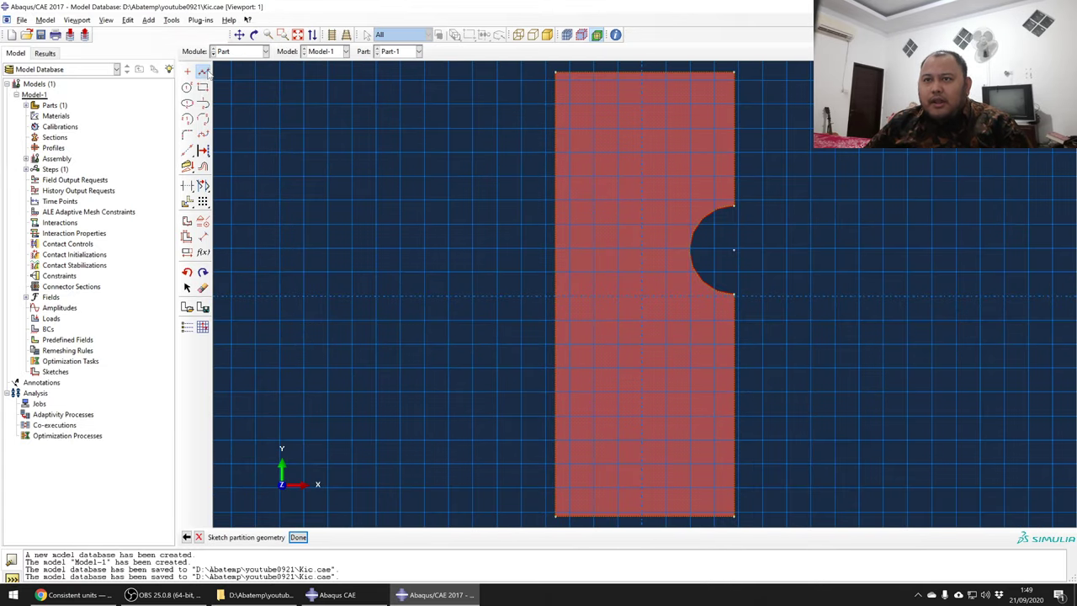
pyautogui.scroll(2, 695, 251)
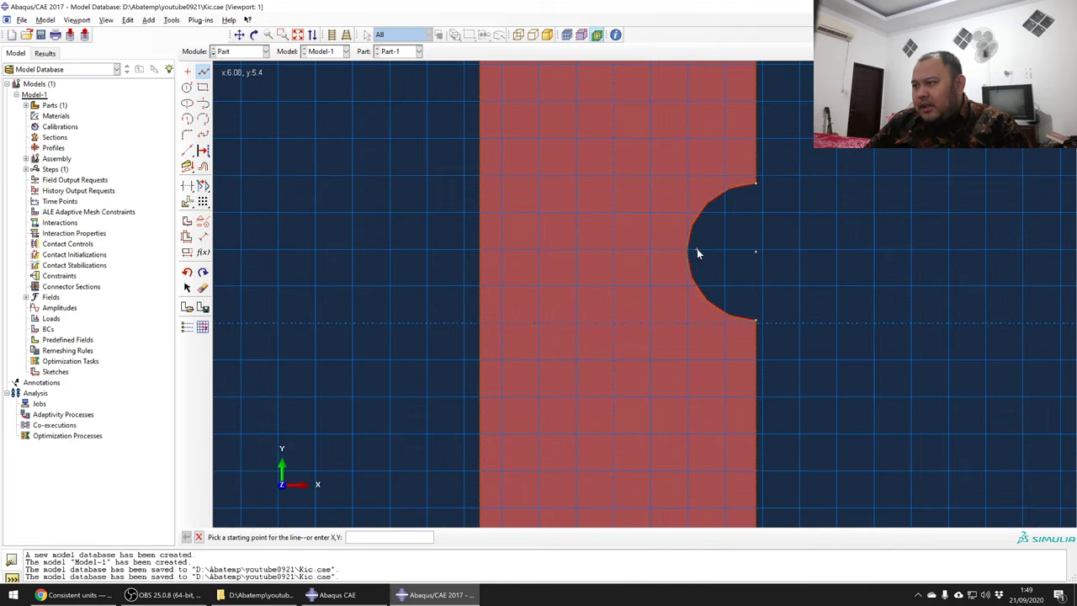
pyautogui.scroll(1, 690, 253)
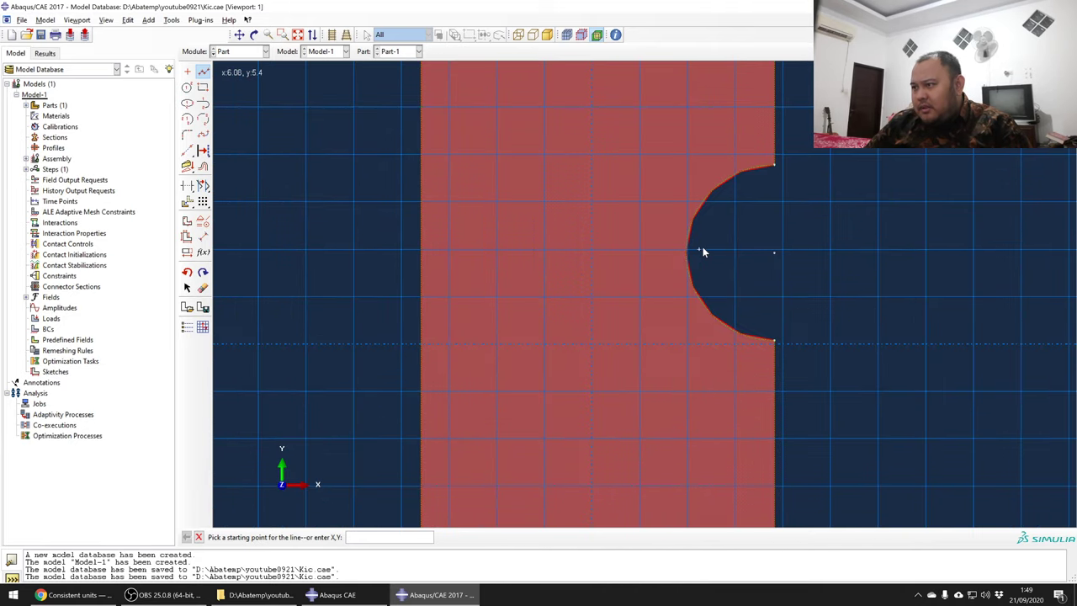
pyautogui.click(689, 252)
pyautogui.scroll(-1, 694, 281)
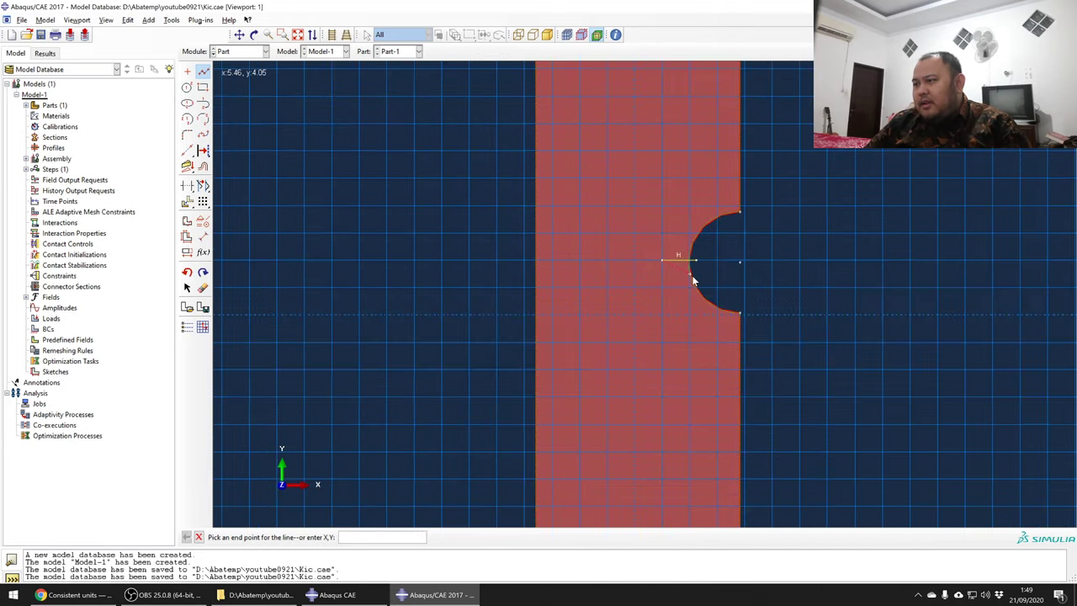
pyautogui.click(694, 281)
pyautogui.press('Escape')
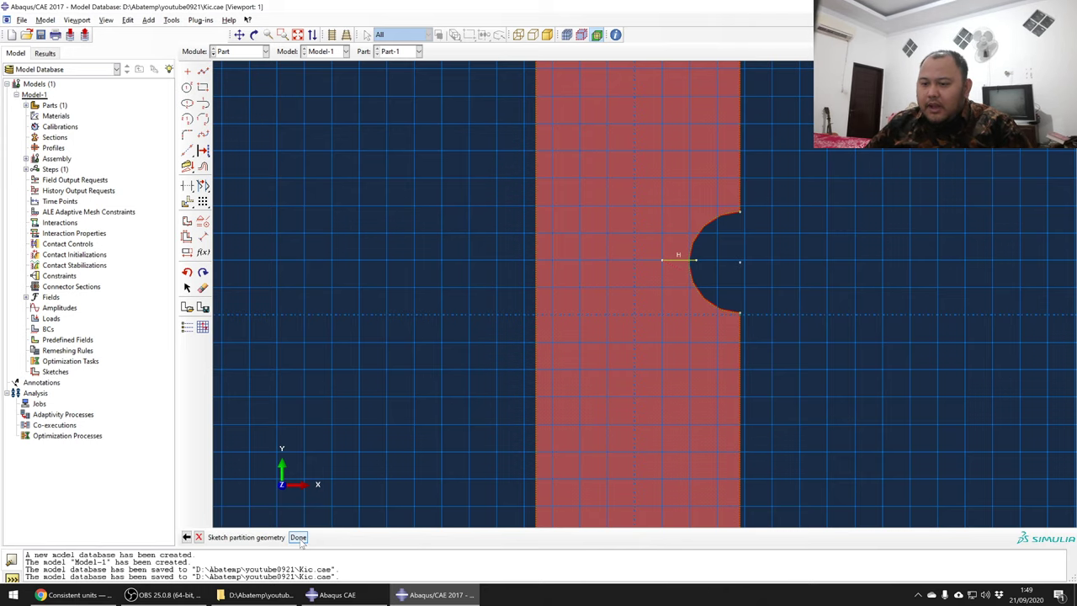
pyautogui.click(298, 537)
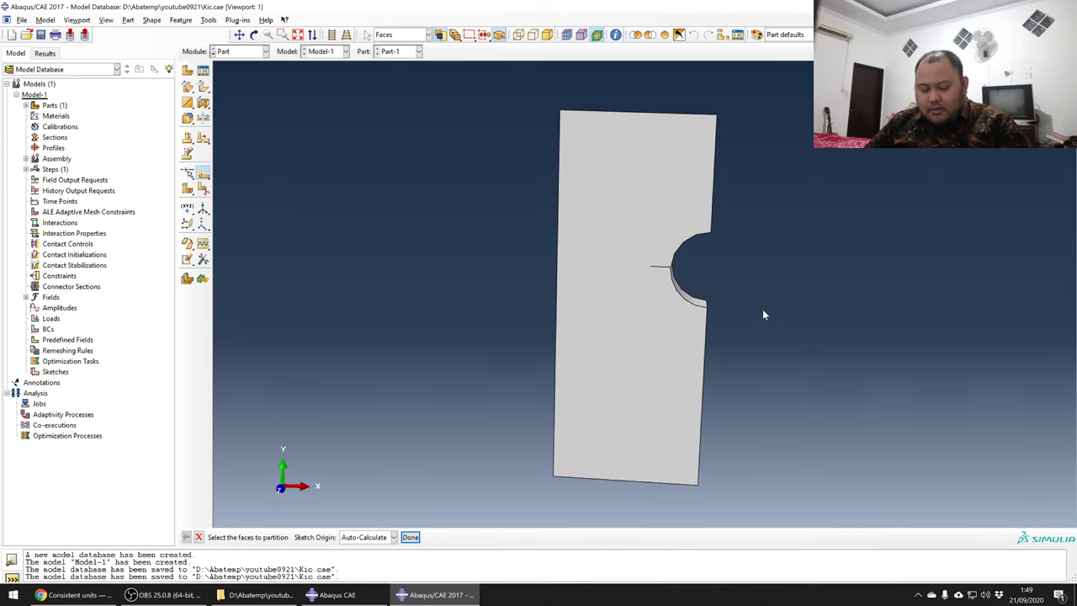
pyautogui.keyDown('ctrl'); pyautogui.keyDown('alt'); pyautogui.moveTo(746, 305); pyautogui.dragTo(577, 306); pyautogui.keyUp('alt'); pyautogui.keyUp('ctrl')
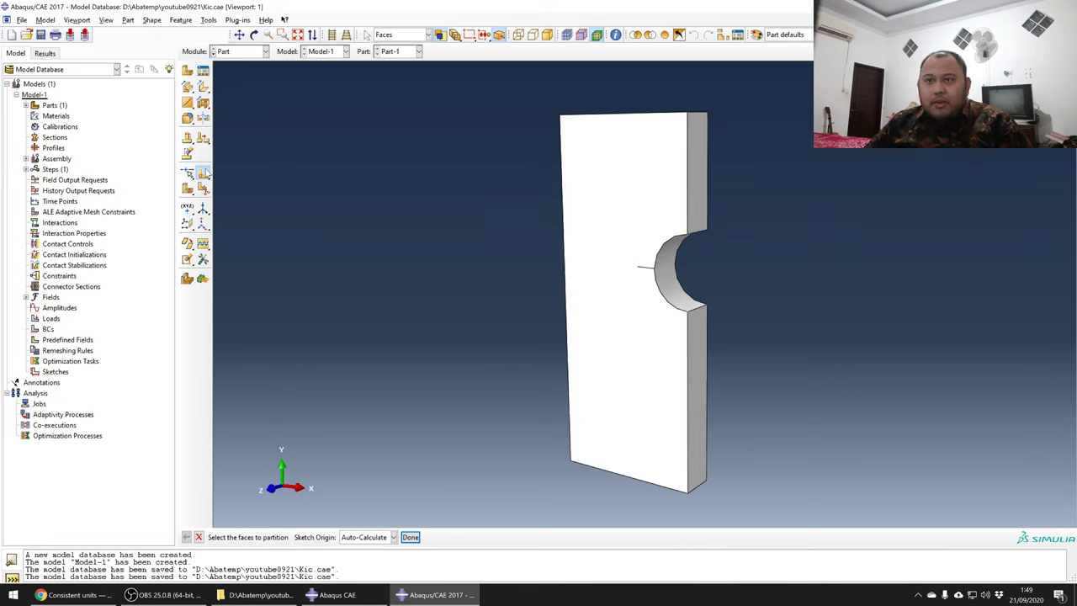
pyautogui.press('Escape')
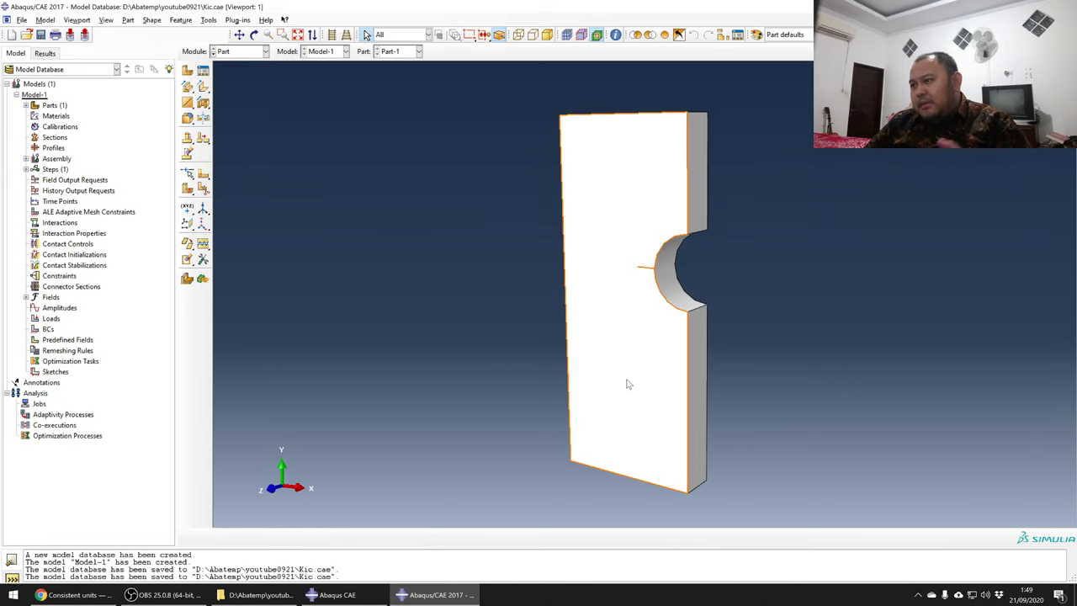
# - Partition the cell by extruding the crack line through the plate thickness, along the direction of the notch's lower thickness edge
pyautogui.keyDown('ctrl'); pyautogui.keyDown('alt'); pyautogui.moveTo(620, 321); pyautogui.dragTo(584, 325); pyautogui.keyUp('alt'); pyautogui.keyUp('ctrl')
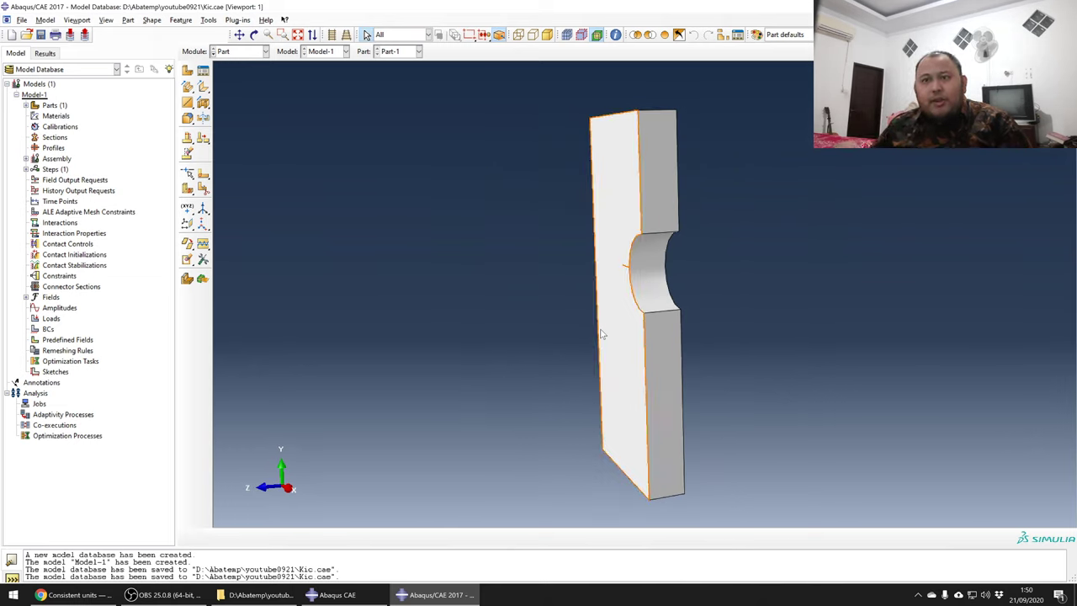
pyautogui.moveTo(640, 284)
pyautogui.keyDown('ctrl'); pyautogui.keyDown('alt'); pyautogui.mouseDown()
pyautogui.moveTo(664, 277)
pyautogui.moveTo(633, 267)
pyautogui.mouseUp(); pyautogui.keyUp('alt'); pyautogui.keyUp('ctrl')
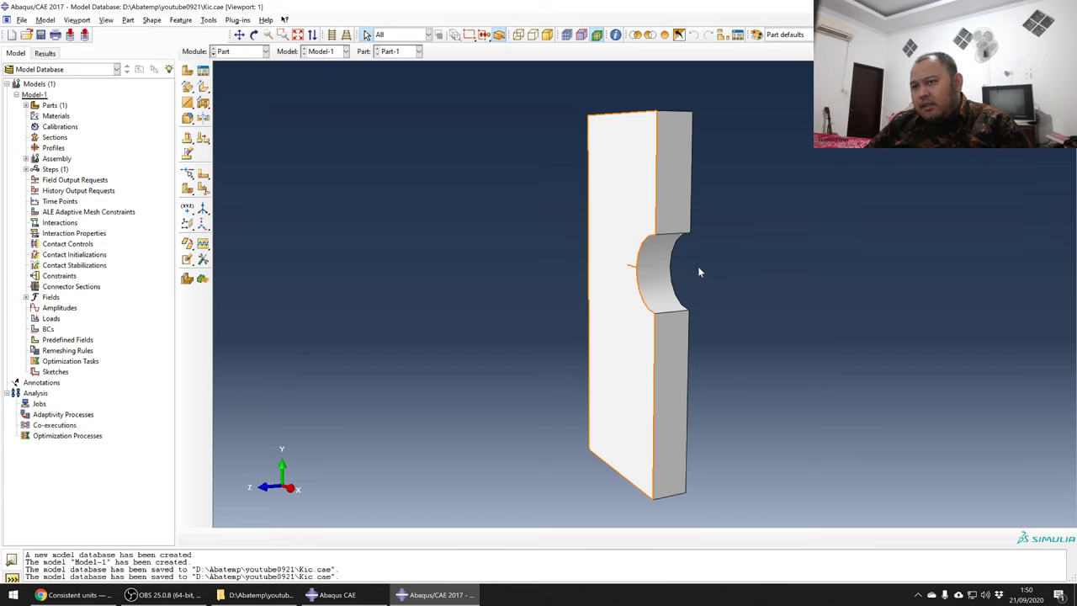
pyautogui.scroll(2, 697, 266)
pyautogui.keyDown('ctrl'); pyautogui.keyDown('alt'); pyautogui.moveTo(411, 265); pyautogui.dragTo(512, 267); pyautogui.keyUp('alt'); pyautogui.keyUp('ctrl')
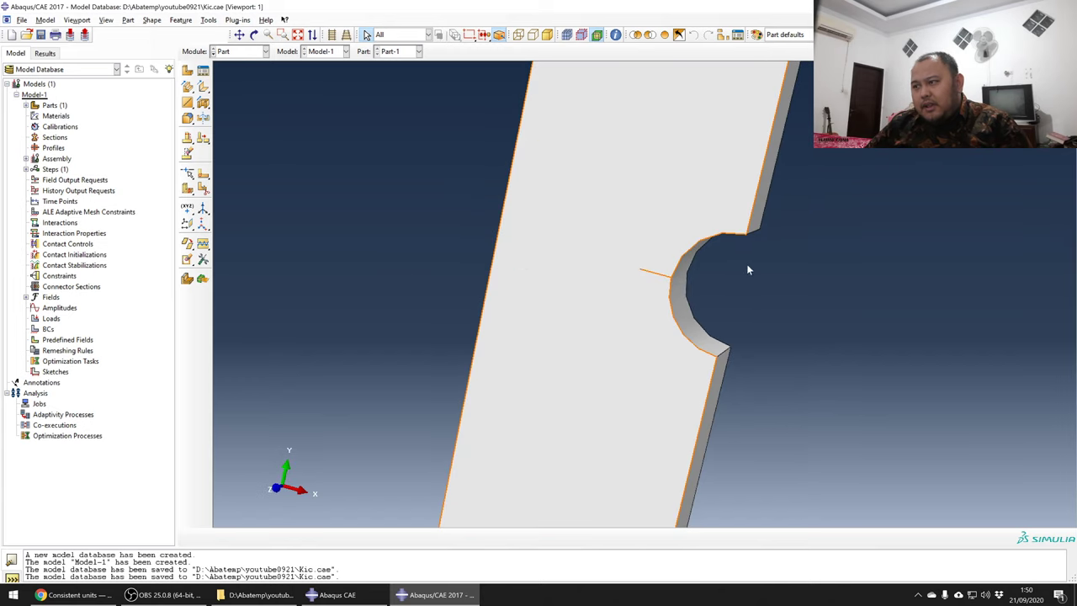
pyautogui.keyDown('ctrl'); pyautogui.keyDown('alt'); pyautogui.moveTo(748, 267); pyautogui.dragTo(687, 269); pyautogui.keyUp('alt'); pyautogui.keyUp('ctrl')
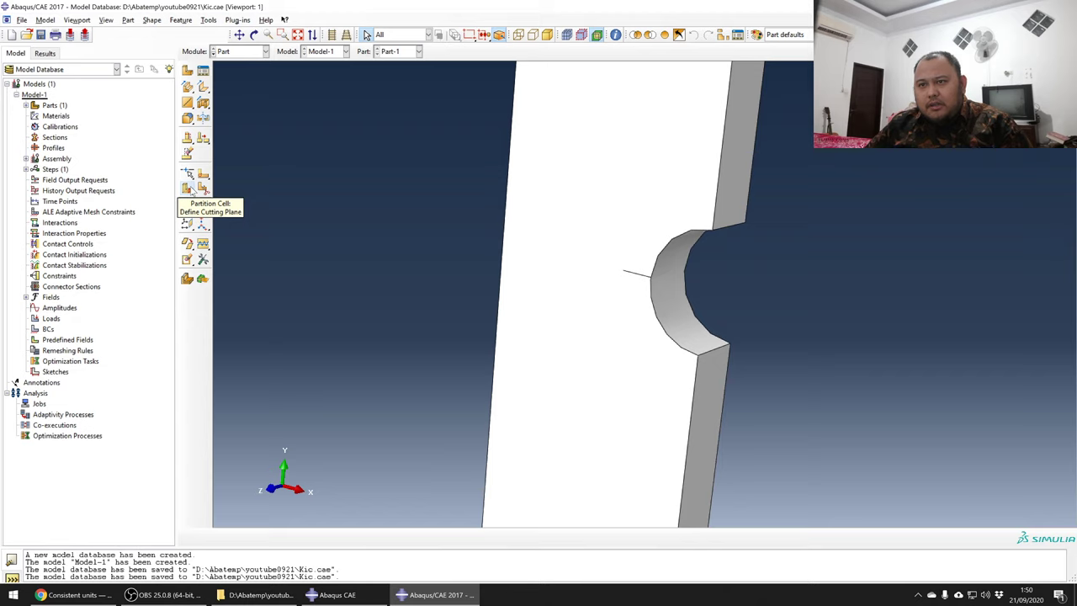
pyautogui.moveTo(192, 190); pyautogui.dragTo(251, 196)
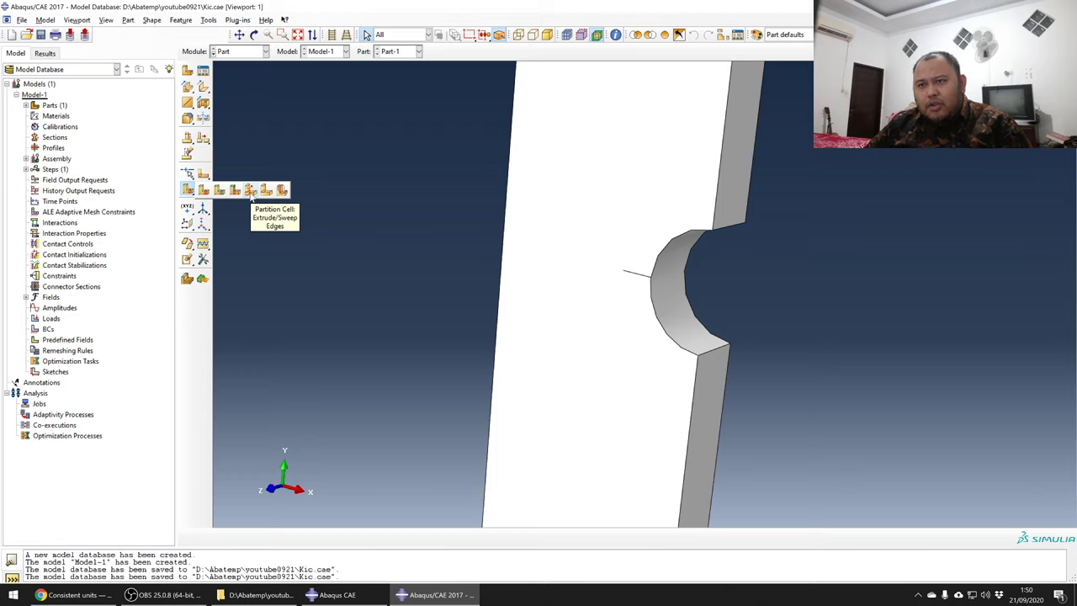
pyautogui.moveTo(251, 196); pyautogui.dragTo(250, 197)
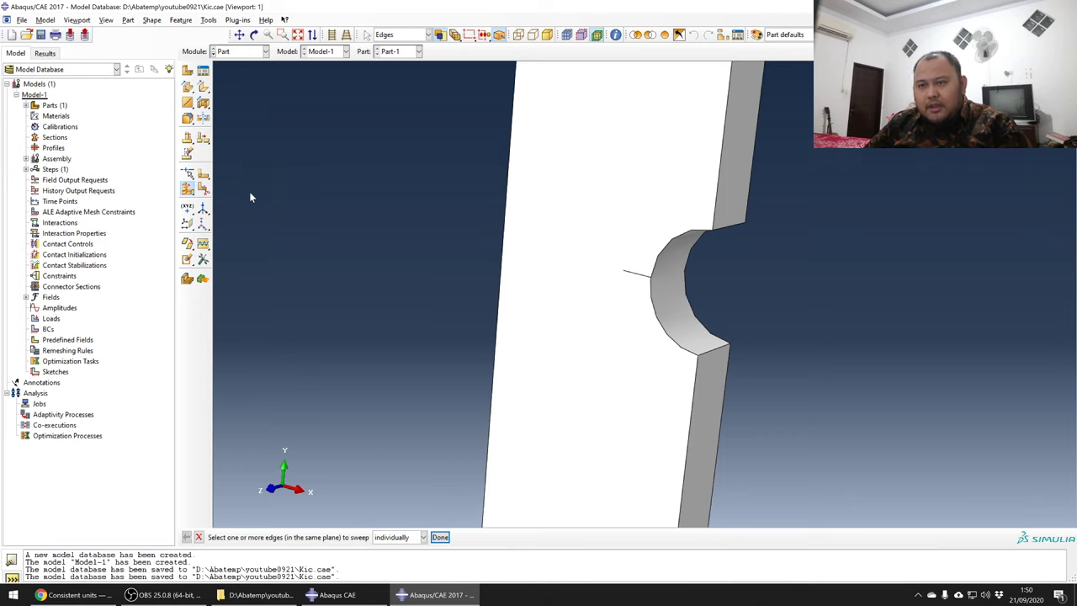
pyautogui.click(635, 279)
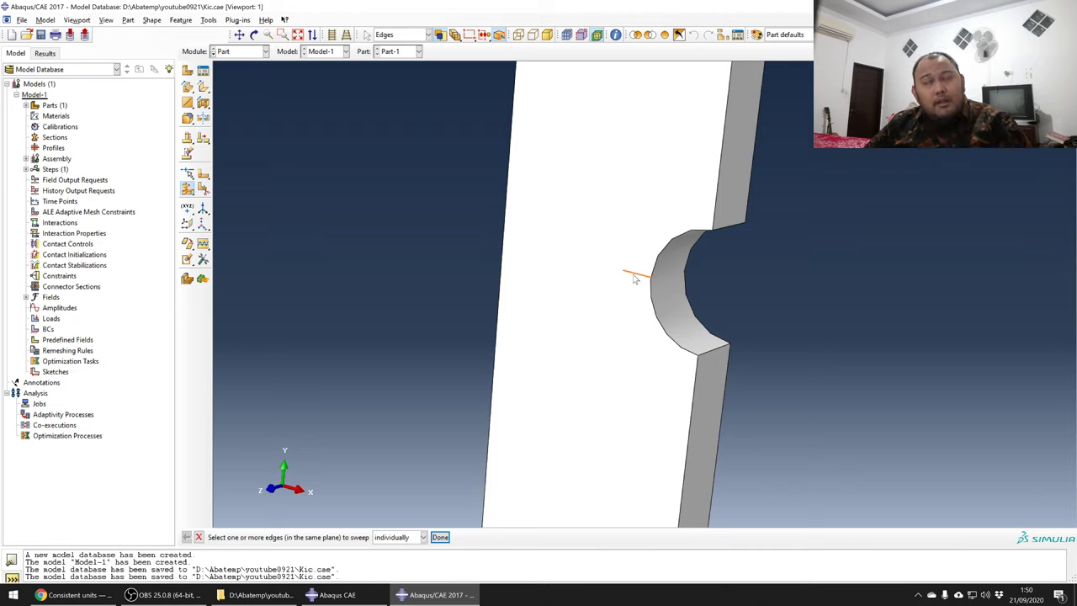
pyautogui.click(439, 537)
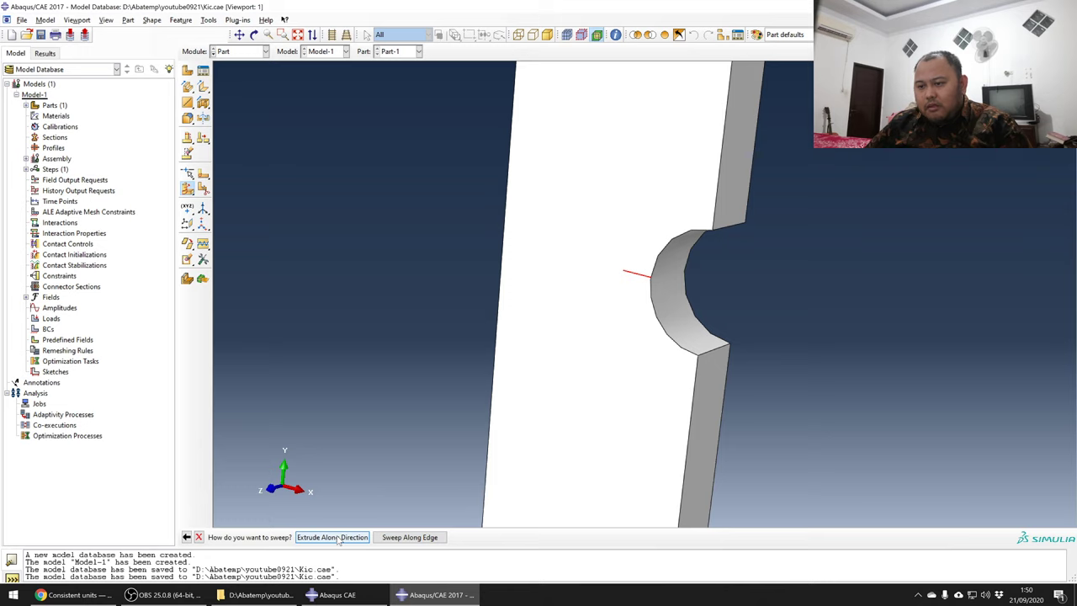
pyautogui.click(333, 537)
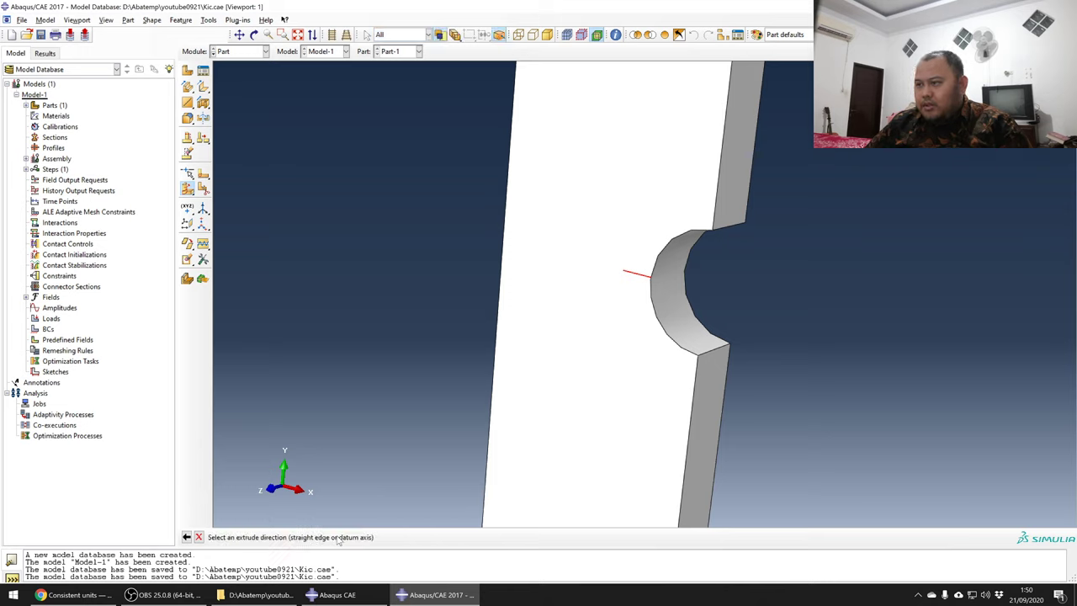
pyautogui.click(713, 353)
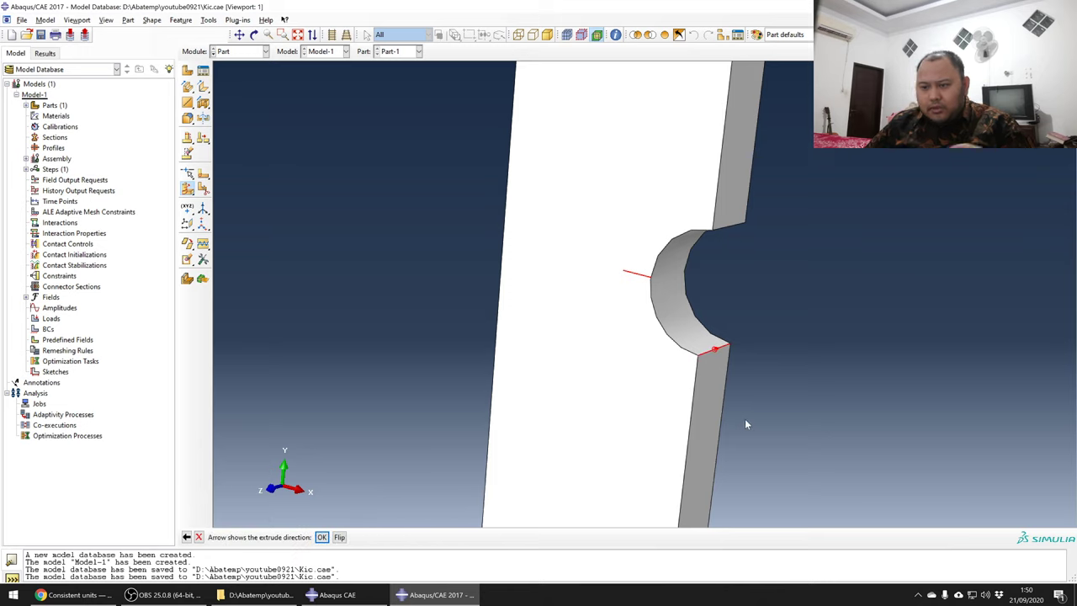
pyautogui.click(322, 537)
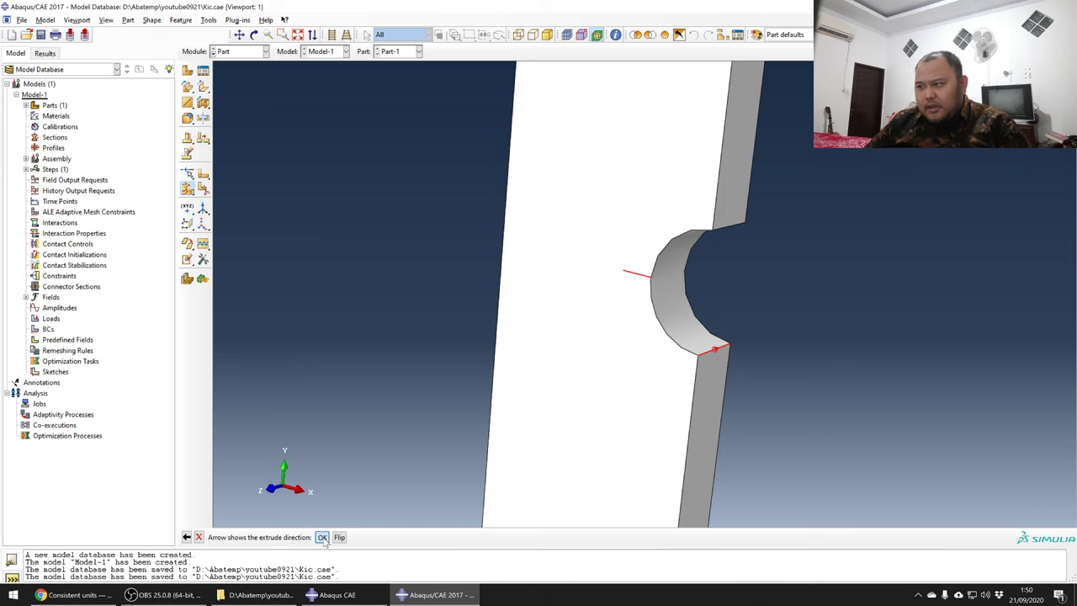
pyautogui.click(322, 538)
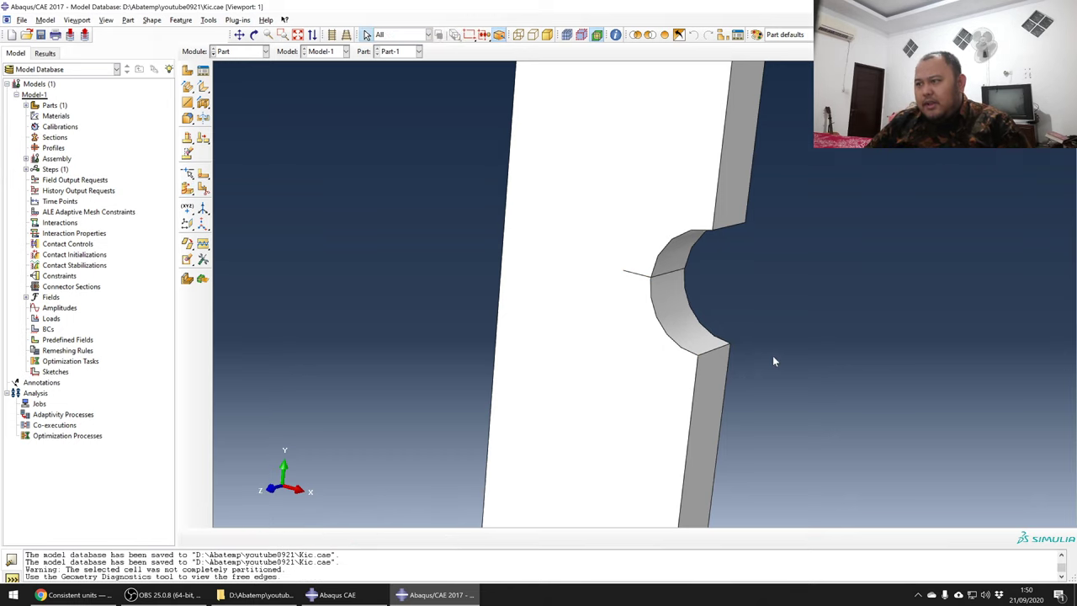
pyautogui.keyDown('ctrl'); pyautogui.keyDown('alt'); pyautogui.moveTo(773, 355); pyautogui.dragTo(667, 322); pyautogui.keyUp('alt'); pyautogui.keyUp('ctrl')
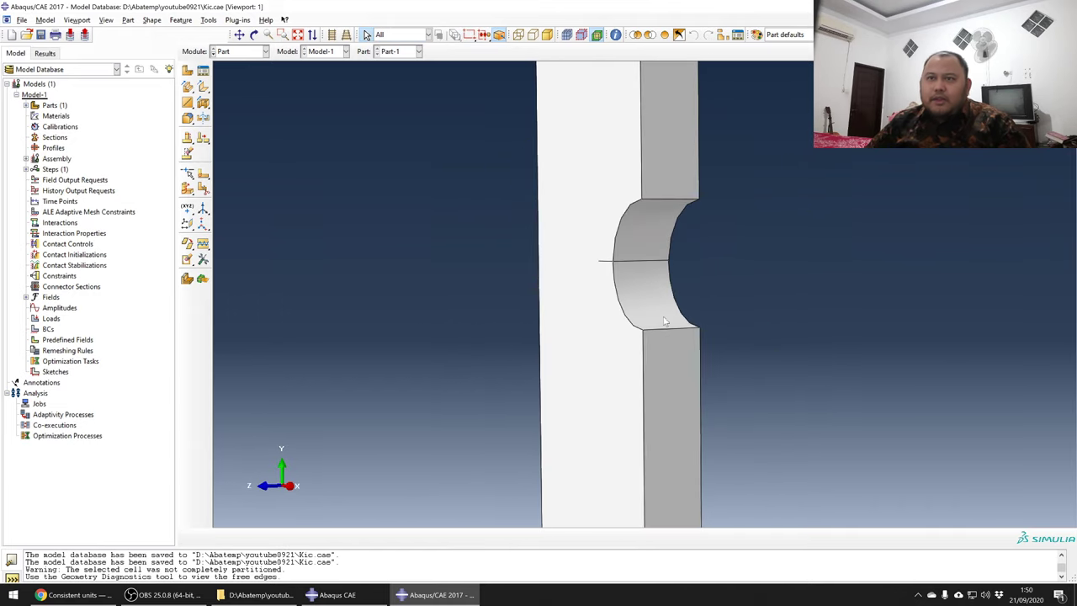
# - In the Property module, create the isotropic elastic material Material-1 with Young's modulus 200000 and a Poisson's ratio
pyautogui.click(232, 51)
pyautogui.click(235, 76)
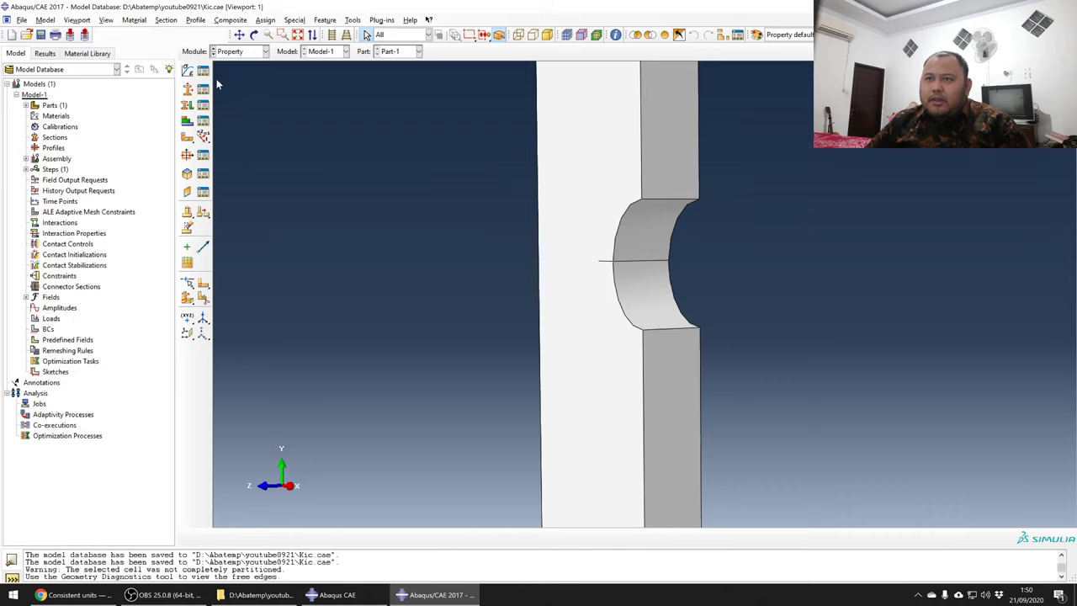
pyautogui.click(187, 71)
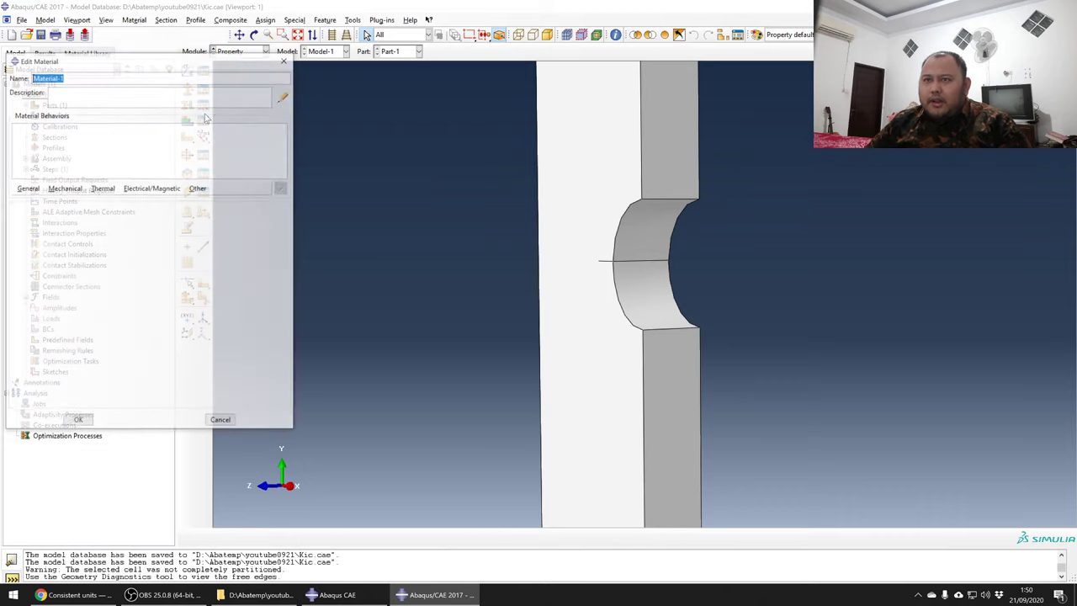
pyautogui.click(66, 190)
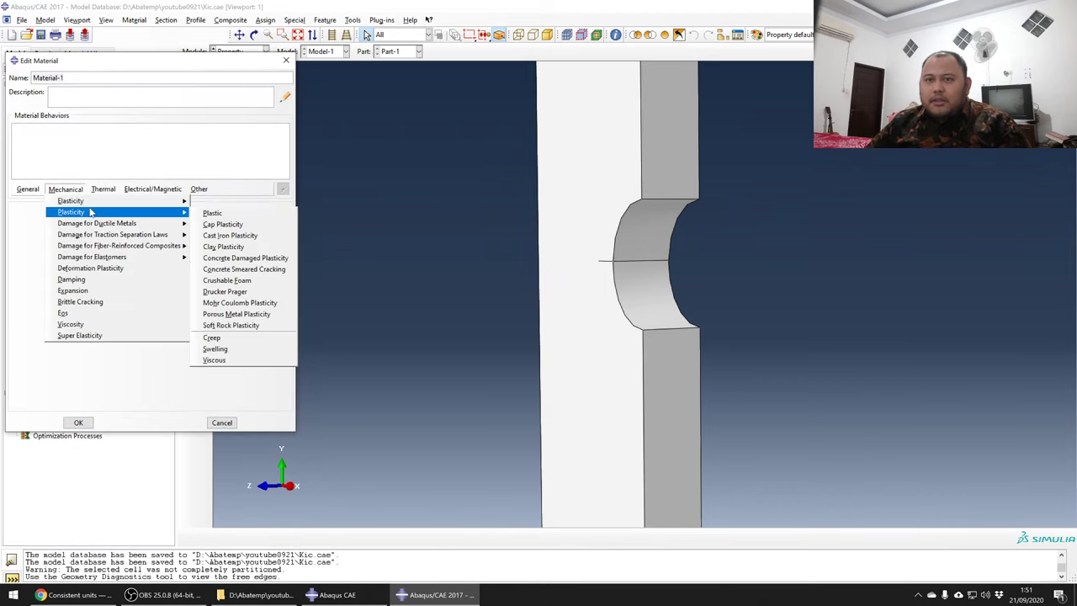
pyautogui.moveTo(85, 201)
pyautogui.click(209, 205)
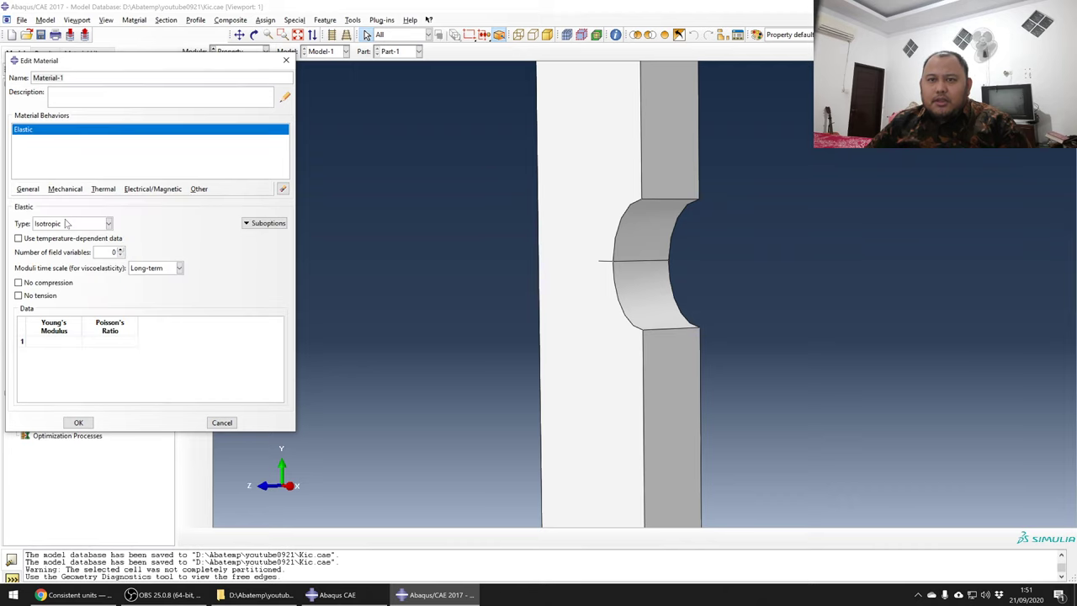
pyautogui.click(73, 343)
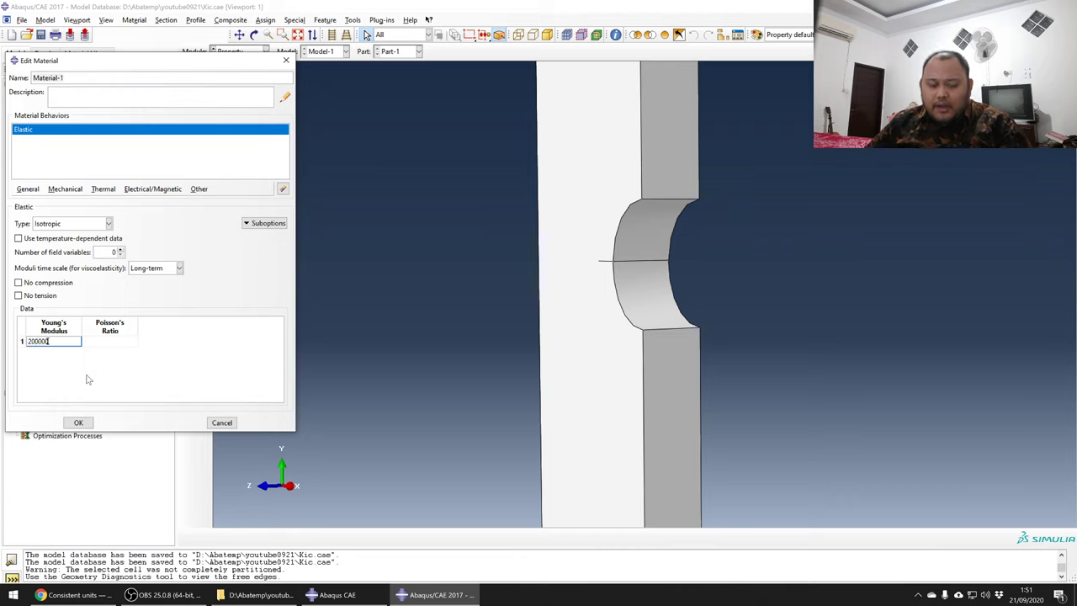
pyautogui.press('Tab')
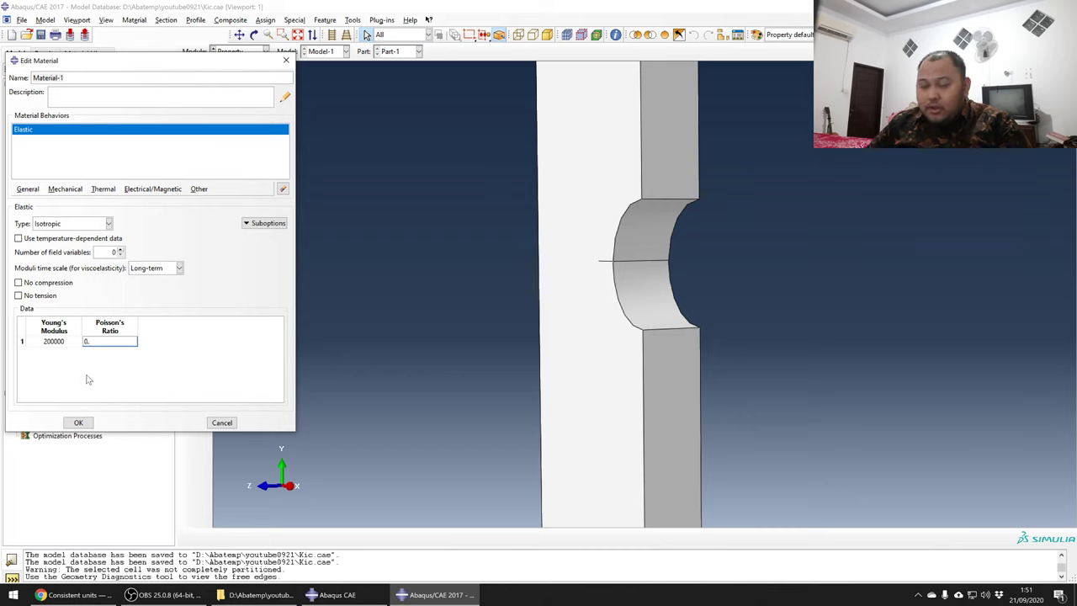
pyautogui.click(78, 422)
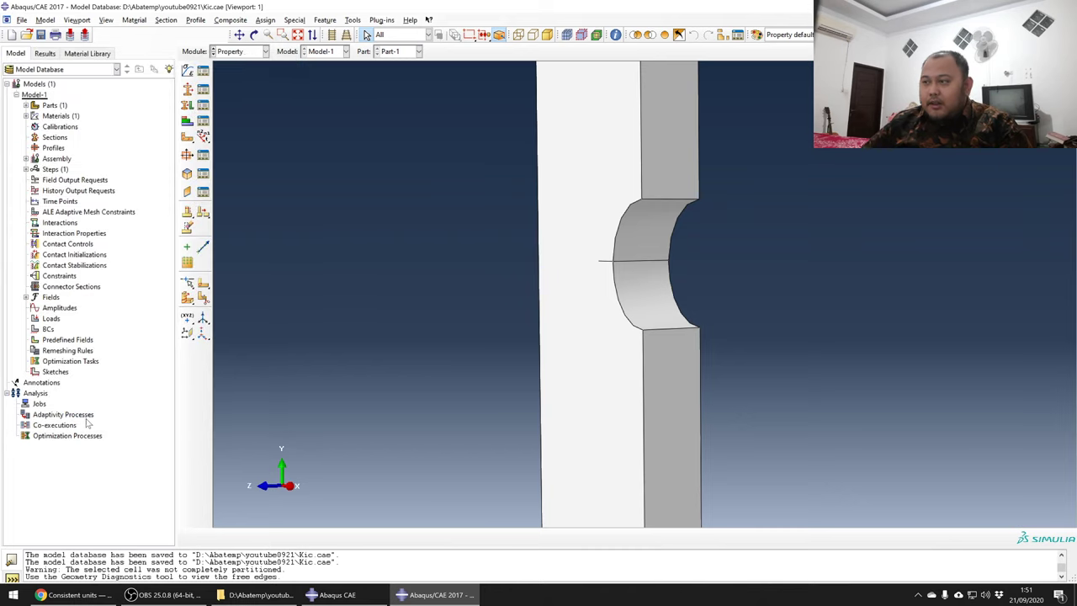
# - Create a homogeneous solid section that uses Material-1, without a plane stress/strain thickness
pyautogui.click(187, 88)
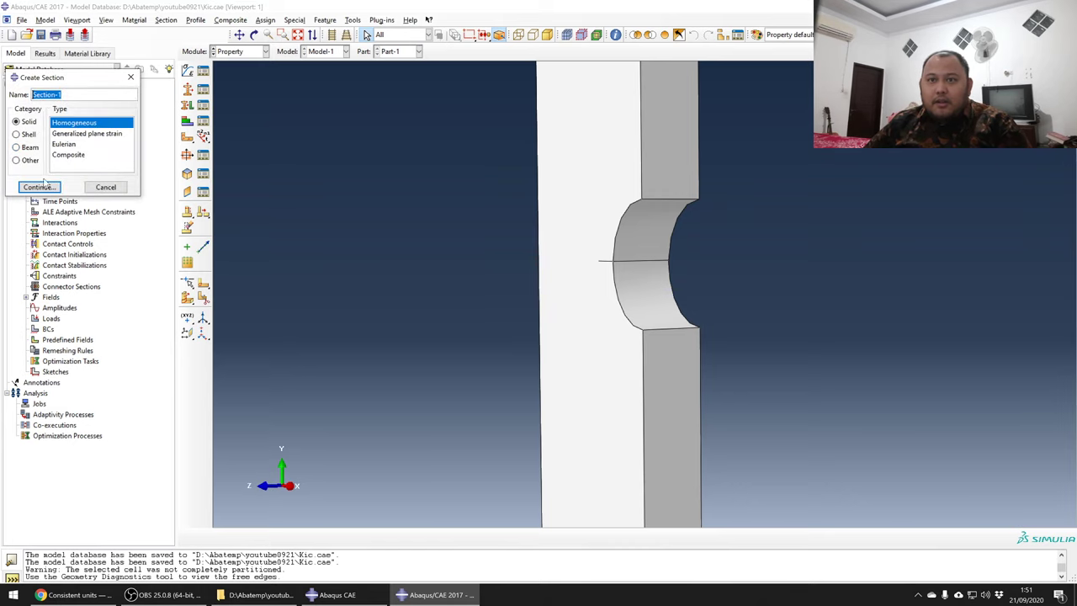
pyautogui.click(40, 187)
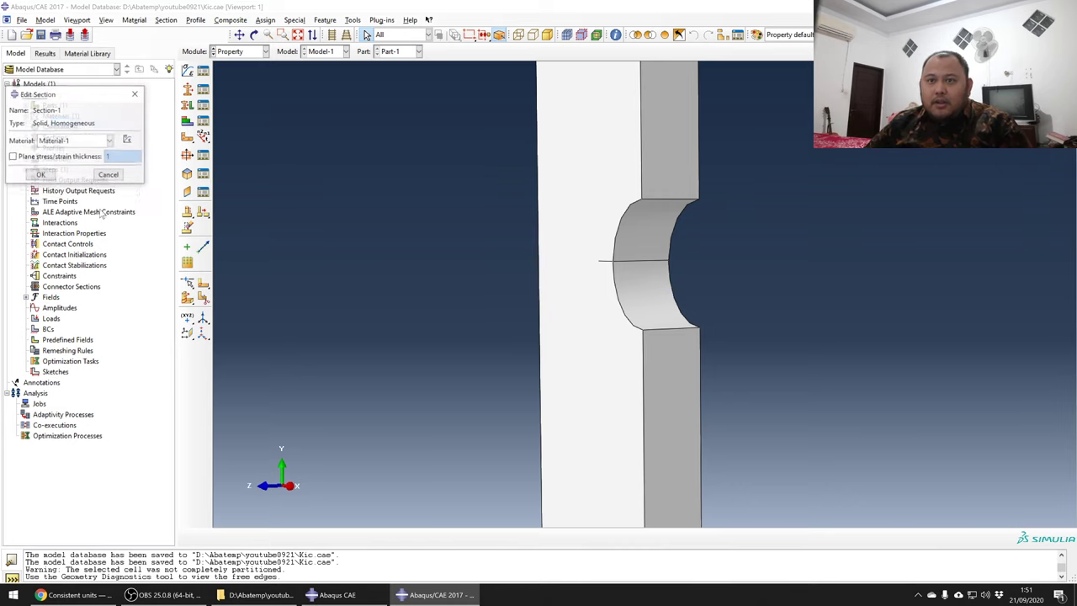
pyautogui.click(40, 175)
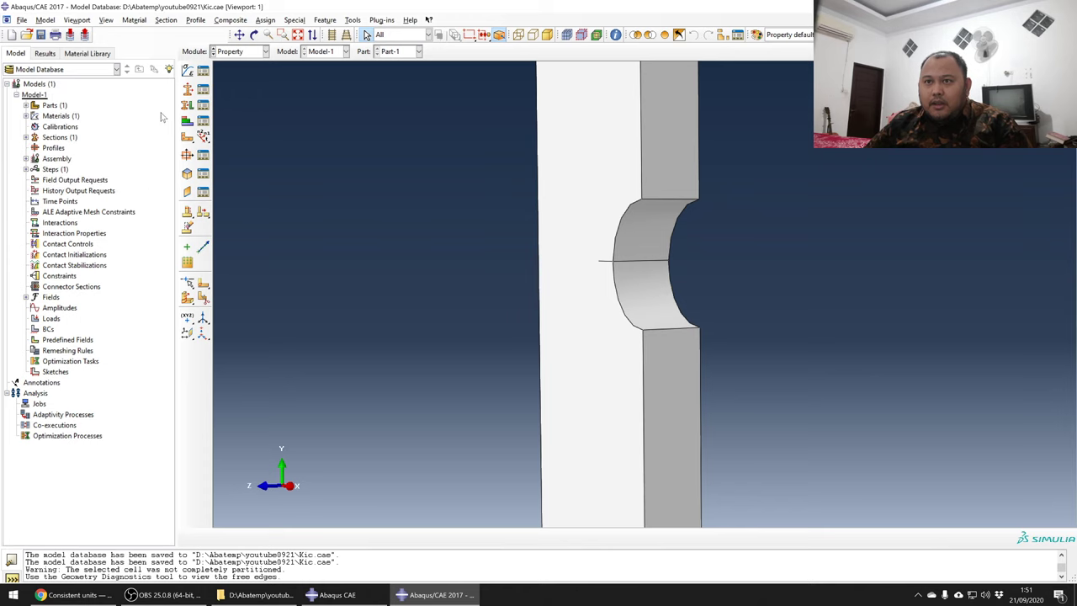
# - Assign Section-1 to the entire notched plate, storing the selected region as a set
pyautogui.click(187, 104)
pyautogui.scroll(-1, 495, 323)
pyautogui.click(593, 169)
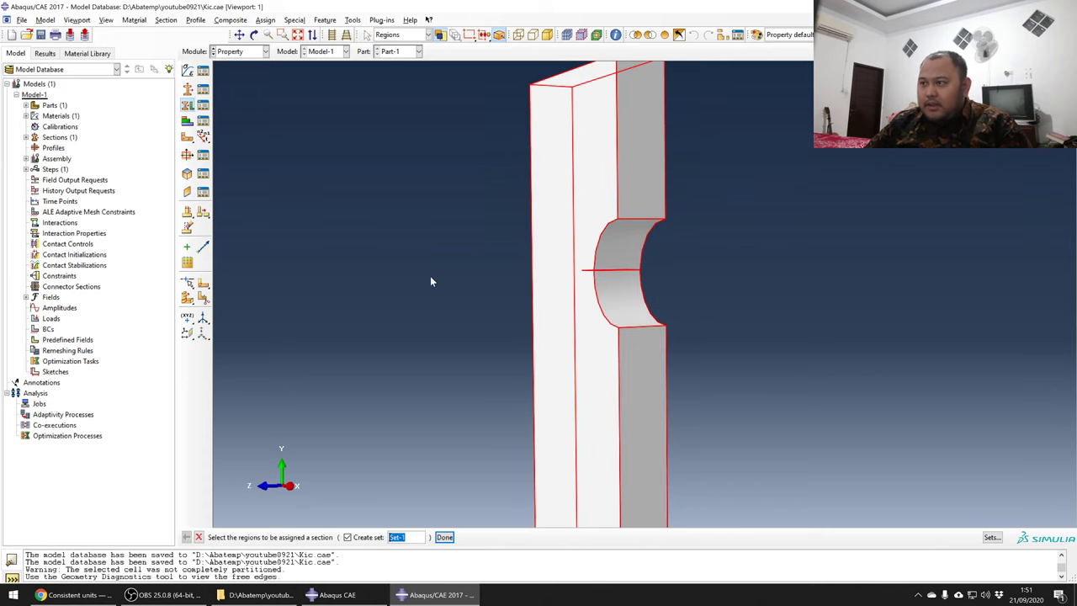
pyautogui.click(444, 537)
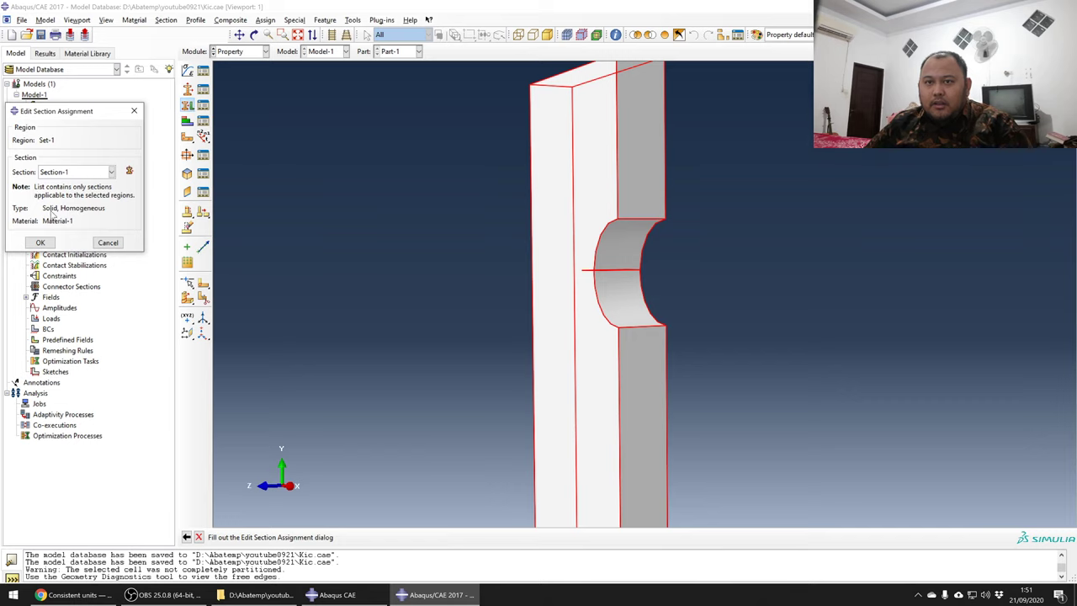
pyautogui.click(41, 242)
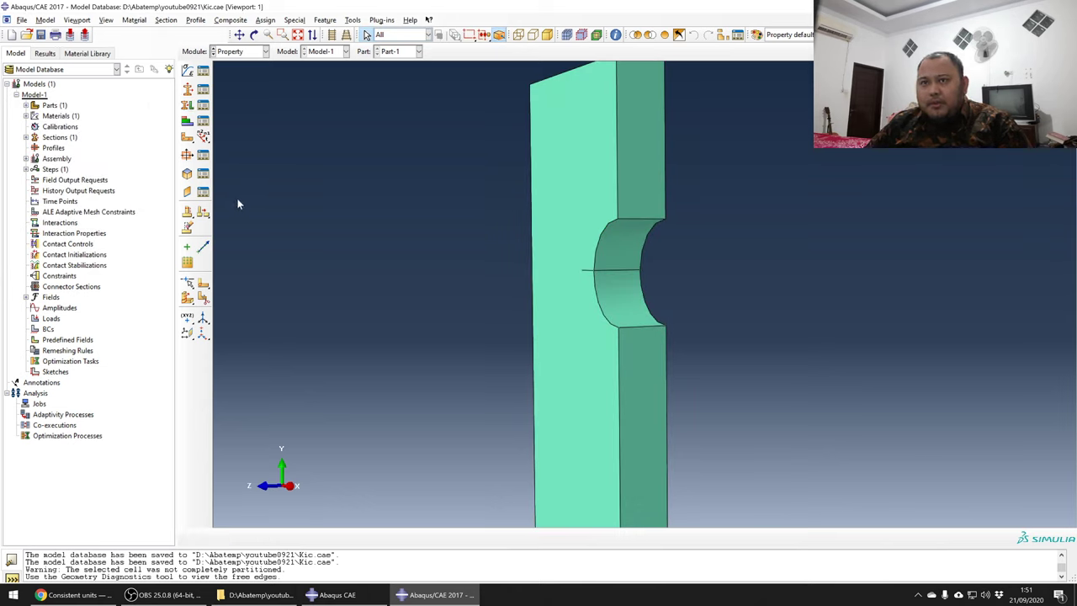
# - In the Assembly module, create an instance of Part-1 with the Independent (mesh on instance) type
pyautogui.click(243, 52)
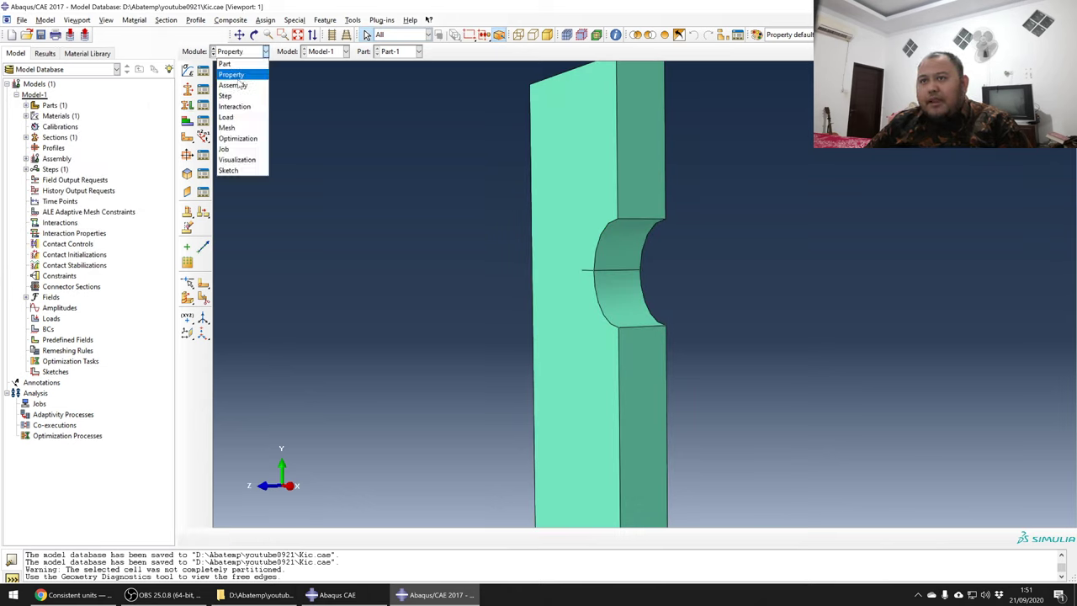
pyautogui.click(238, 85)
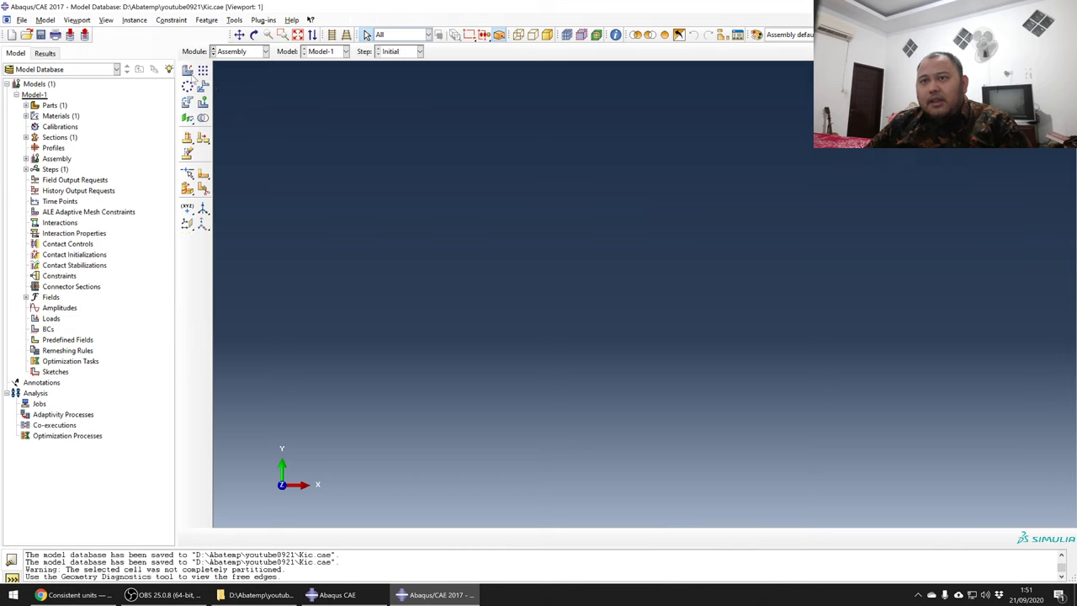
pyautogui.click(188, 71)
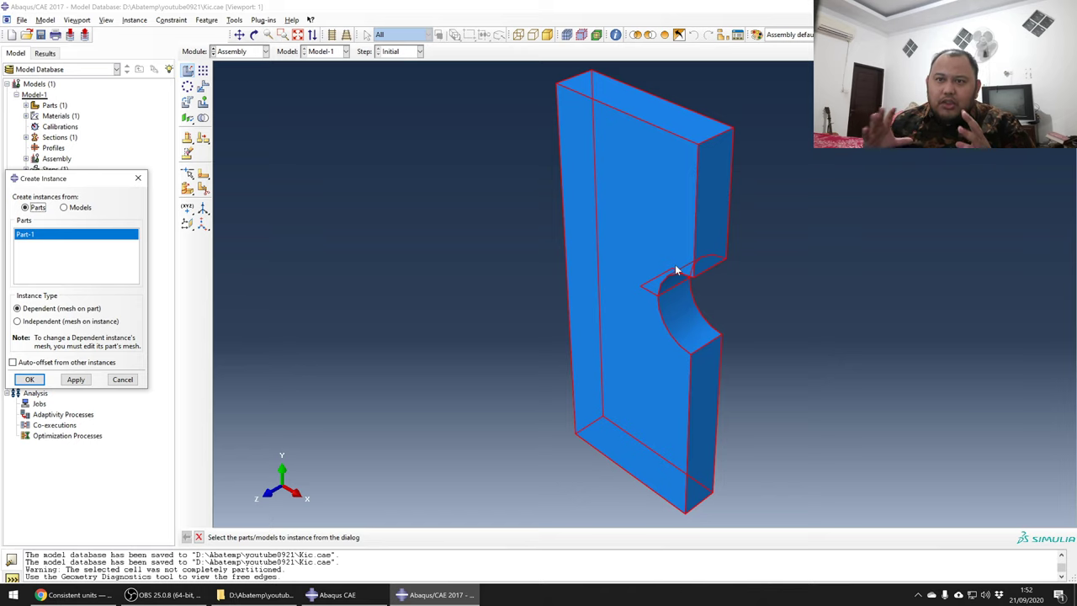
pyautogui.scroll(1, 661, 296)
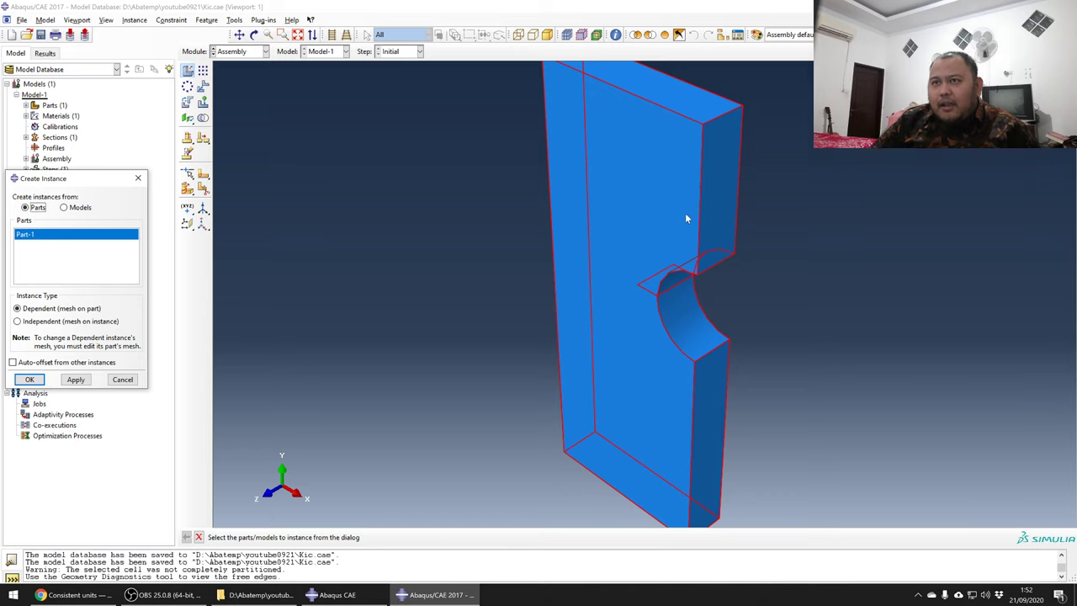
pyautogui.click(18, 321)
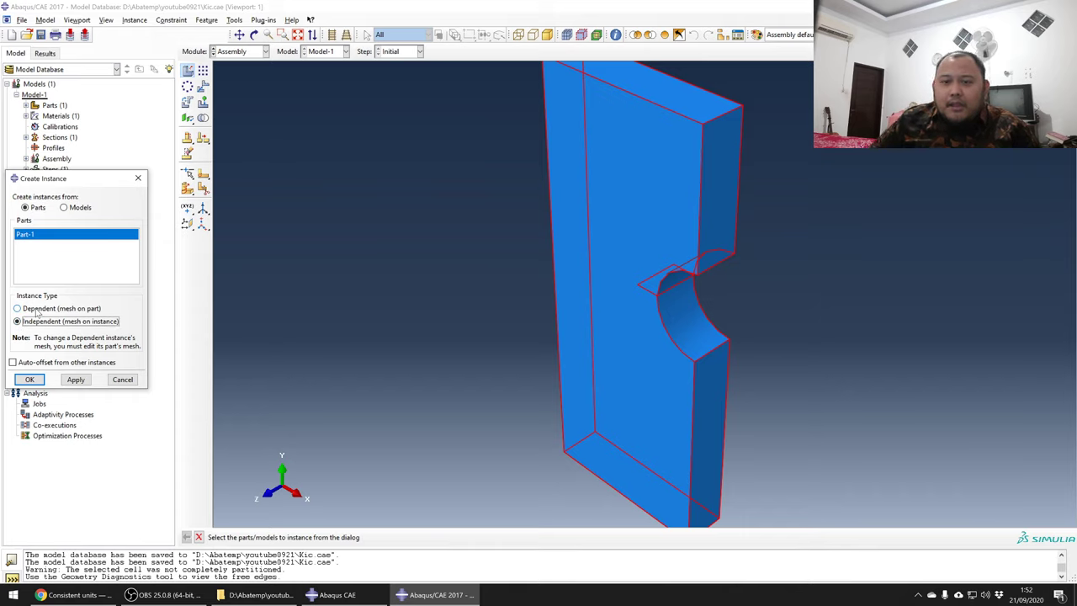
pyautogui.click(31, 380)
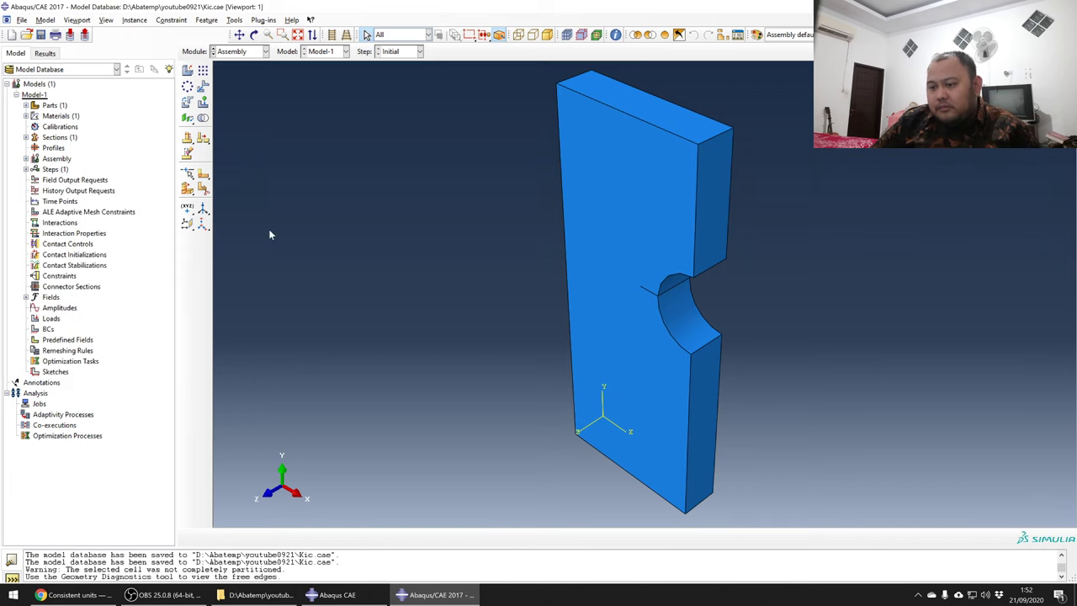
pyautogui.click(174, 595)
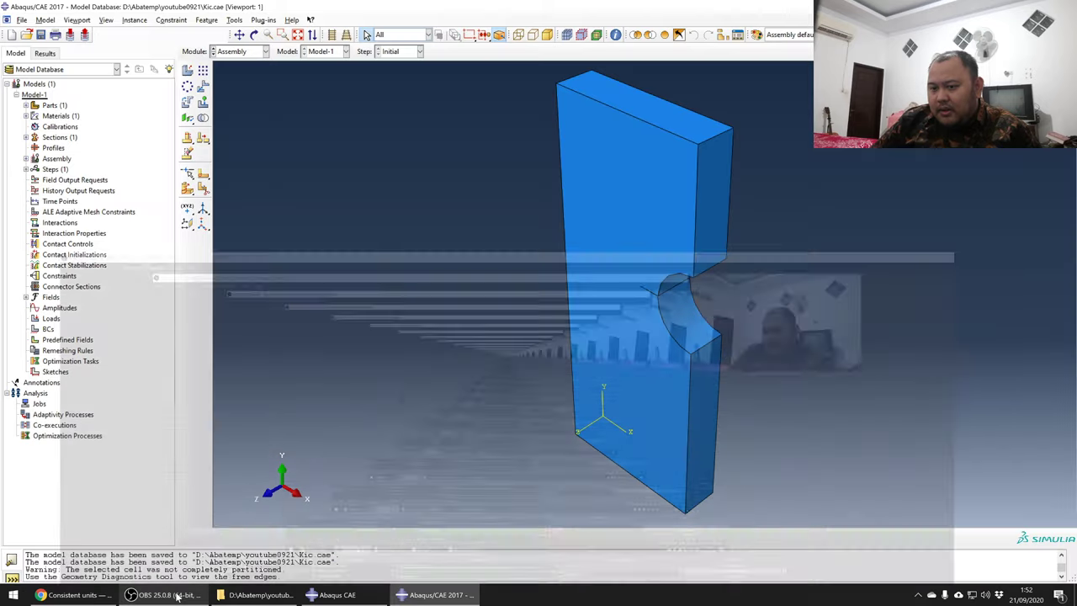
pyautogui.click(175, 595)
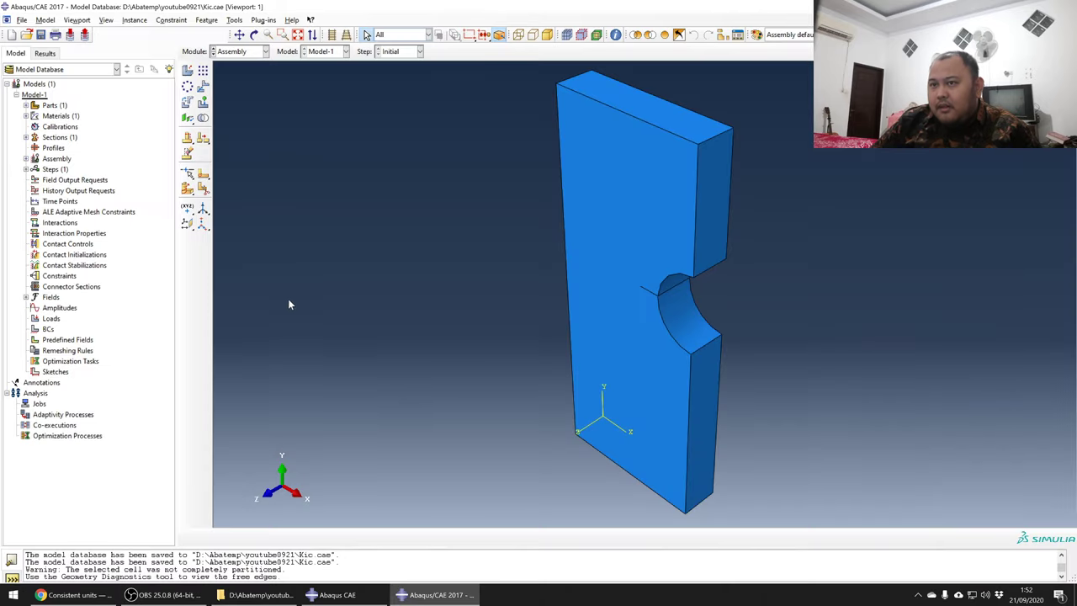
# - In the Step module, create a Static, General step after Initial, with time period 1, Nlgeom off and no automatic stabilization
pyautogui.click(238, 52)
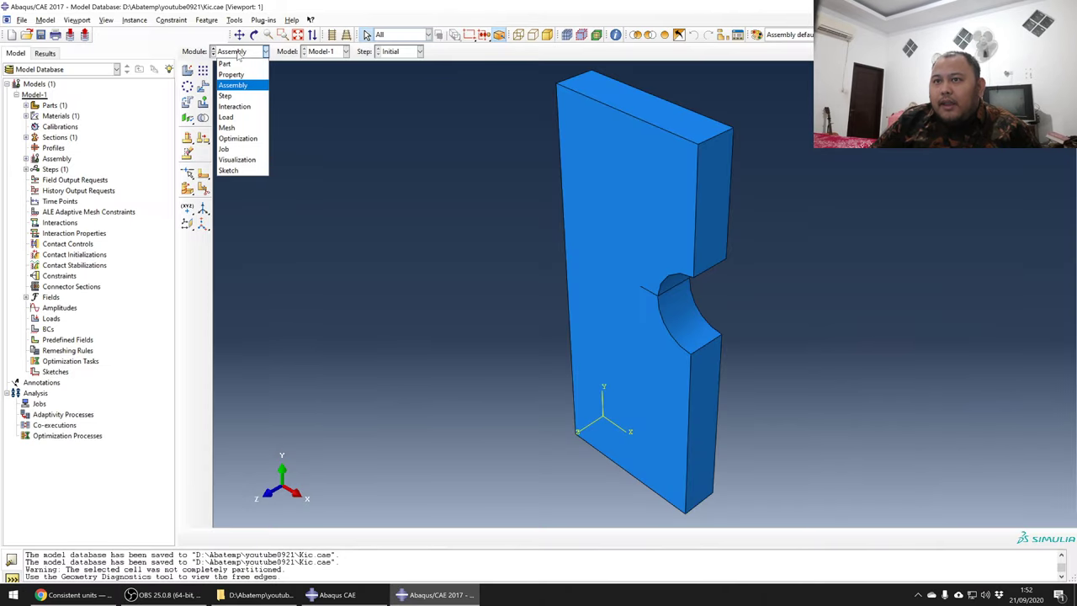
pyautogui.click(238, 96)
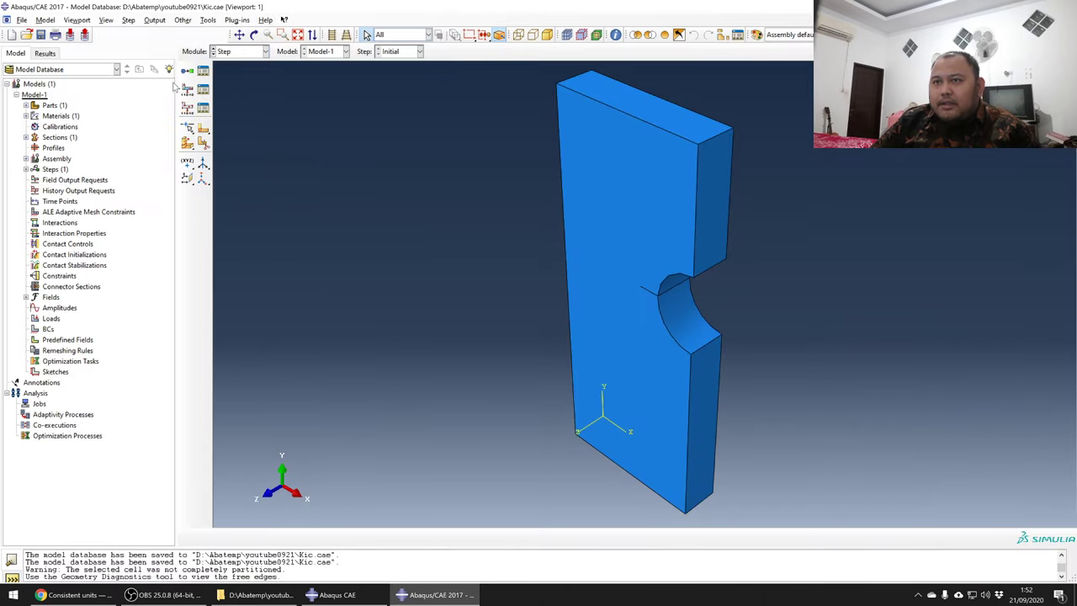
pyautogui.click(187, 70)
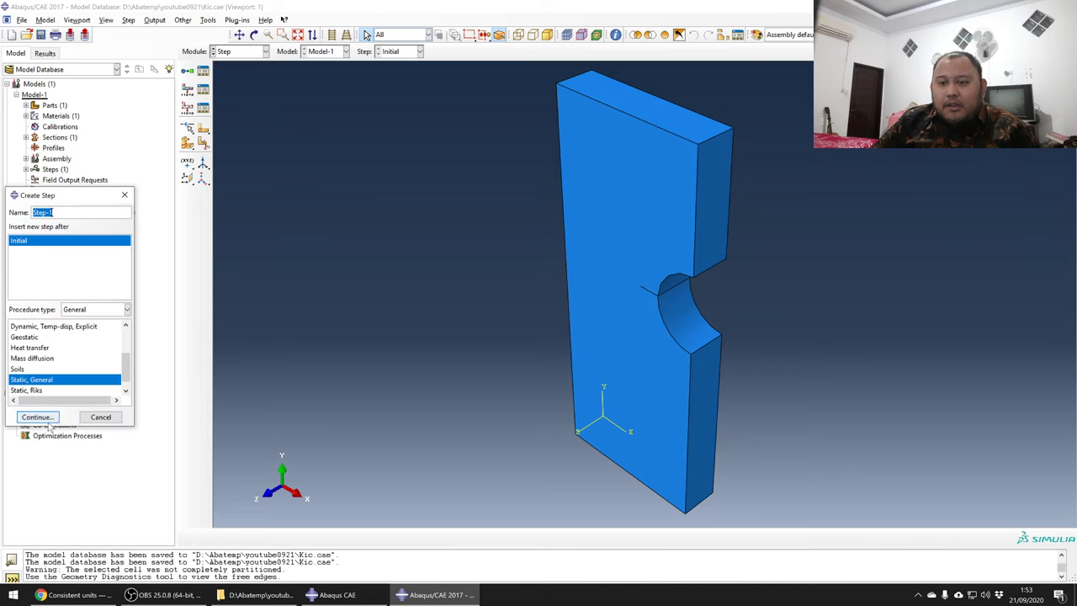
pyautogui.click(36, 417)
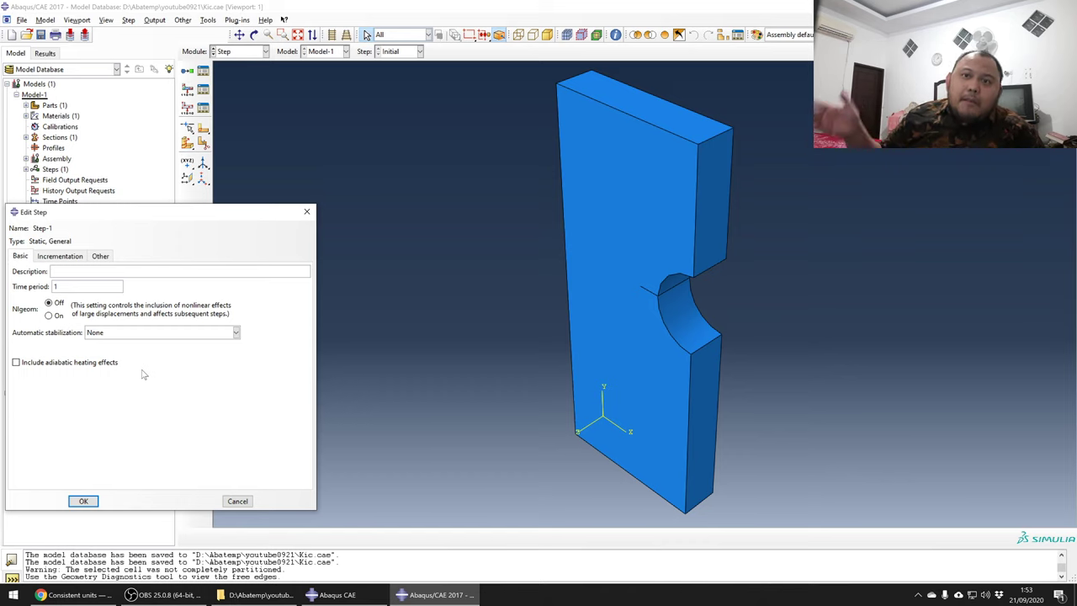
pyautogui.click(110, 335)
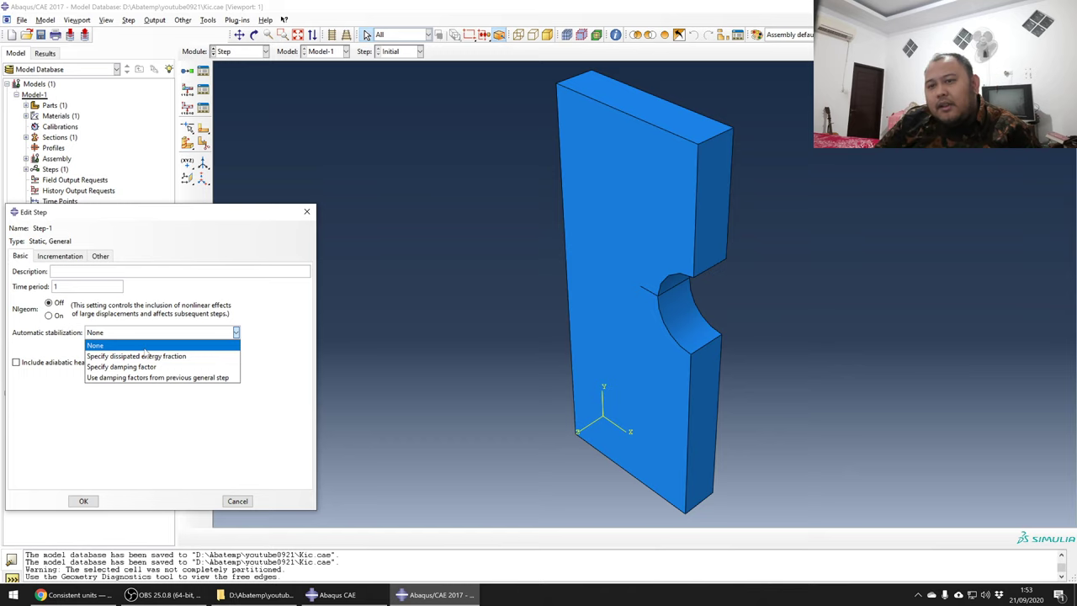
pyautogui.click(186, 453)
pyautogui.click(82, 501)
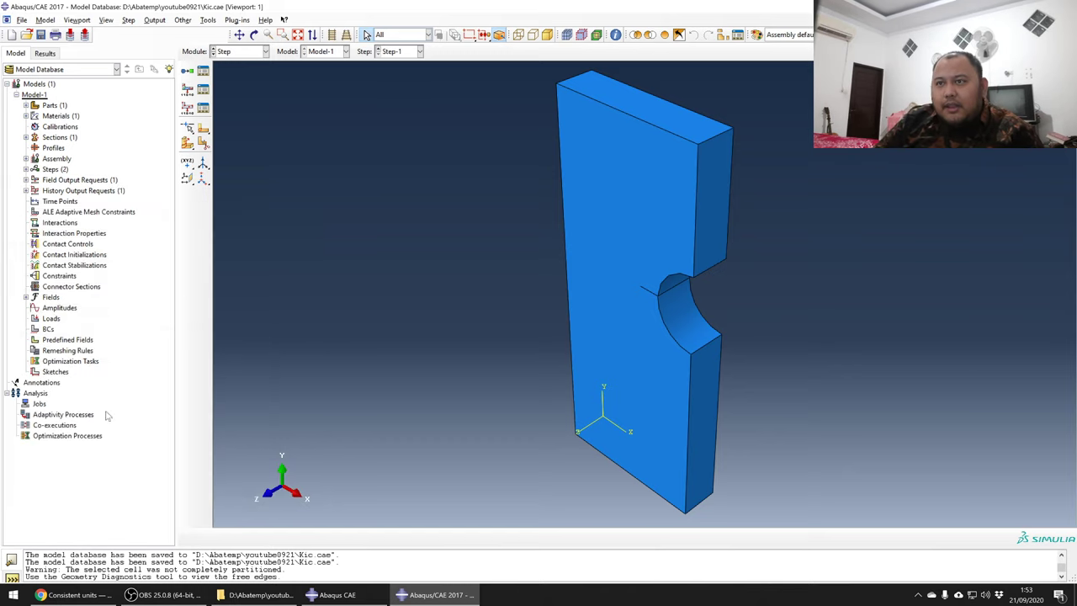
# - Set field output request F-Output-1 to evenly spaced time intervals with an interval of 100
pyautogui.click(204, 97)
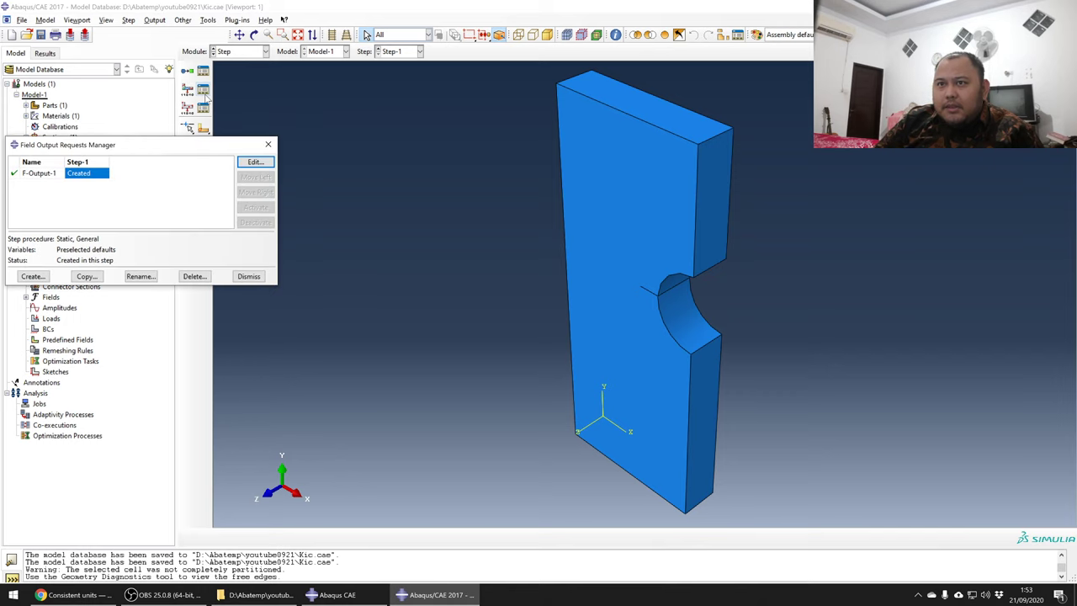
pyautogui.doubleClick(95, 178)
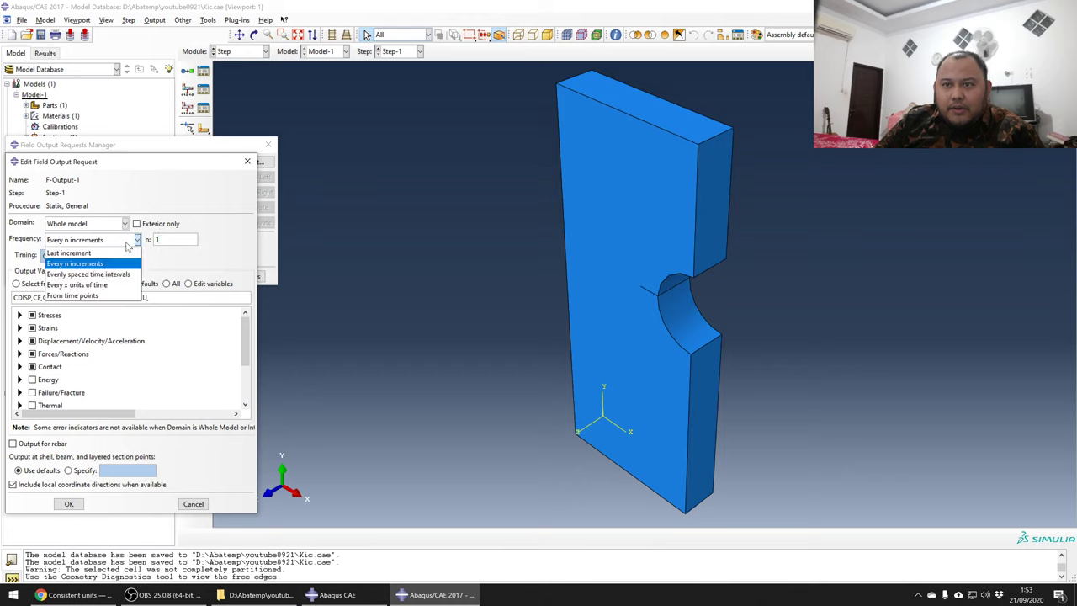
pyautogui.click(128, 277)
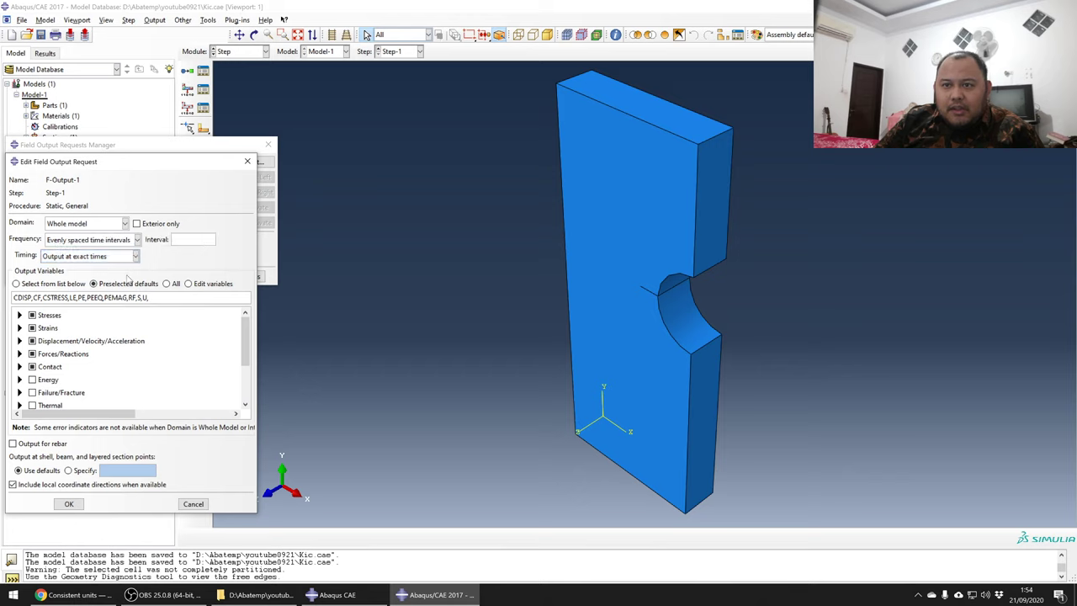
pyautogui.click(174, 240)
pyautogui.write('100')
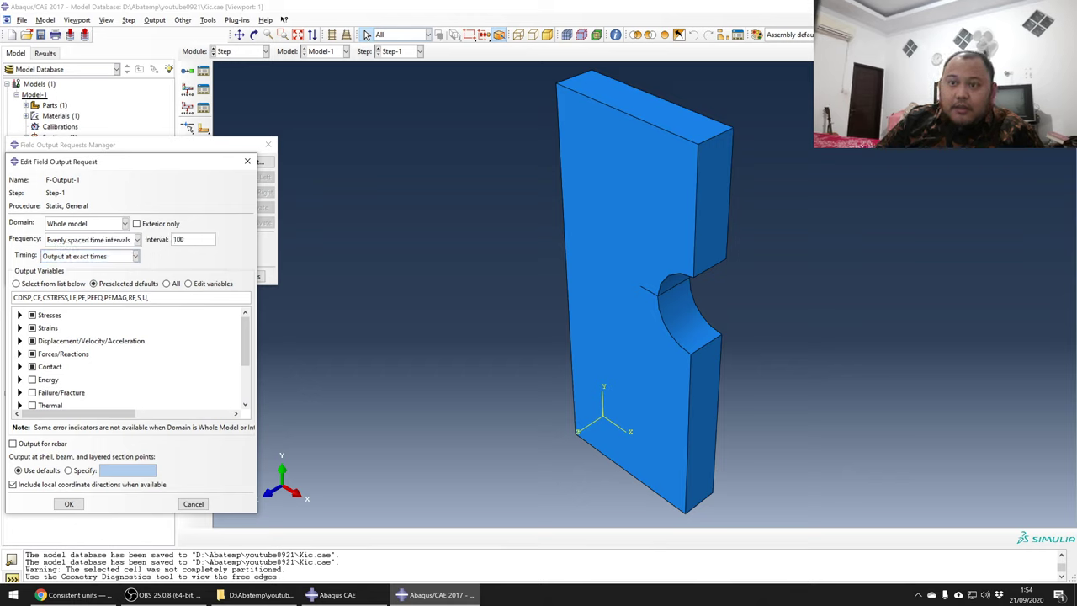
# - Add the integration point volume IVOL and current nodal coordinates COORD to F-Output-1, and close the field output manager
pyautogui.scroll(-5, 168, 349)
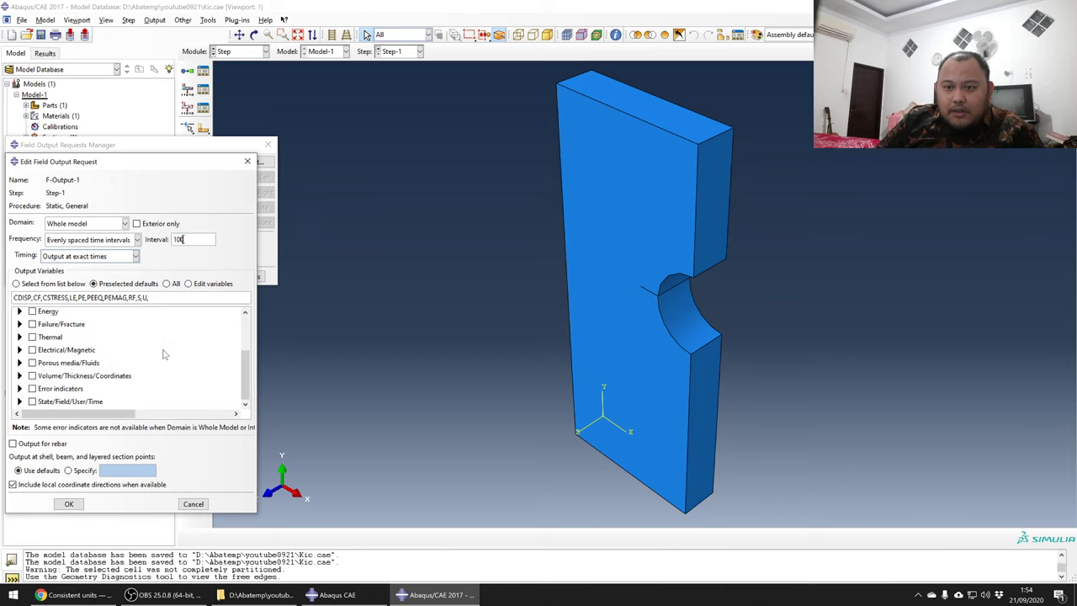
pyautogui.click(20, 376)
pyautogui.scroll(-3, 61, 368)
pyautogui.click(45, 354)
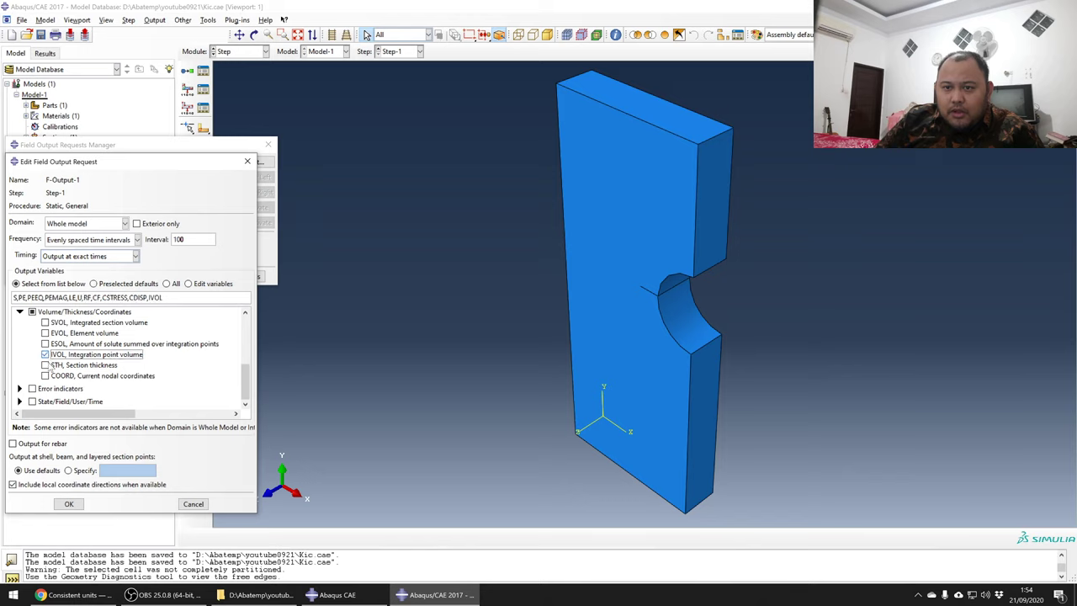
pyautogui.click(46, 376)
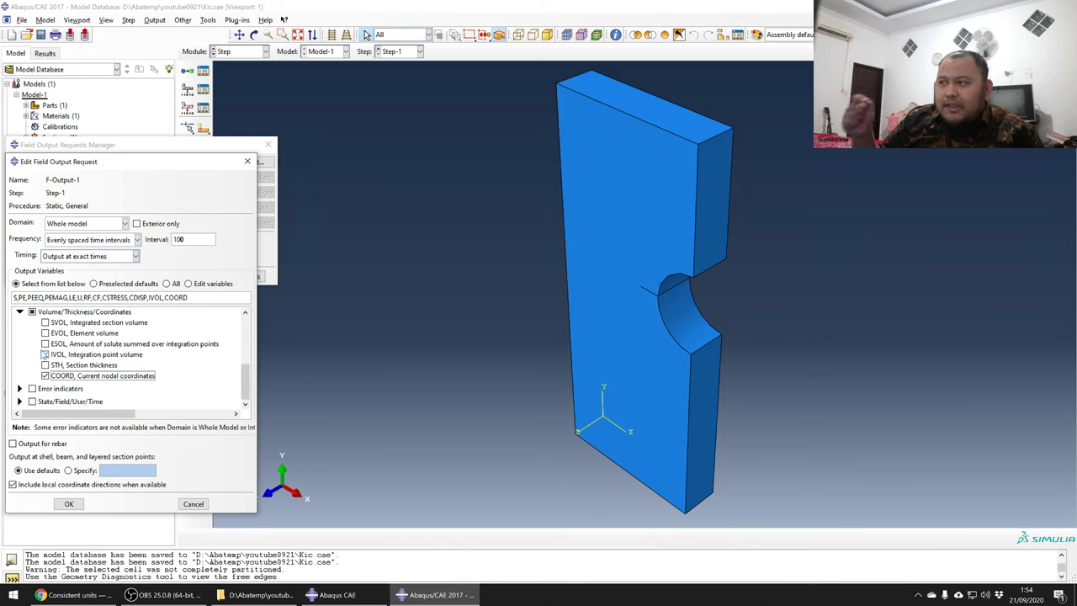
pyautogui.click(45, 354)
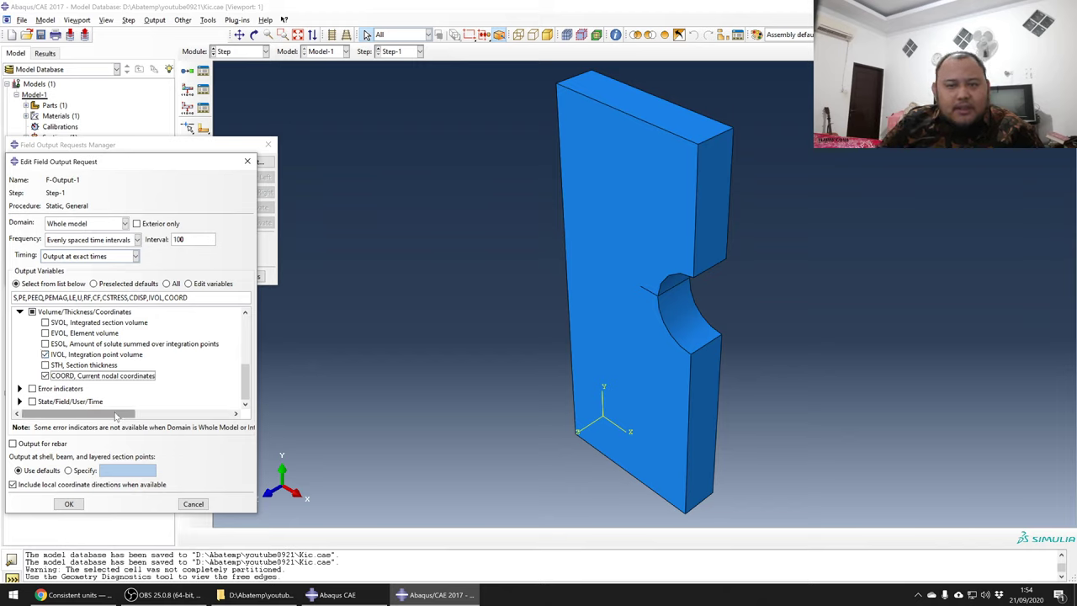
pyautogui.click(69, 504)
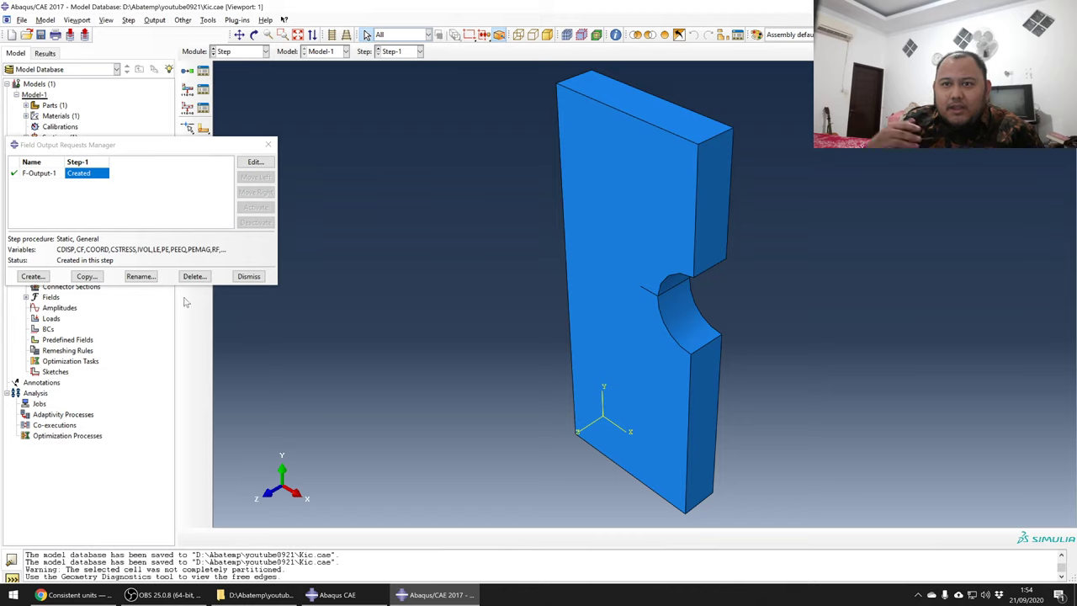
pyautogui.click(249, 276)
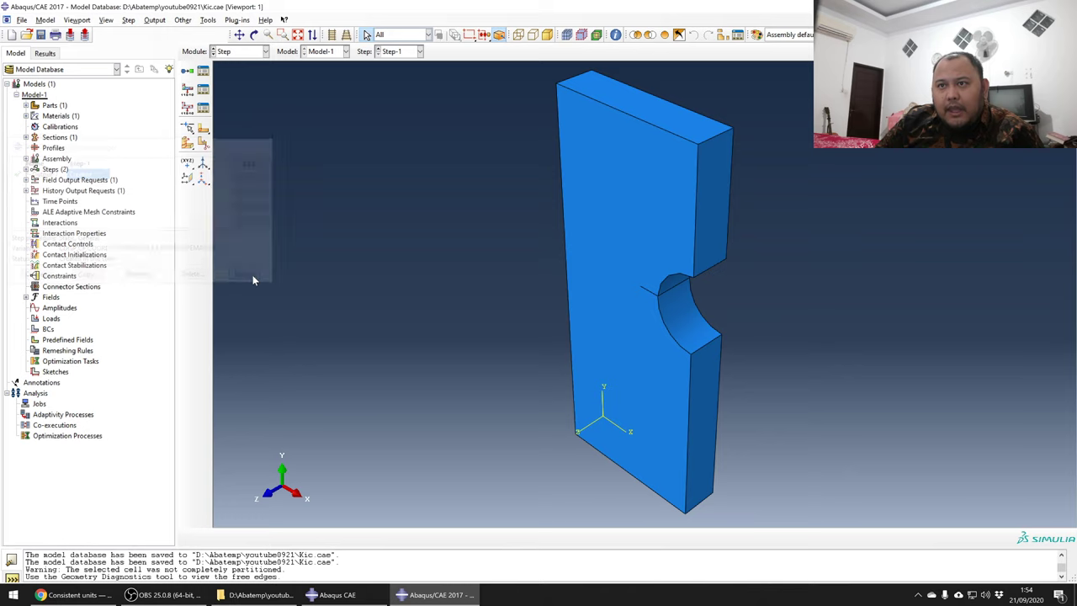
# - Set history output request H-Output-1 to evenly spaced time intervals with an interval of 100
pyautogui.click(204, 108)
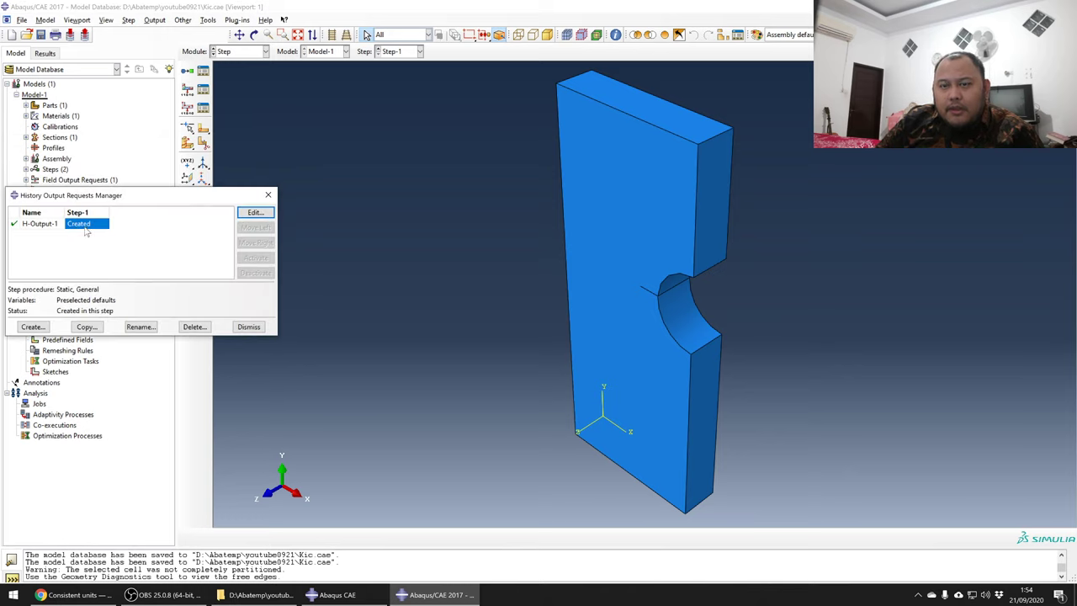
pyautogui.doubleClick(86, 228)
pyautogui.click(112, 140)
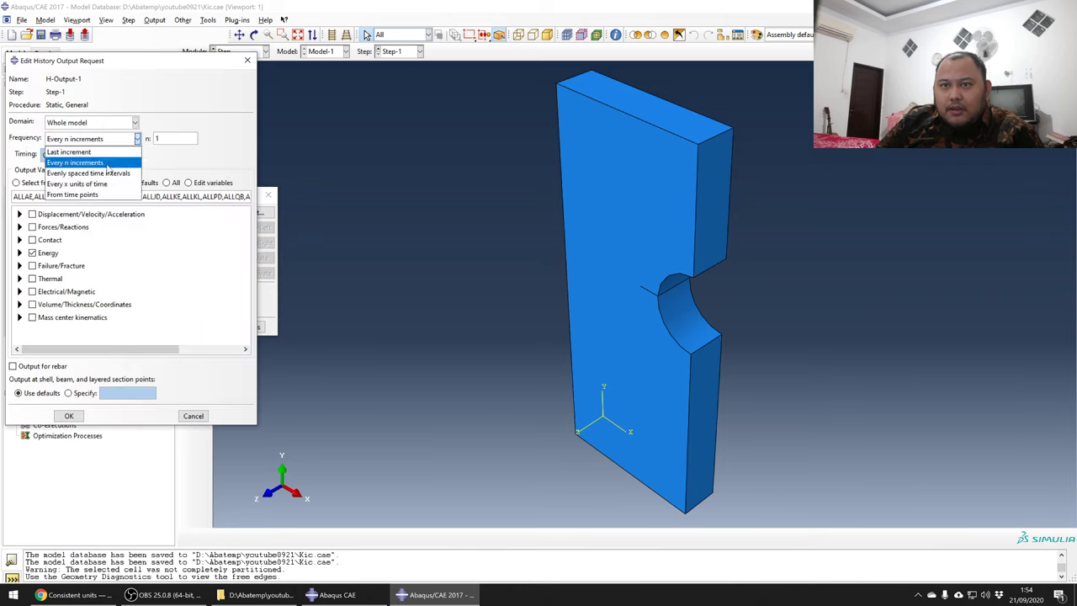
pyautogui.click(108, 174)
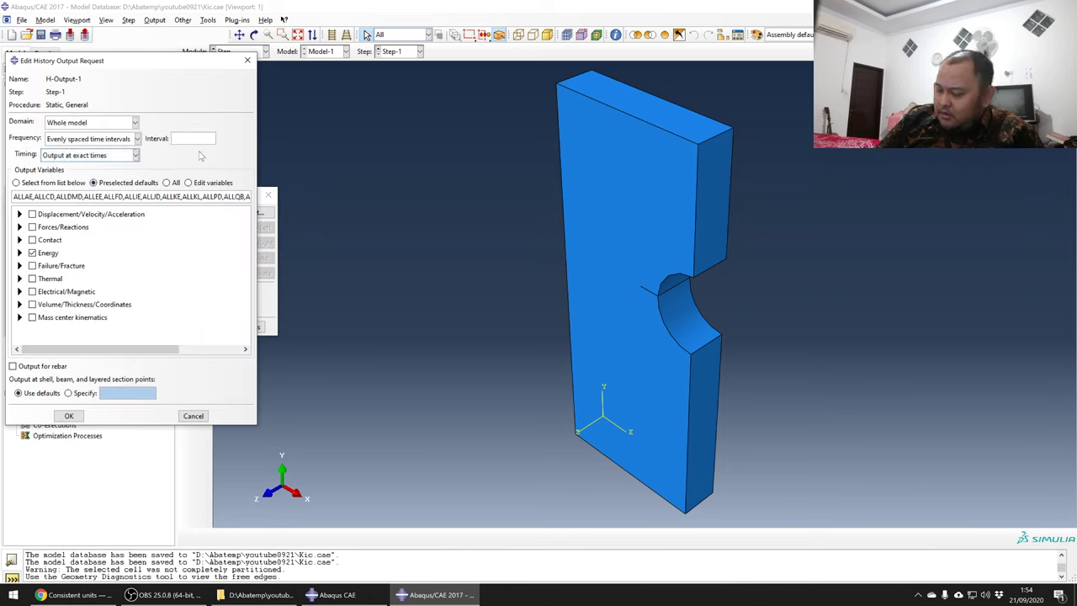
pyautogui.write('1000')
pyautogui.press('BackSpace')
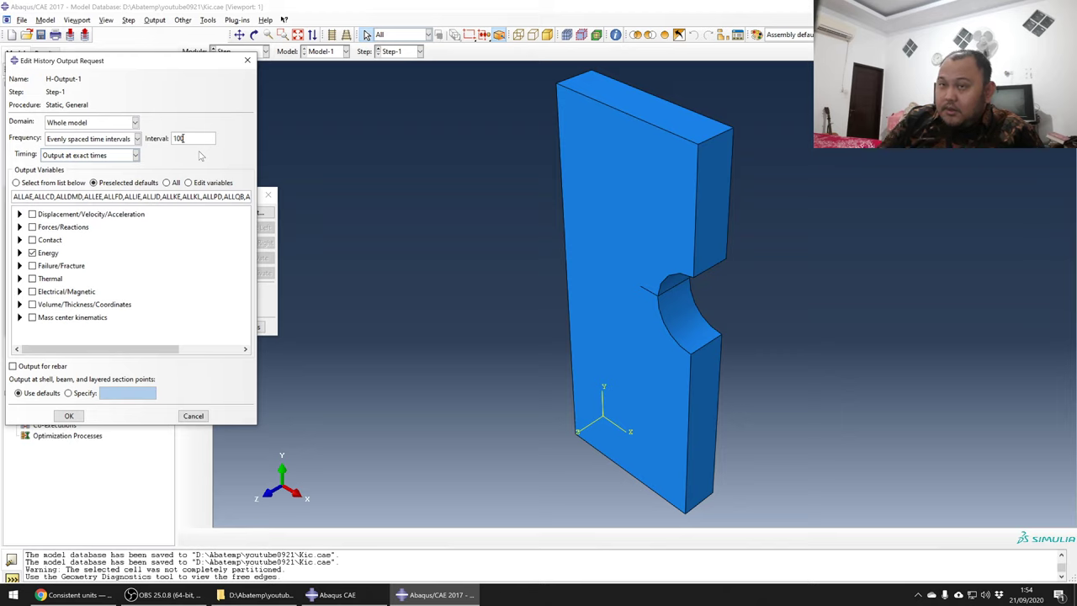
pyautogui.click(70, 417)
pyautogui.click(26, 329)
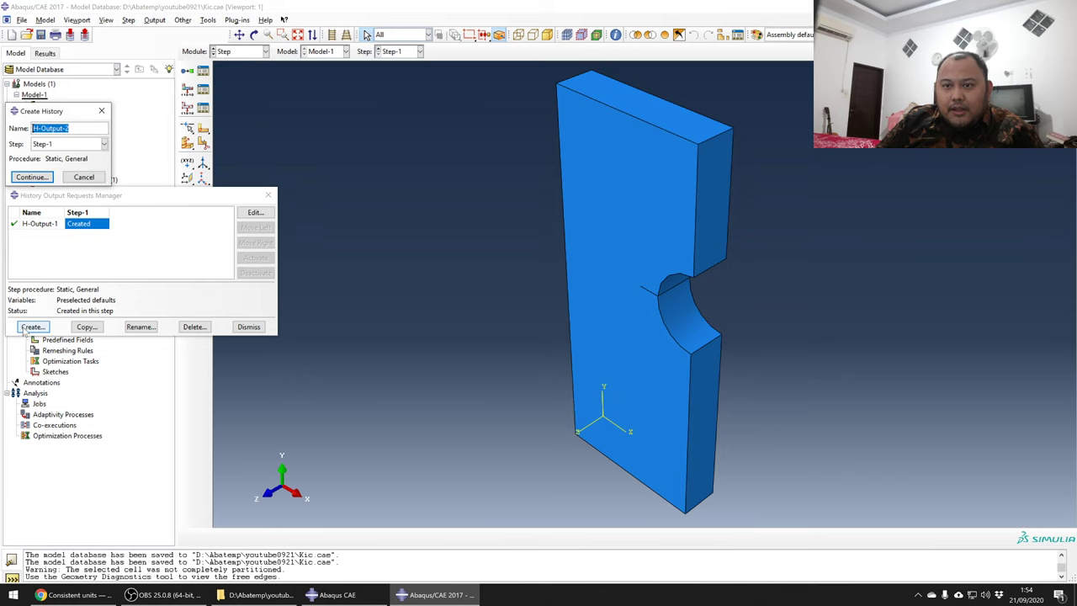
pyautogui.click(35, 178)
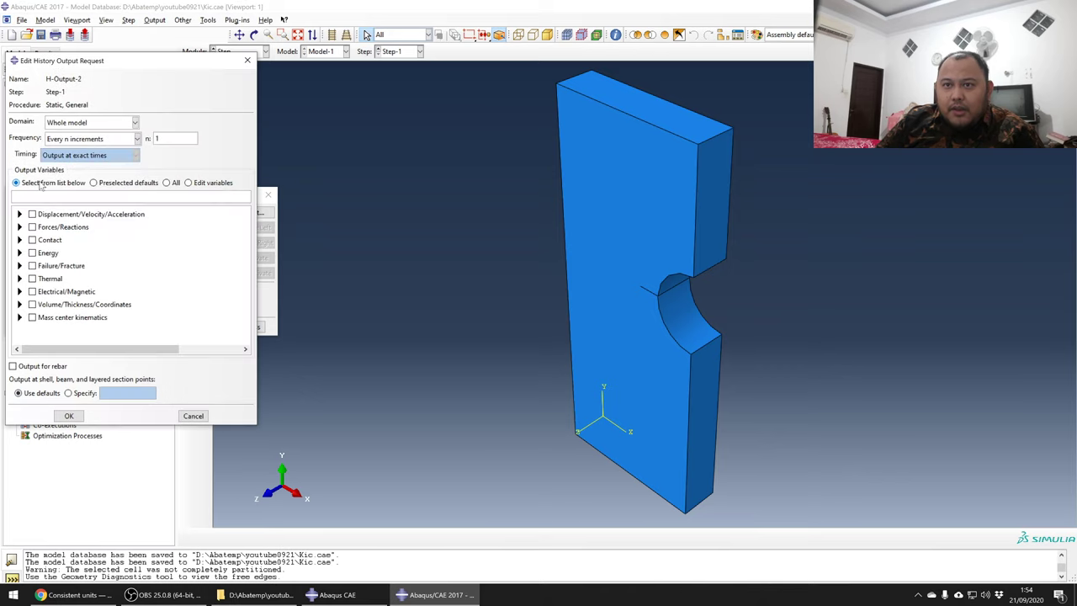
pyautogui.click(97, 124)
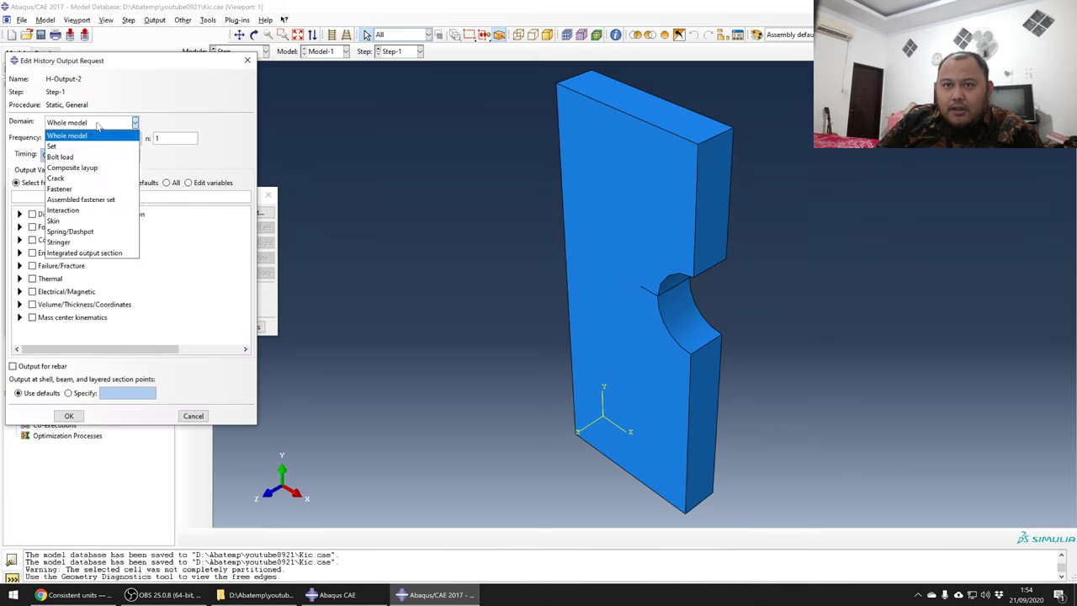
pyautogui.click(89, 179)
pyautogui.click(154, 124)
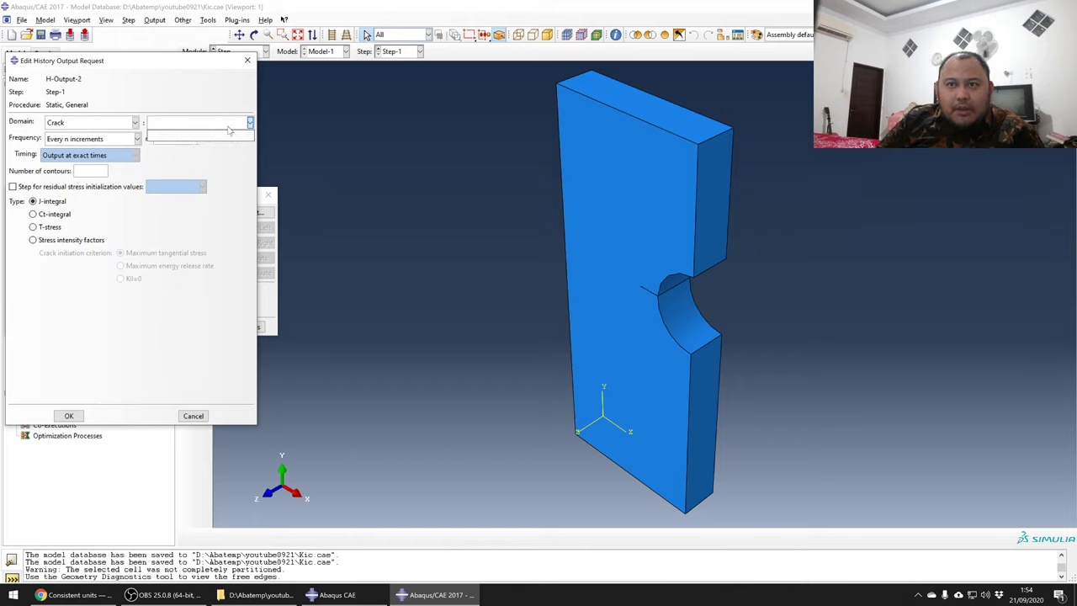
pyautogui.click(206, 415)
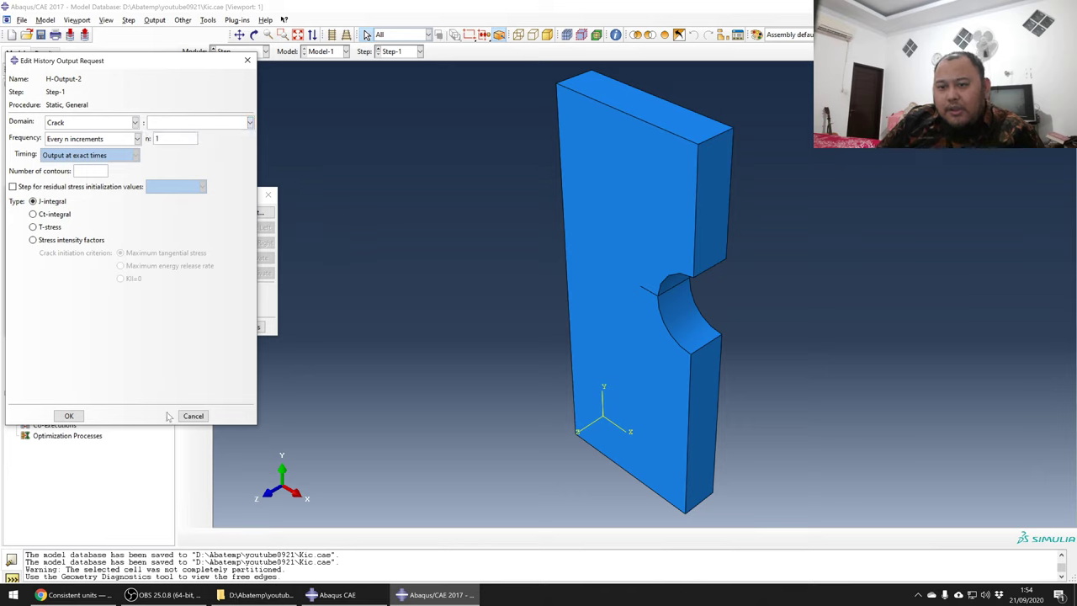
pyautogui.click(193, 416)
pyautogui.click(131, 258)
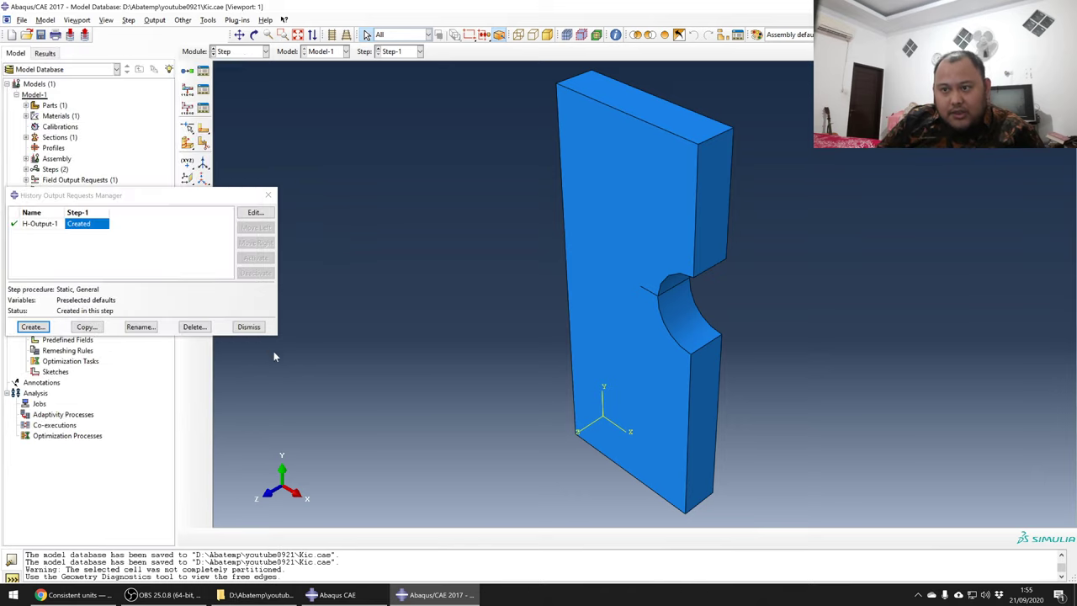
# - Close the history output requests manager and switch to the Interaction module
pyautogui.click(250, 326)
pyautogui.click(229, 52)
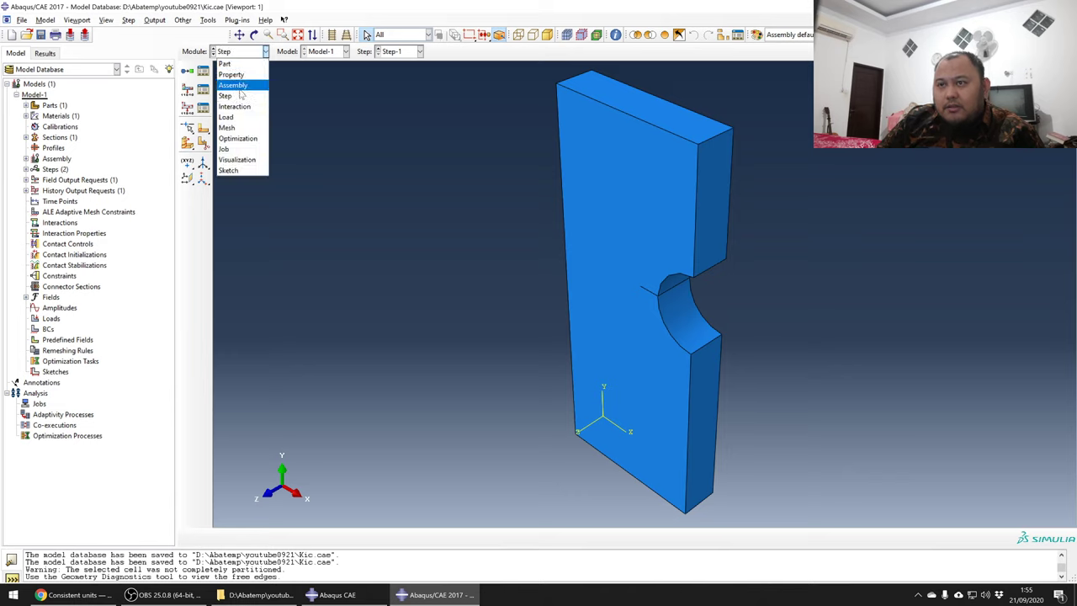
pyautogui.click(239, 107)
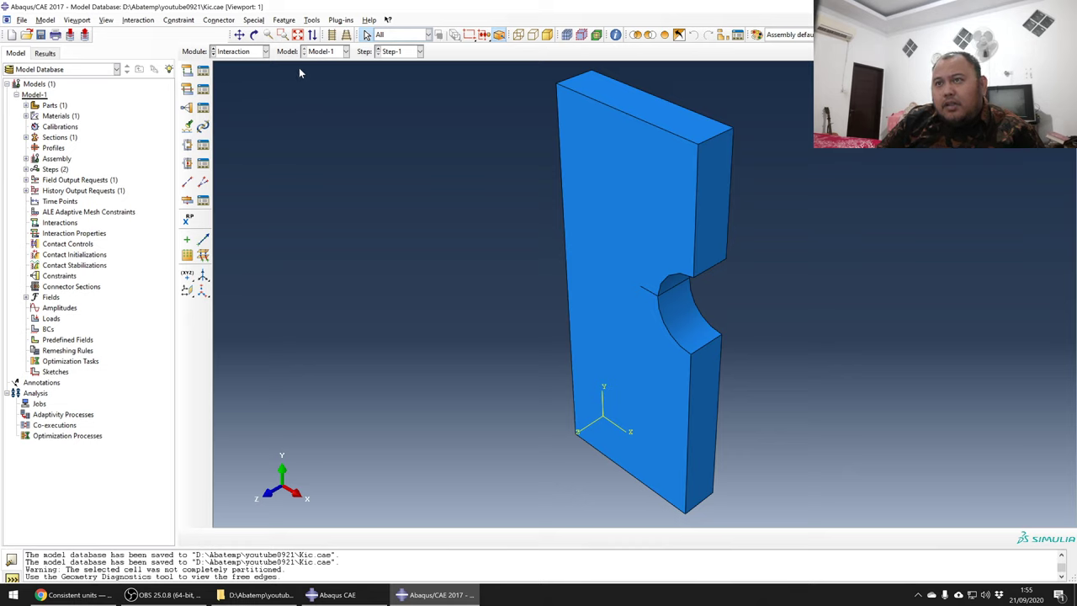
# - Assign a crack seam to the small horizontal partition face extending from the notch into the plate
pyautogui.click(284, 20)
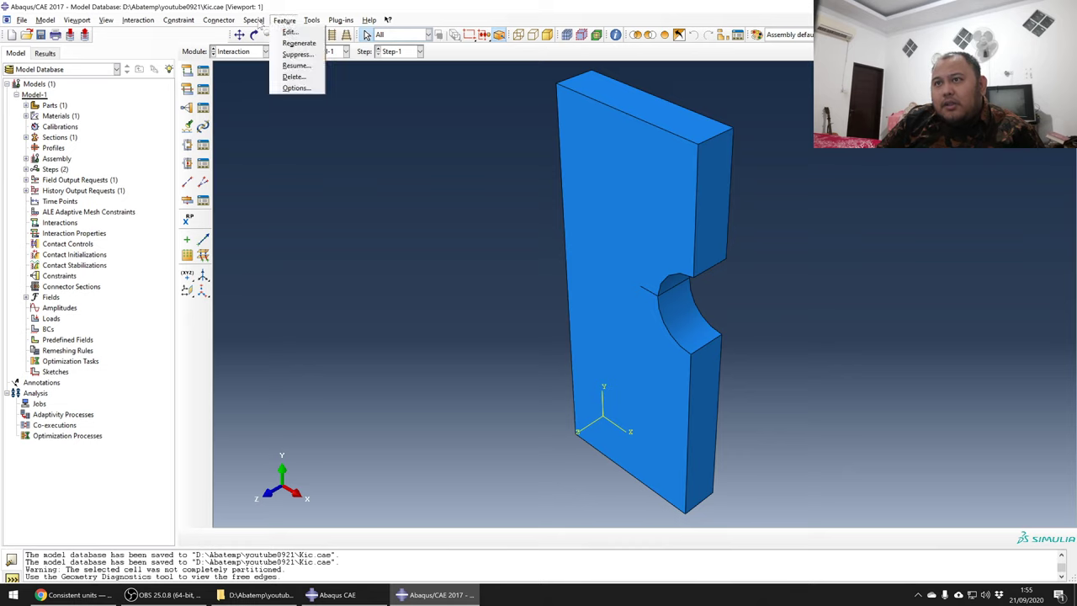
pyautogui.moveTo(254, 20)
pyautogui.moveTo(263, 43)
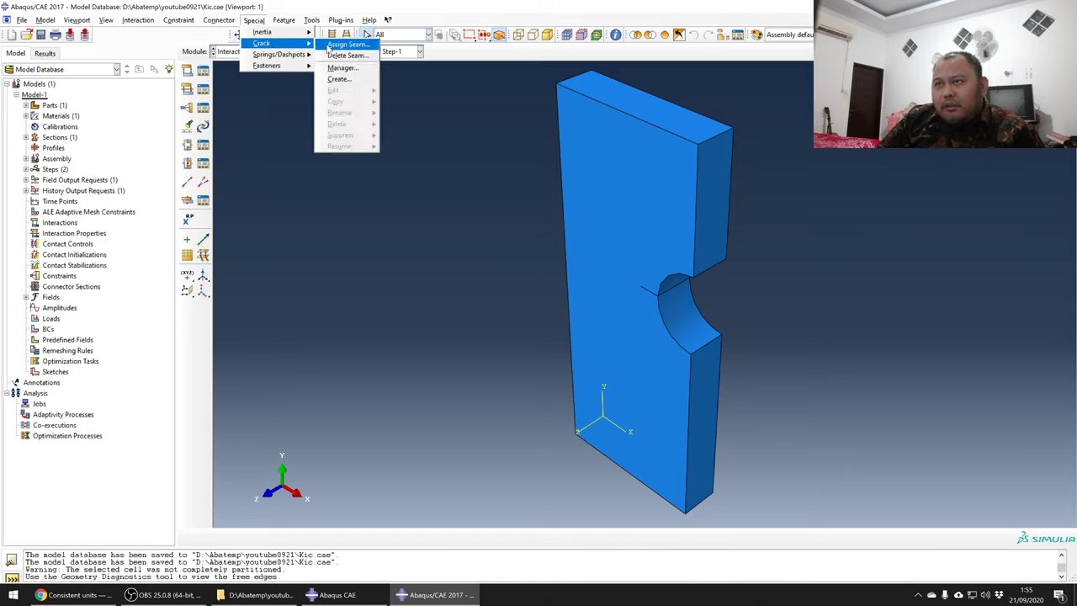
pyautogui.click(345, 43)
pyautogui.scroll(3, 636, 294)
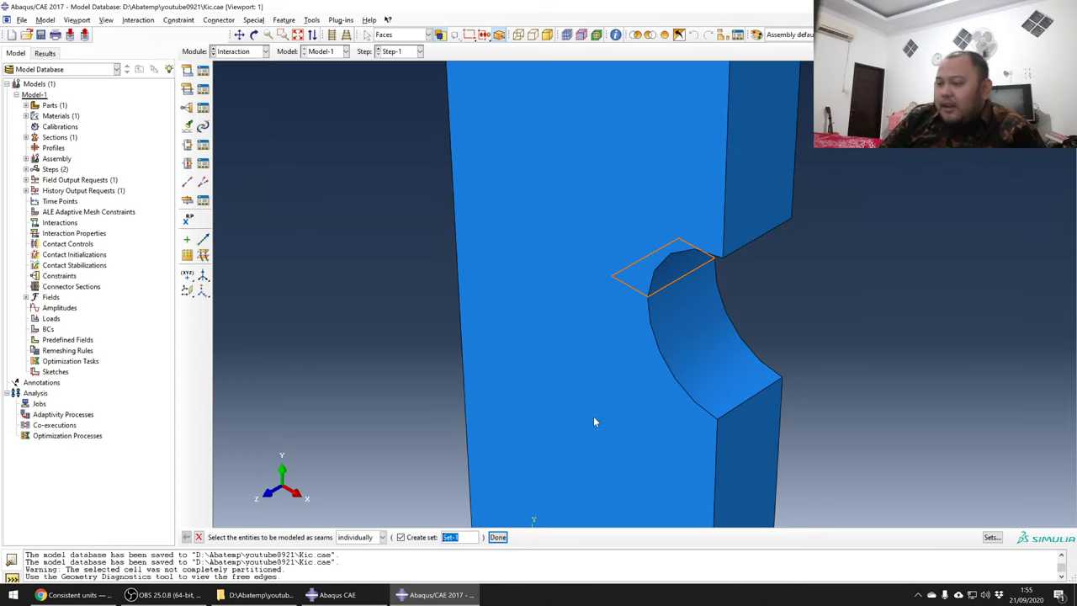
pyautogui.click(496, 538)
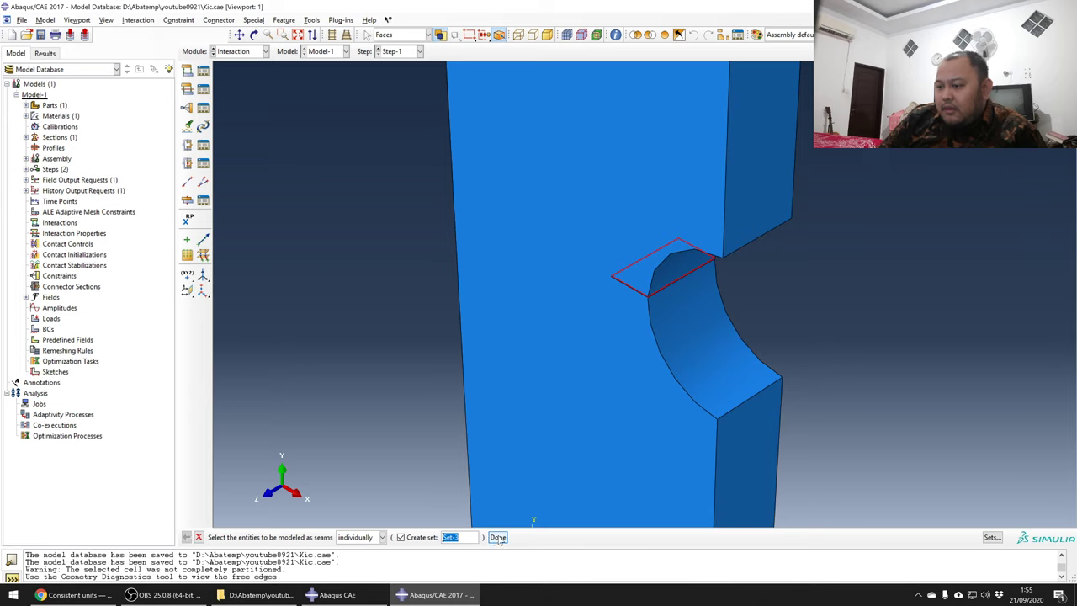
pyautogui.click(497, 538)
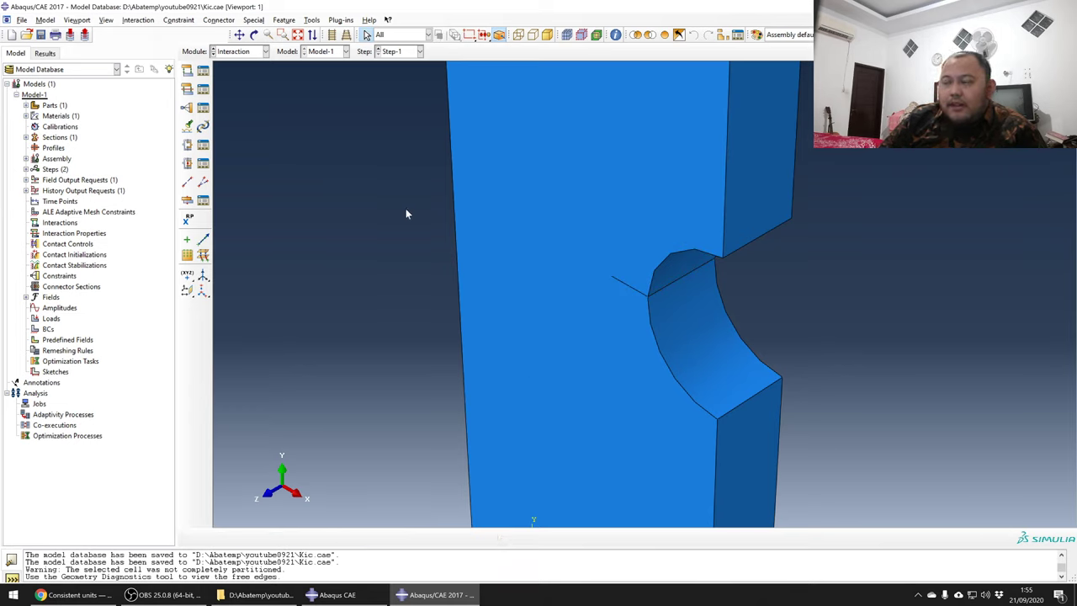
# - Start a contour integral crack and, in wireframe display, pick the seam face's inner edge through the plate thickness as the crack front
pyautogui.keyDown('ctrl'); pyautogui.keyDown('alt'); pyautogui.moveTo(698, 300); pyautogui.dragTo(519, 231); pyautogui.keyUp('alt'); pyautogui.keyUp('ctrl')
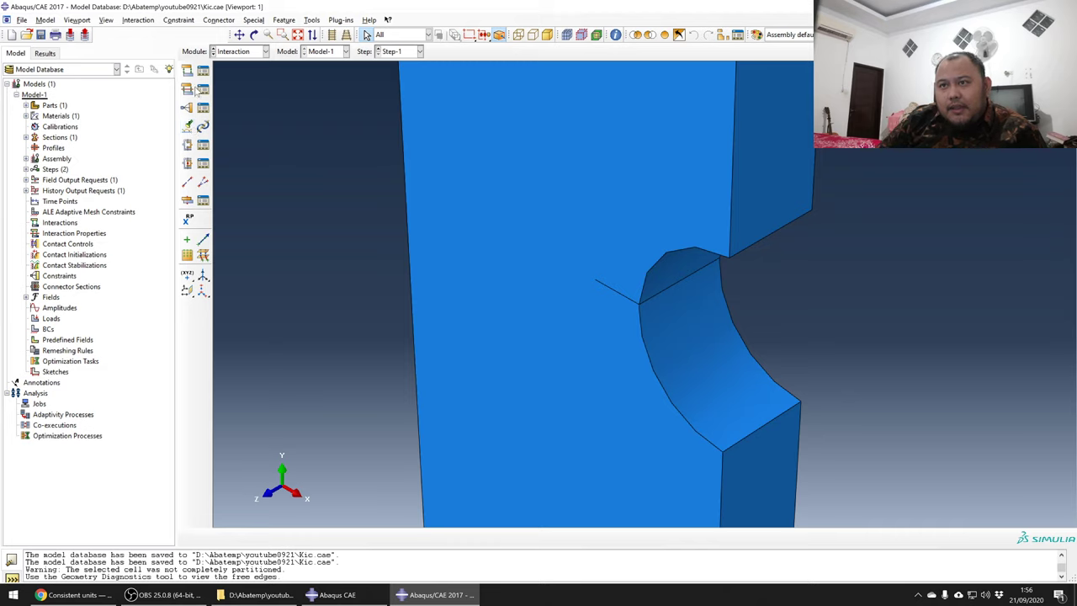
pyautogui.click(255, 19)
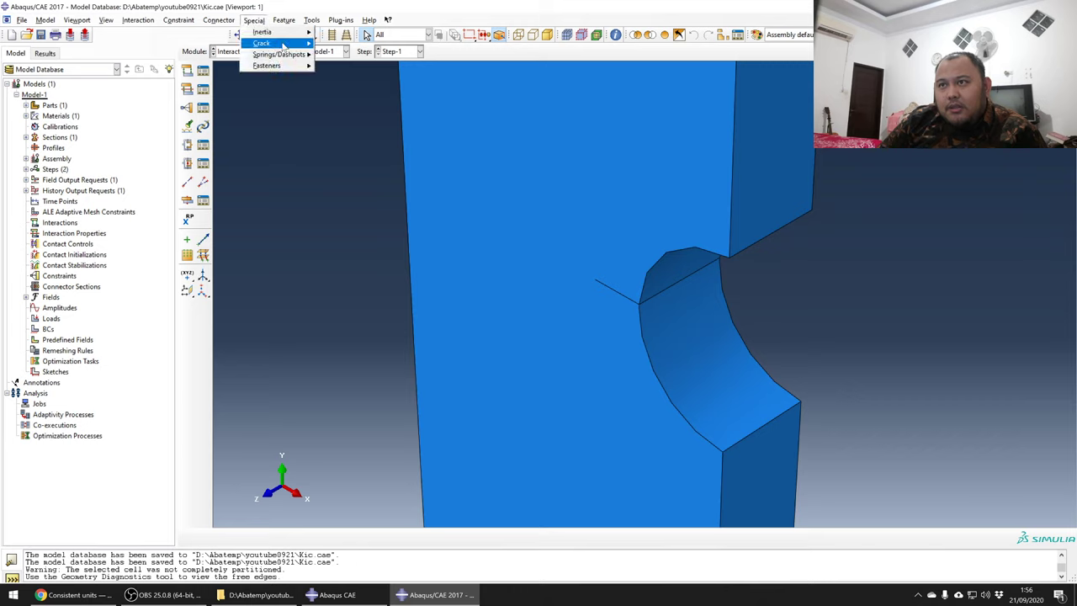
pyautogui.click(341, 66)
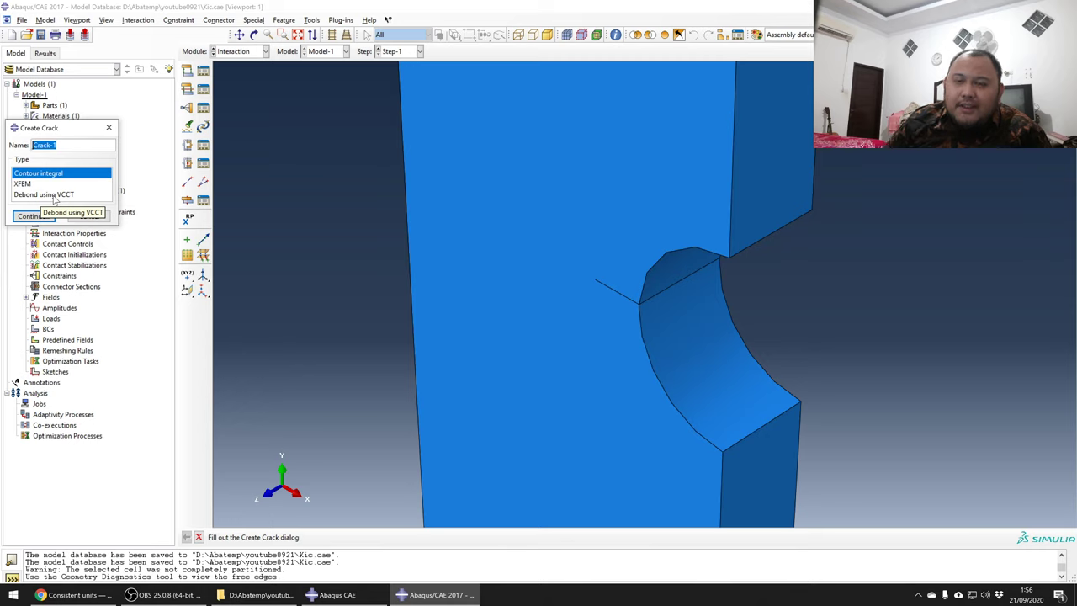
pyautogui.click(21, 218)
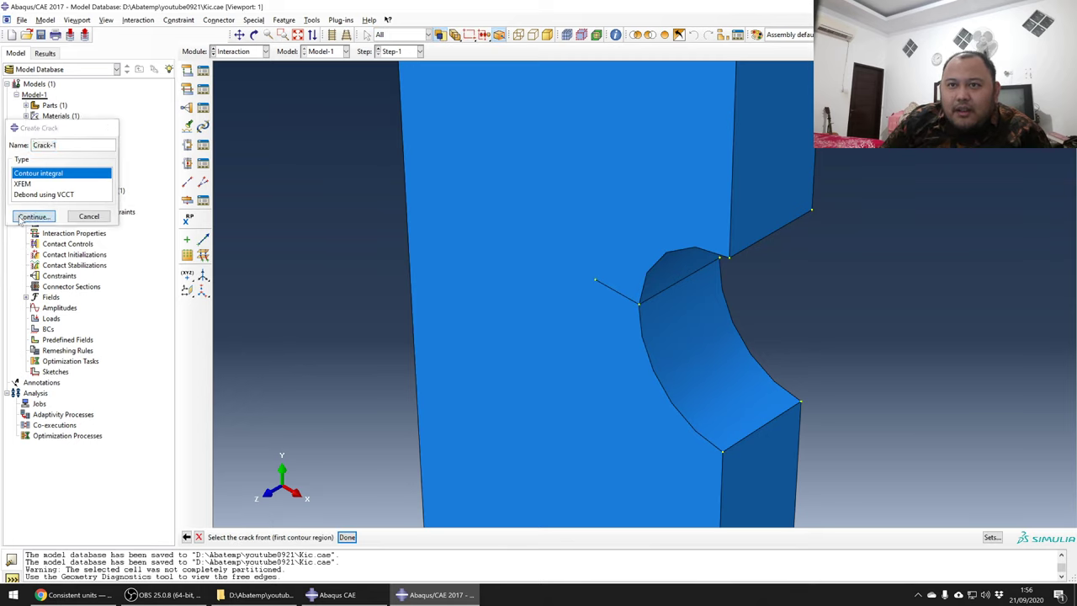
pyautogui.scroll(-2, 272, 288)
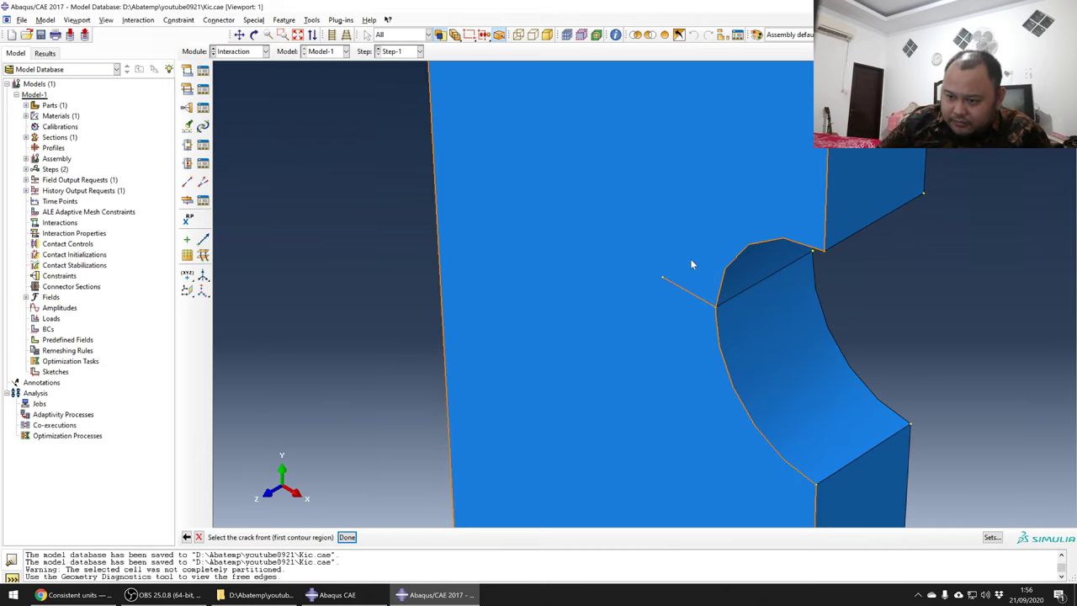
pyautogui.scroll(2, 335, 293)
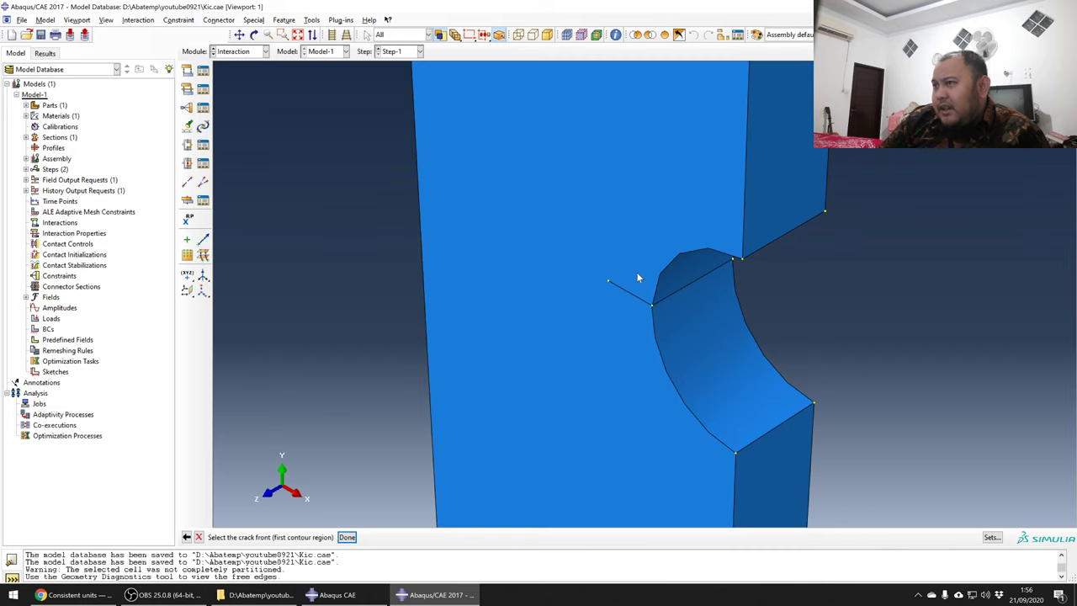
pyautogui.click(519, 35)
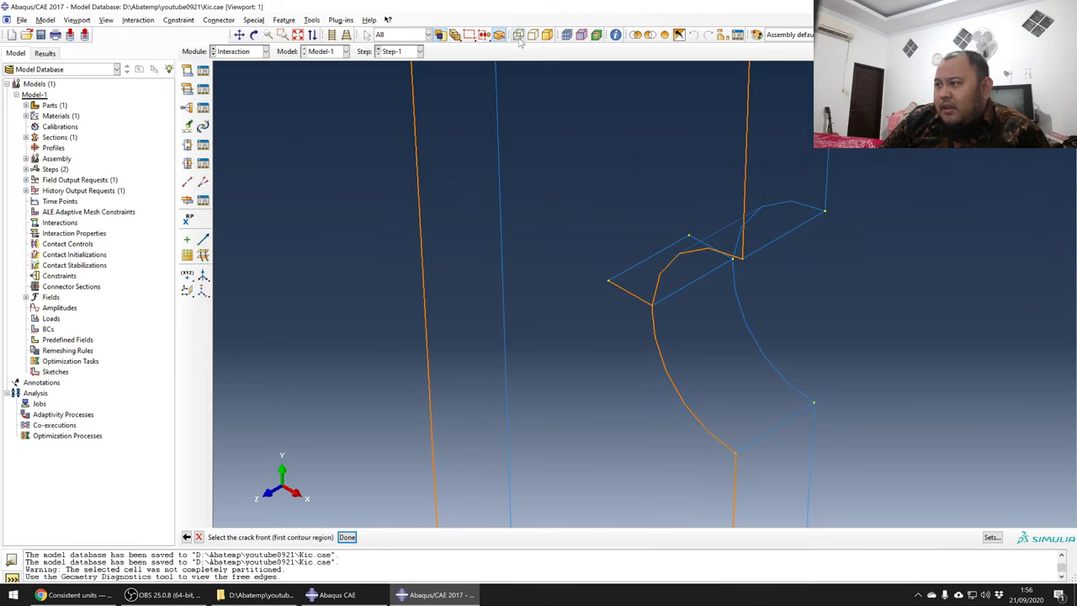
pyautogui.click(625, 272)
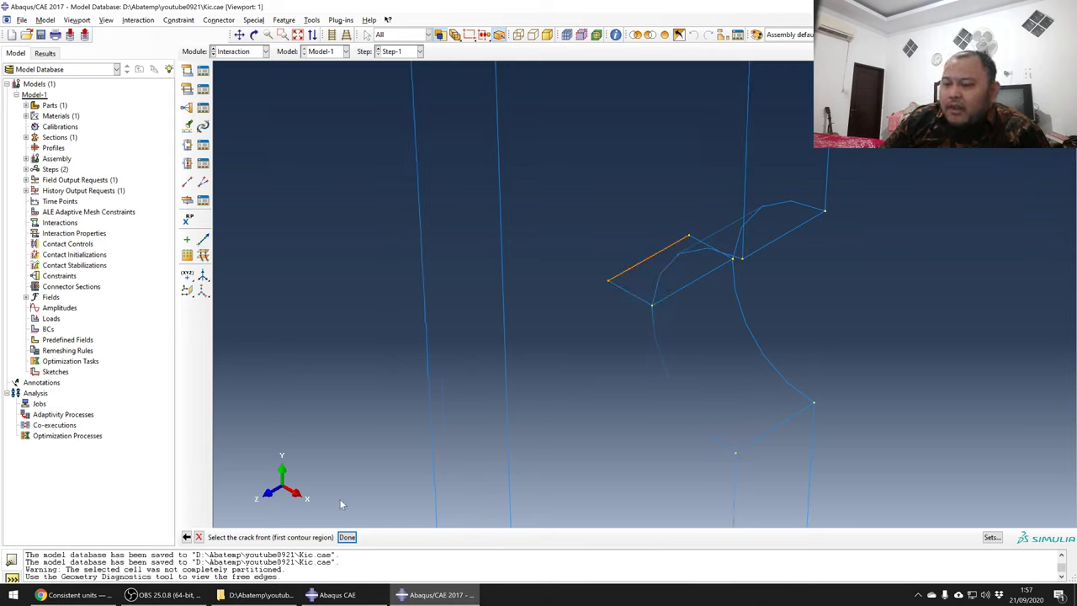
pyautogui.click(347, 537)
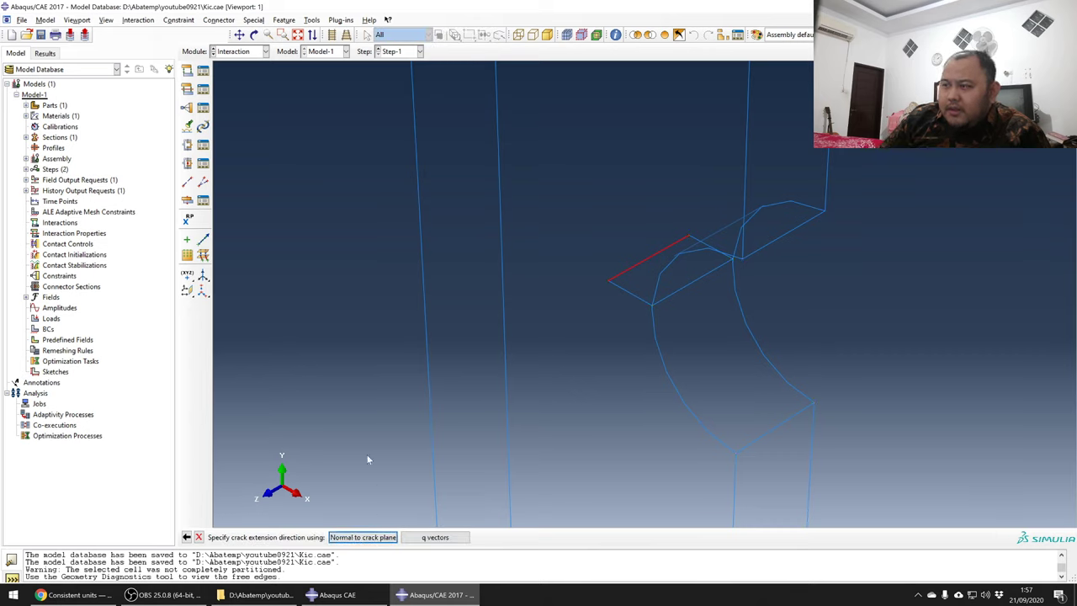
# - Define the crack extension direction with a q vector from the midpoint of the seam's front edge to the crack tip, and accept the crack
pyautogui.scroll(1, 366, 454)
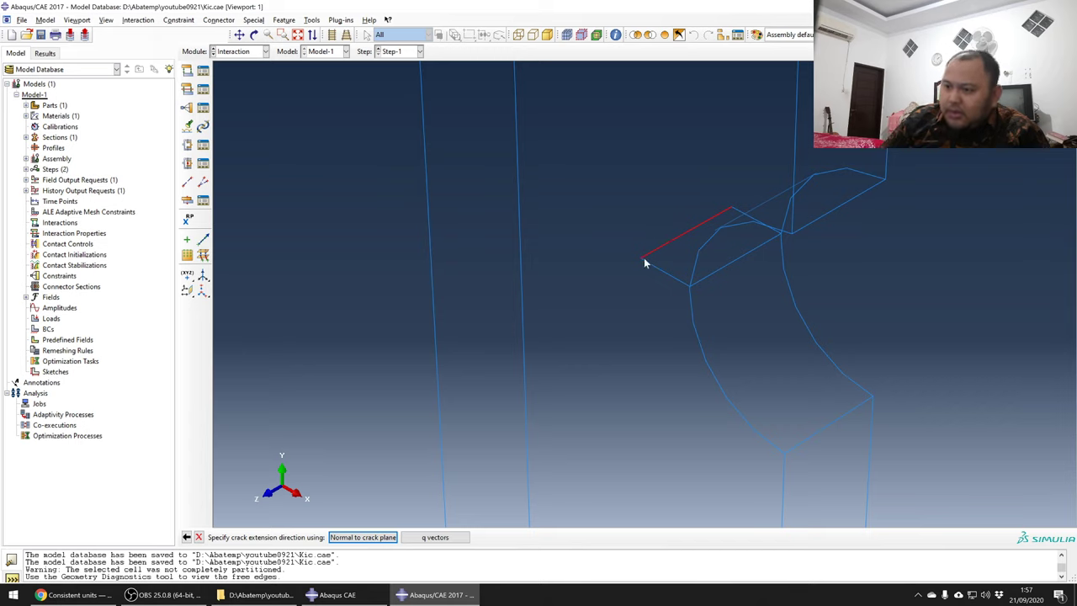
pyautogui.click(459, 537)
pyautogui.scroll(3, 627, 288)
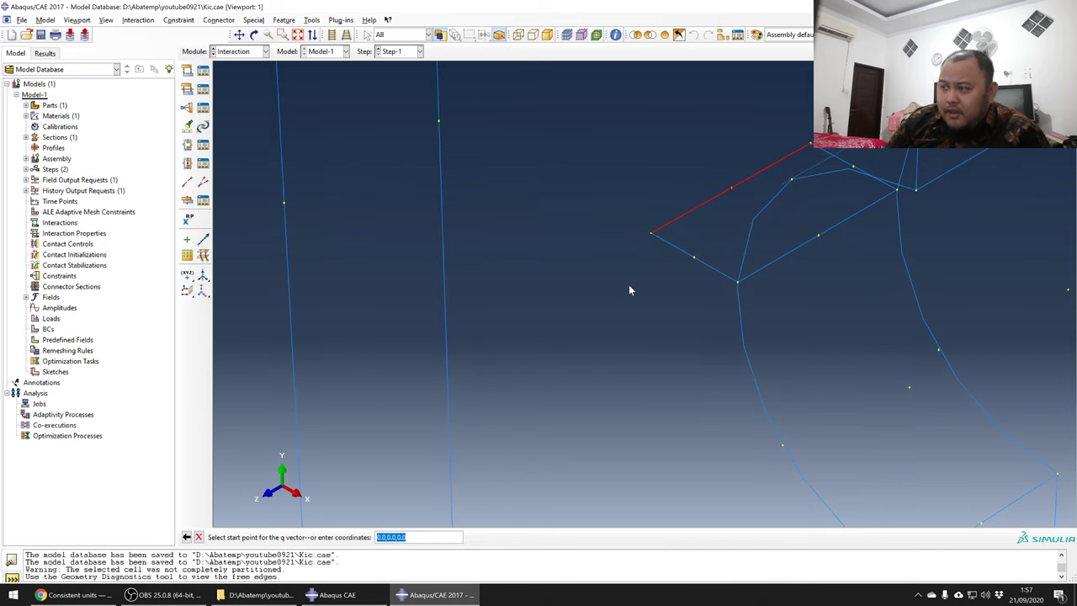
pyautogui.scroll(1, 553, 224)
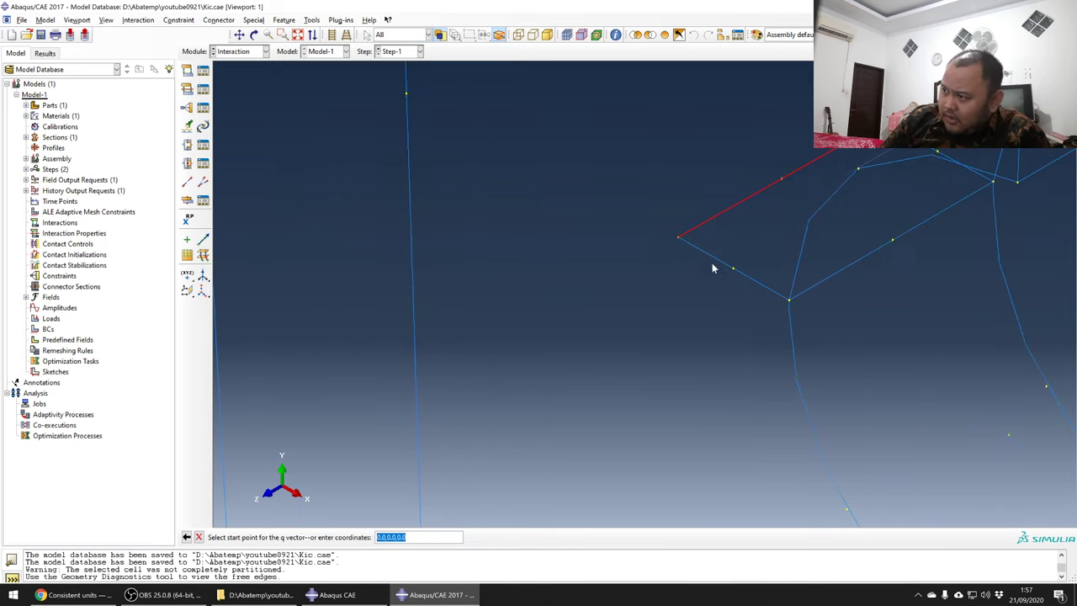
pyautogui.click(734, 273)
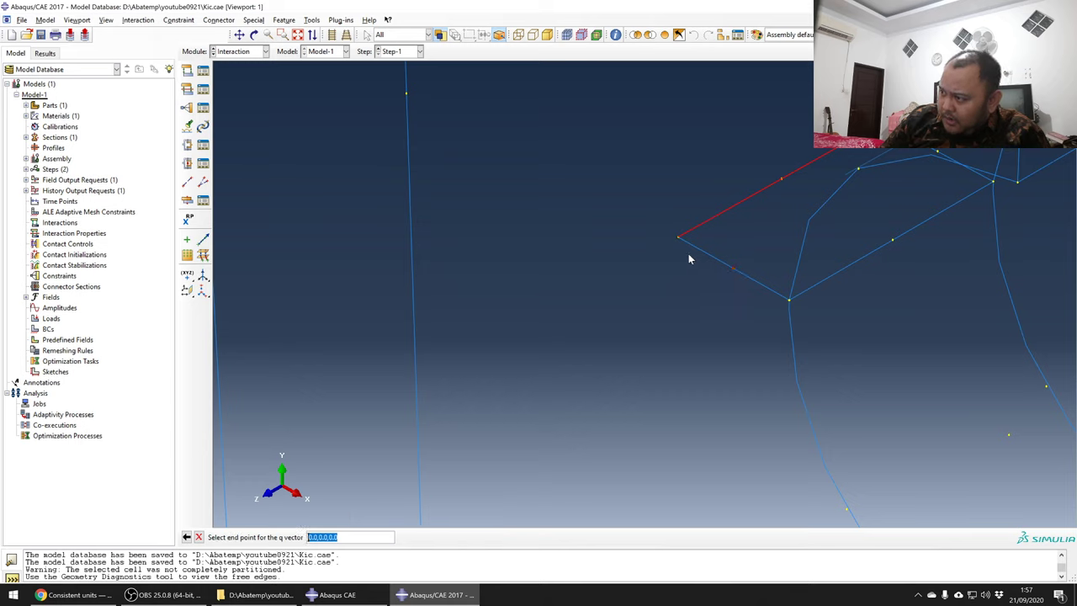
pyautogui.click(678, 239)
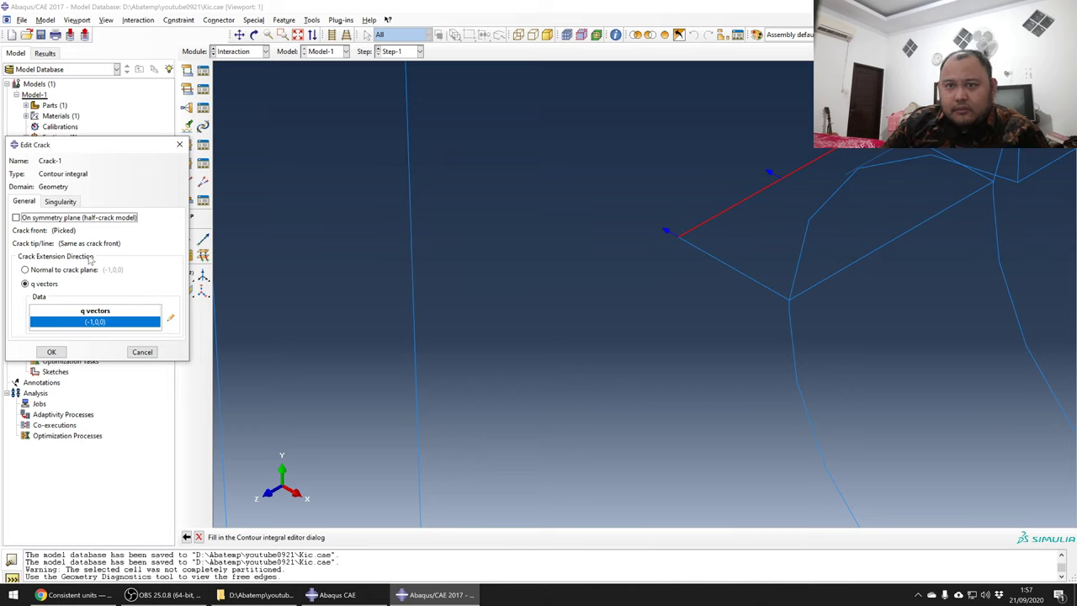
pyautogui.click(51, 351)
# - Return to the Step module and create a second history output request in Step-1
pyautogui.keyDown('ctrl'); pyautogui.keyDown('alt'); pyautogui.moveTo(380, 249); pyautogui.dragTo(419, 242); pyautogui.keyUp('alt'); pyautogui.keyUp('ctrl')
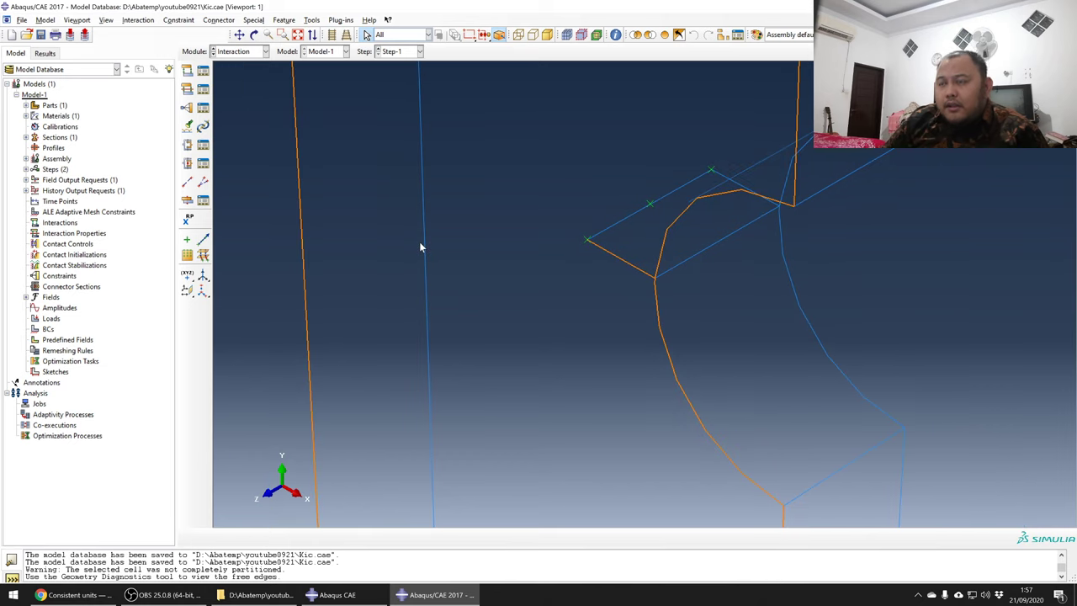
pyautogui.click(257, 53)
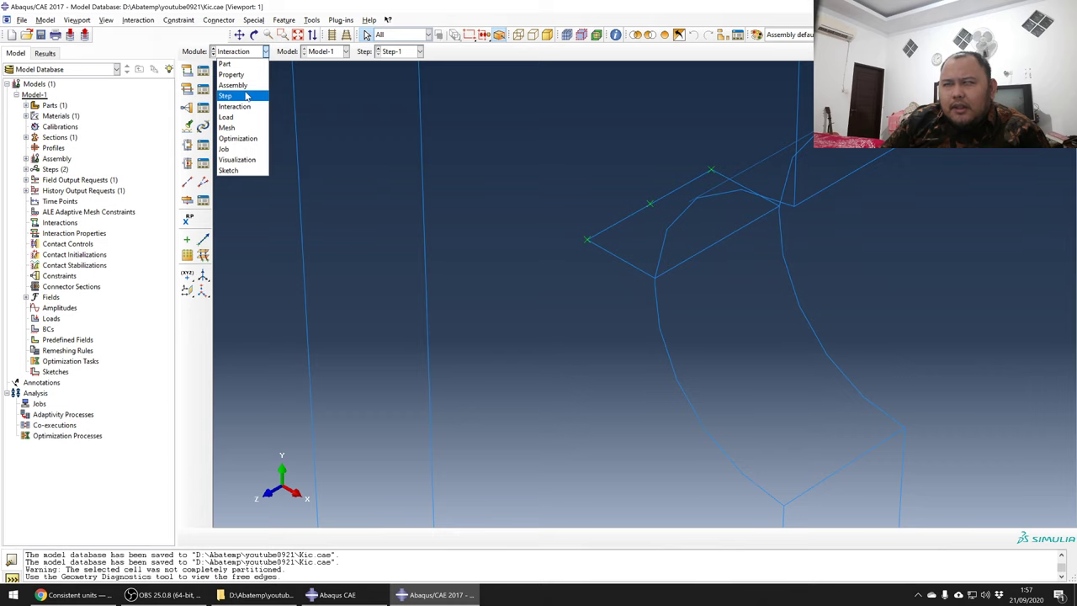
pyautogui.click(247, 97)
pyautogui.doubleClick(82, 190)
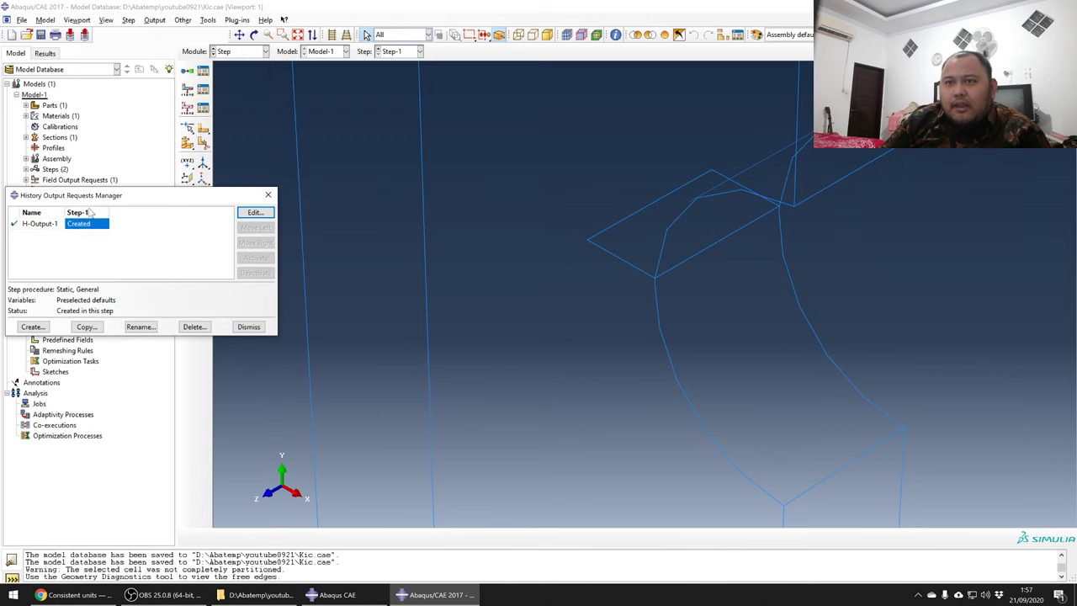
pyautogui.click(31, 326)
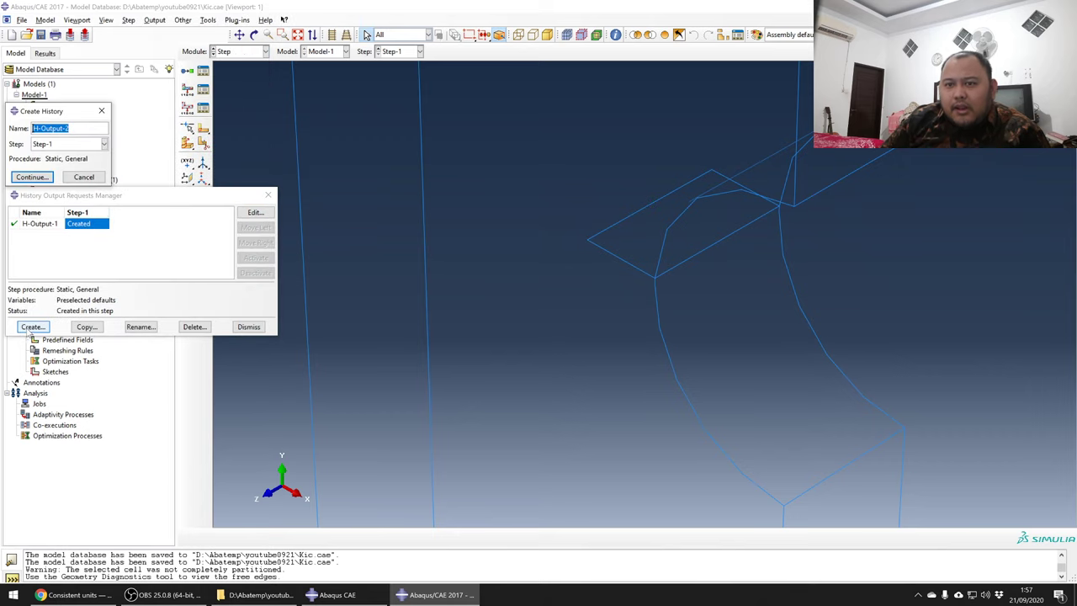
pyautogui.click(49, 177)
# - Set the new history output request's domain to Crack-1 and its frequency to evenly spaced time intervals with an interval of 100
pyautogui.click(80, 140)
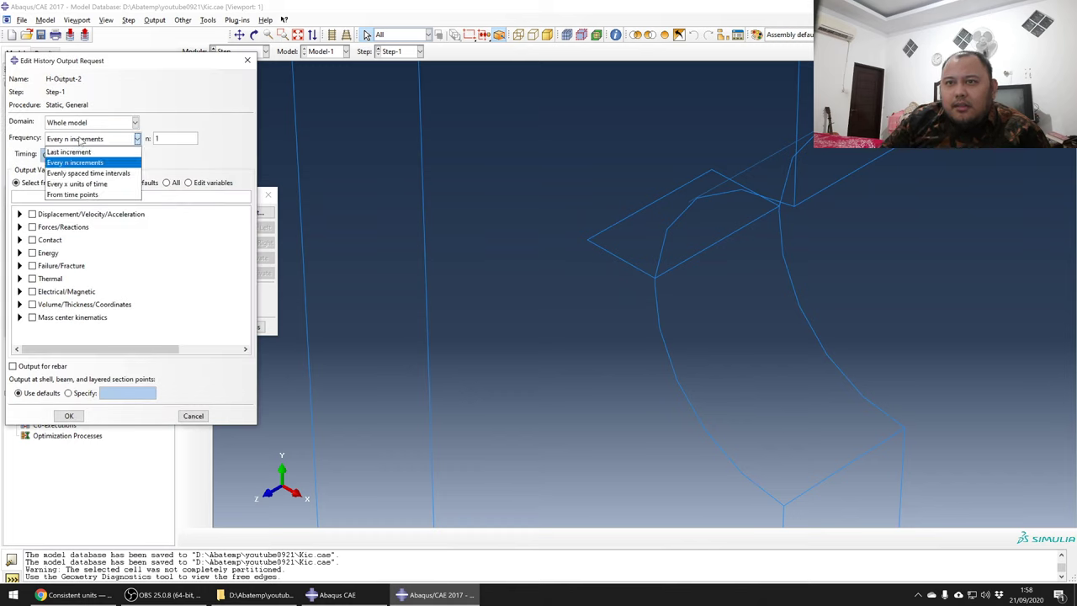
pyautogui.click(79, 128)
pyautogui.click(80, 125)
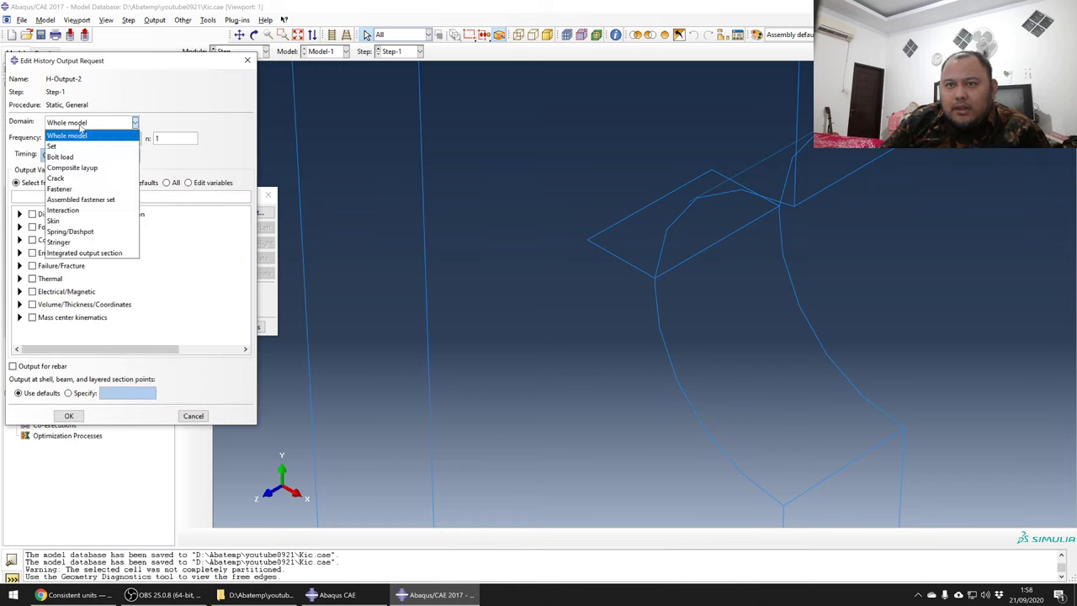
pyautogui.click(75, 178)
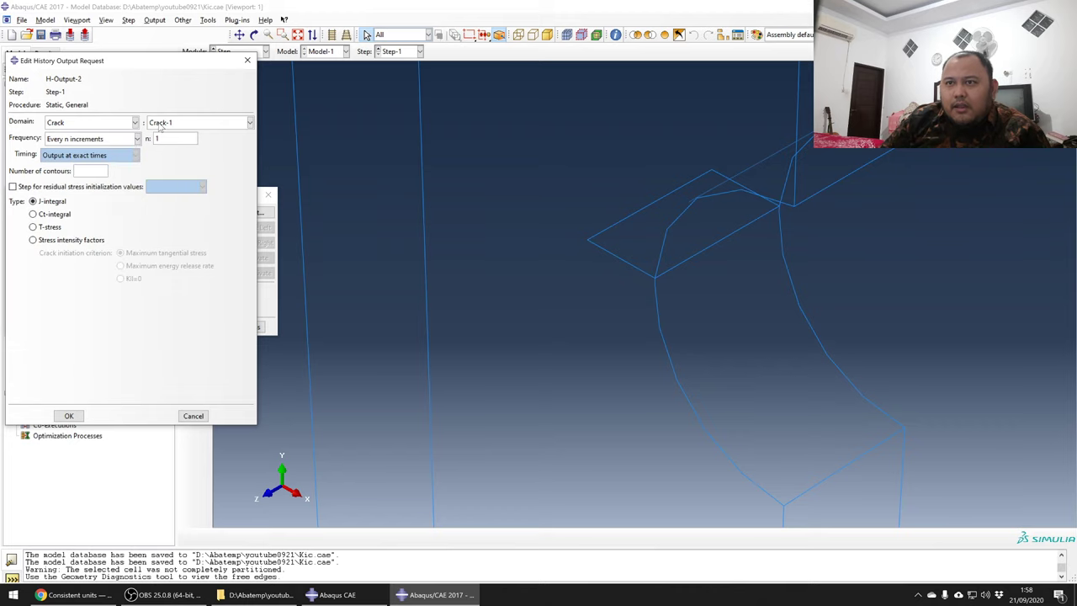
pyautogui.click(162, 124)
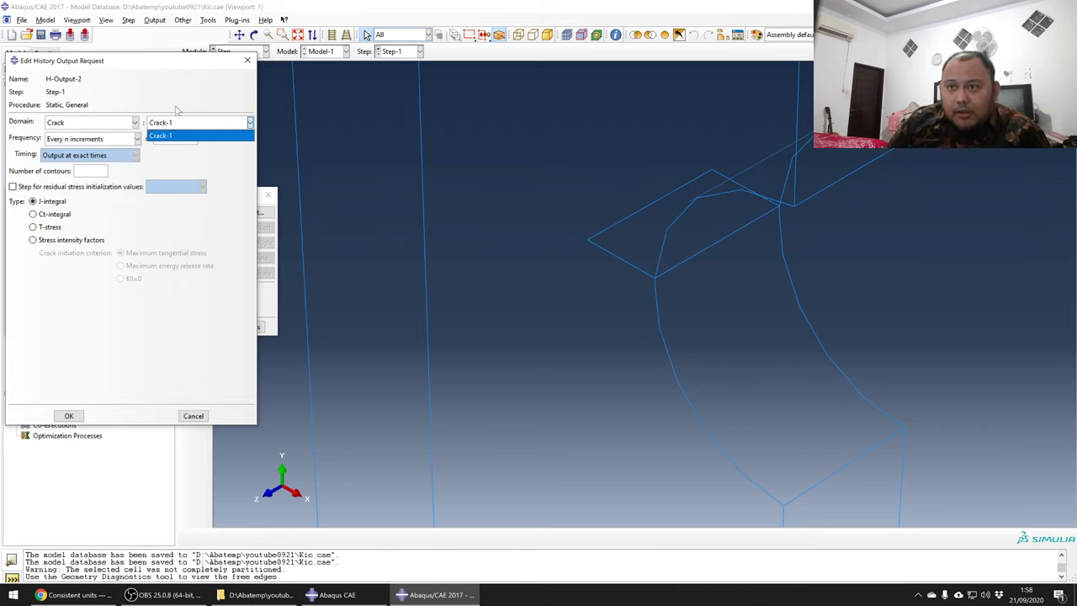
pyautogui.click(114, 138)
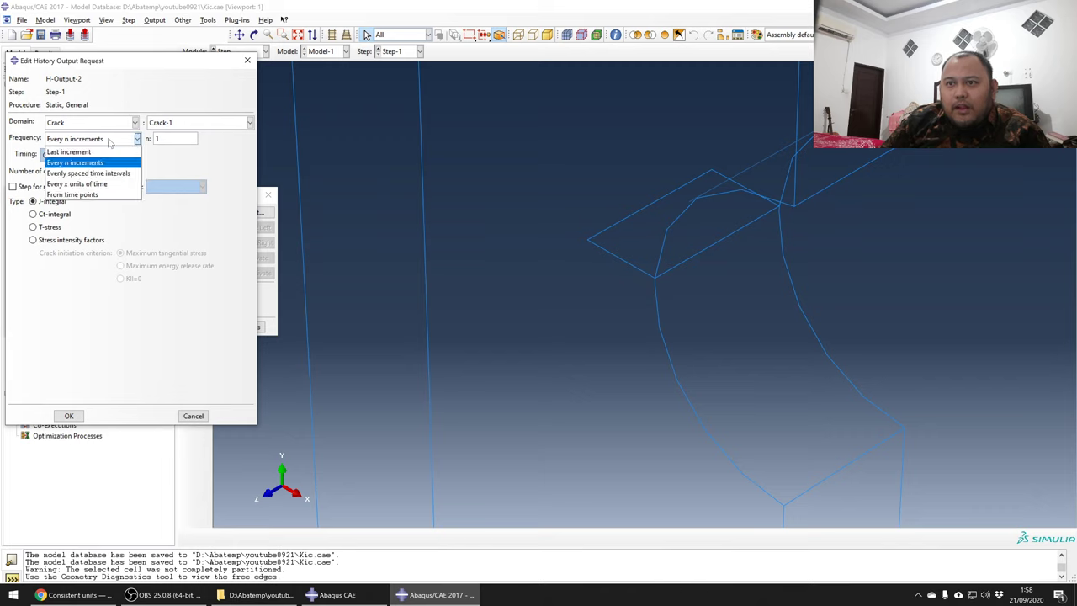
pyautogui.click(95, 174)
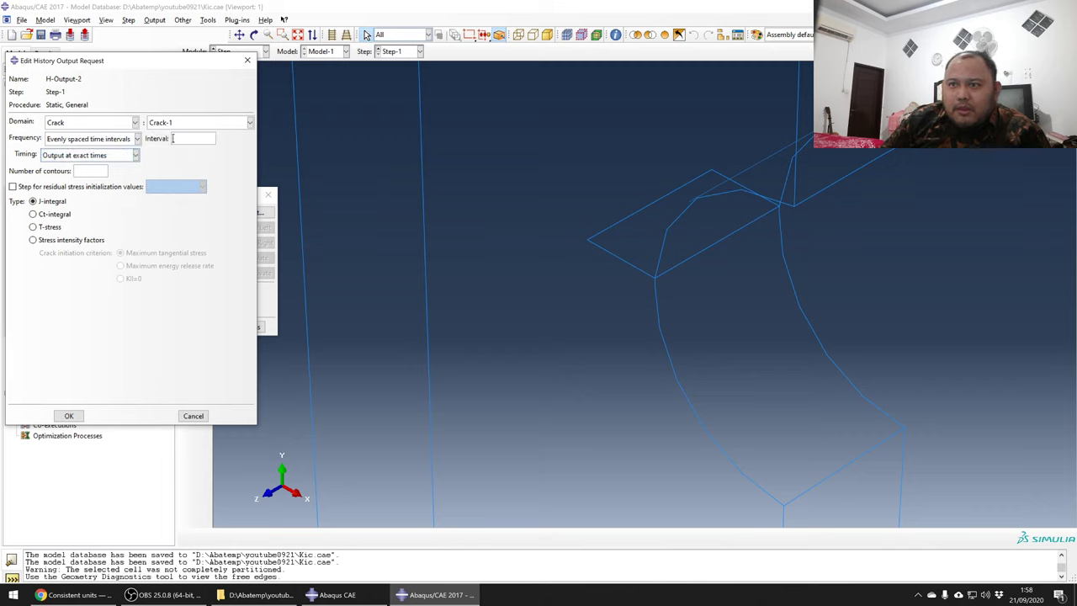
pyautogui.click(174, 138)
pyautogui.write('100')
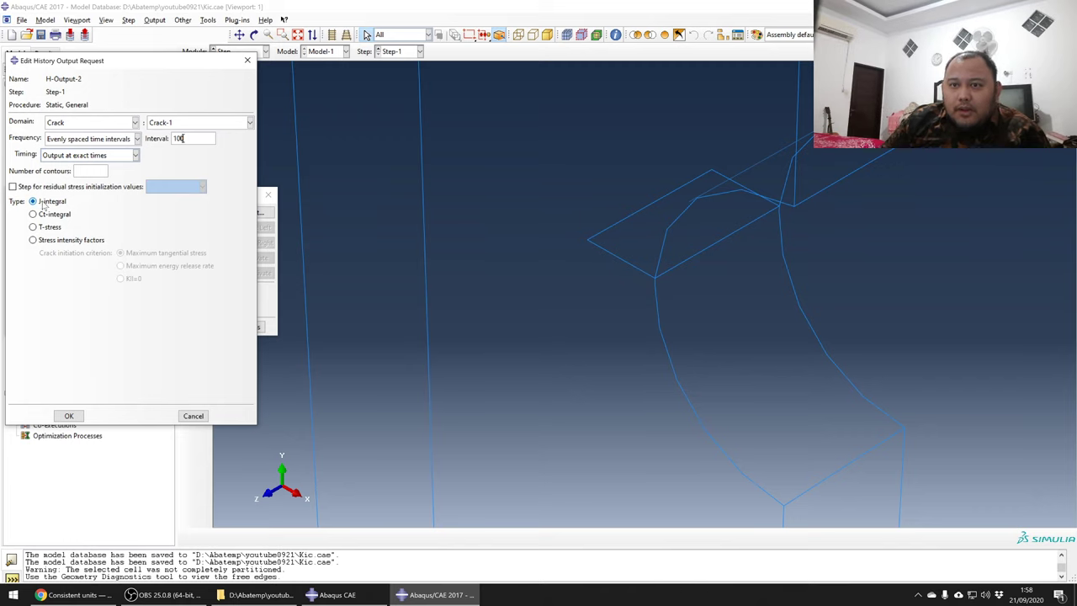
# - Request stress intensity factors with the maximum tangential stress criterion and 3 contours, restore shaded display, and accept the history output request
pyautogui.click(42, 242)
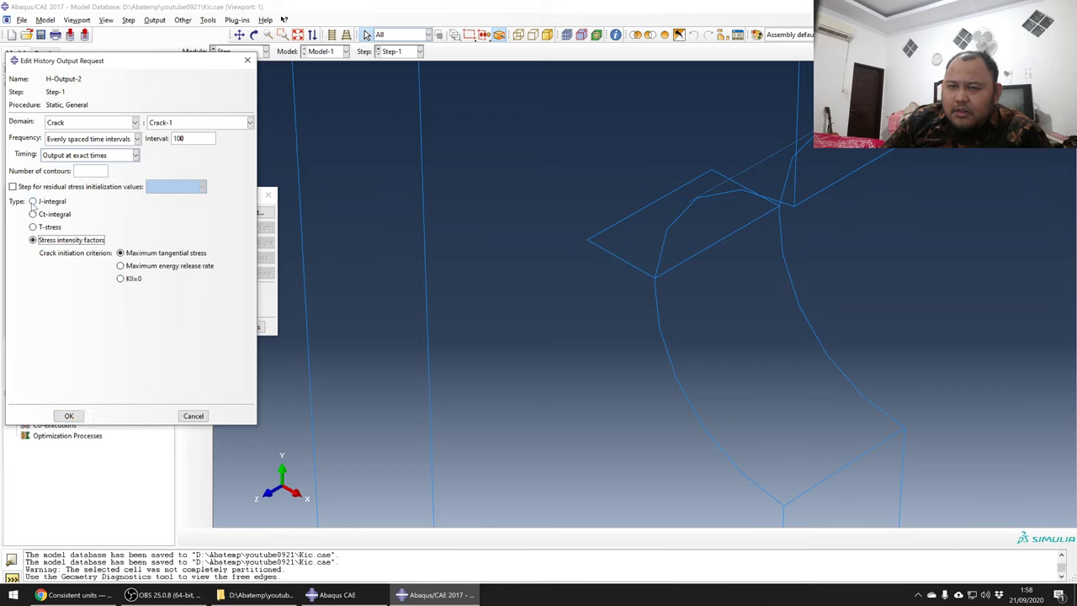
pyautogui.click(69, 416)
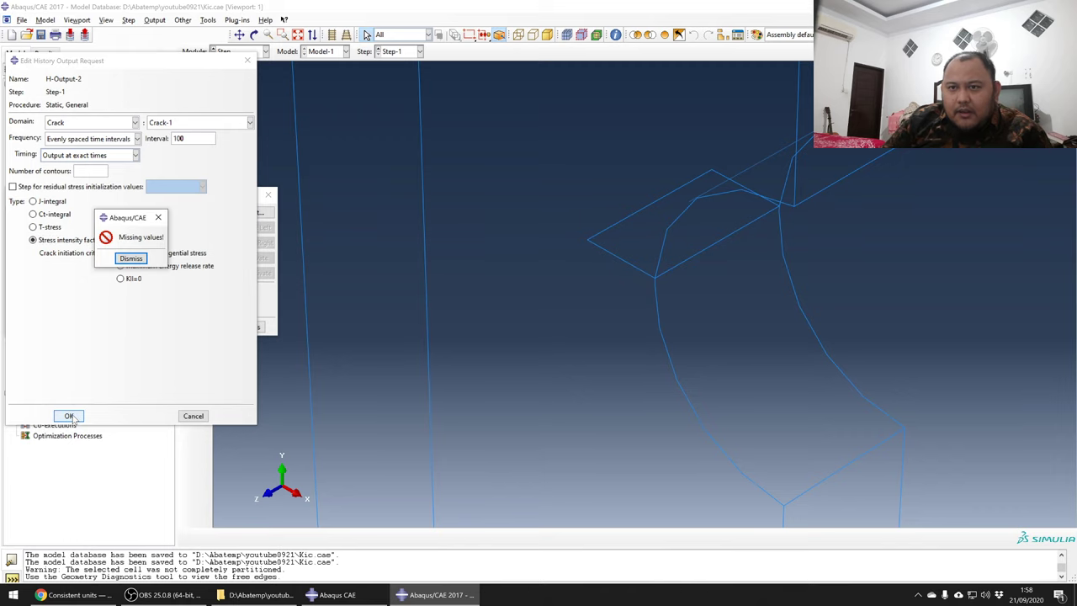
pyautogui.click(132, 259)
pyautogui.click(127, 255)
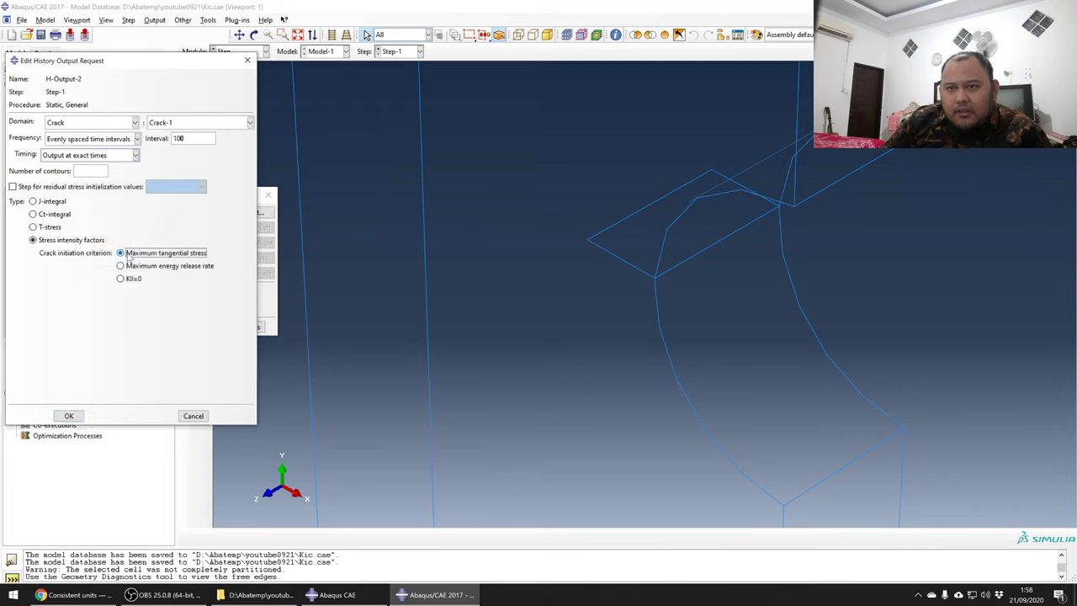
pyautogui.click(107, 173)
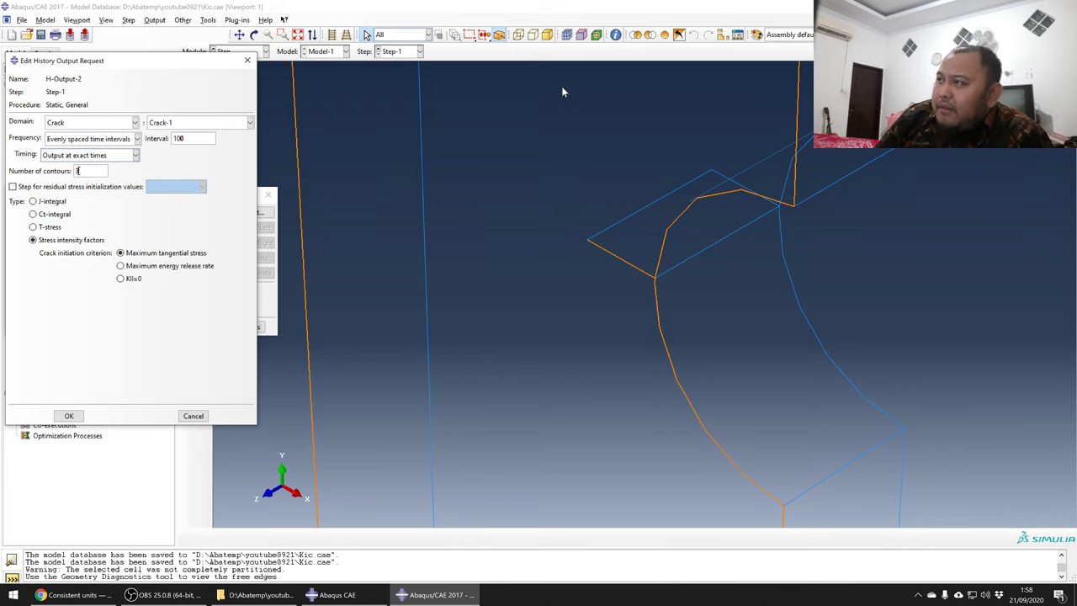
pyautogui.click(522, 40)
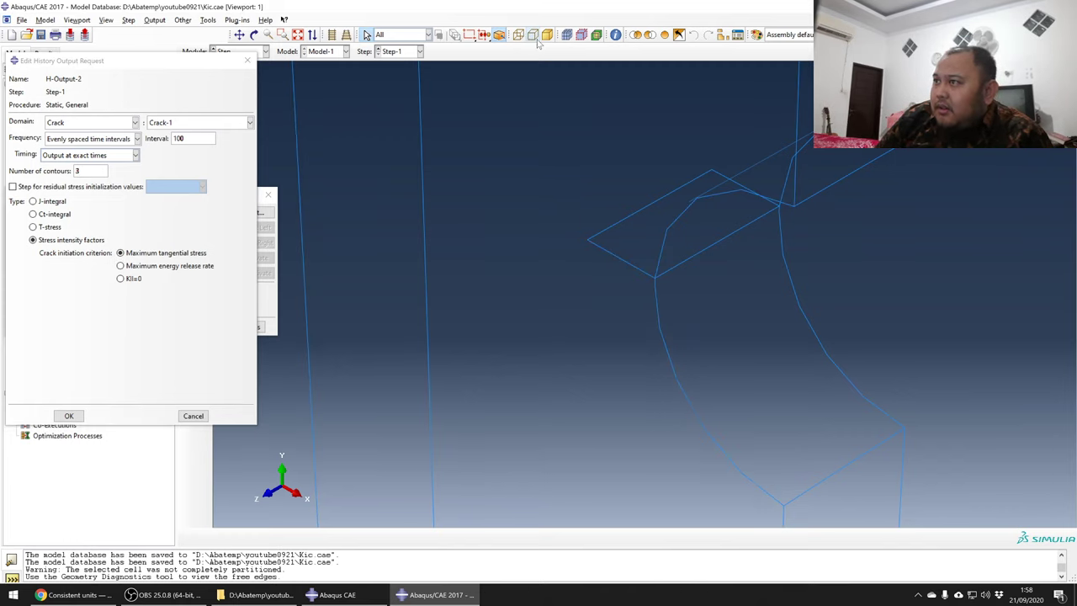
pyautogui.click(547, 35)
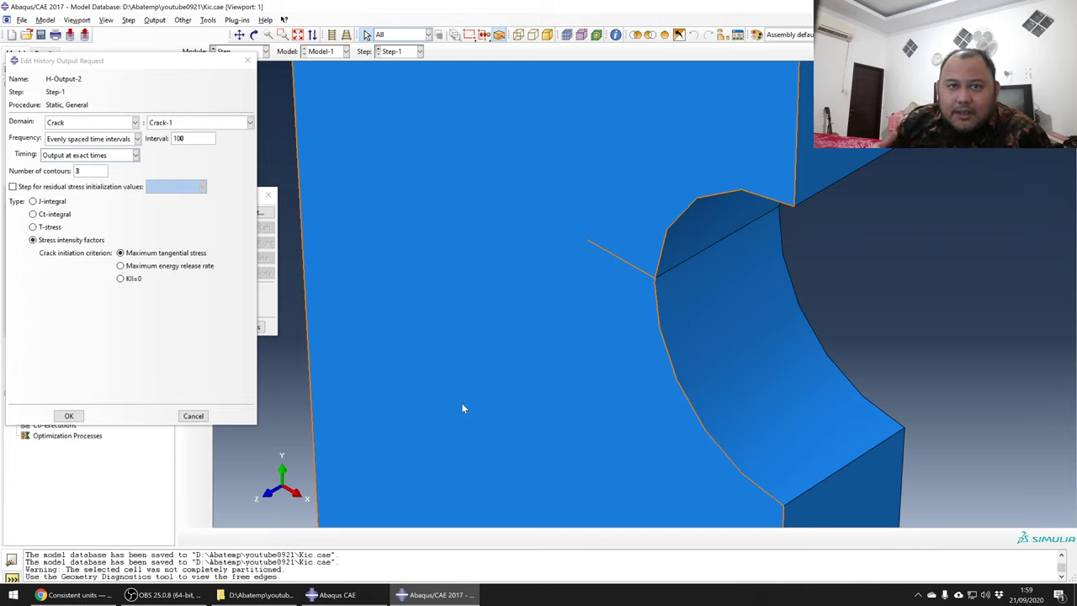
pyautogui.click(68, 415)
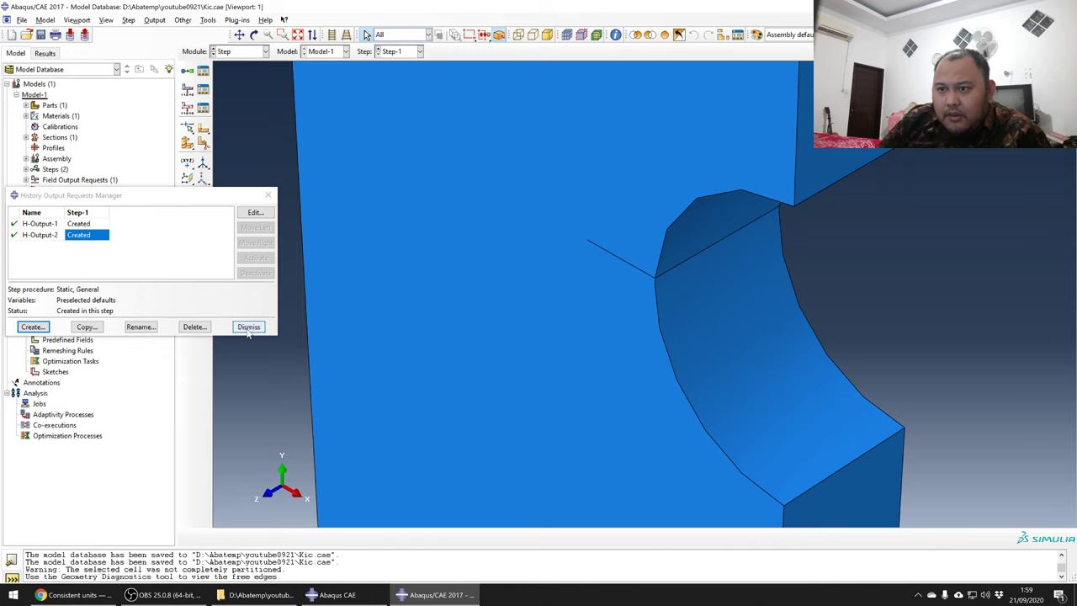
pyautogui.click(248, 328)
# - In the Load module, create a Displacement/Rotation boundary condition in Step-1 on the plate's bottom end face
pyautogui.click(234, 53)
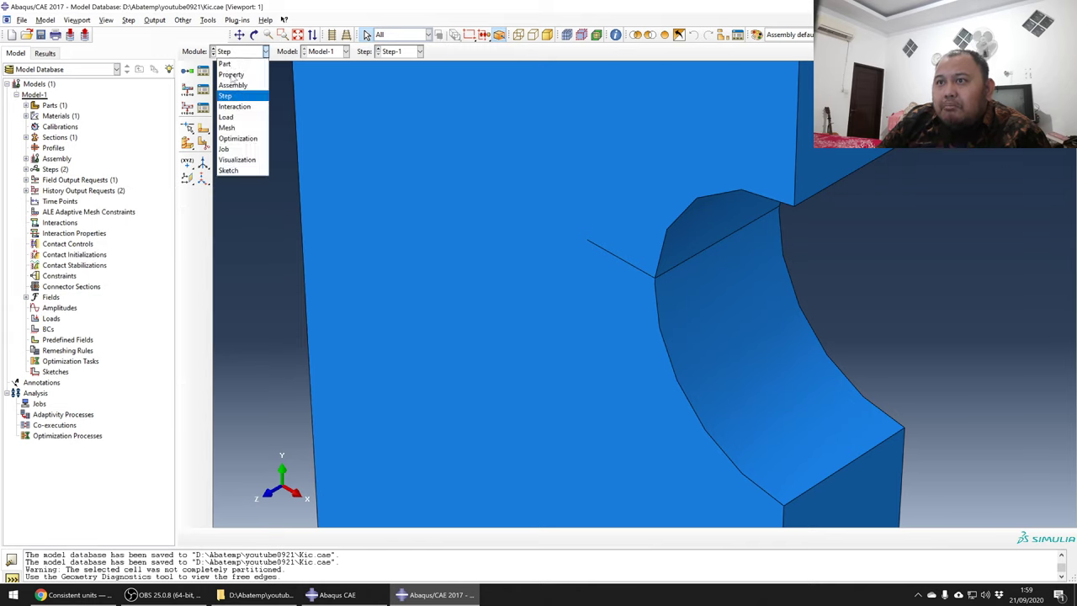
pyautogui.click(226, 117)
pyautogui.scroll(-5, 610, 166)
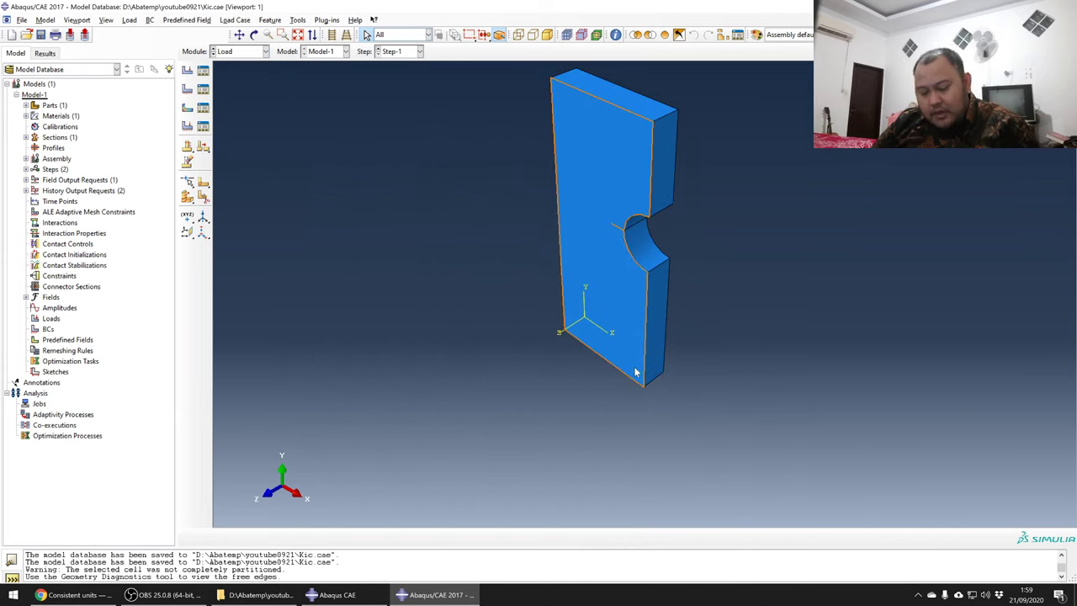
pyautogui.keyDown('ctrl'); pyautogui.keyDown('alt'); pyautogui.moveTo(610, 360); pyautogui.dragTo(608, 330); pyautogui.keyUp('alt'); pyautogui.keyUp('ctrl')
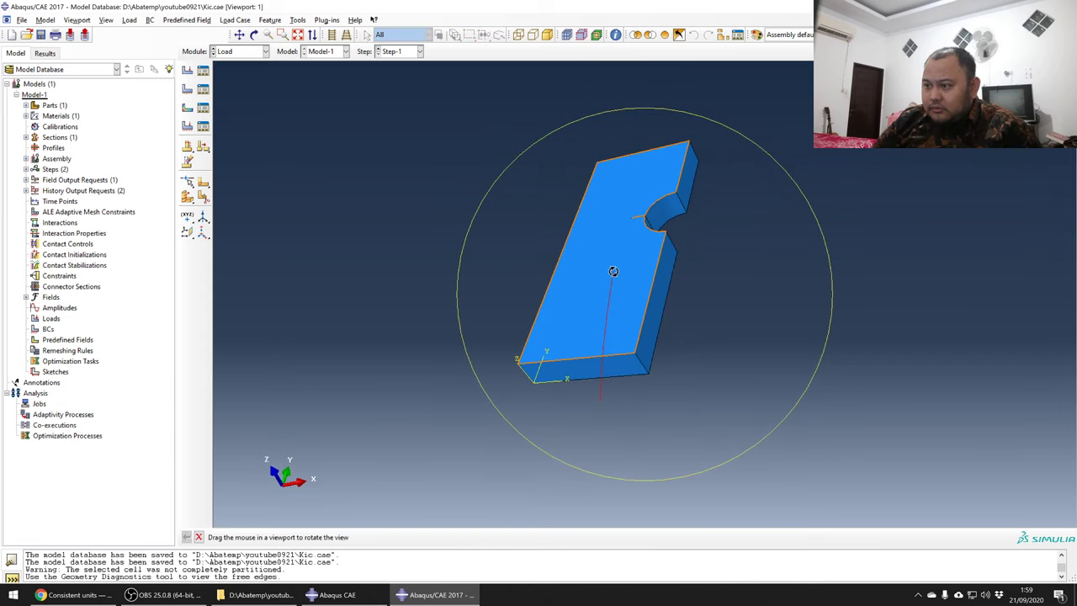
pyautogui.click(187, 89)
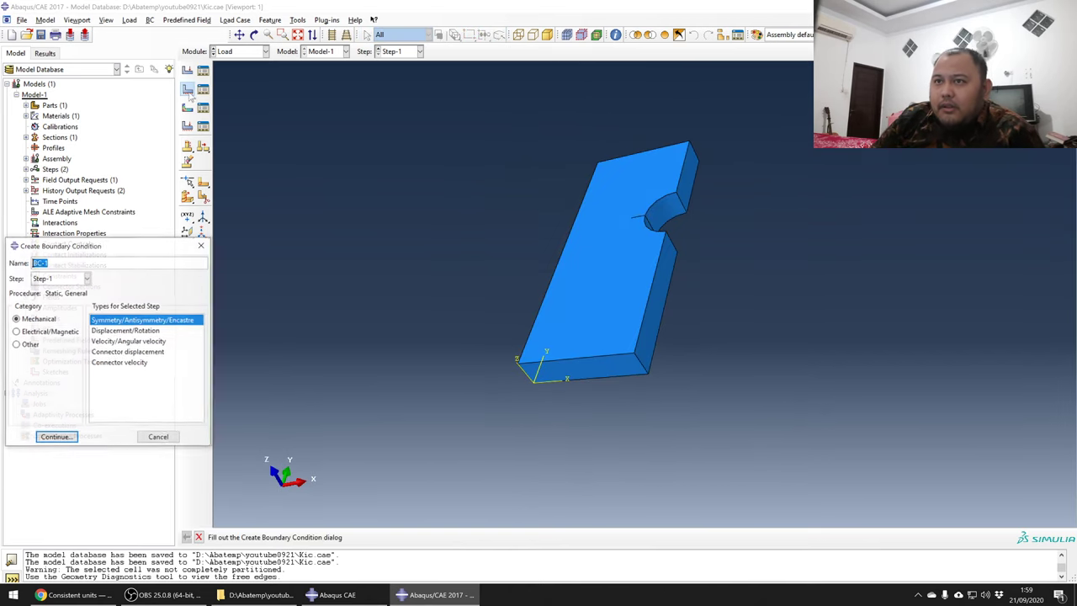
pyautogui.click(145, 330)
pyautogui.click(55, 438)
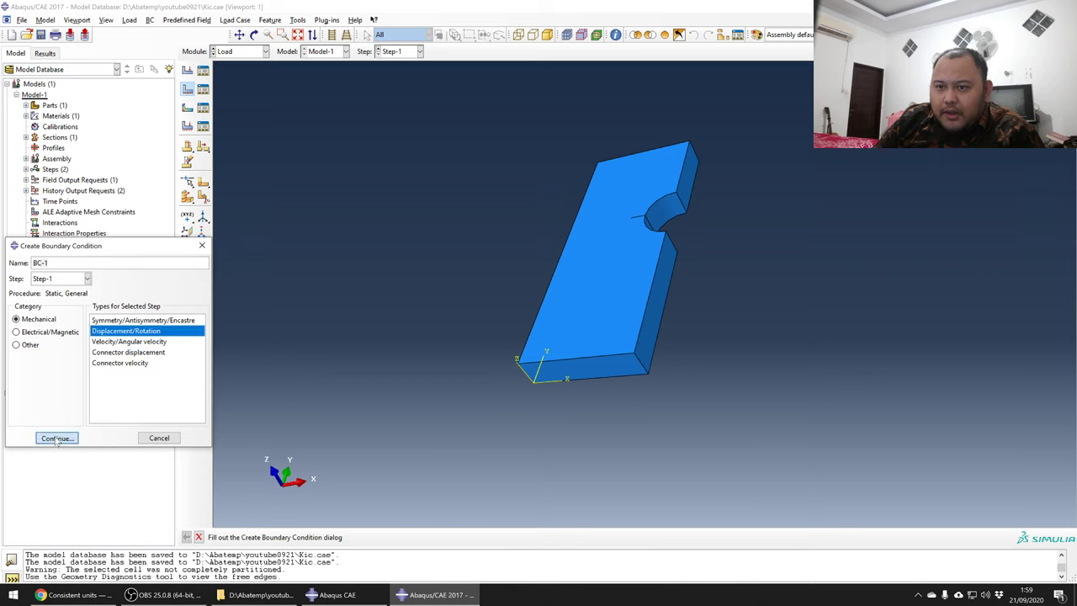
pyautogui.click(582, 374)
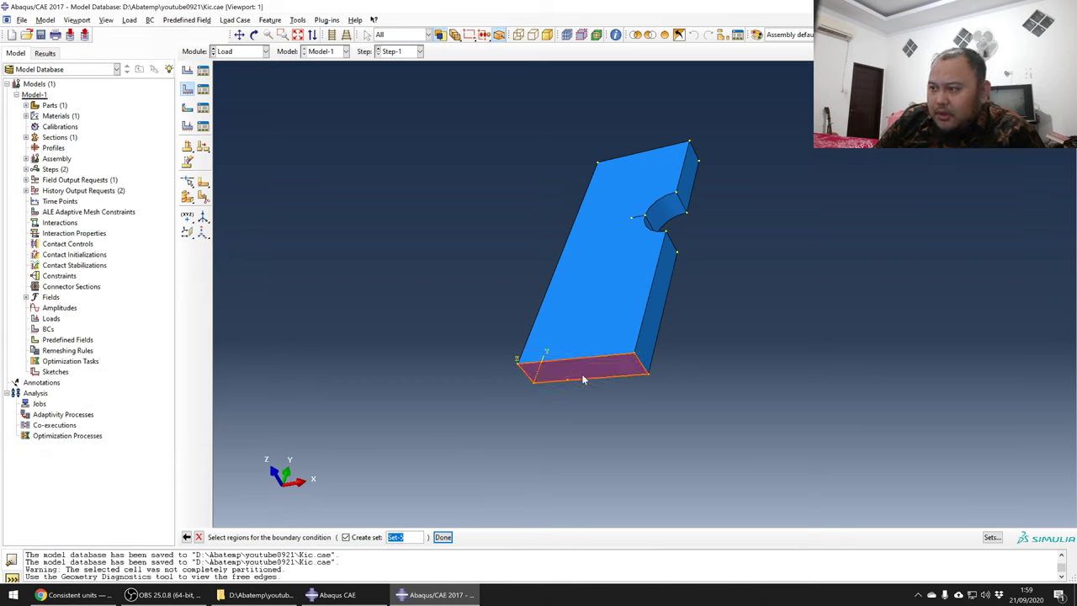
pyautogui.middleClick(462, 368)
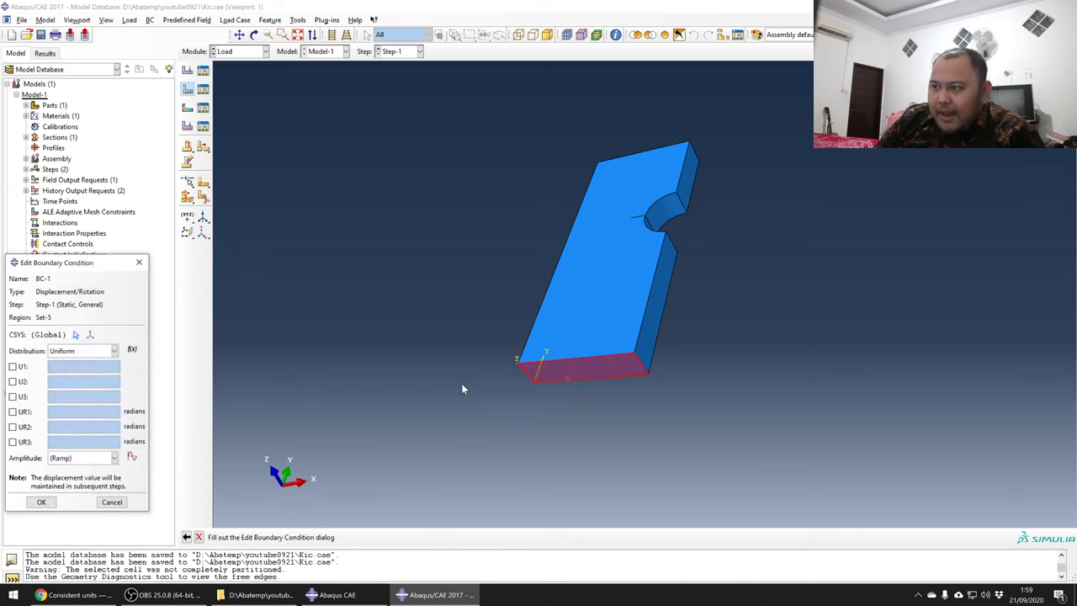
# - Constrain U1, U2 and U3 to 0 for the bottom face boundary condition and accept it
pyautogui.click(13, 366)
pyautogui.click(13, 381)
pyautogui.click(13, 397)
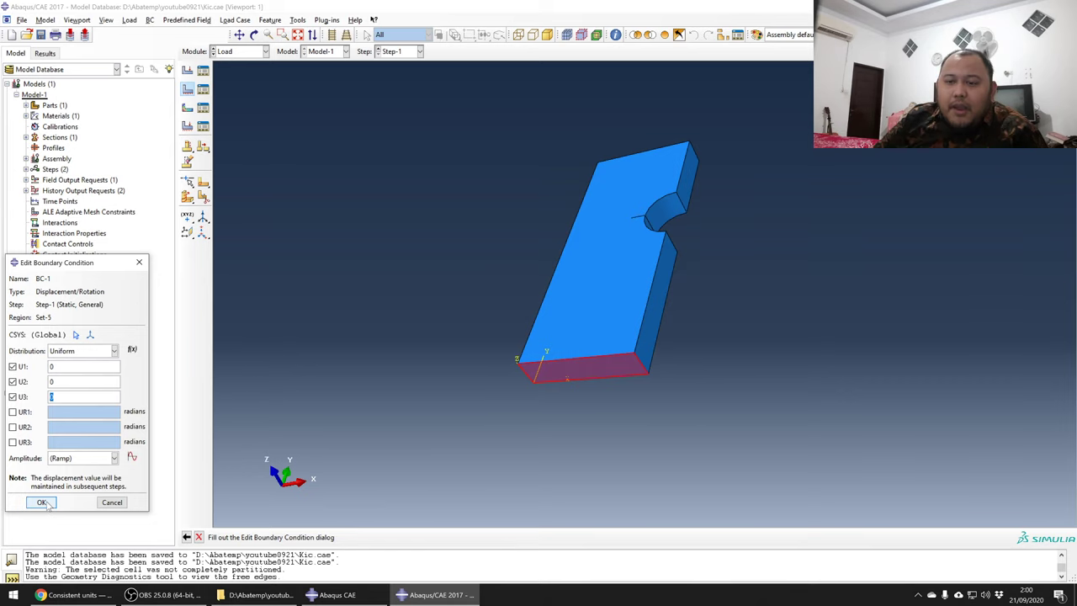
pyautogui.click(42, 503)
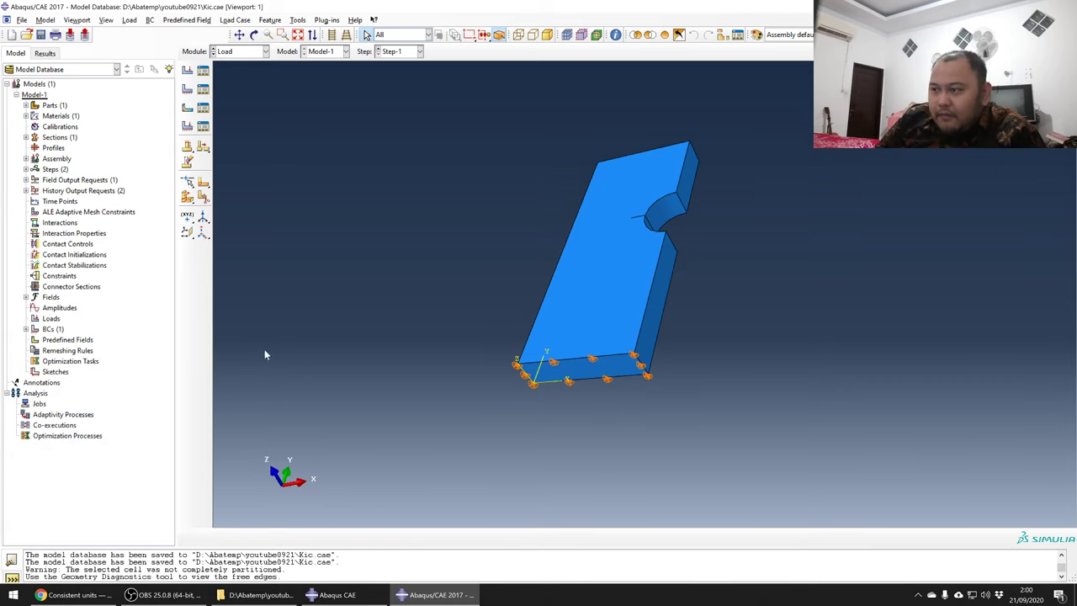
# - Create a second Displacement/Rotation boundary condition in Step-1 on the plate's top end face
pyautogui.keyDown('ctrl'); pyautogui.keyDown('alt'); pyautogui.moveTo(533, 137); pyautogui.dragTo(390, 226); pyautogui.keyUp('alt'); pyautogui.keyUp('ctrl')
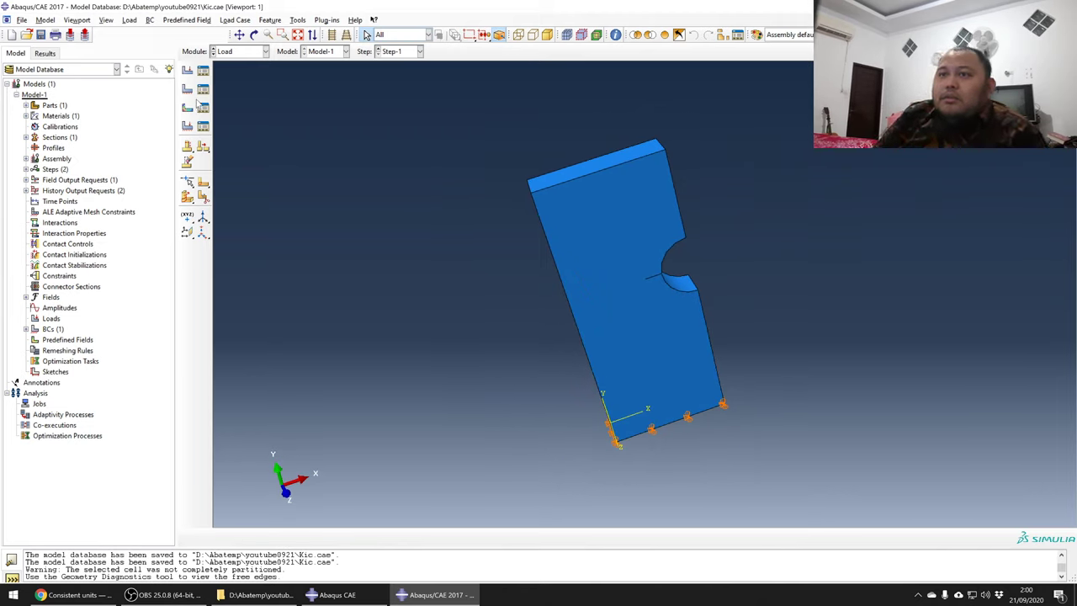
pyautogui.click(187, 89)
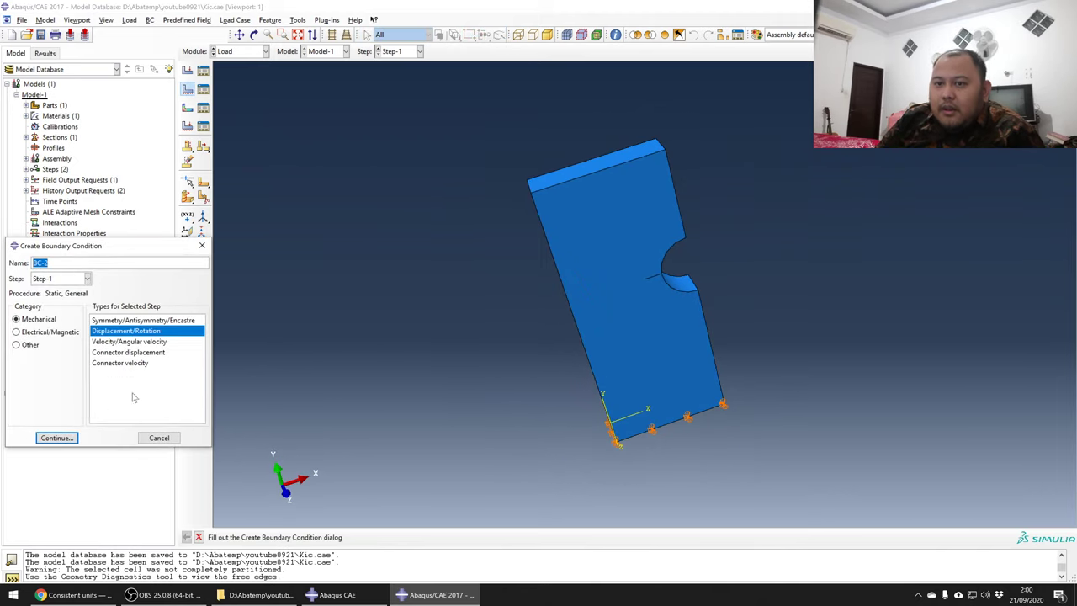
pyautogui.click(57, 437)
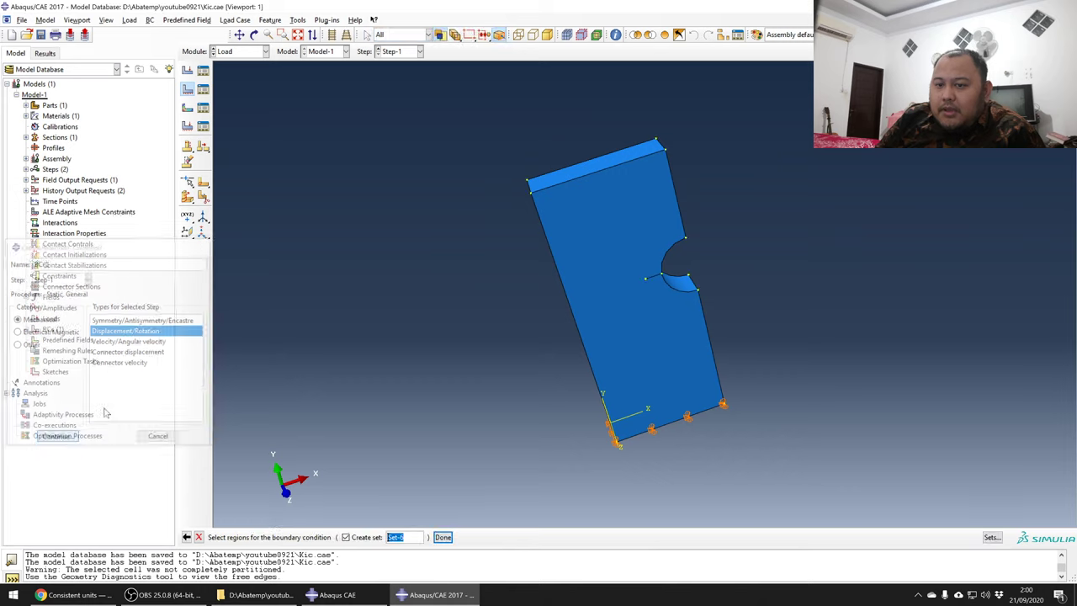
pyautogui.click(567, 173)
pyautogui.middleClick(505, 198)
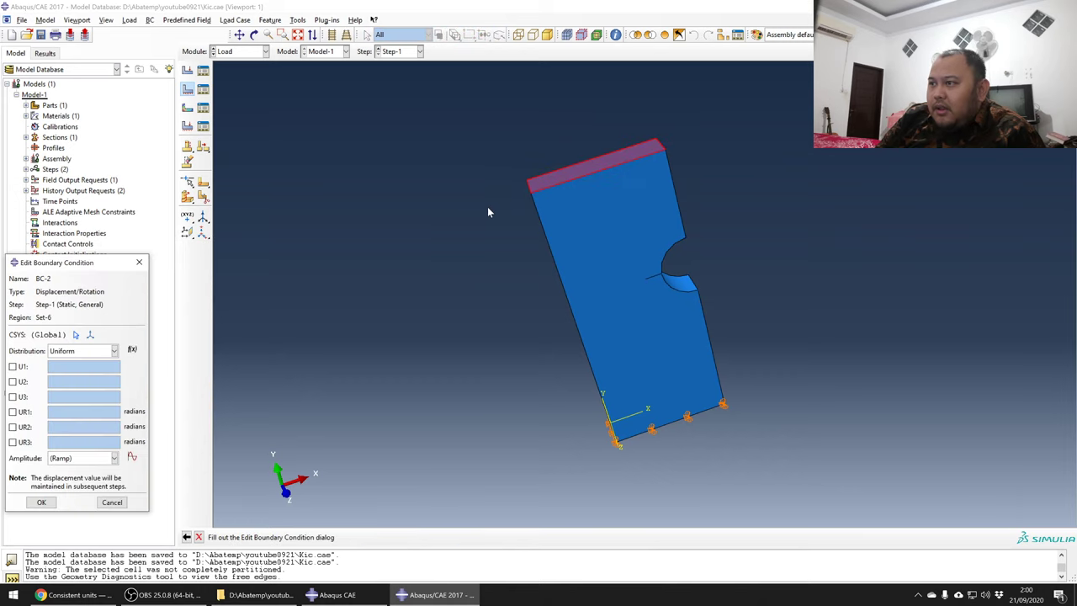
# - Prescribe U1 = 0, U2 = 1 and U3 = 0 on the top face and accept the boundary condition
pyautogui.click(13, 367)
pyautogui.click(12, 382)
pyautogui.click(13, 397)
pyautogui.click(51, 381)
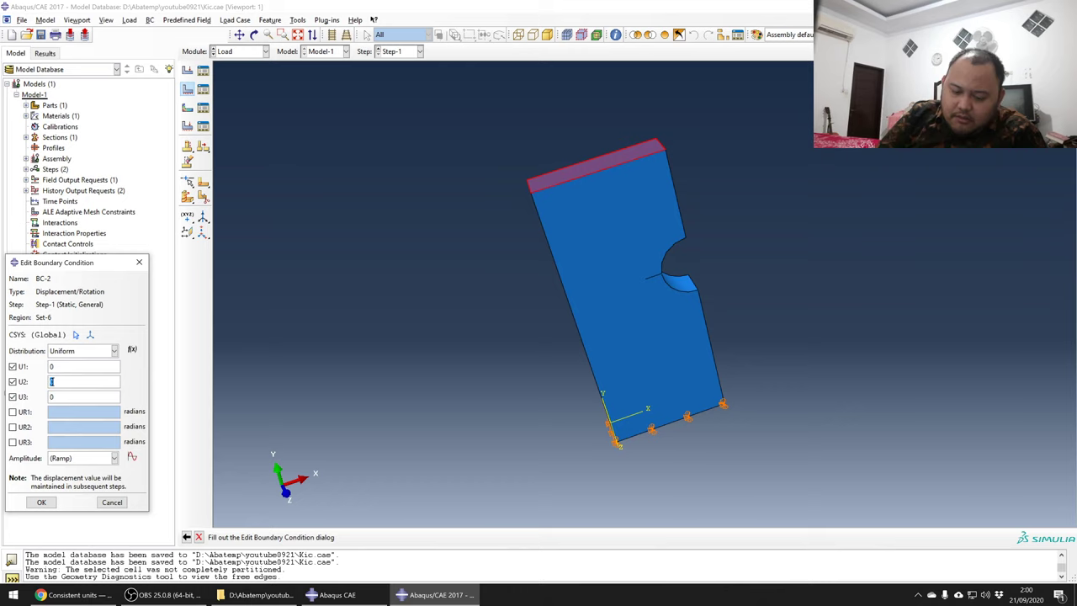
pyautogui.write('2')
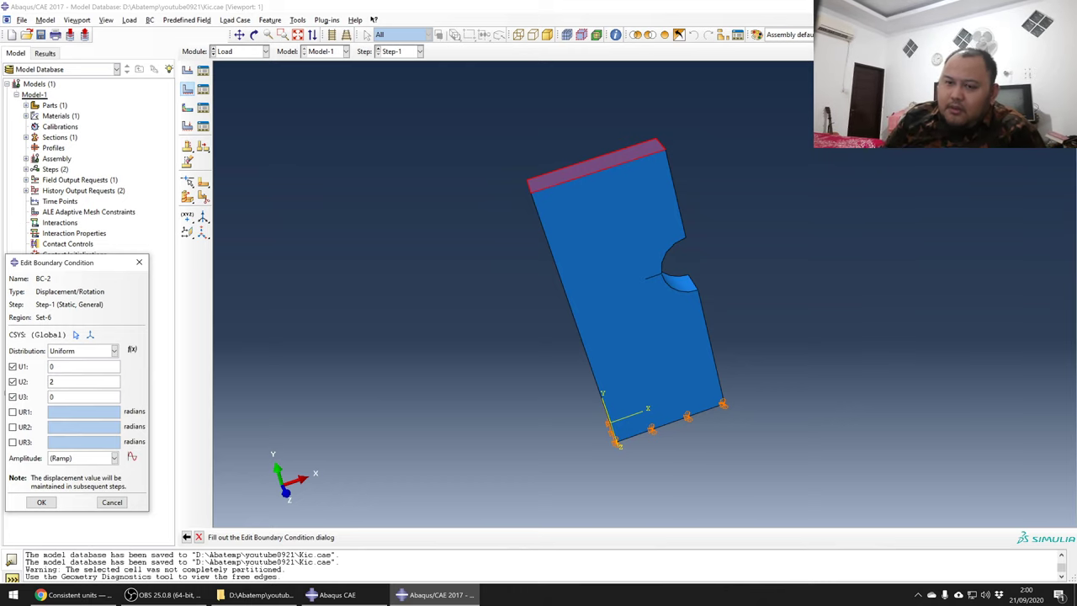
pyautogui.write('1')
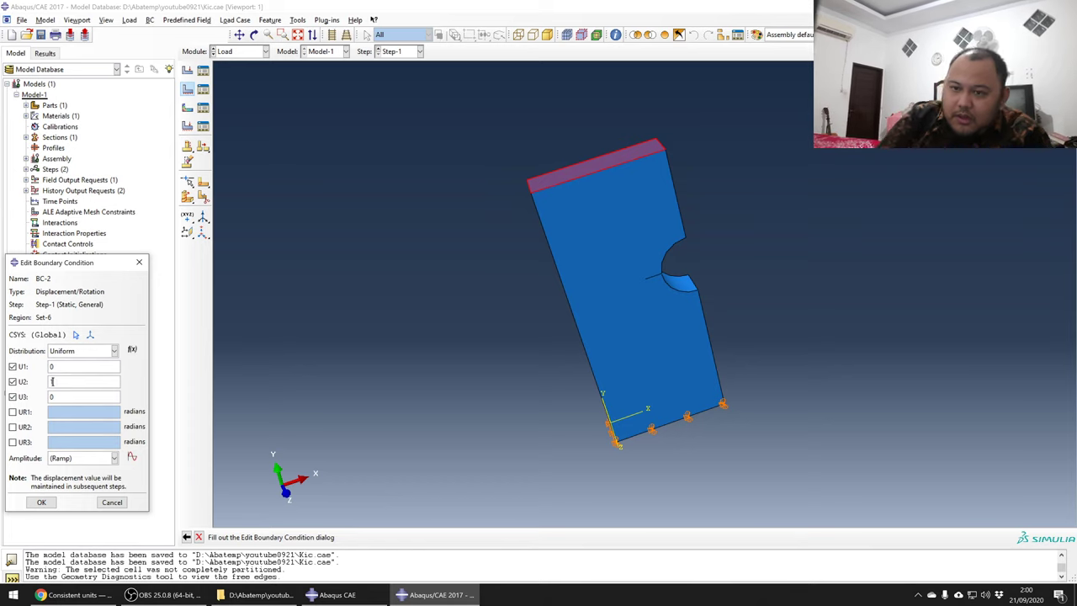
pyautogui.click(42, 502)
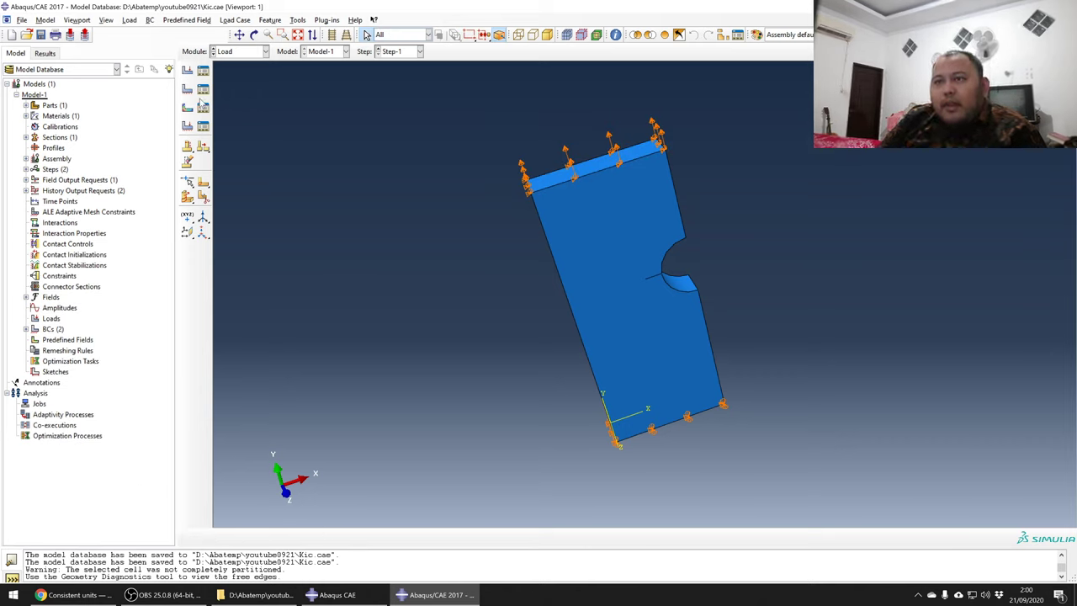
# - In the Mesh module, seed the plate instance with an approximate global size of 0.5
pyautogui.click(240, 51)
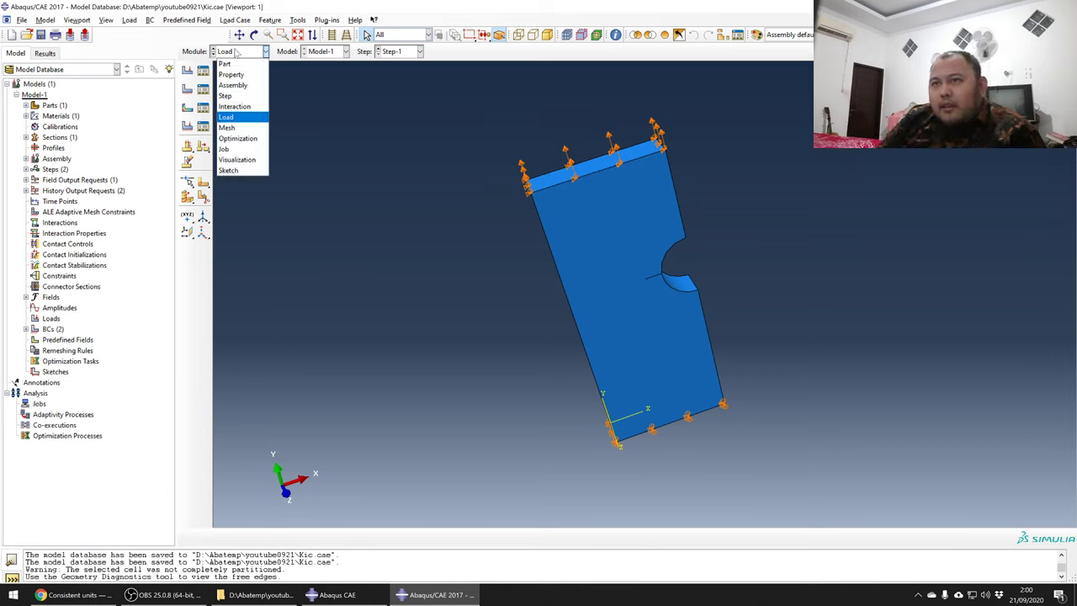
pyautogui.click(243, 127)
pyautogui.scroll(-2, 295, 151)
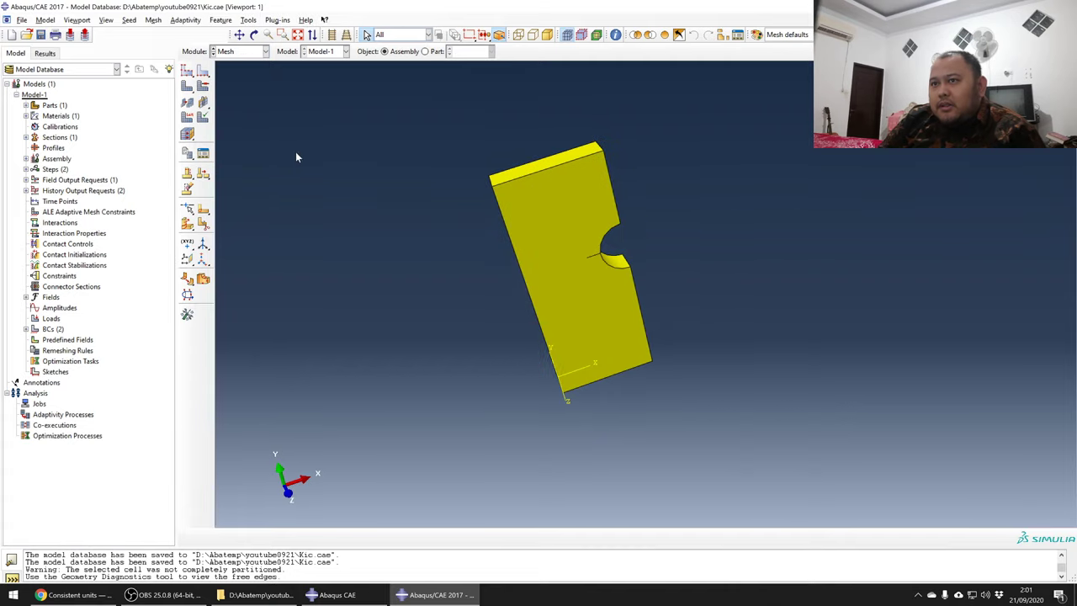
pyautogui.click(187, 71)
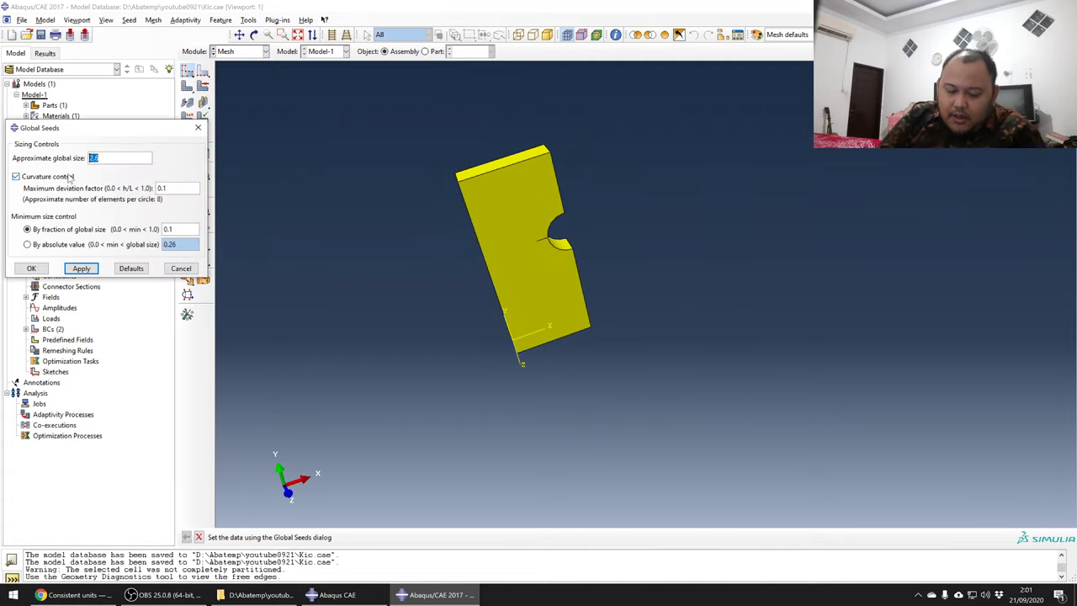
pyautogui.write('1')
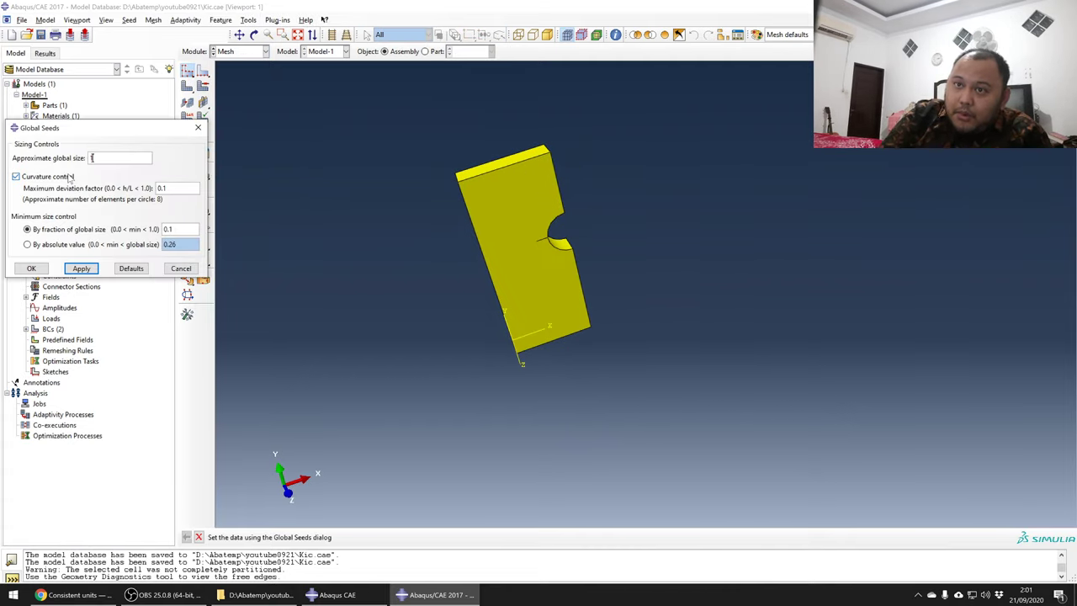
pyautogui.click(82, 269)
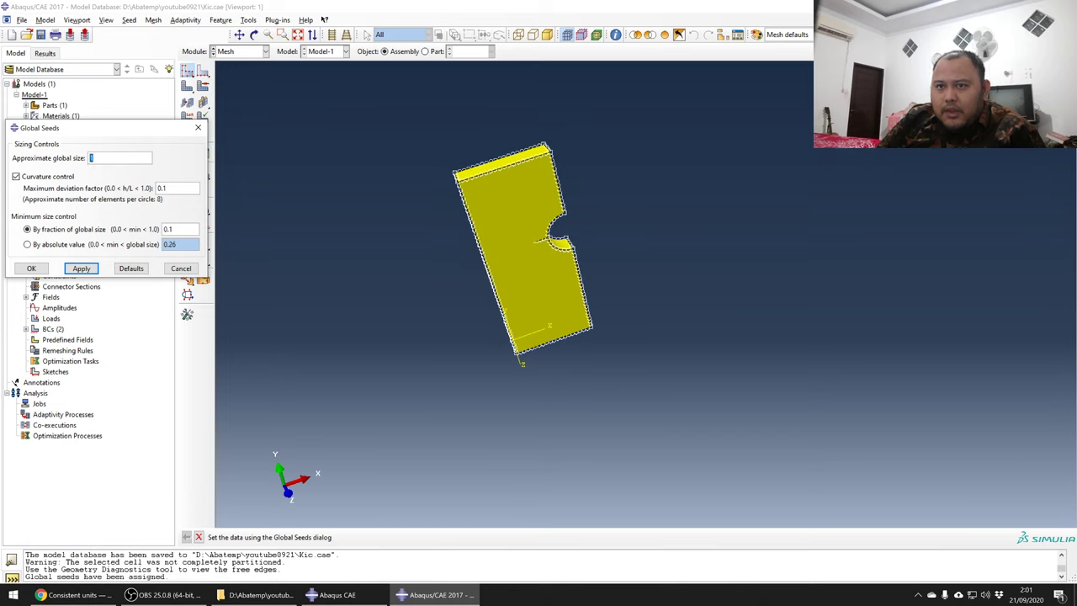
pyautogui.write('0.5')
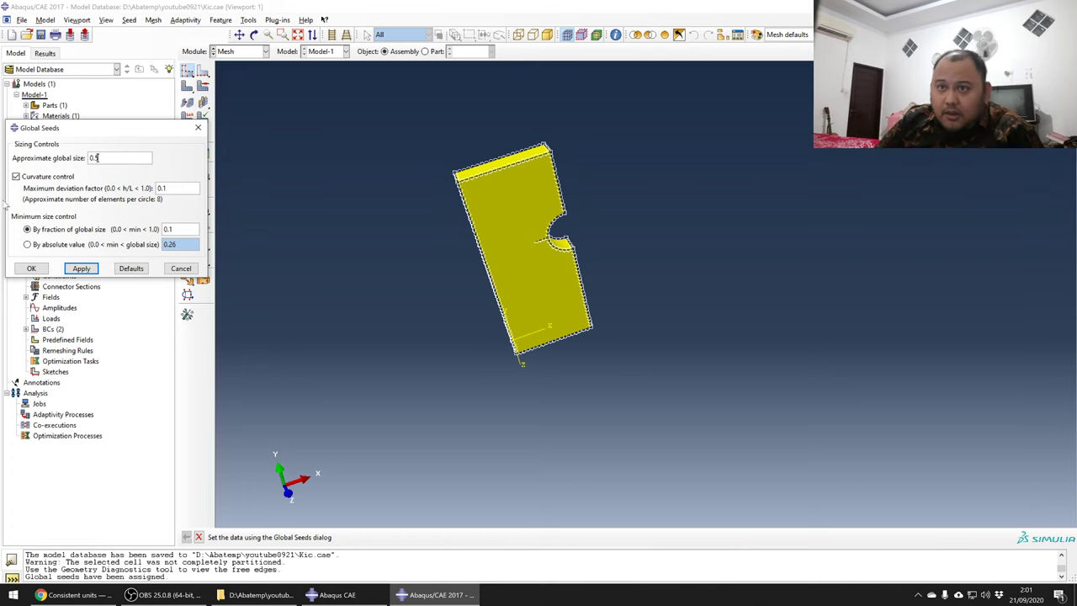
pyautogui.click(30, 269)
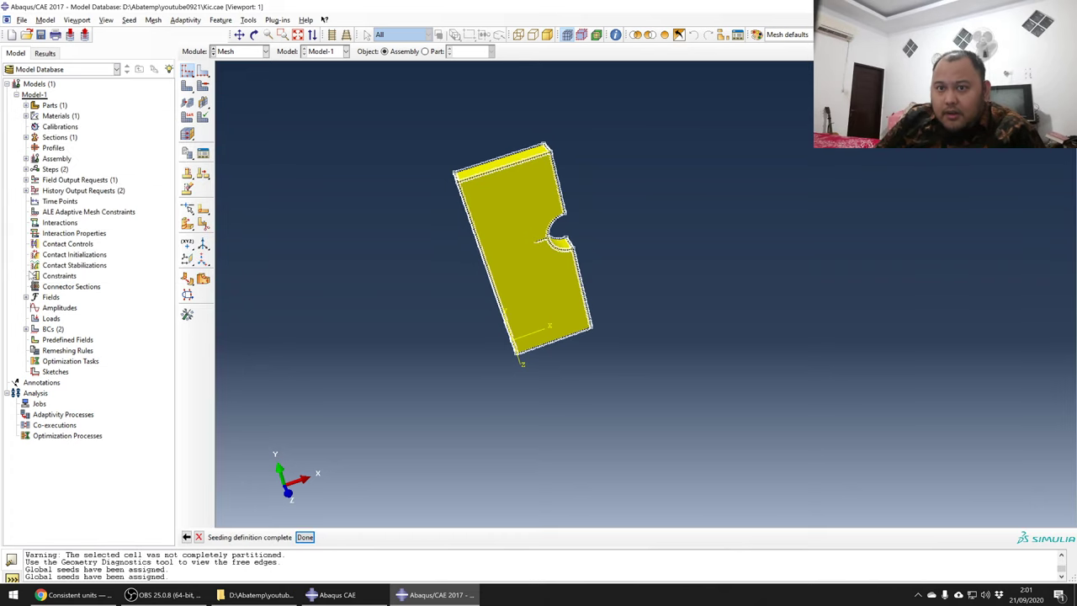
pyautogui.click(305, 537)
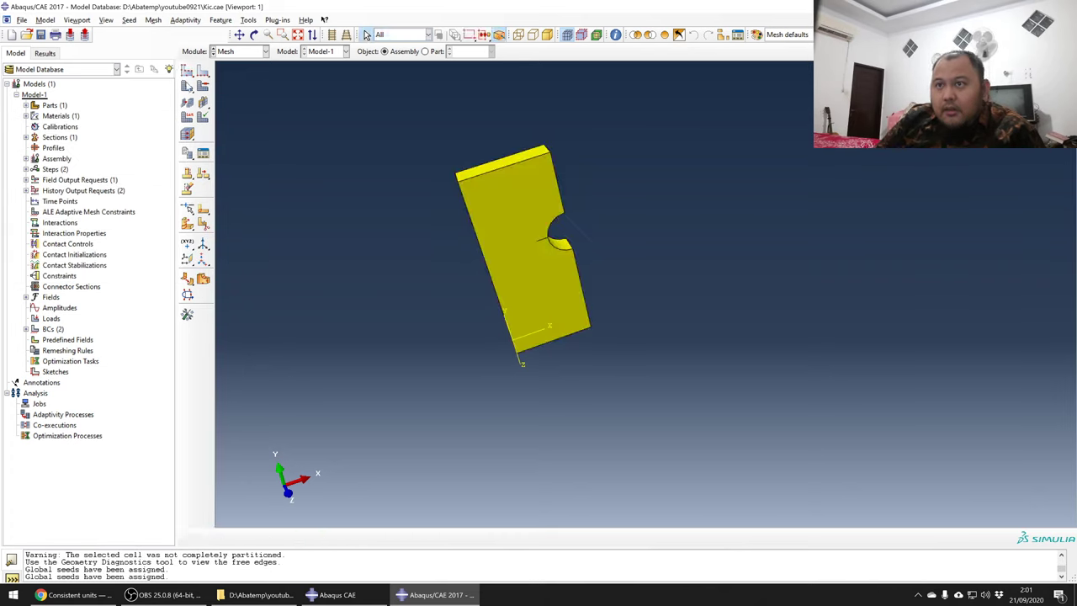
# - Generate a mesh on the plate instance from the global seeds alone
pyautogui.click(187, 86)
pyautogui.click(306, 537)
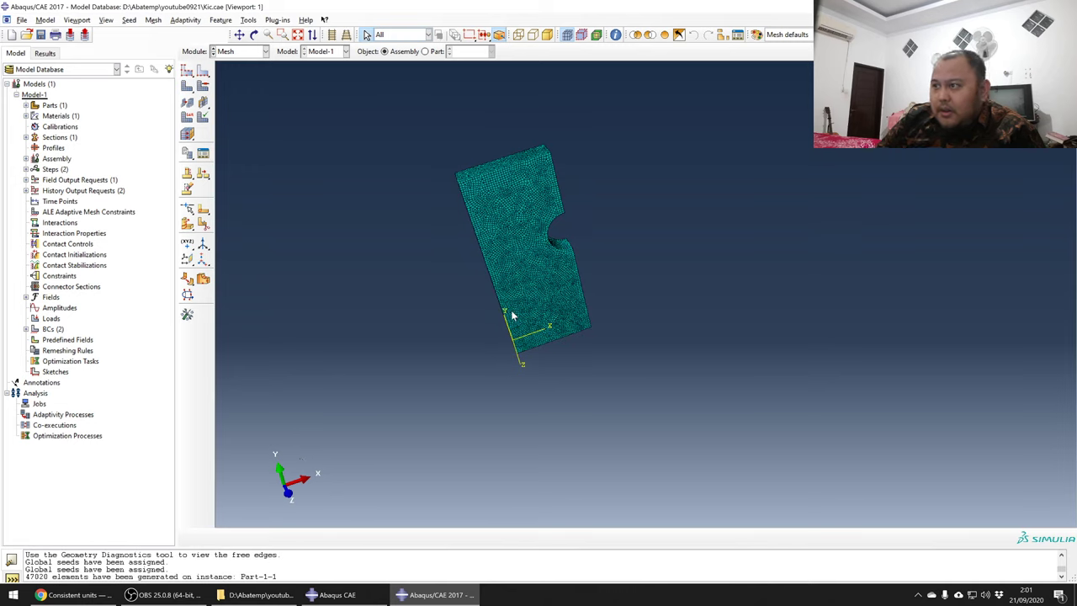
pyautogui.scroll(3, 538, 278)
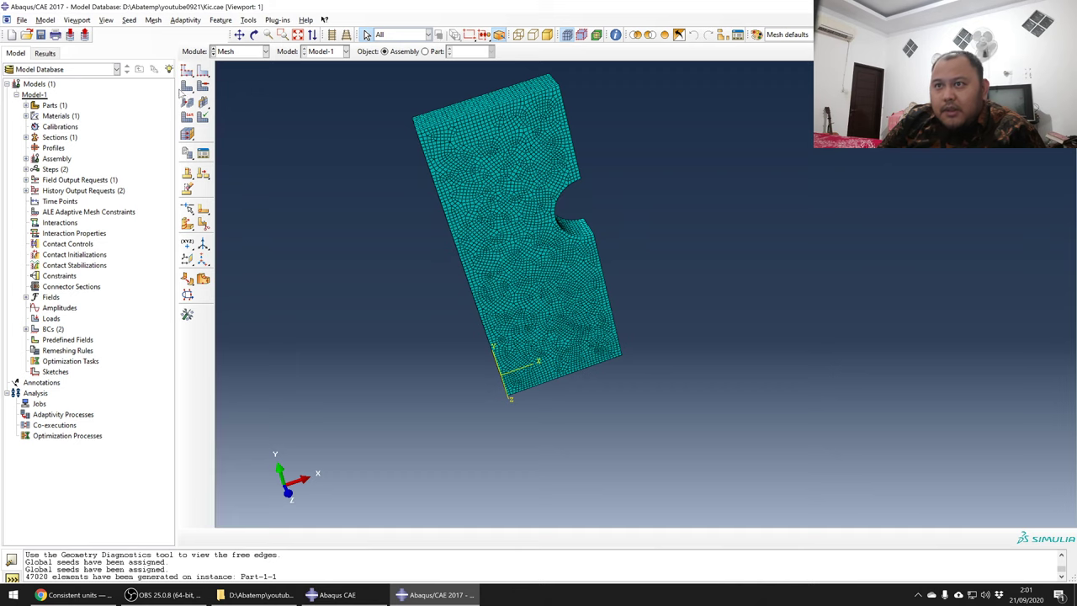
# - Define local seeds by number on the short crack edge beside the notch, with 20 elements
pyautogui.click(202, 72)
pyautogui.scroll(2, 683, 295)
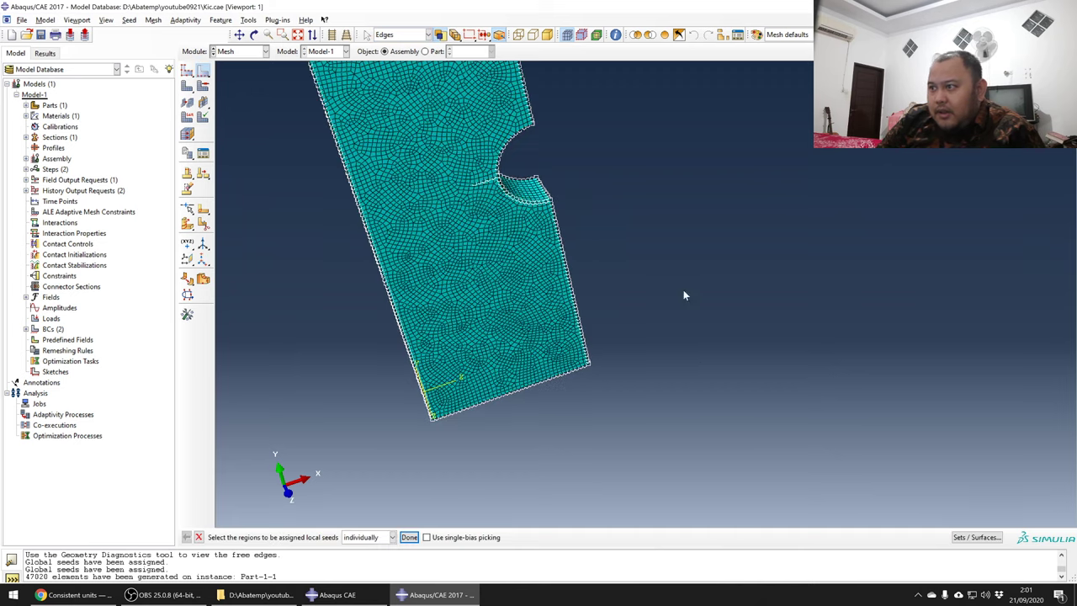
pyautogui.scroll(5, 465, 168)
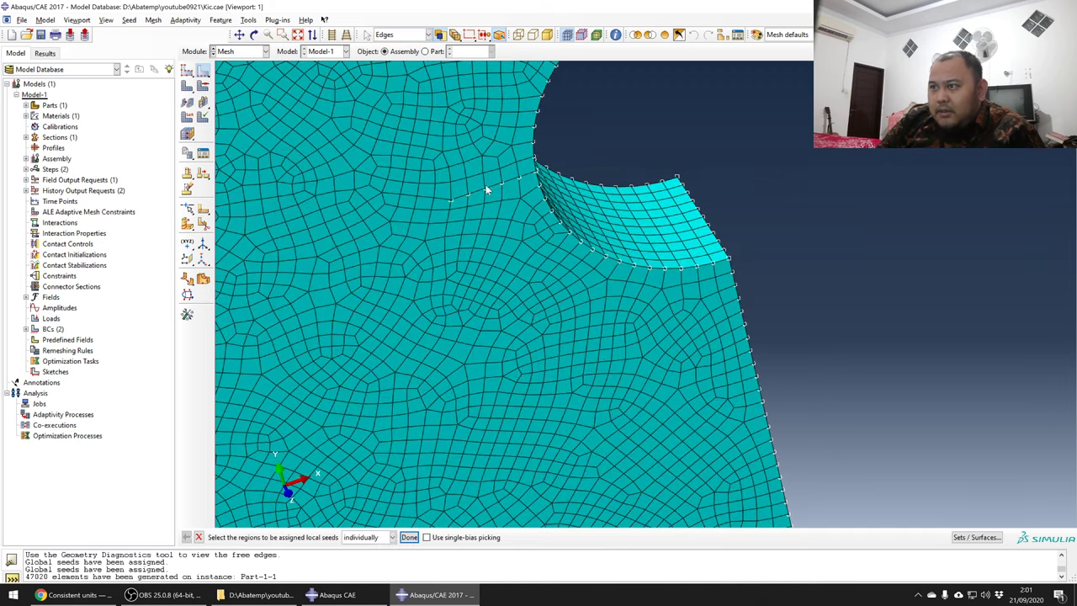
pyautogui.click(488, 187)
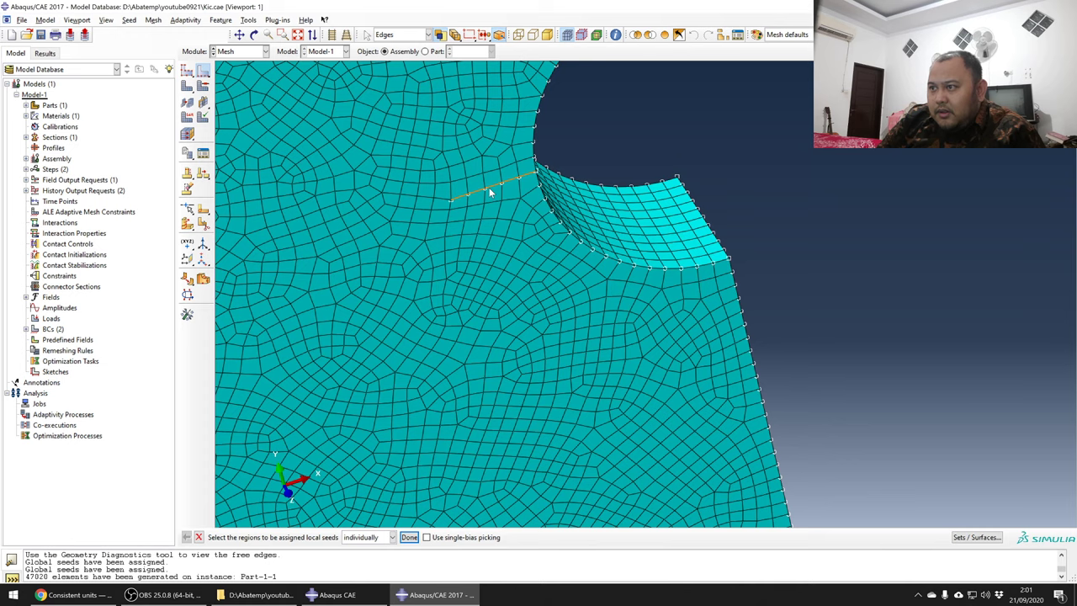
pyautogui.middleClick(814, 186)
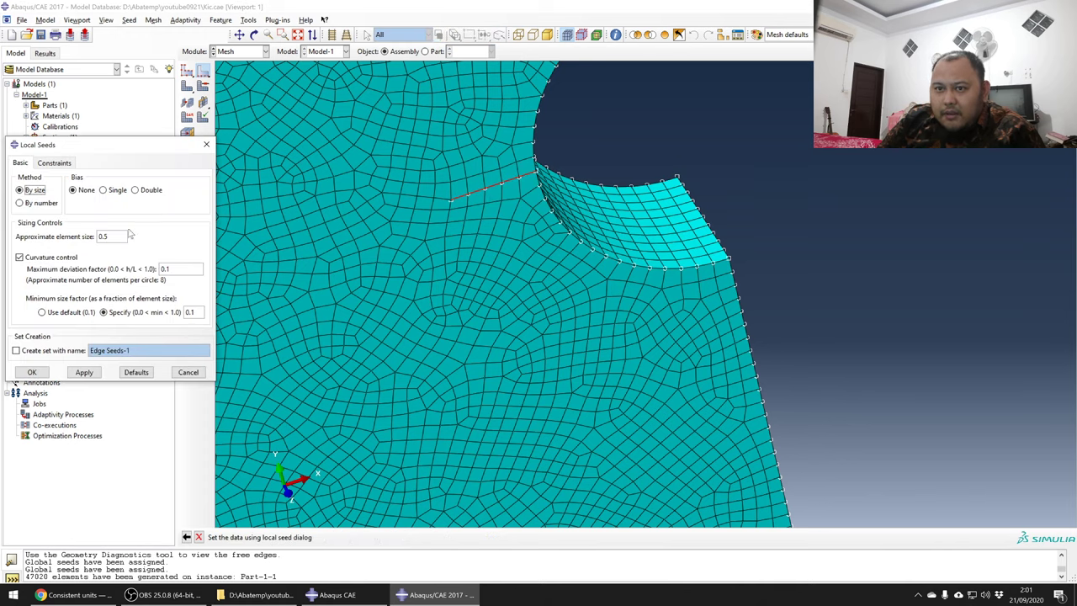
pyautogui.click(31, 207)
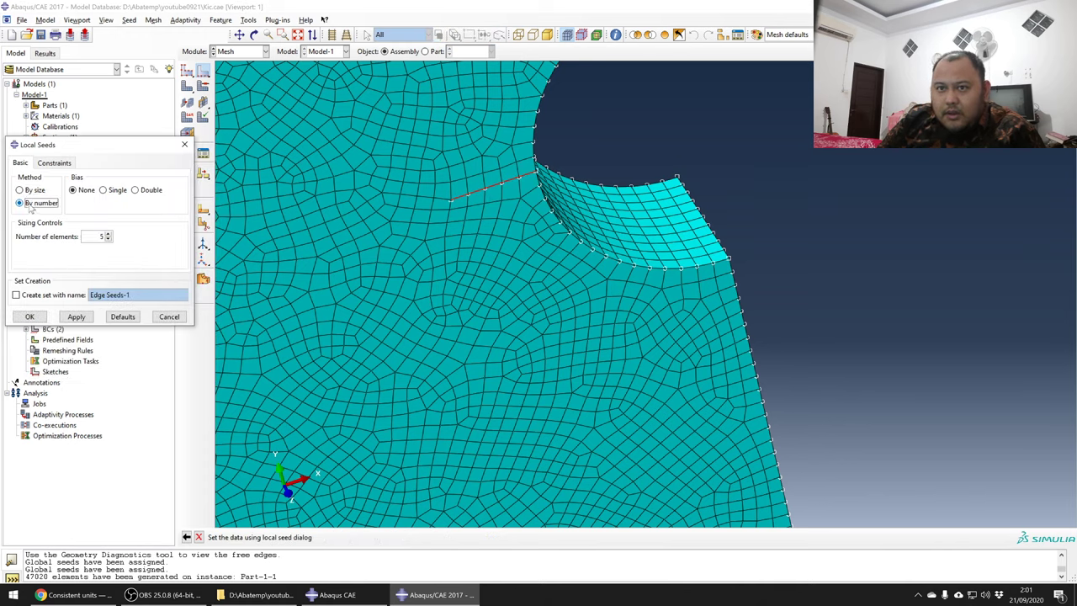
pyautogui.click(108, 234)
pyautogui.click(107, 234)
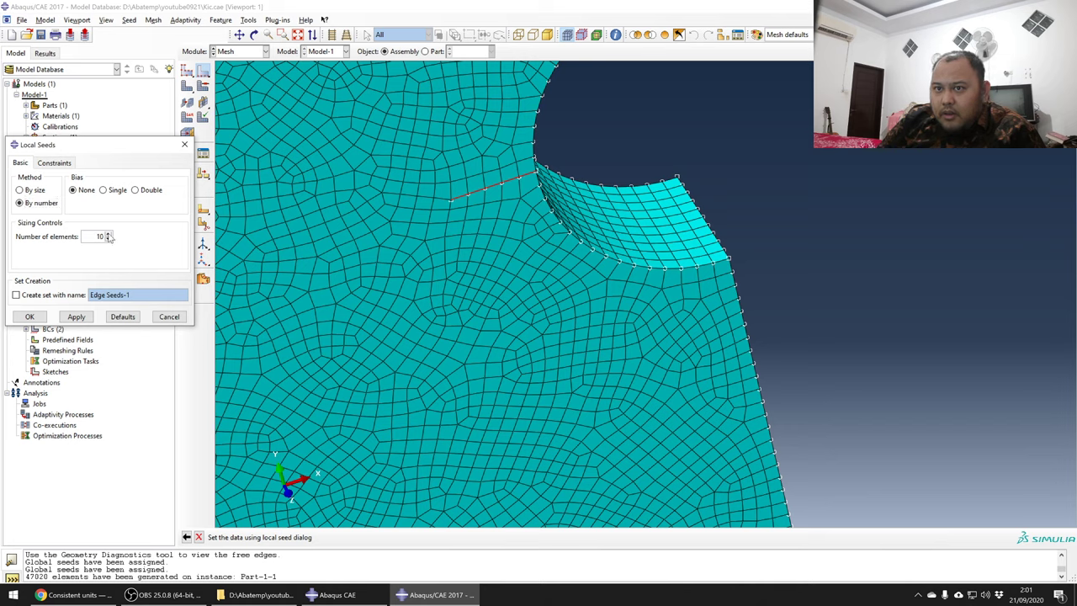
pyautogui.click(108, 234)
pyautogui.click(108, 234)
# - Give the crack edge seeds a single bias with ratio 5 directed toward the crack tip, and accept them, deleting the invalidated mesh
pyautogui.click(135, 190)
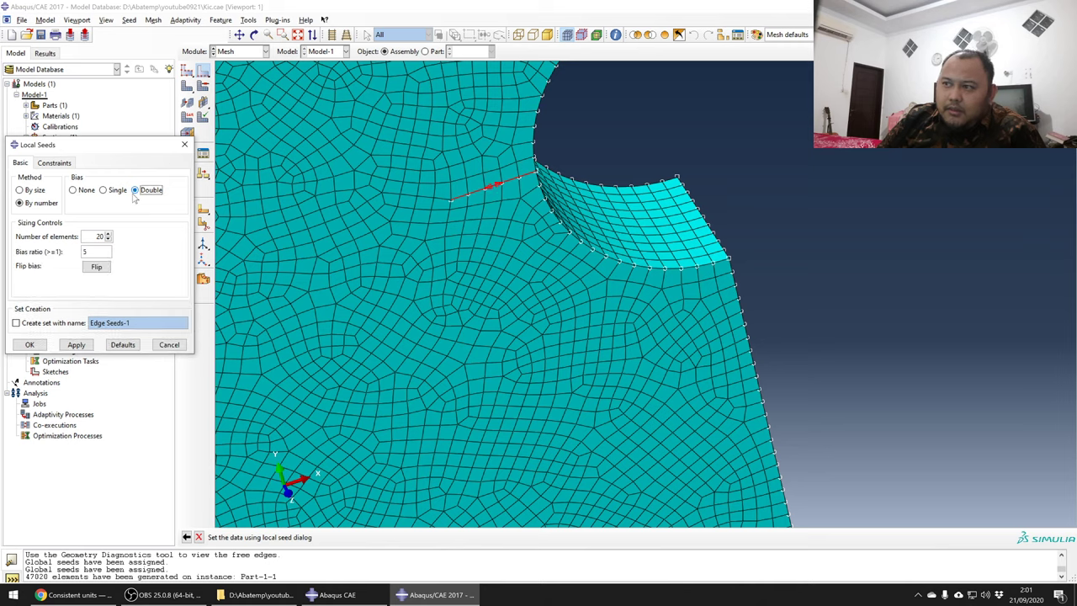
pyautogui.click(117, 192)
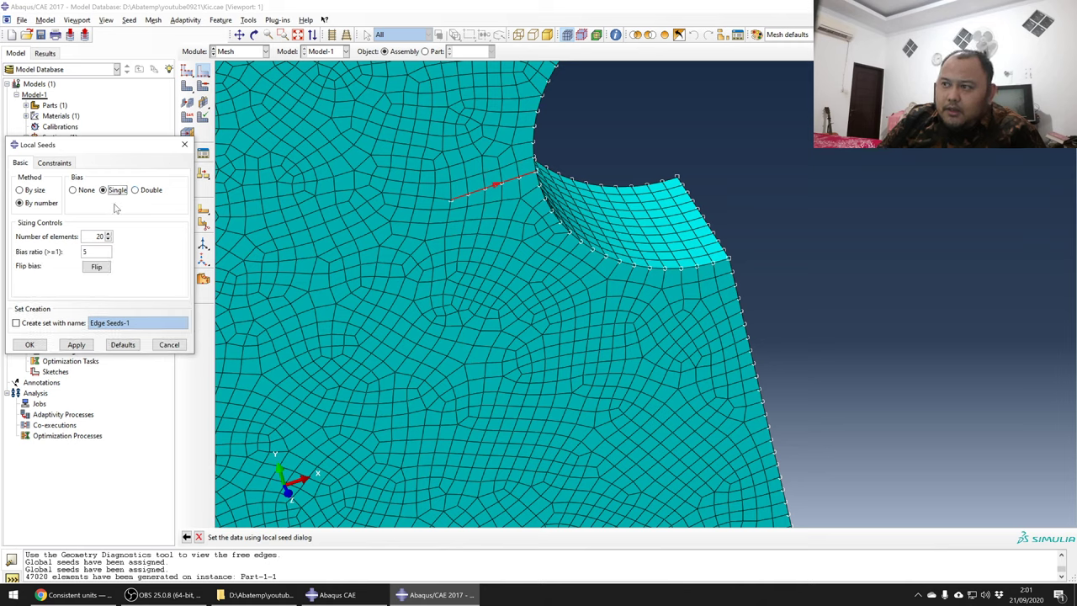
pyautogui.click(105, 268)
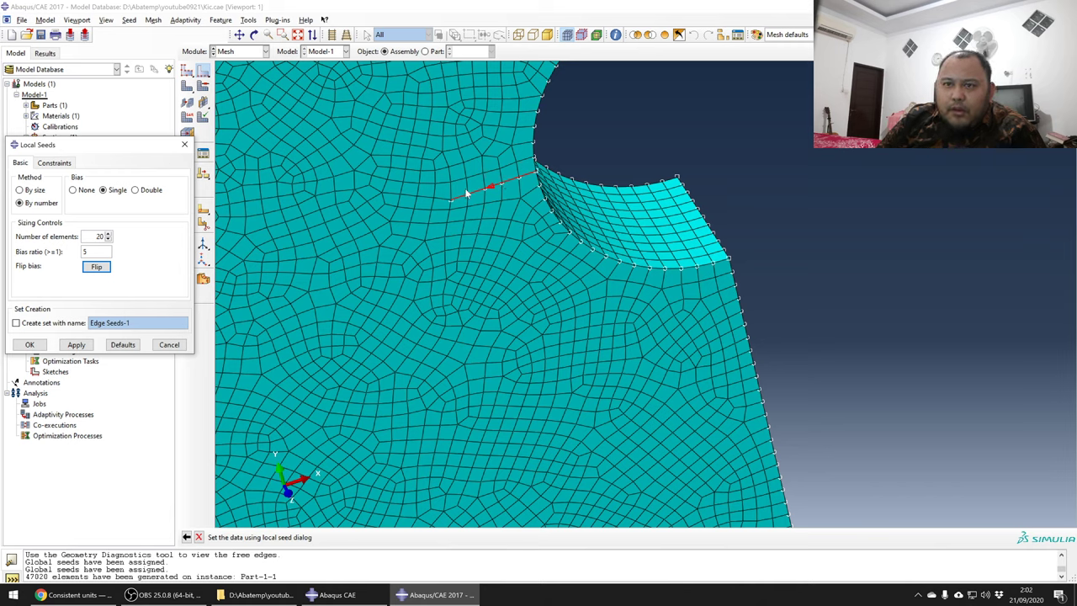
pyautogui.click(74, 190)
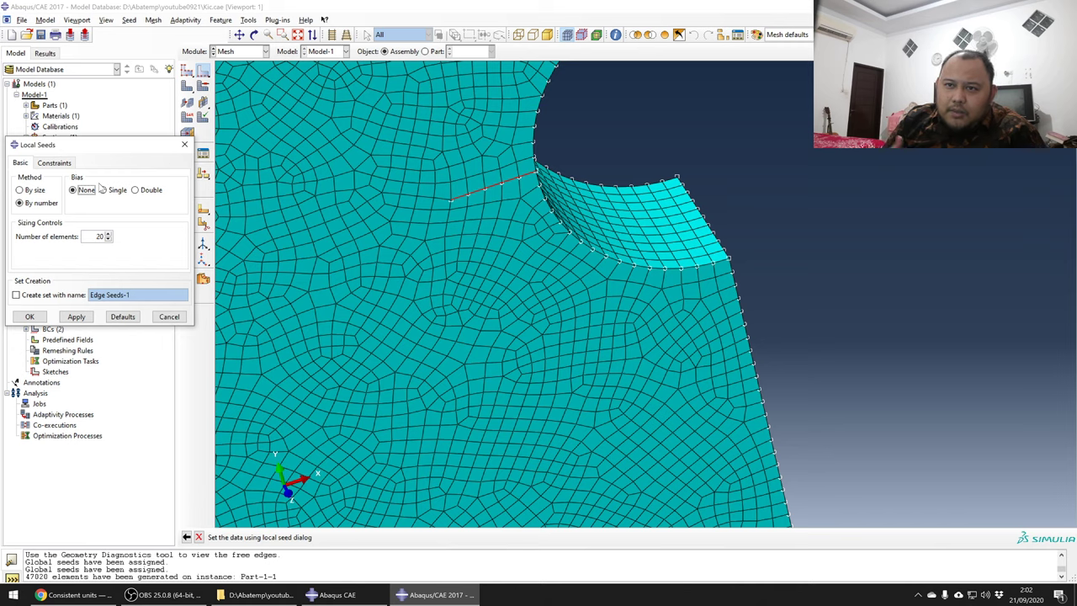
pyautogui.click(119, 191)
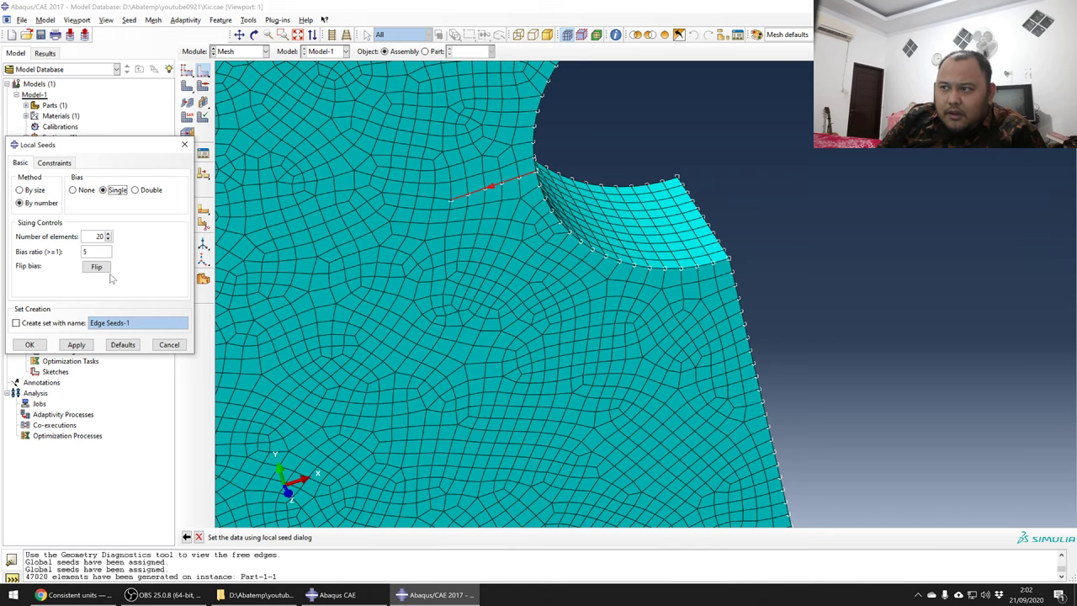
pyautogui.click(39, 343)
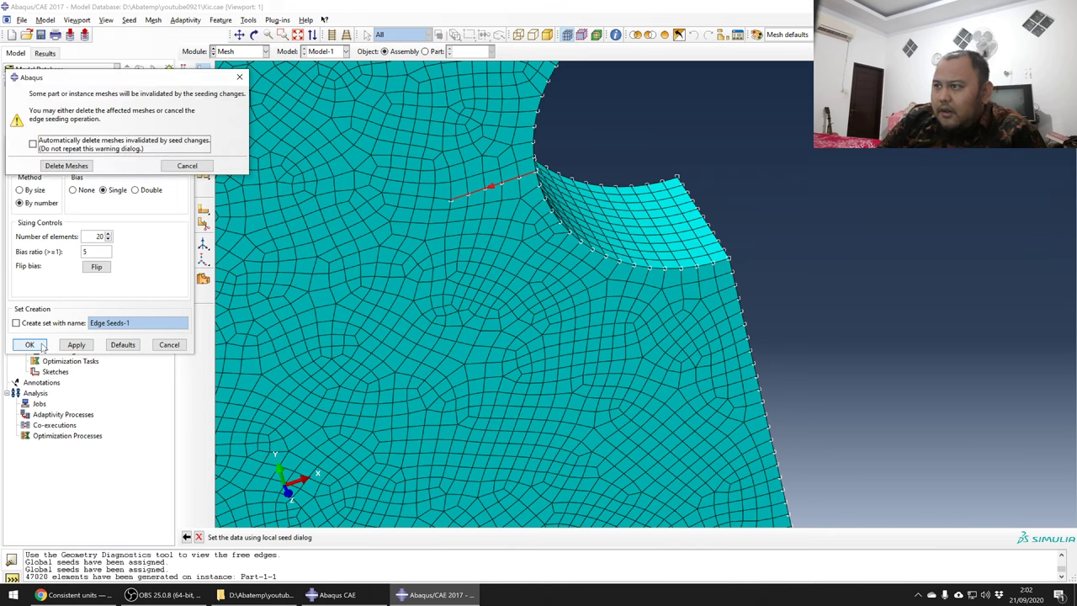
pyautogui.click(68, 167)
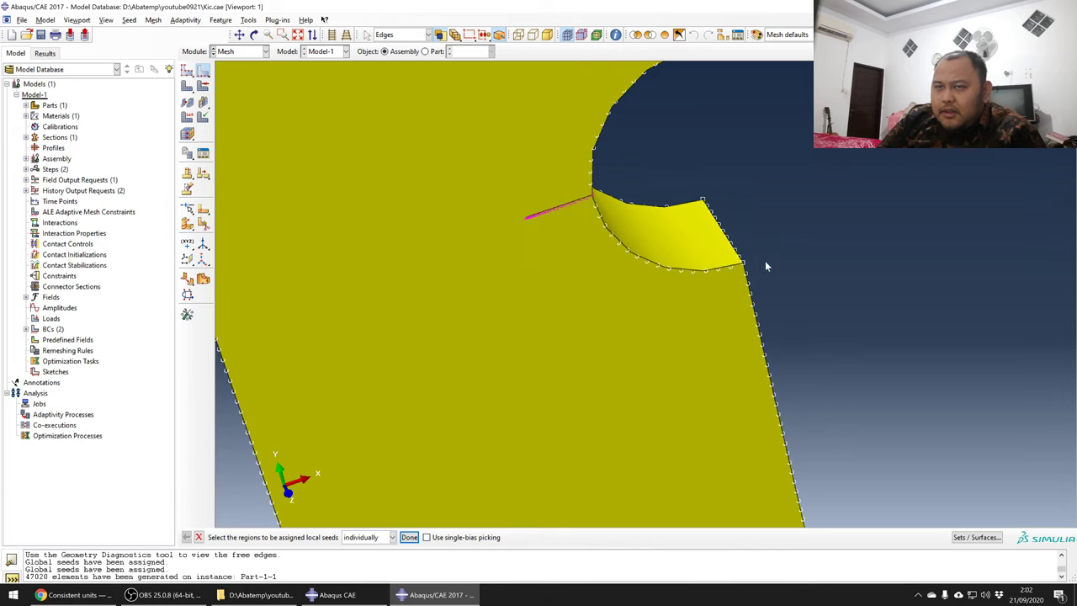
# - Remesh the plate instance with the biased local seeds along the crack edge
pyautogui.scroll(-5, 546, 206)
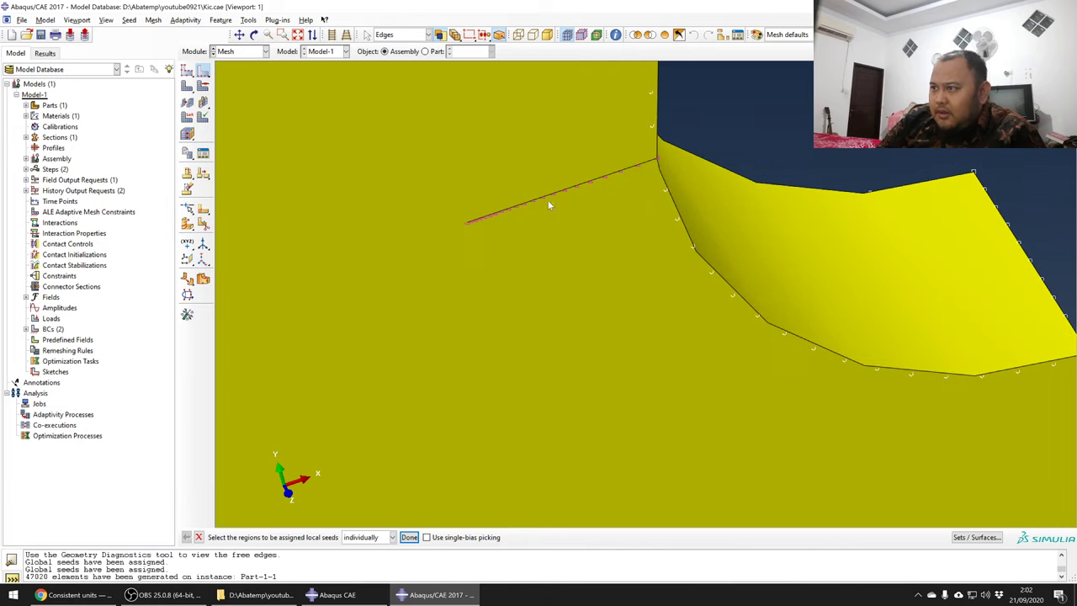
pyautogui.click(187, 86)
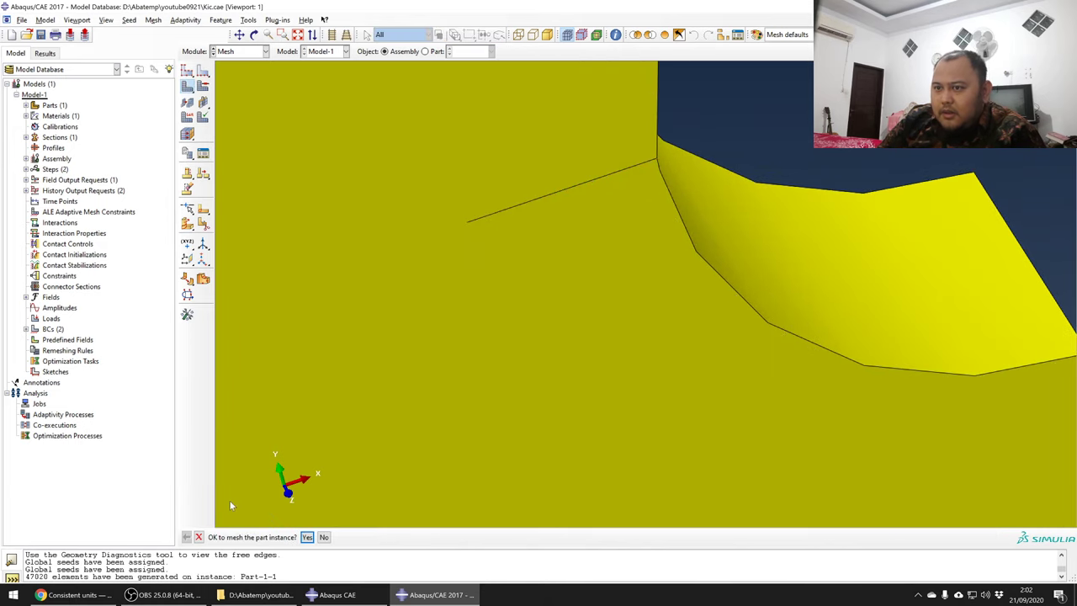
pyautogui.click(307, 537)
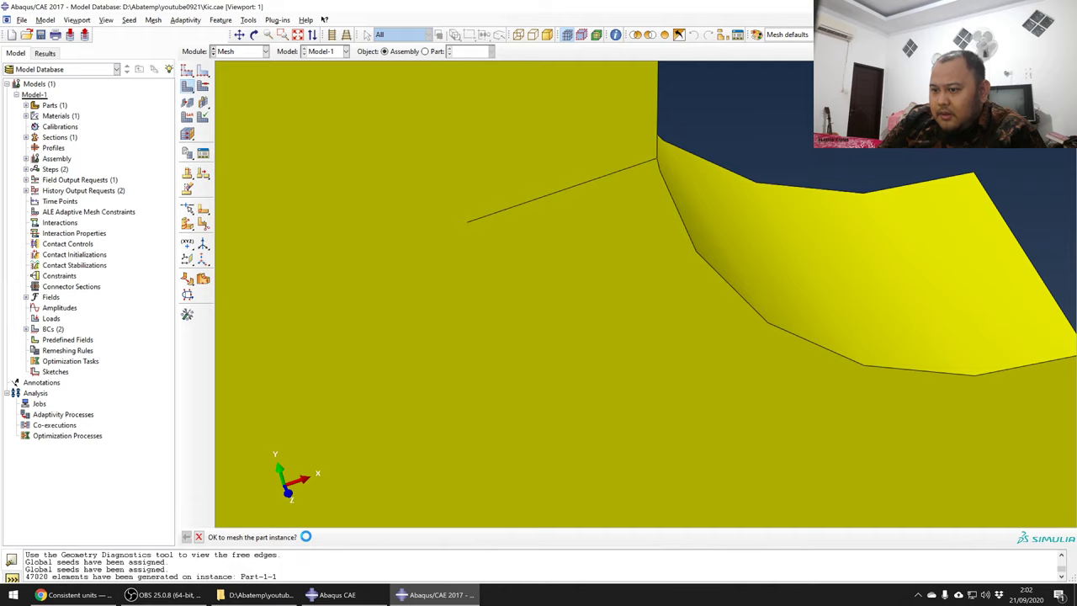
pyautogui.scroll(6, 482, 330)
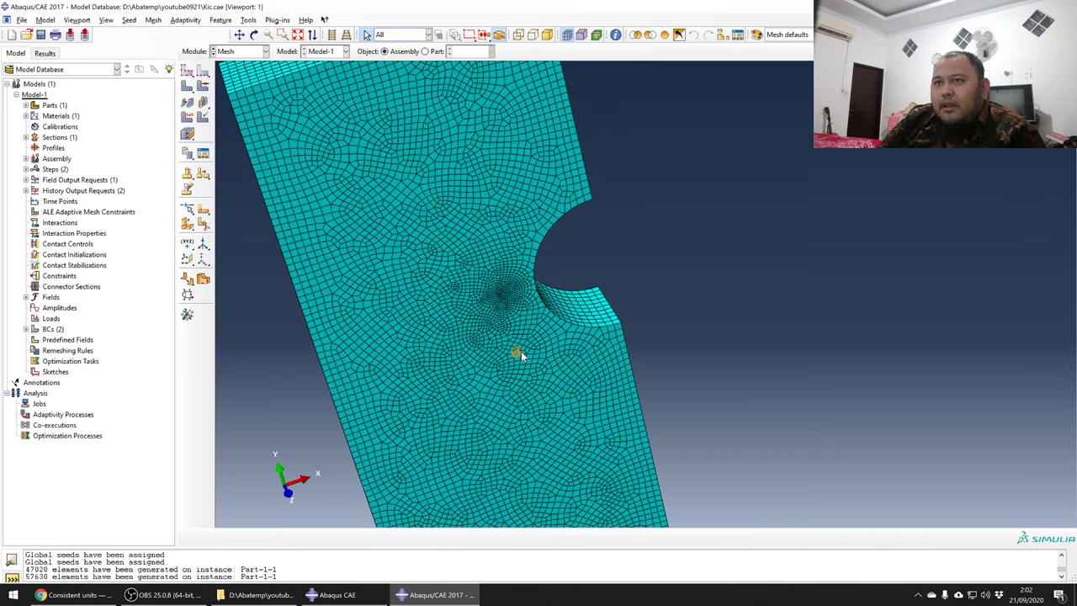
# - Assign linear 3D Stress hex elements with reduced integration, second-order accuracy and Enhanced hourglass control to the whole plate
pyautogui.click(203, 115)
pyautogui.scroll(-5, 496, 160)
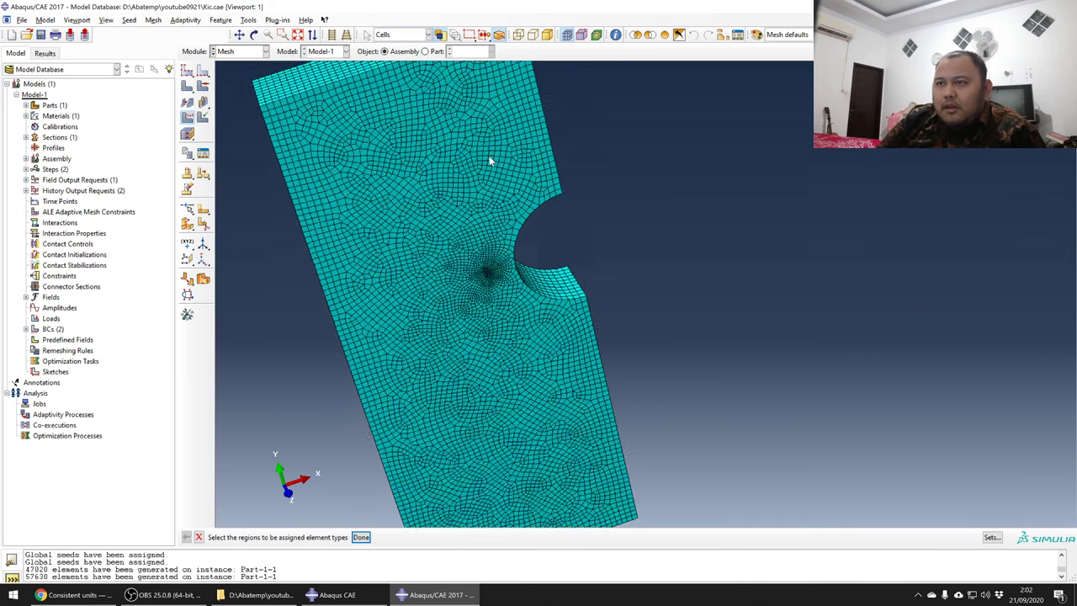
pyautogui.moveTo(344, 75); pyautogui.dragTo(682, 423)
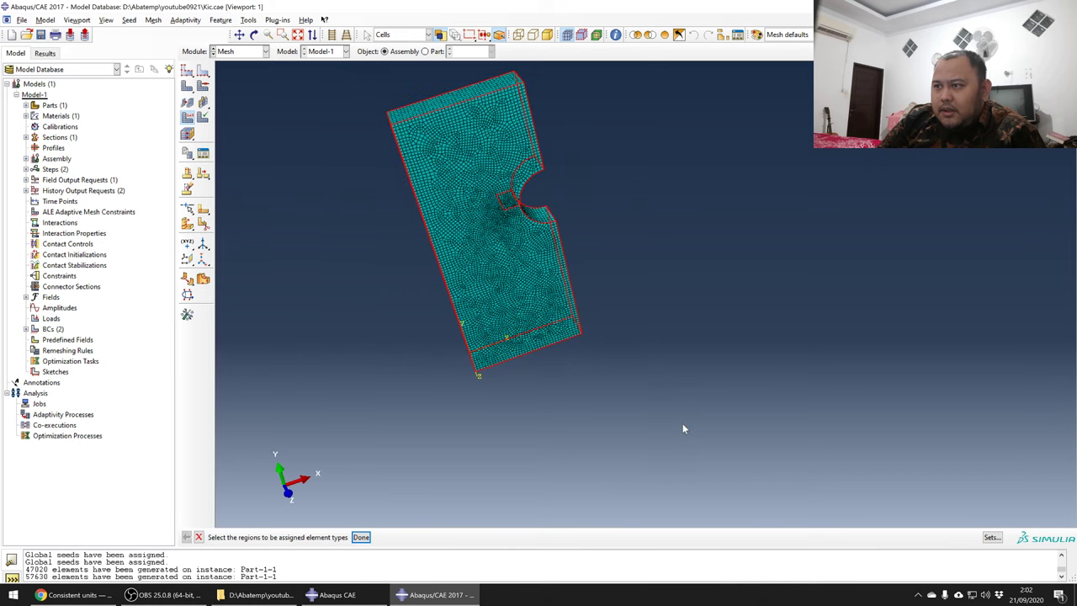
pyautogui.middleClick(683, 423)
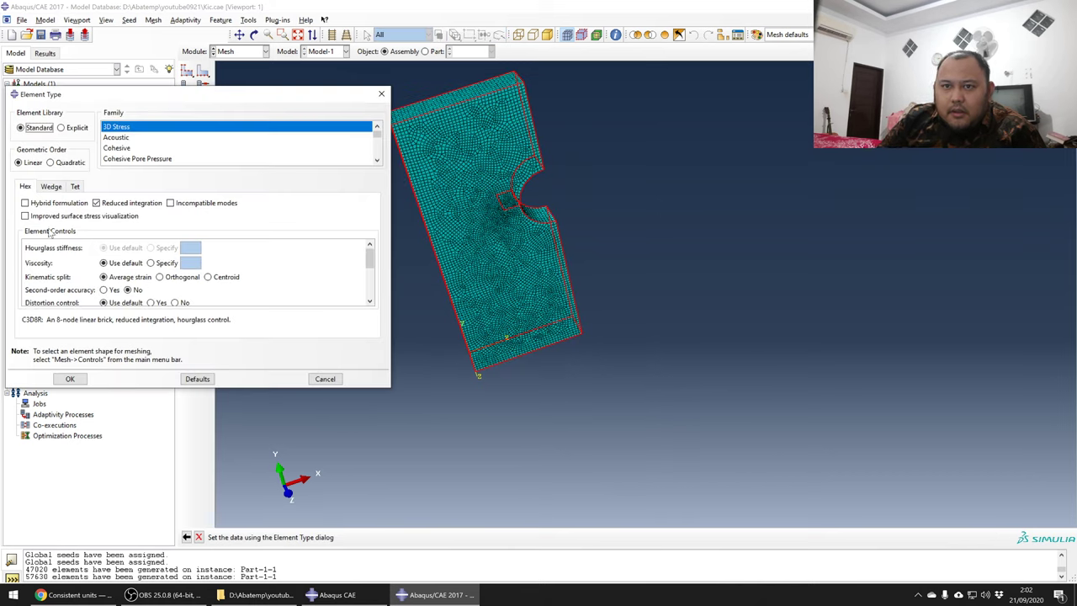
pyautogui.click(104, 290)
pyautogui.scroll(-2, 168, 282)
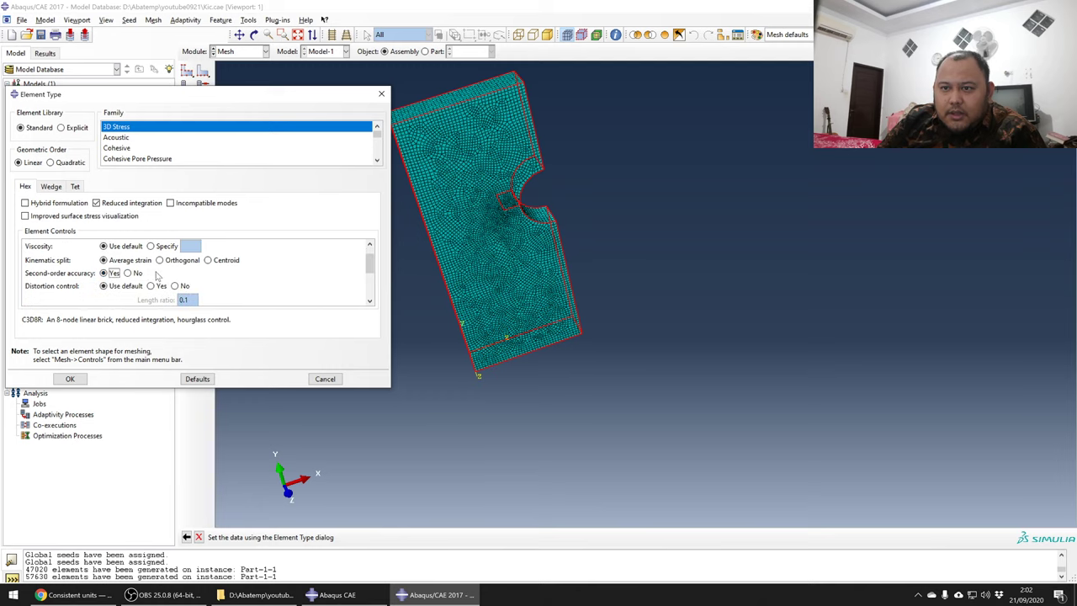
pyautogui.scroll(-1, 184, 278)
pyautogui.click(152, 292)
pyautogui.scroll(-2, 184, 282)
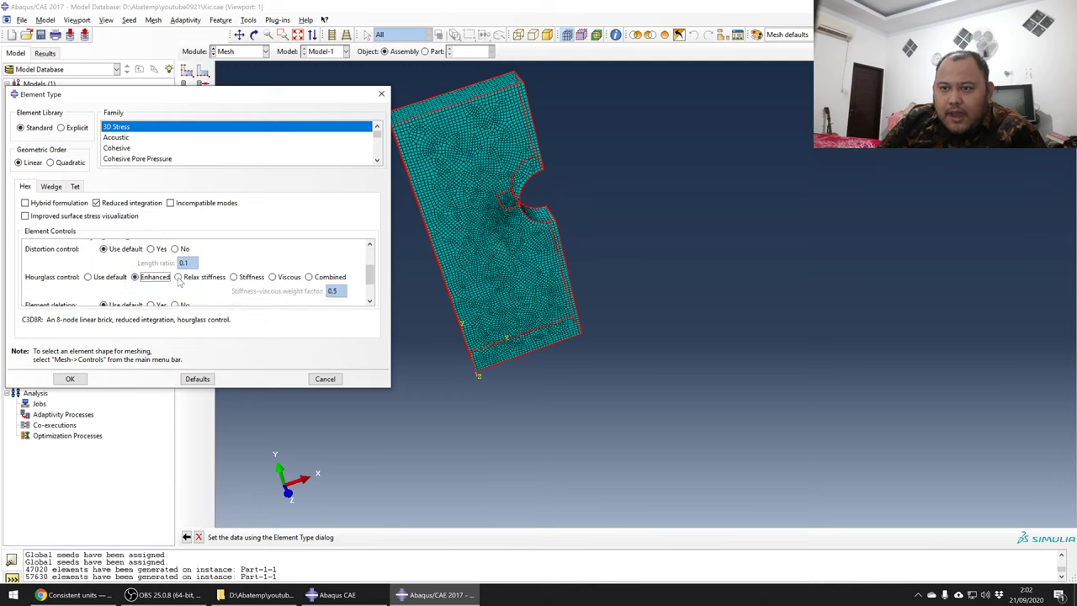
pyautogui.scroll(-2, 183, 284)
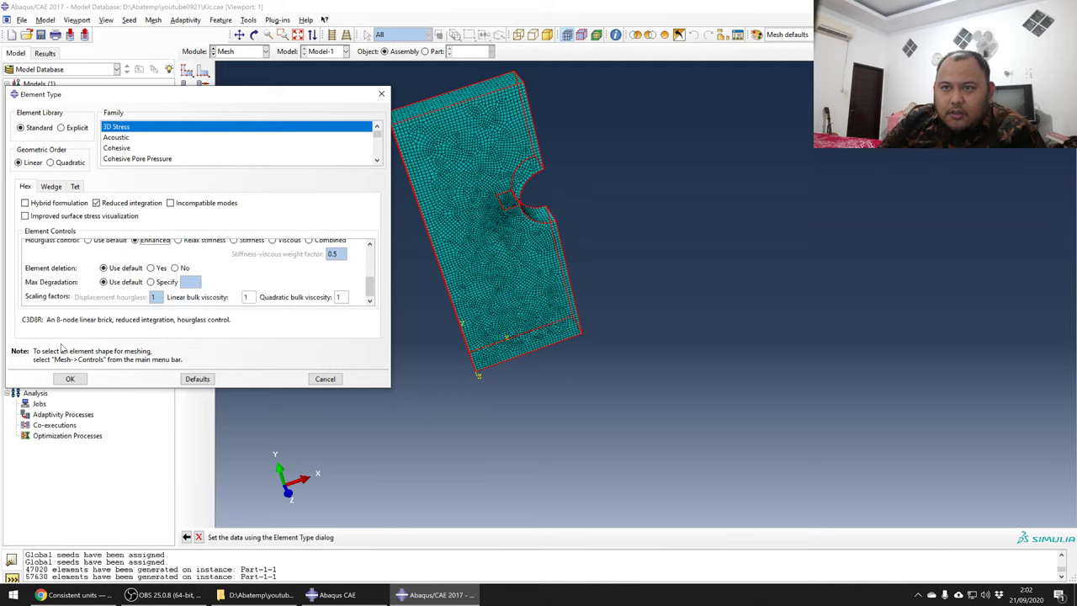
pyautogui.click(70, 378)
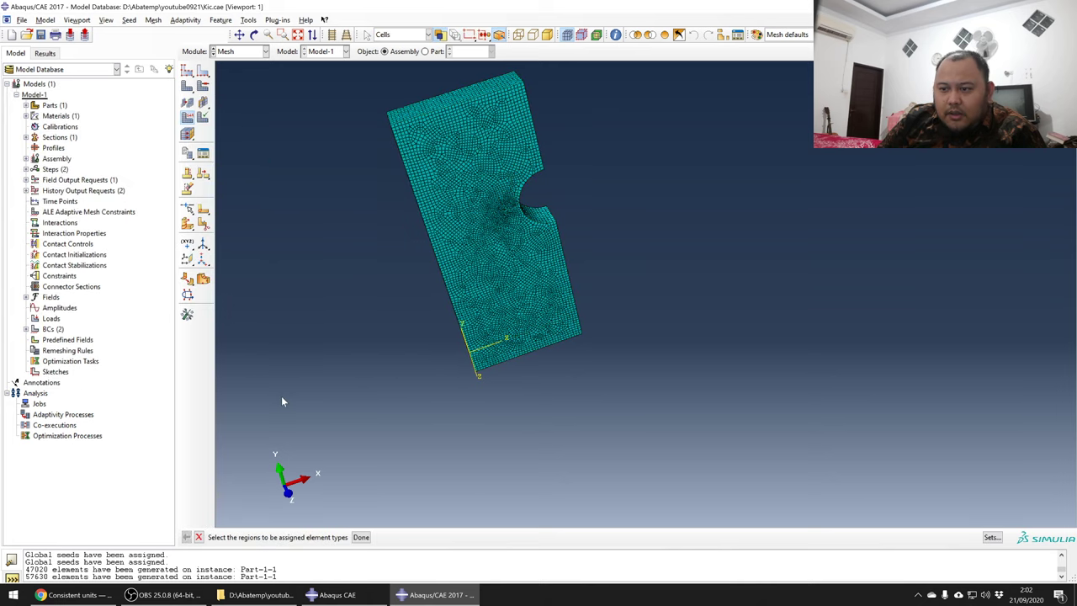
pyautogui.click(360, 537)
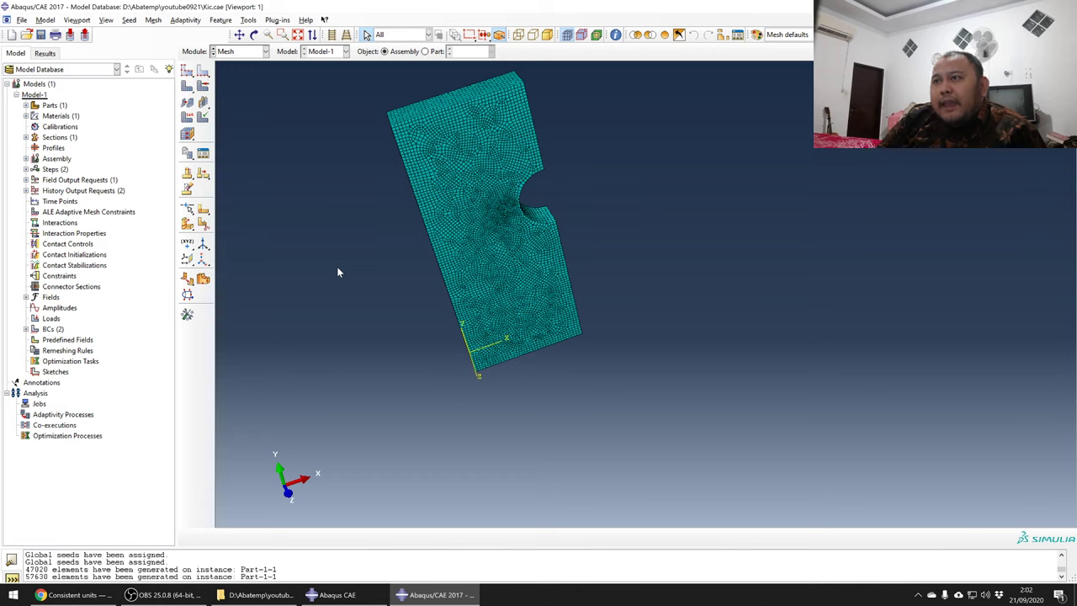
# - Create a full analysis job for Model-1 and enable multiple processors, using 4
pyautogui.click(248, 52)
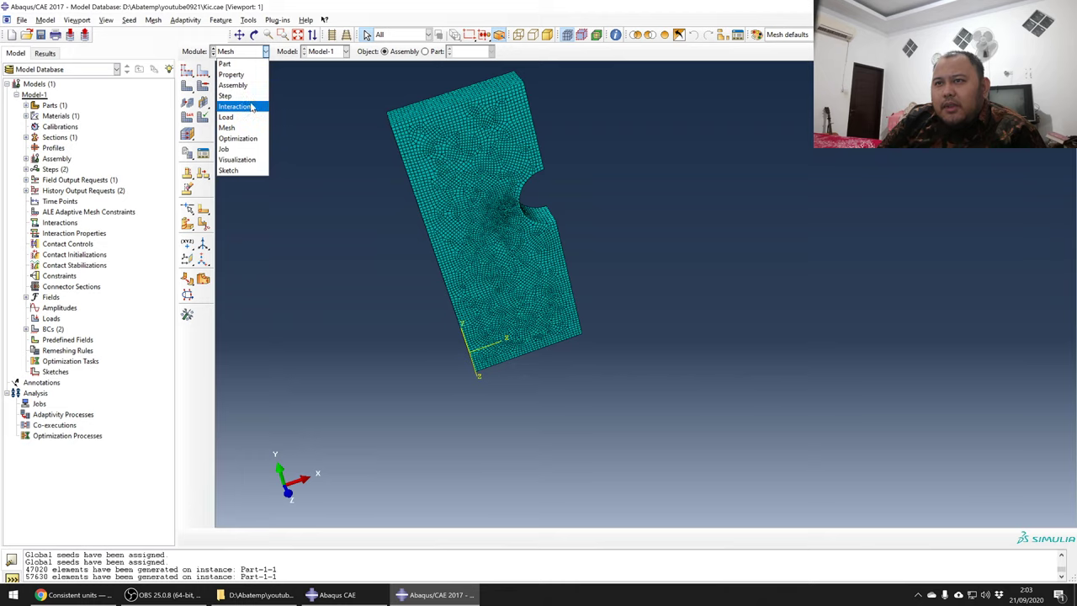
pyautogui.click(234, 149)
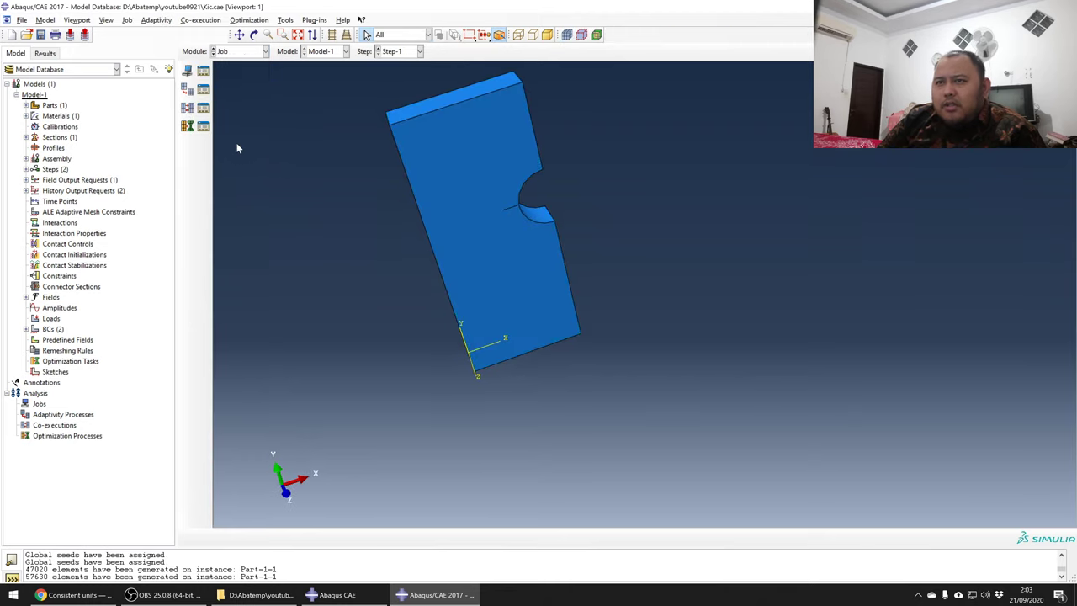
pyautogui.click(189, 73)
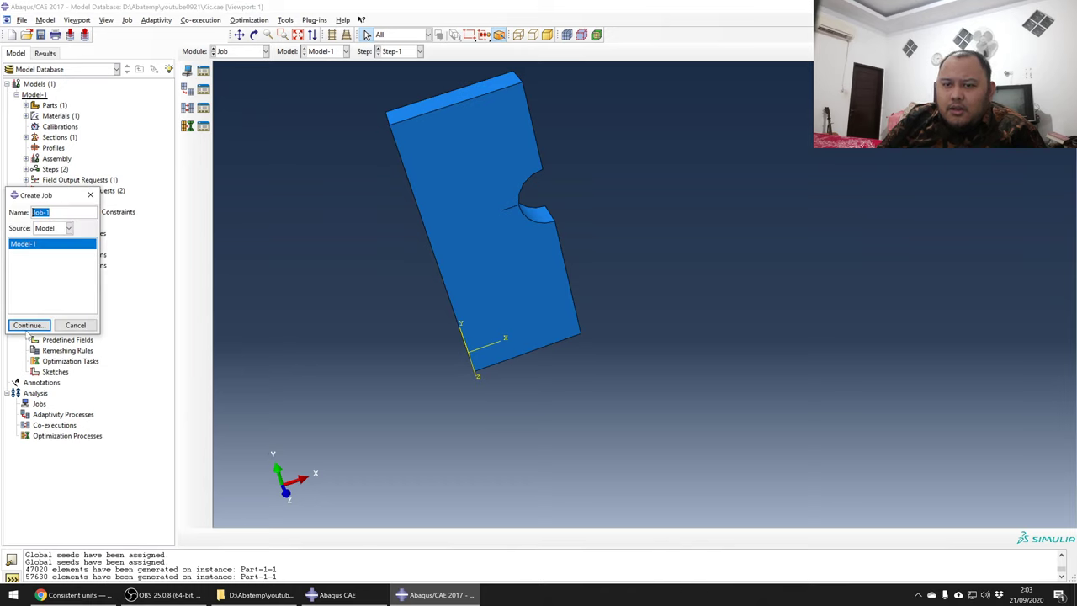
pyautogui.click(28, 325)
pyautogui.click(142, 291)
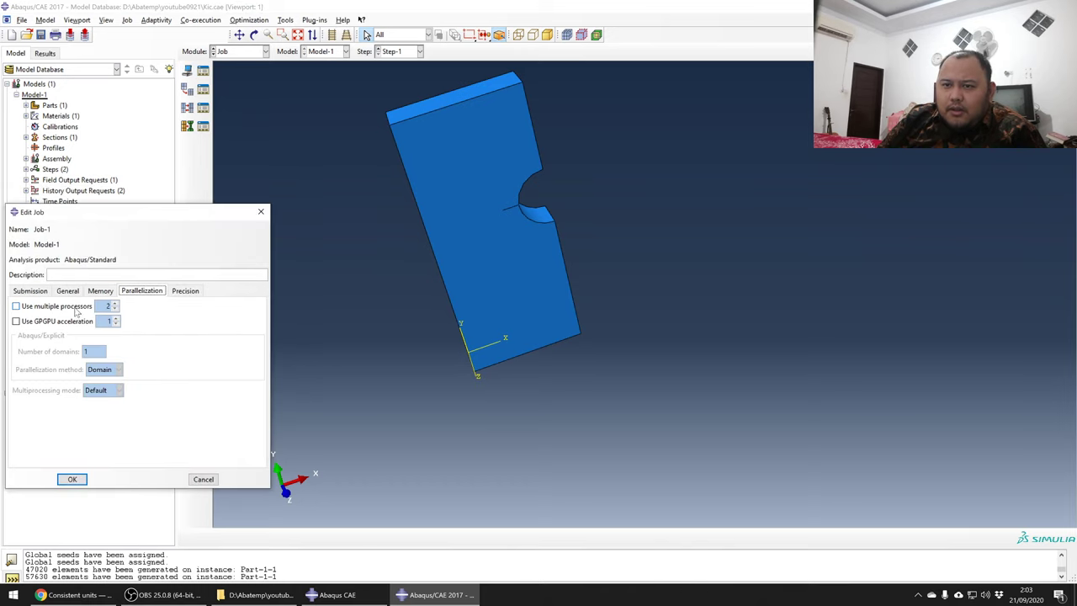
pyautogui.click(16, 305)
pyautogui.click(115, 304)
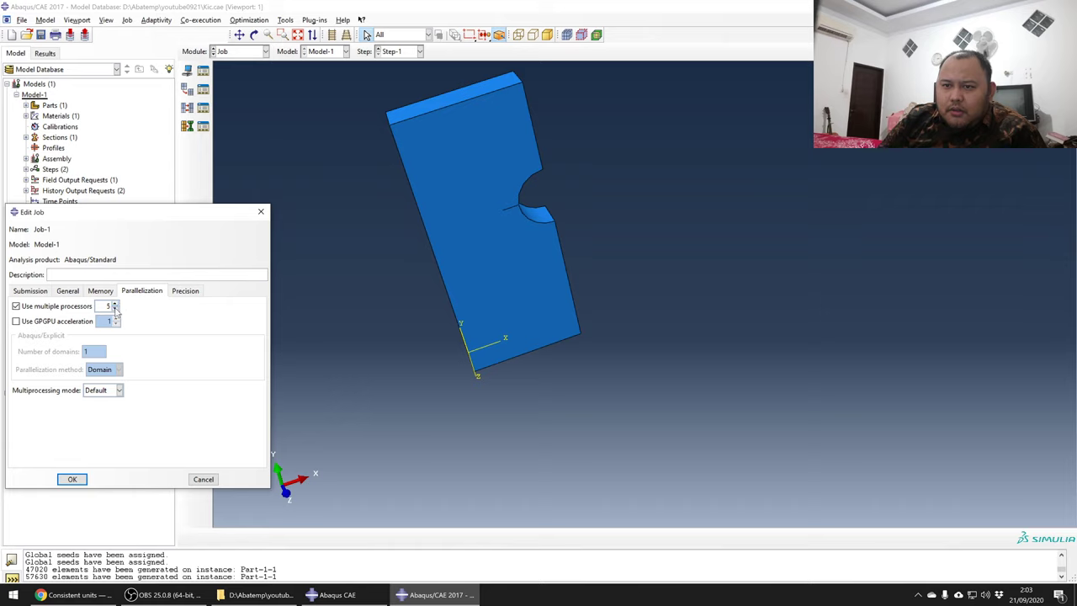
# - Set the job's nodal output precision to Full and accept the job settings
pyautogui.click(101, 293)
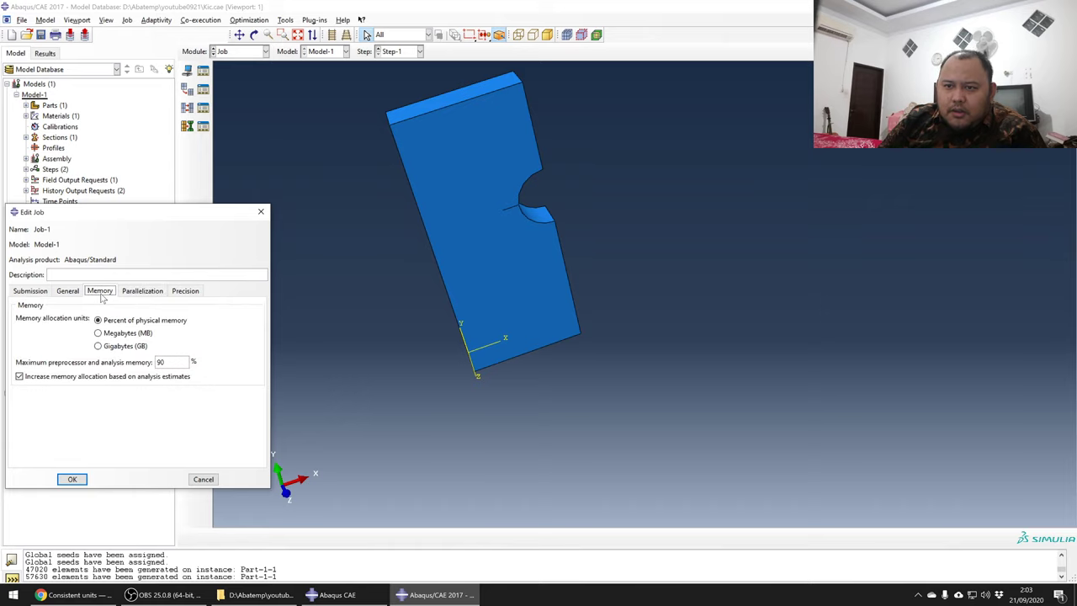
pyautogui.click(142, 291)
pyautogui.click(178, 291)
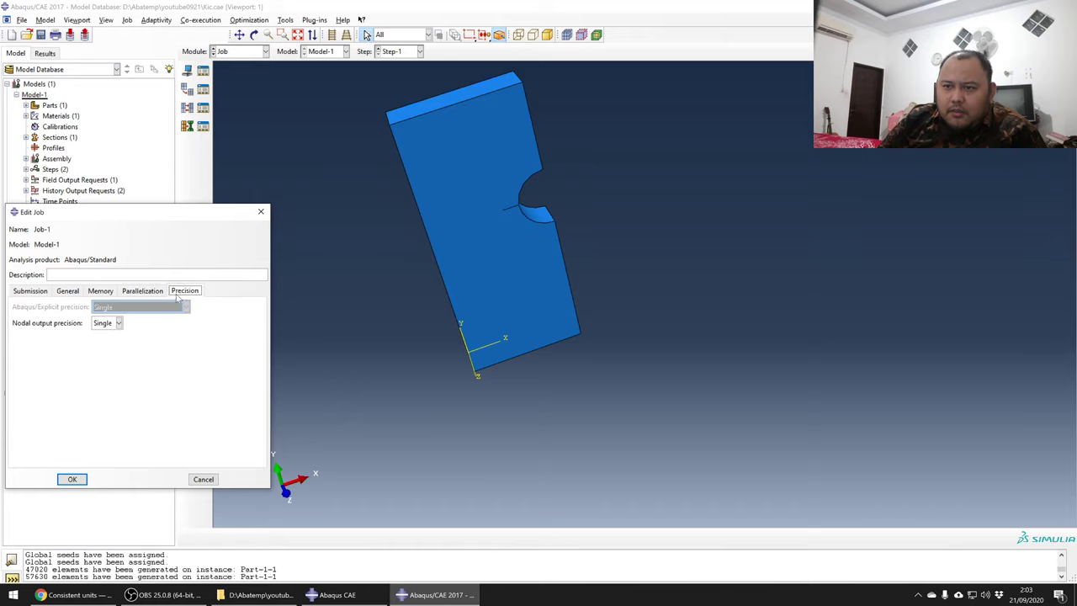
pyautogui.click(106, 323)
pyautogui.click(107, 344)
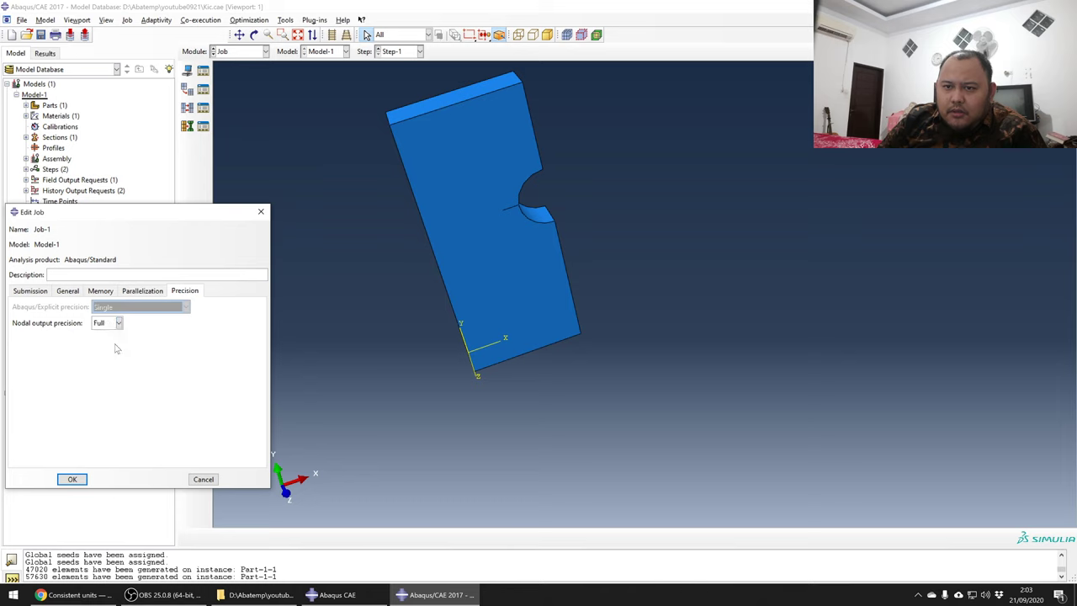
pyautogui.click(86, 479)
# - Submit Job-1 for analysis and open its monitor
pyautogui.click(203, 71)
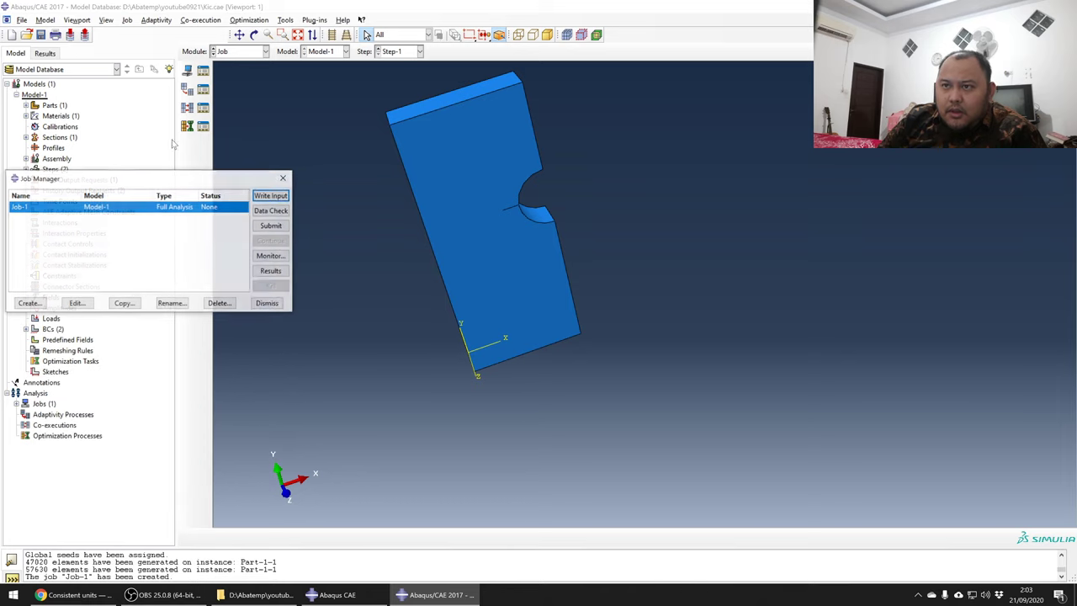
pyautogui.click(270, 226)
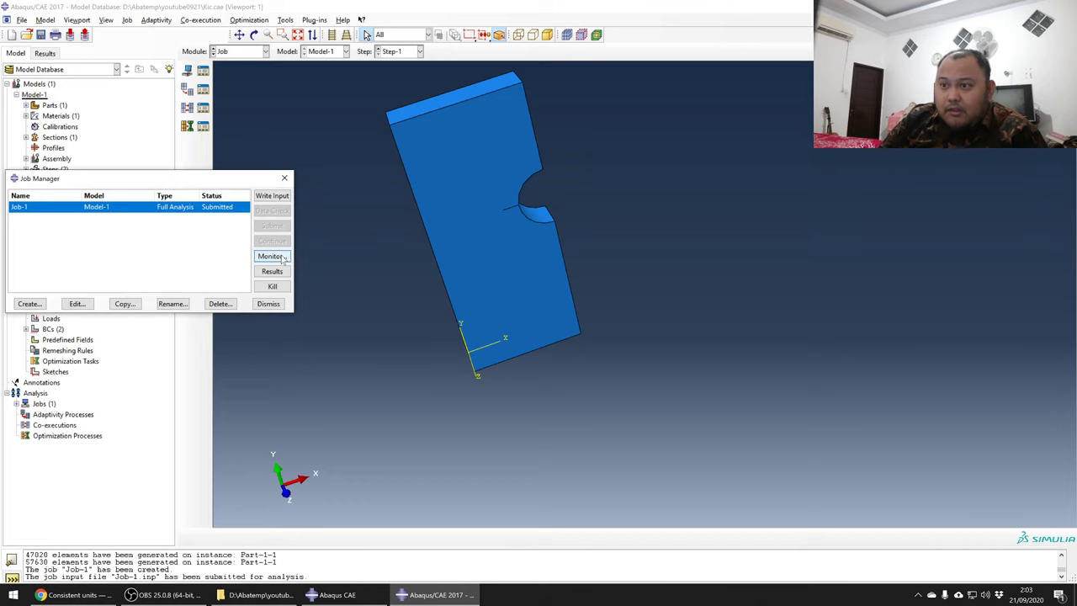
pyautogui.click(272, 255)
pyautogui.moveTo(221, 118); pyautogui.dragTo(272, 285)
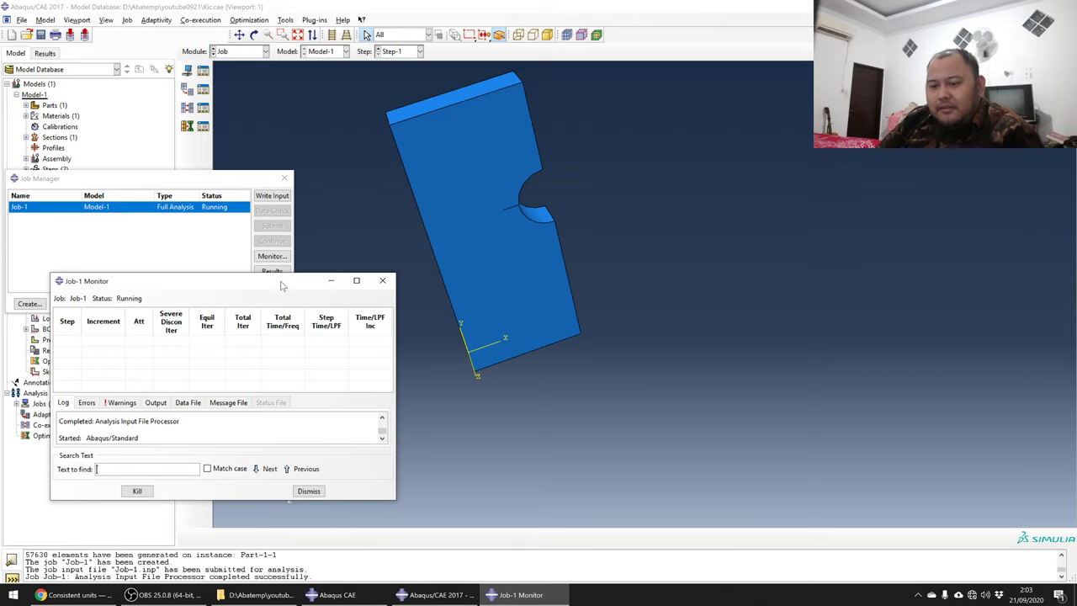
pyautogui.click(191, 596)
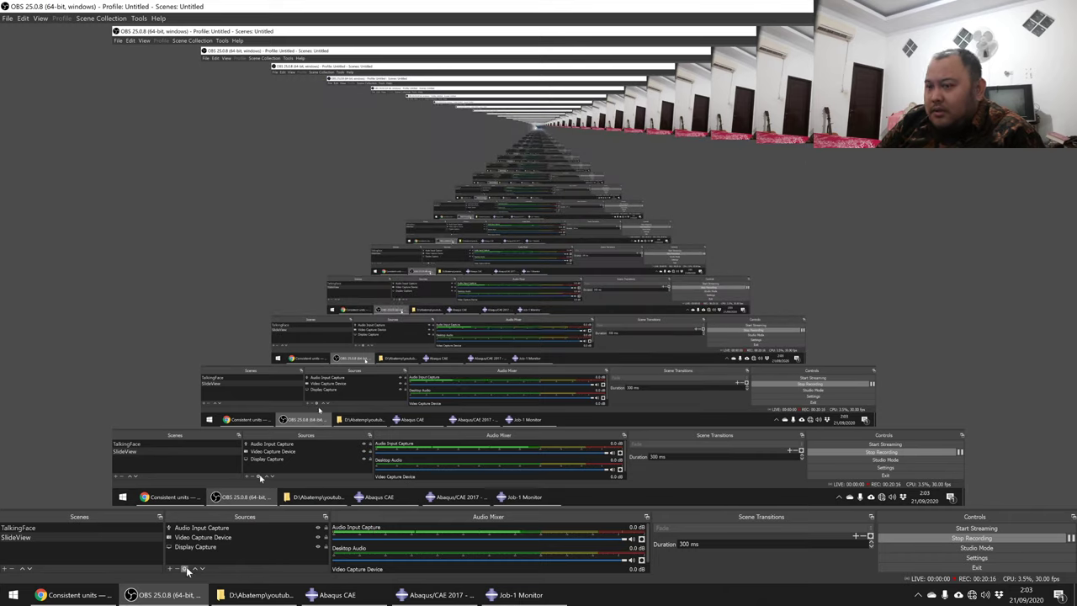
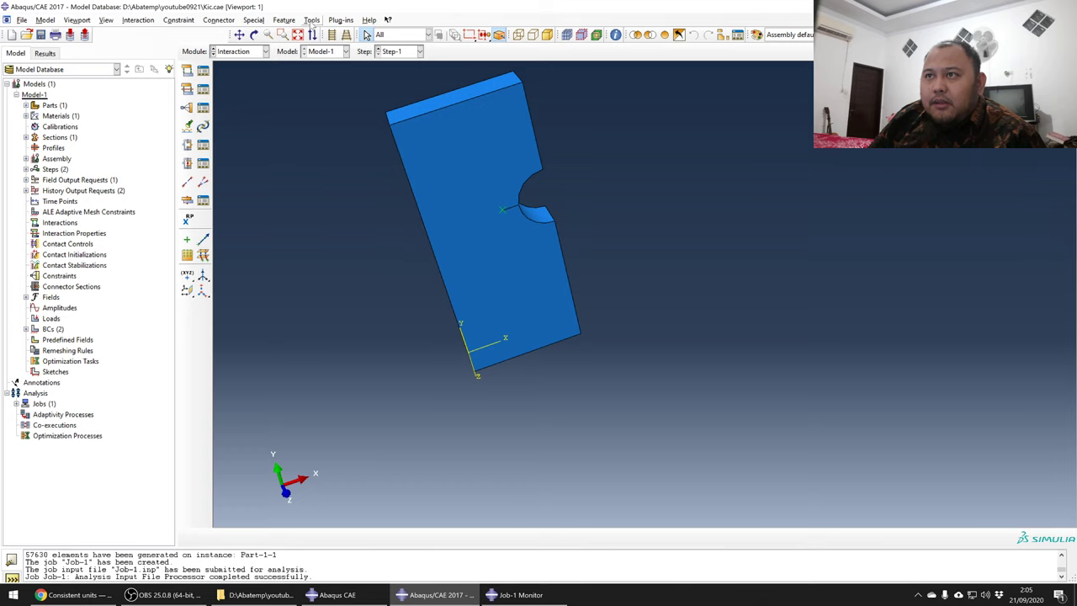
# - Examine the crack types offered for a new crack, including XFEM, and leave without creating one
pyautogui.click(311, 20)
pyautogui.moveTo(284, 20)
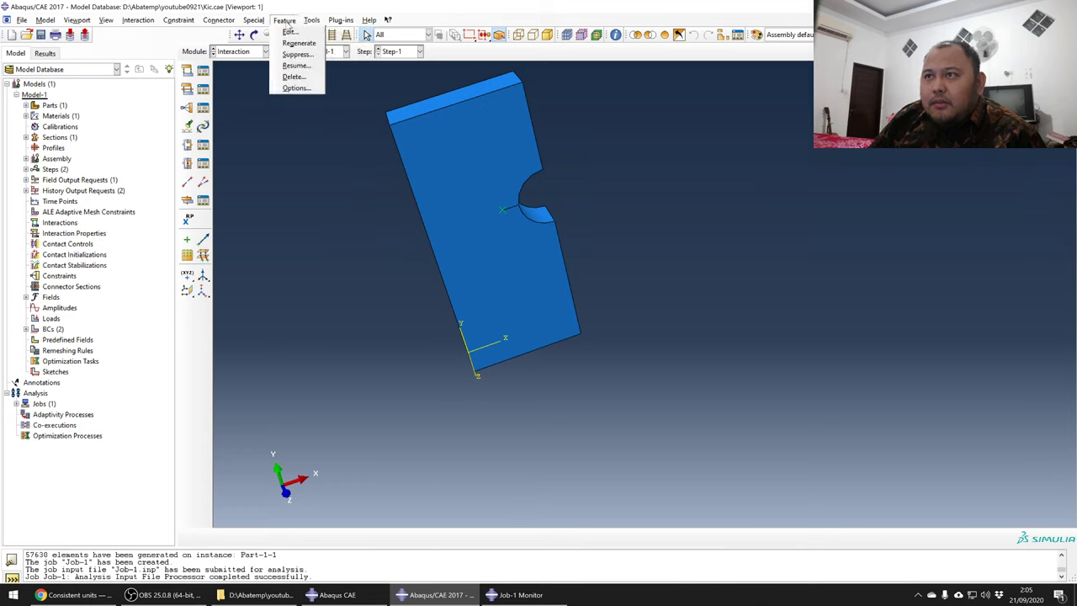
pyautogui.moveTo(251, 30)
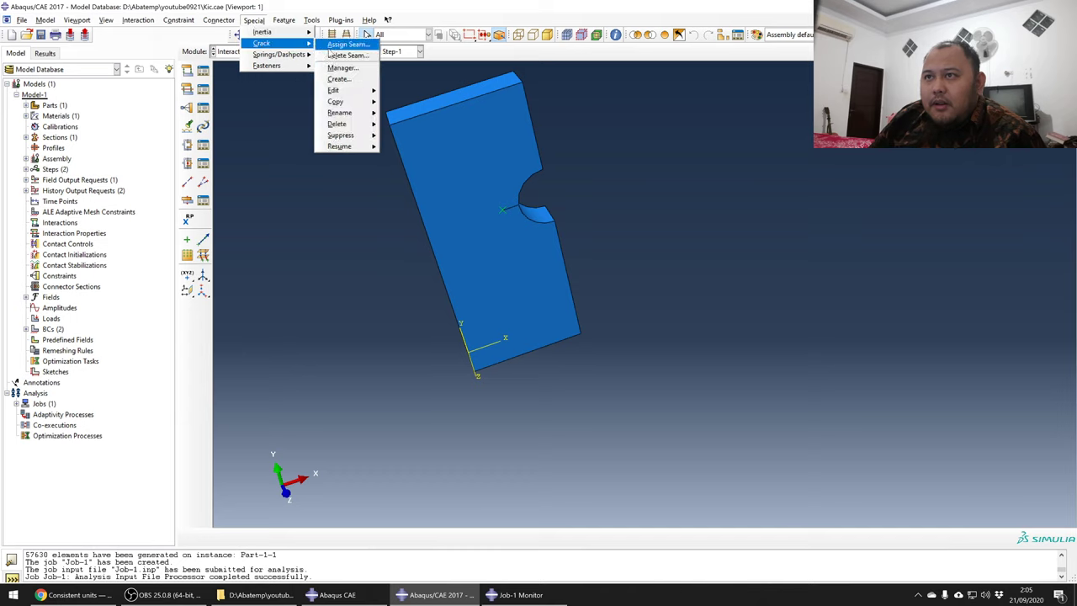
pyautogui.click(337, 78)
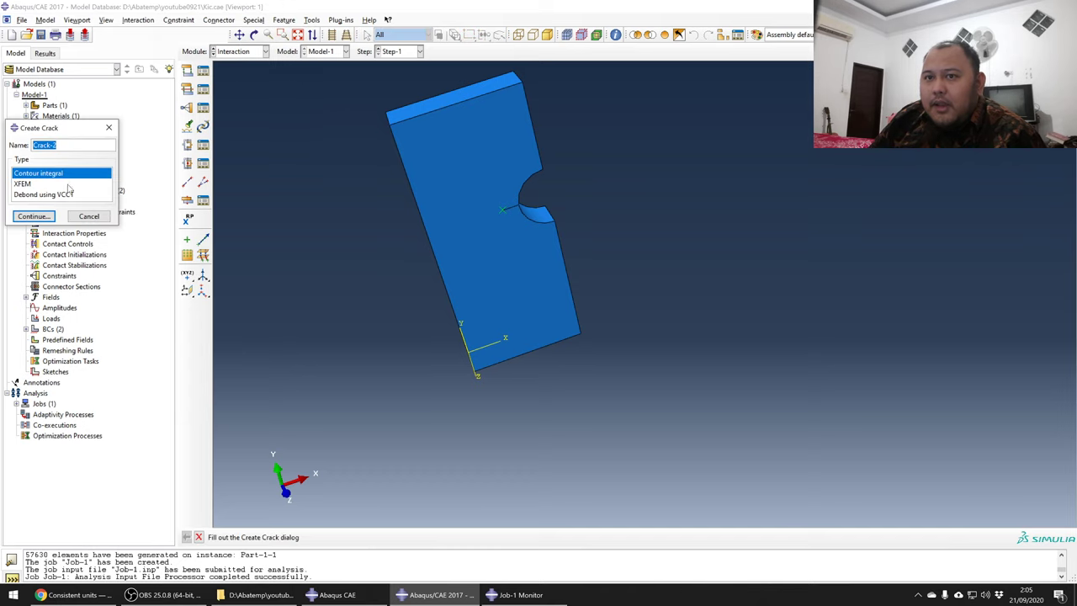
pyautogui.click(40, 184)
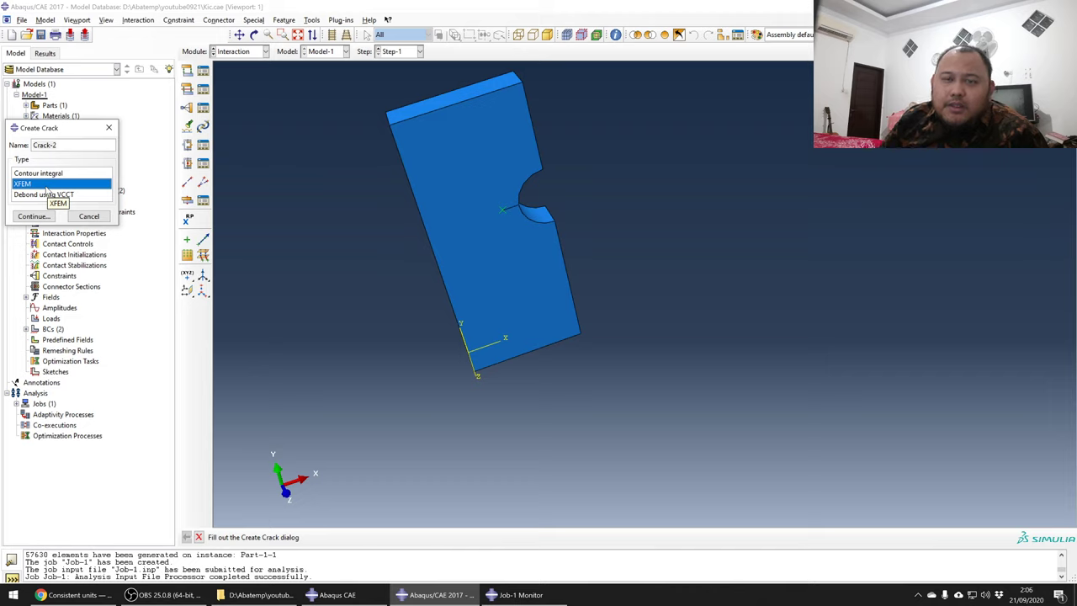
pyautogui.click(81, 217)
# - Check the running job's increments in its monitor and the computer's CPU load in Task Manager
pyautogui.click(515, 595)
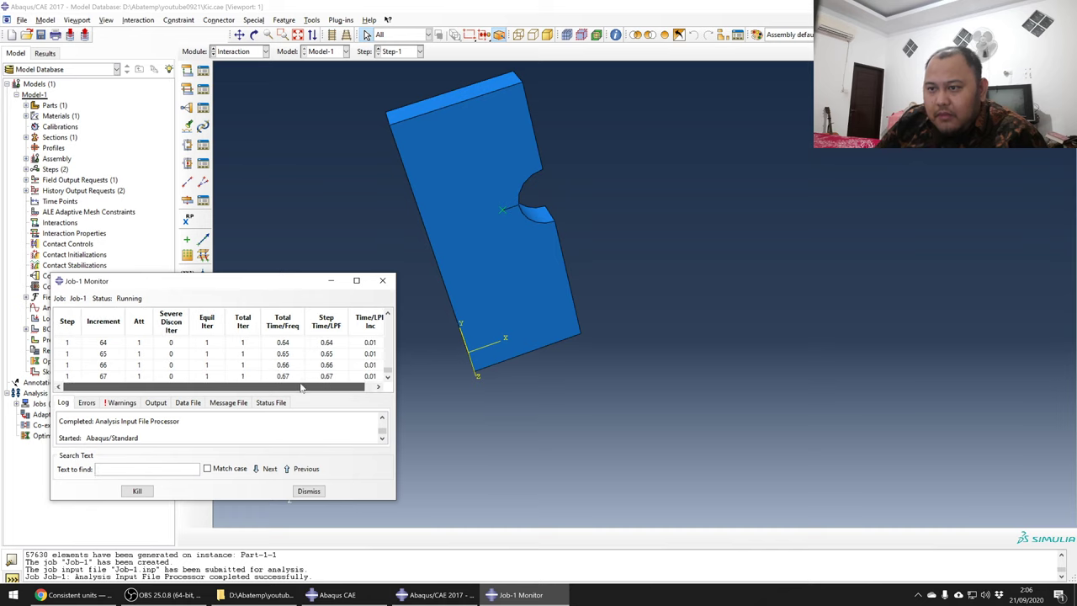
pyautogui.moveTo(294, 281); pyautogui.dragTo(292, 231)
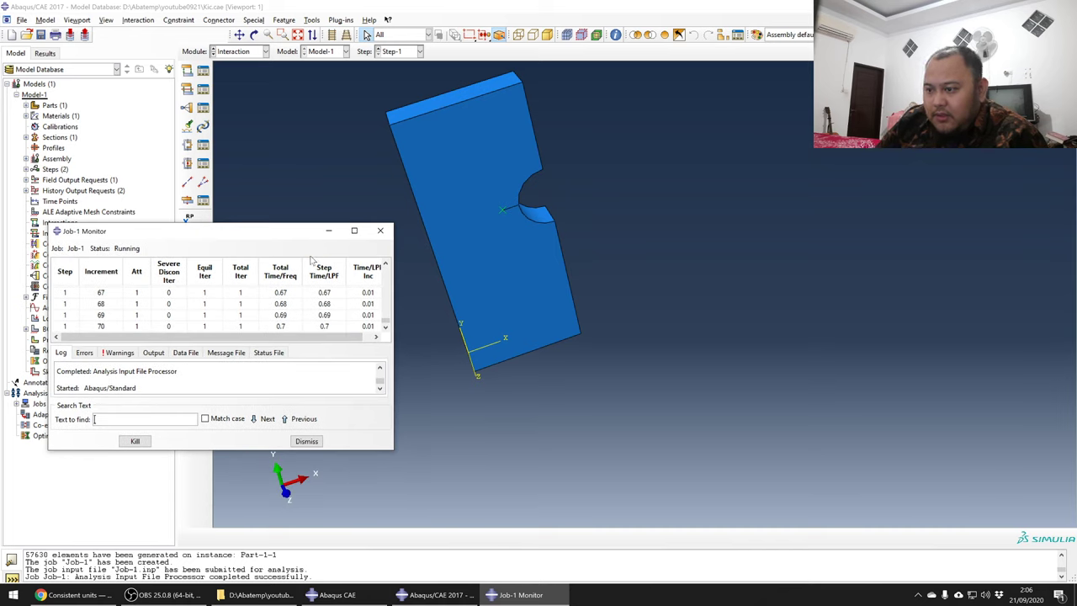
pyautogui.rightClick(627, 603)
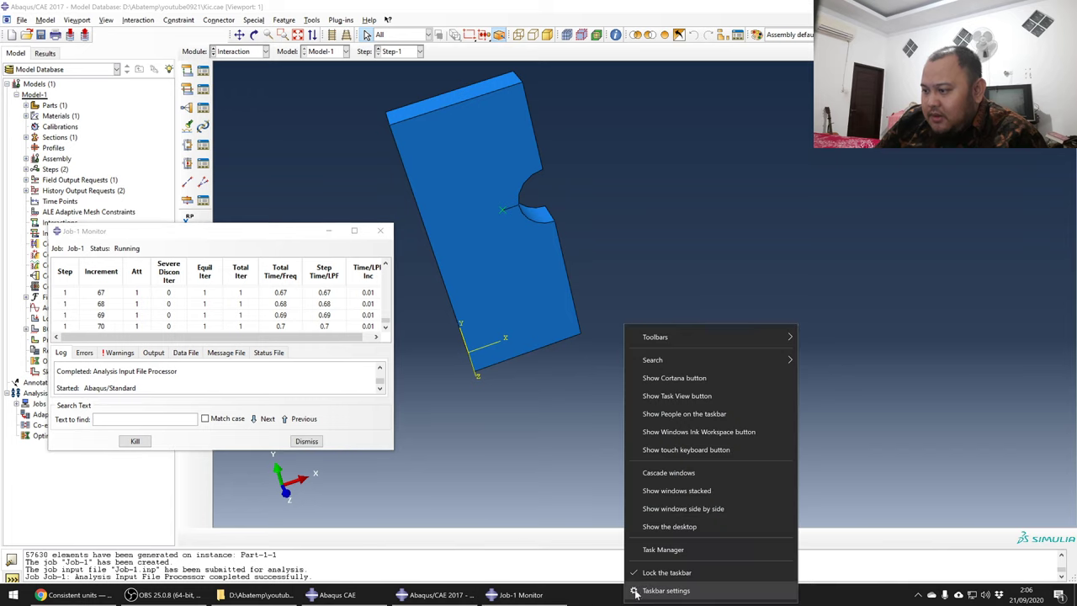
pyautogui.click(660, 550)
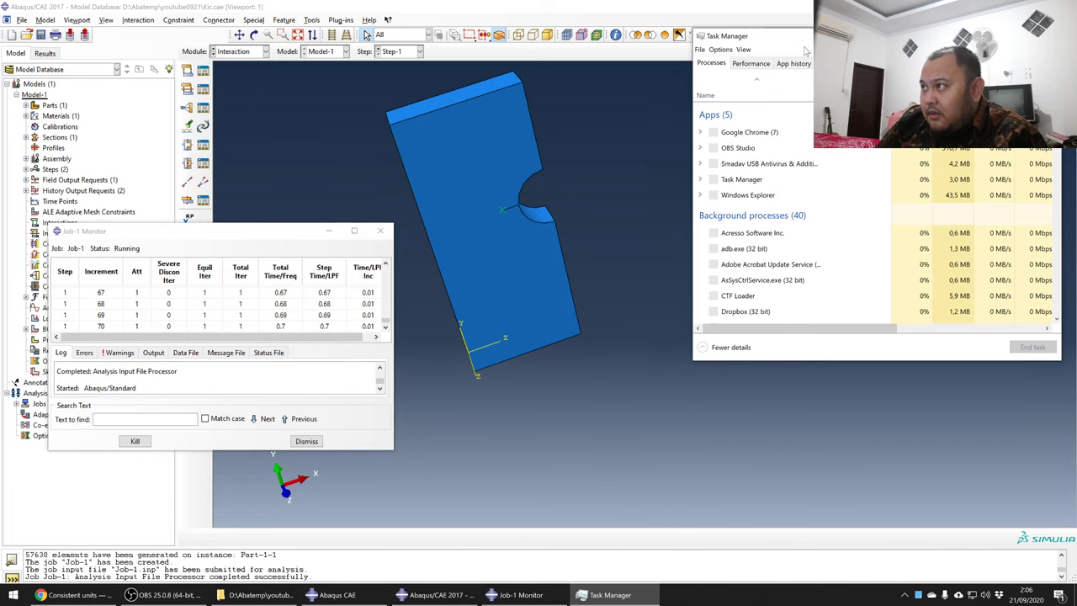
pyautogui.moveTo(811, 37); pyautogui.dragTo(392, 99)
pyautogui.click(490, 120)
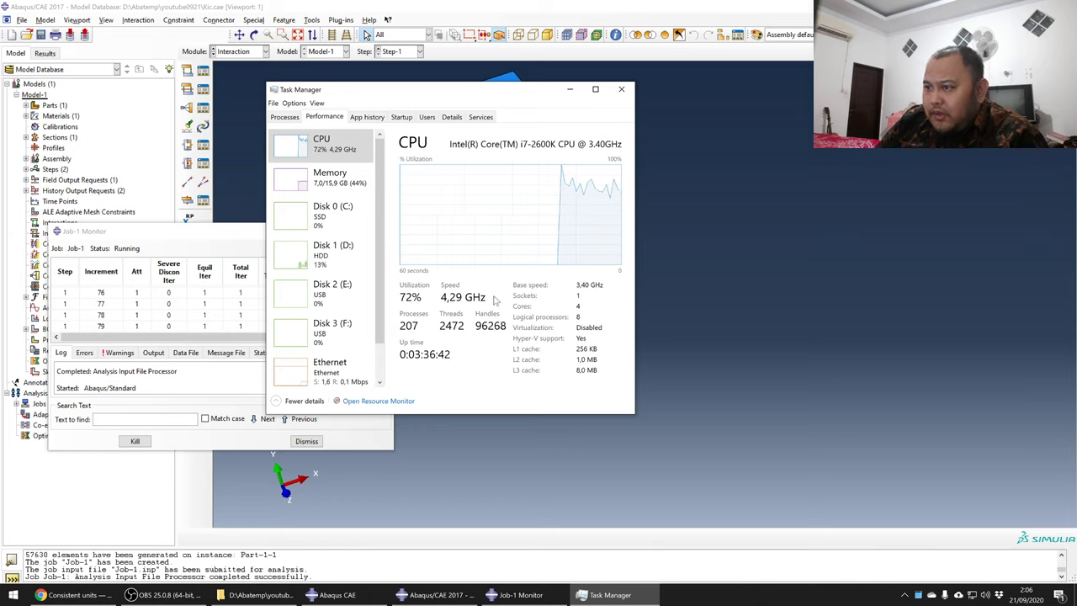
pyautogui.click(621, 88)
pyautogui.click(673, 147)
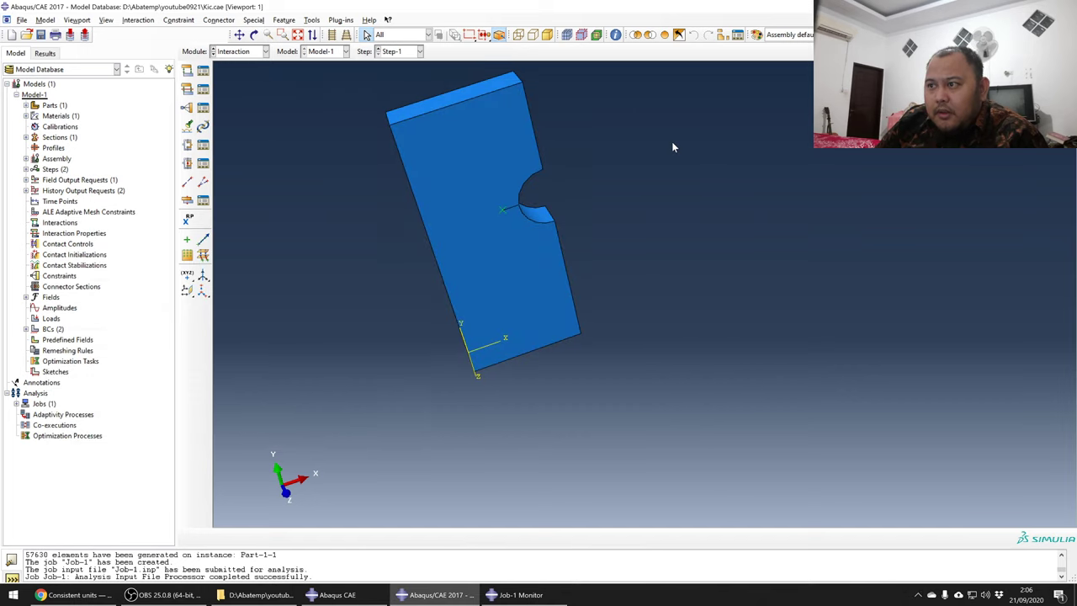
# - Enlarge the Job-1 monitor, examine its message, data and status files for solver and convergence details, and dismiss it
pyautogui.click(515, 595)
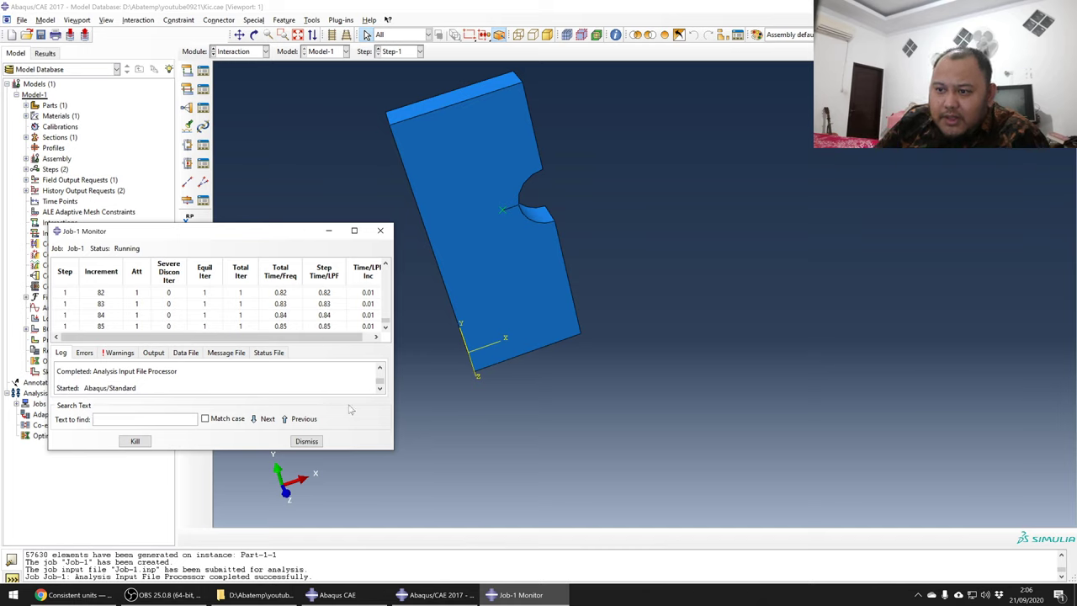
pyautogui.moveTo(392, 453); pyautogui.dragTo(498, 495)
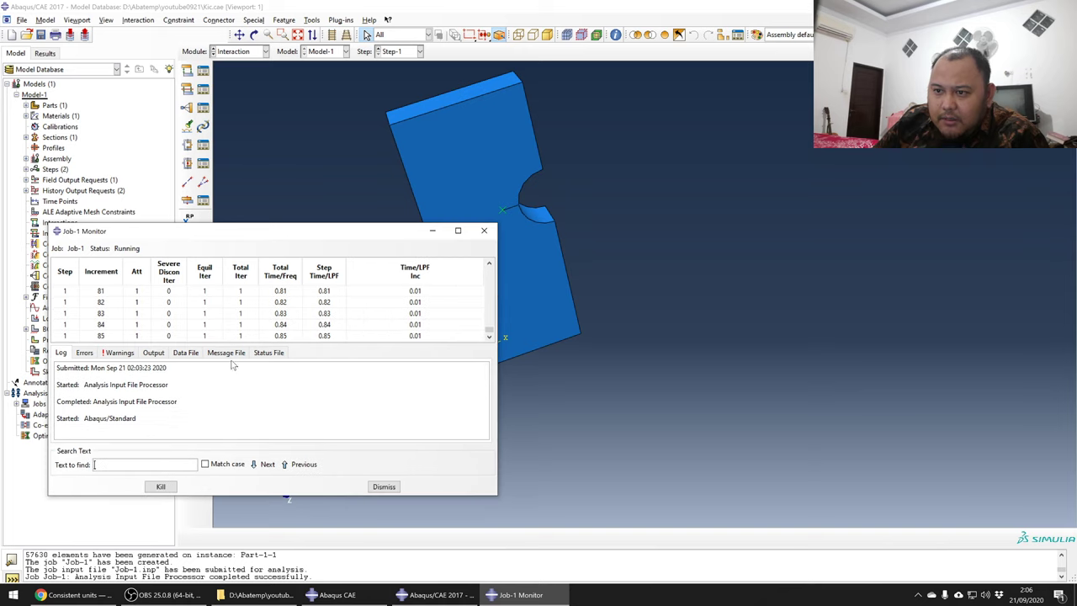
pyautogui.click(233, 356)
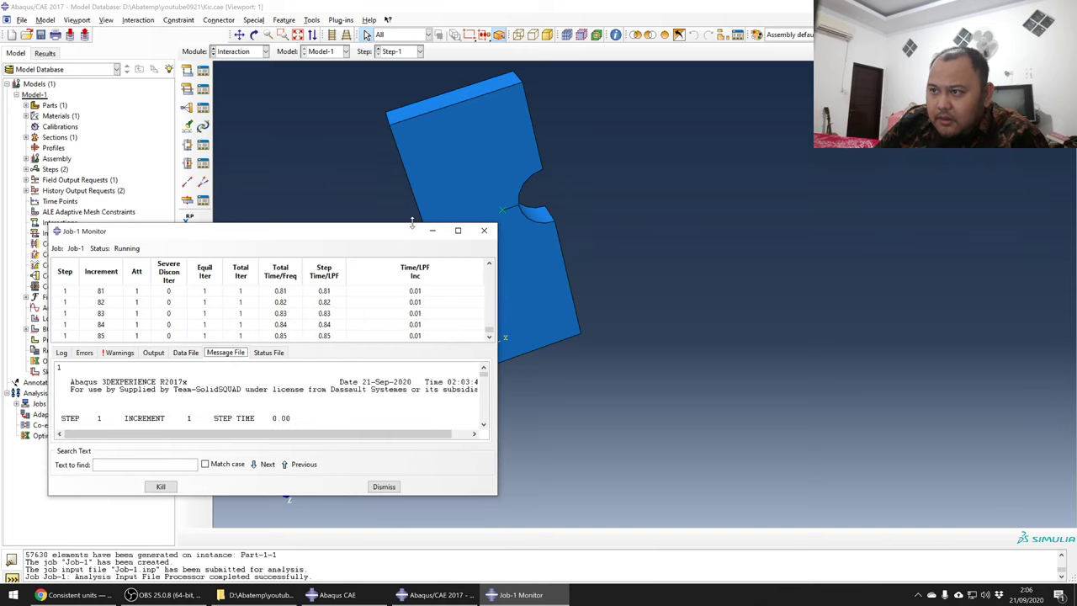
pyautogui.moveTo(413, 223); pyautogui.dragTo(416, 49)
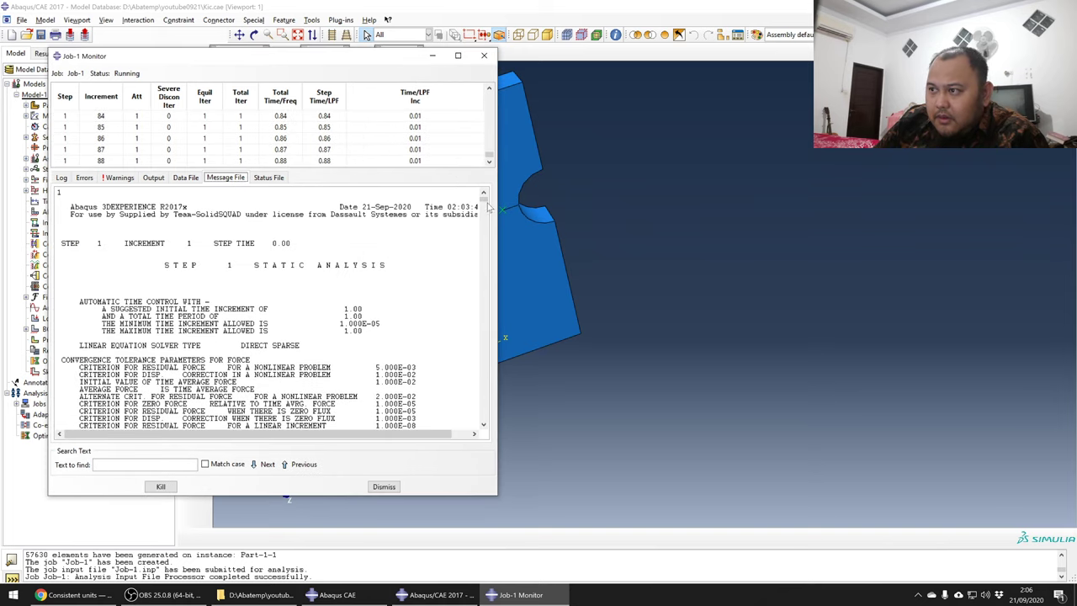
pyautogui.moveTo(484, 195); pyautogui.dragTo(486, 435)
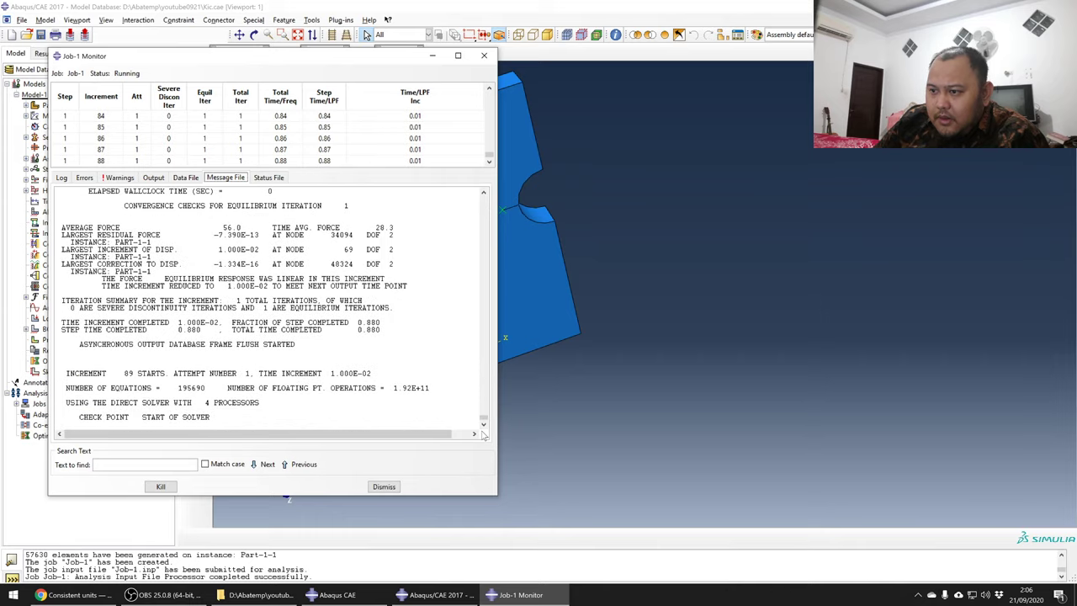
pyautogui.scroll(2, 270, 309)
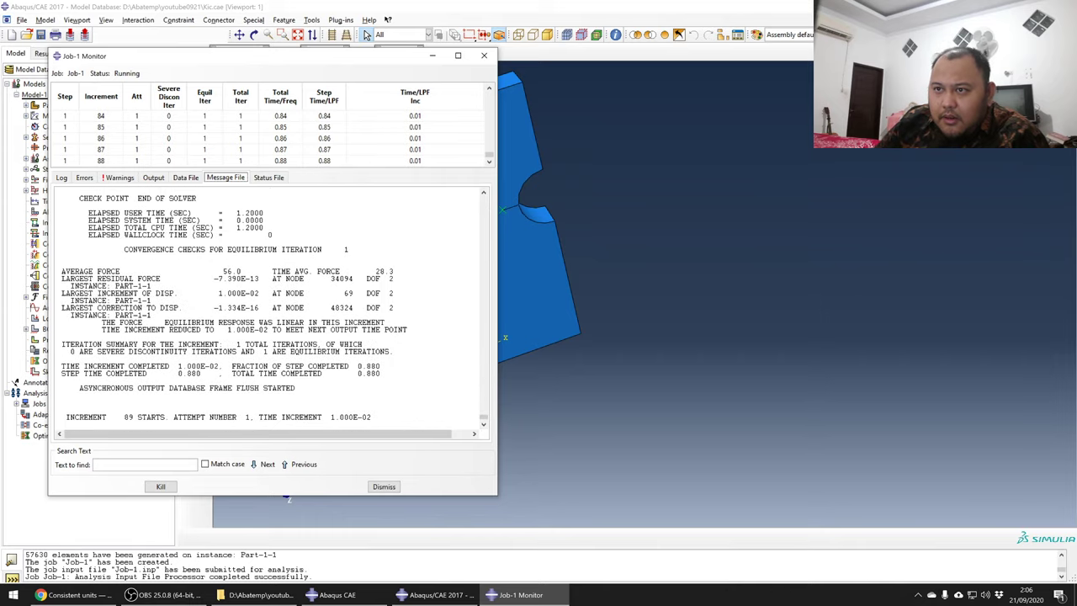
pyautogui.click(186, 178)
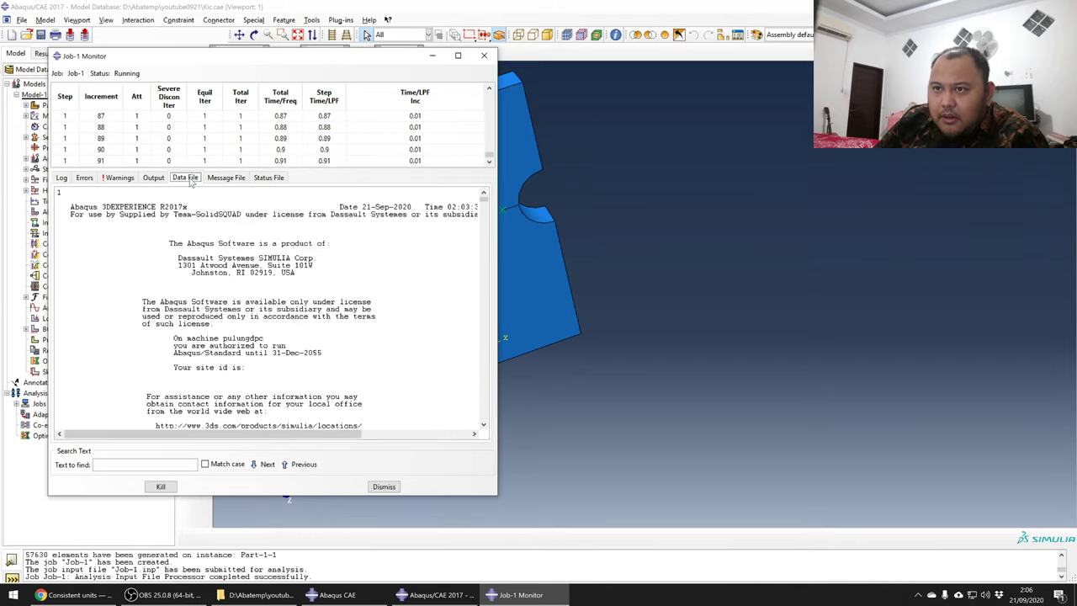
pyautogui.click(261, 180)
pyautogui.click(233, 179)
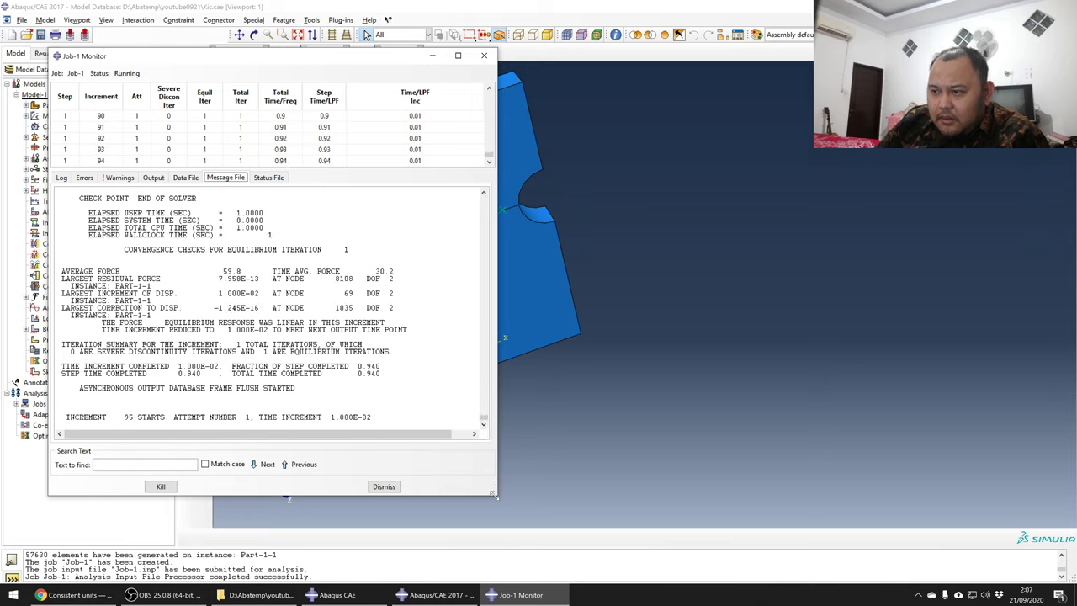
pyautogui.scroll(3, 383, 412)
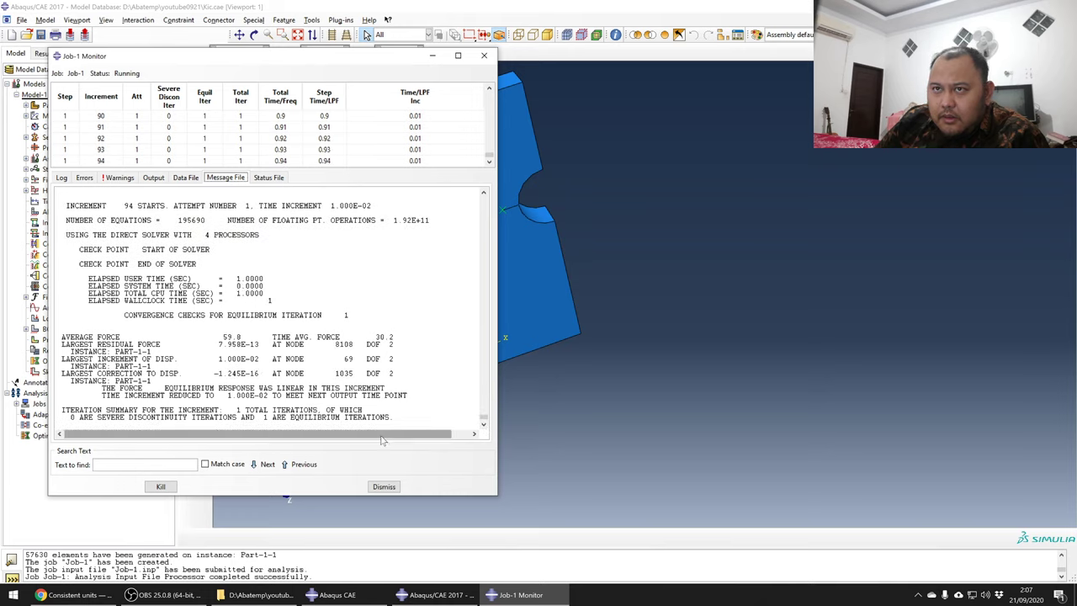
pyautogui.click(384, 486)
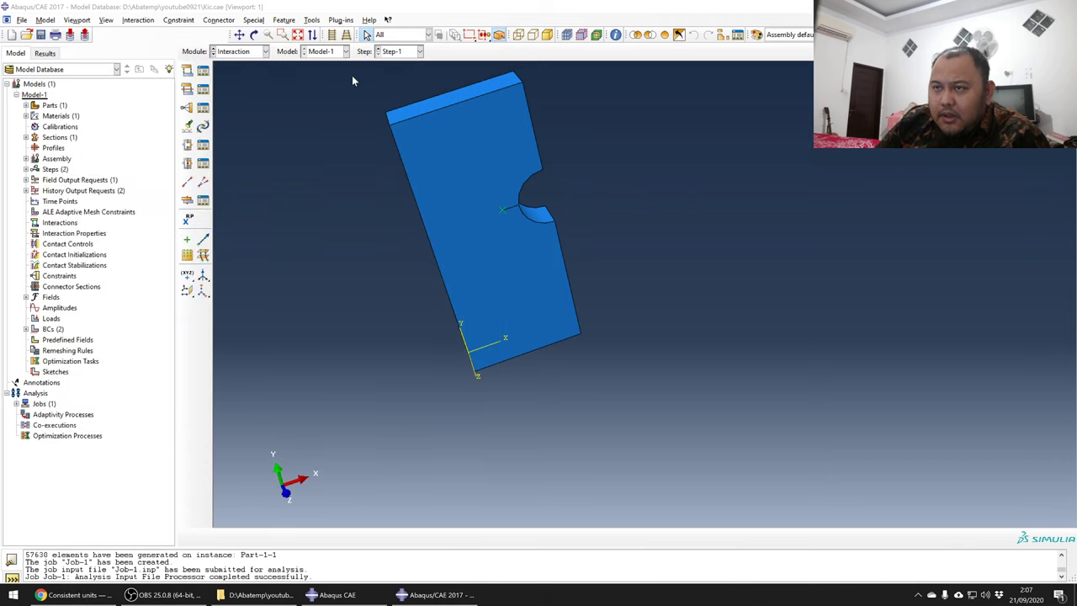
# - Check the interaction manager, then the field and history output requests of Step-1, and close the request managers without changes
pyautogui.click(203, 70)
pyautogui.click(243, 52)
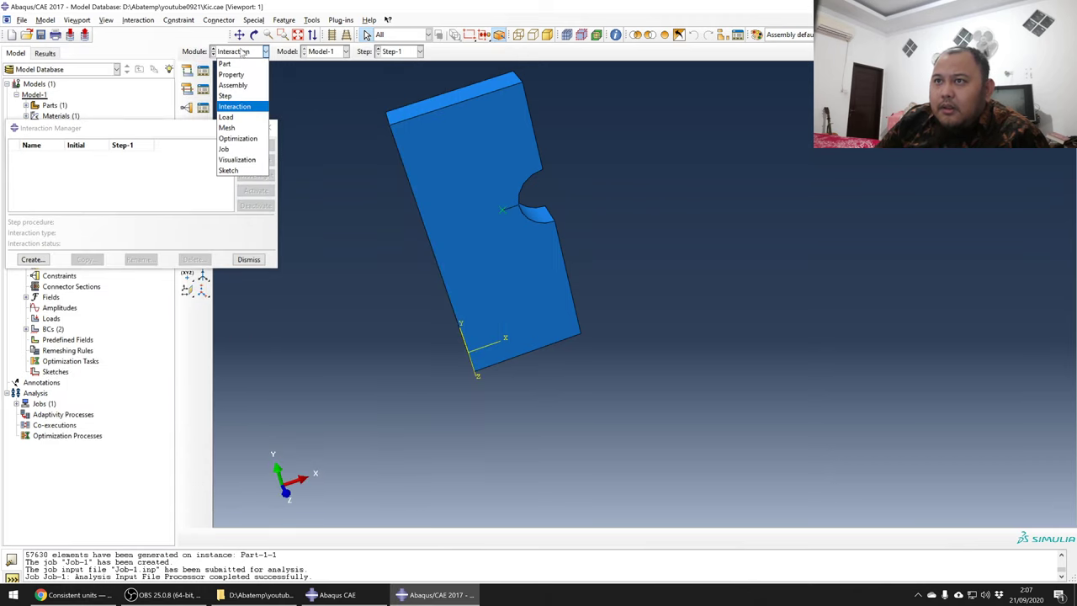
pyautogui.click(244, 53)
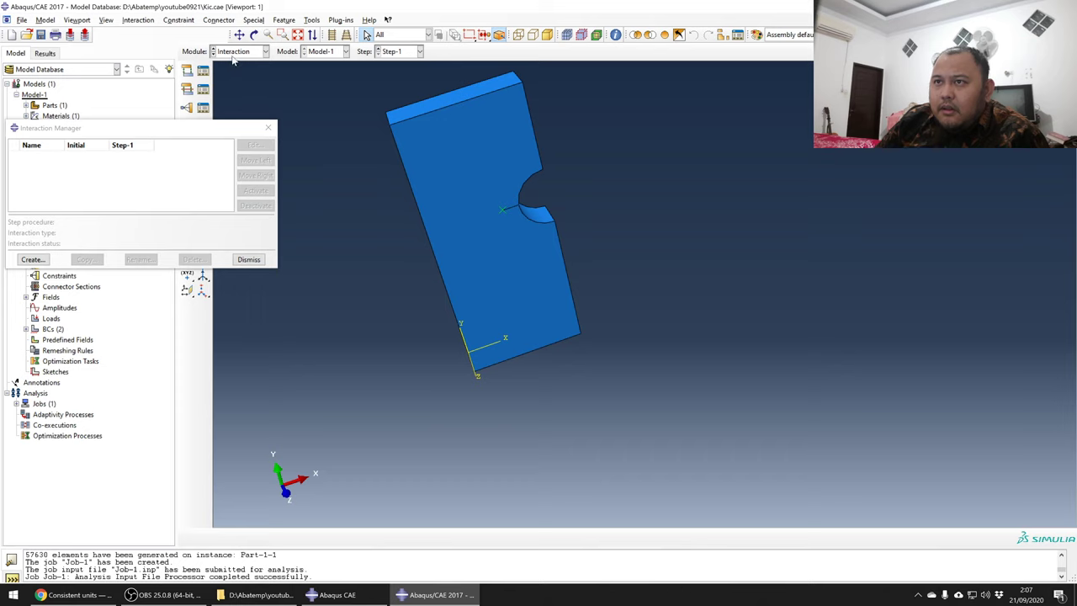
pyautogui.click(240, 51)
pyautogui.click(224, 96)
pyautogui.click(203, 89)
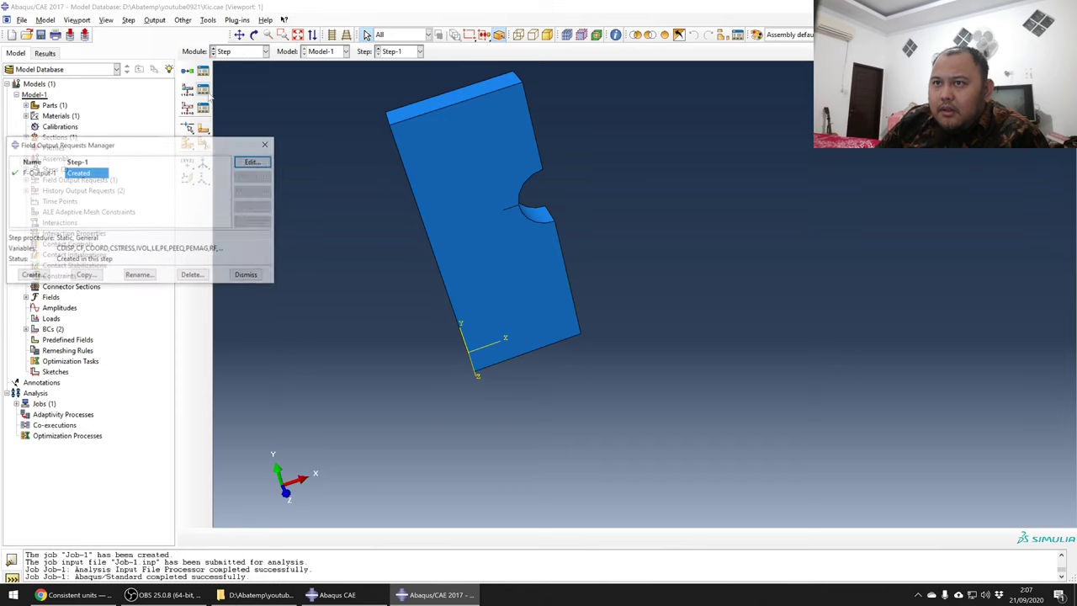
pyautogui.click(267, 145)
pyautogui.click(203, 107)
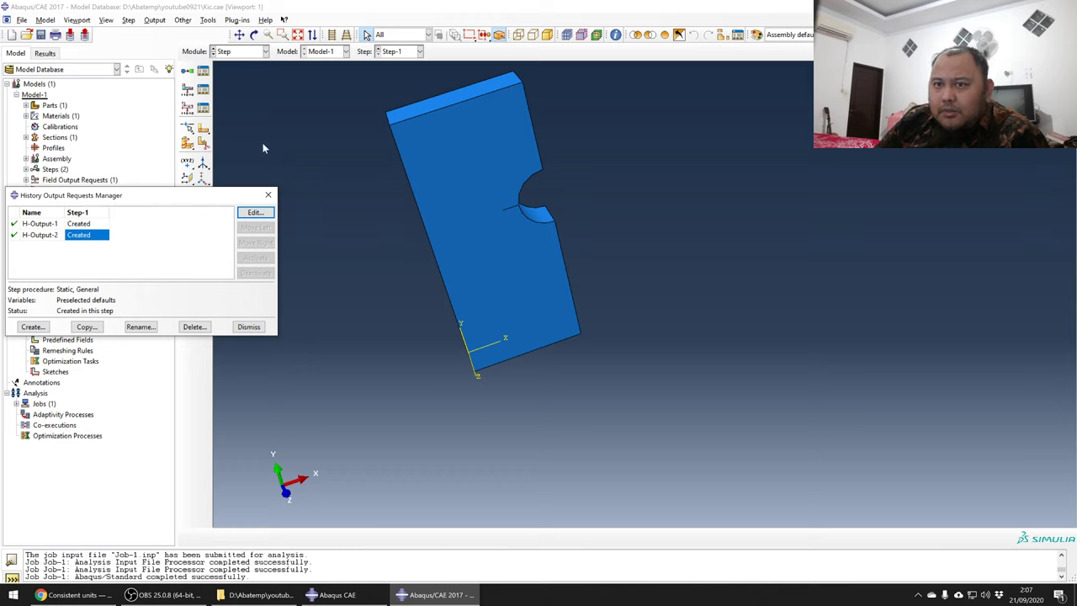
pyautogui.click(268, 195)
# - Open the results of Job-1 and plot Mises stress contours on the deformed plate in a front view around the crack tip
pyautogui.click(265, 52)
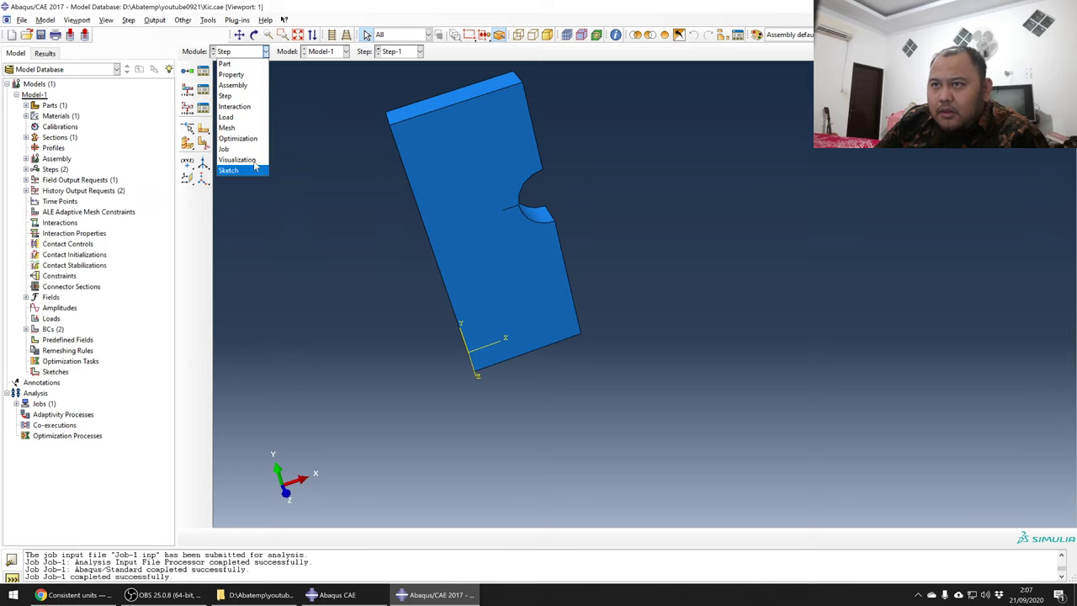
pyautogui.click(223, 149)
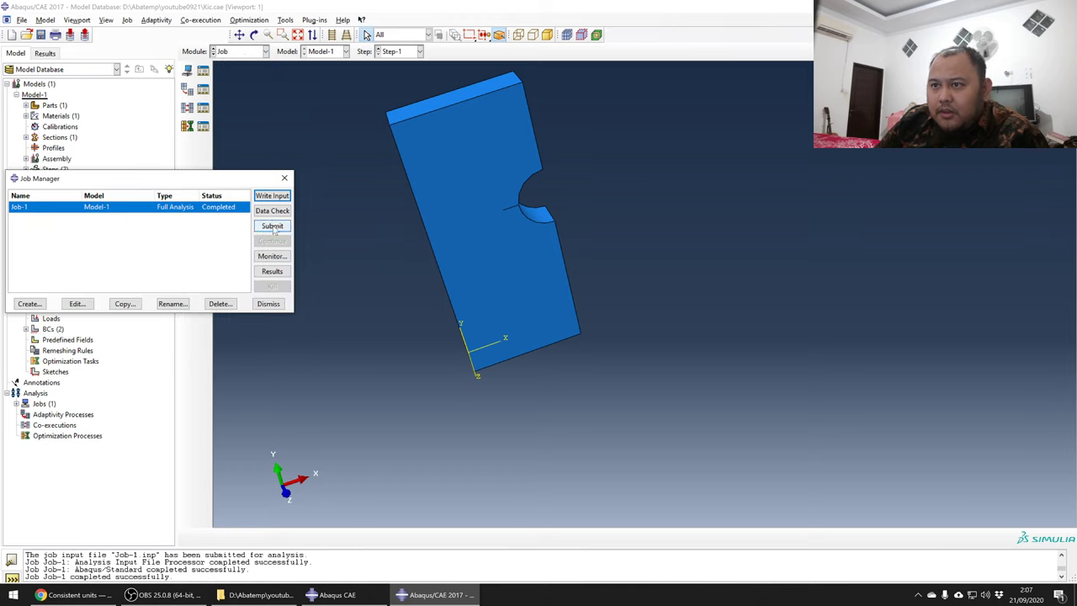
pyautogui.click(272, 270)
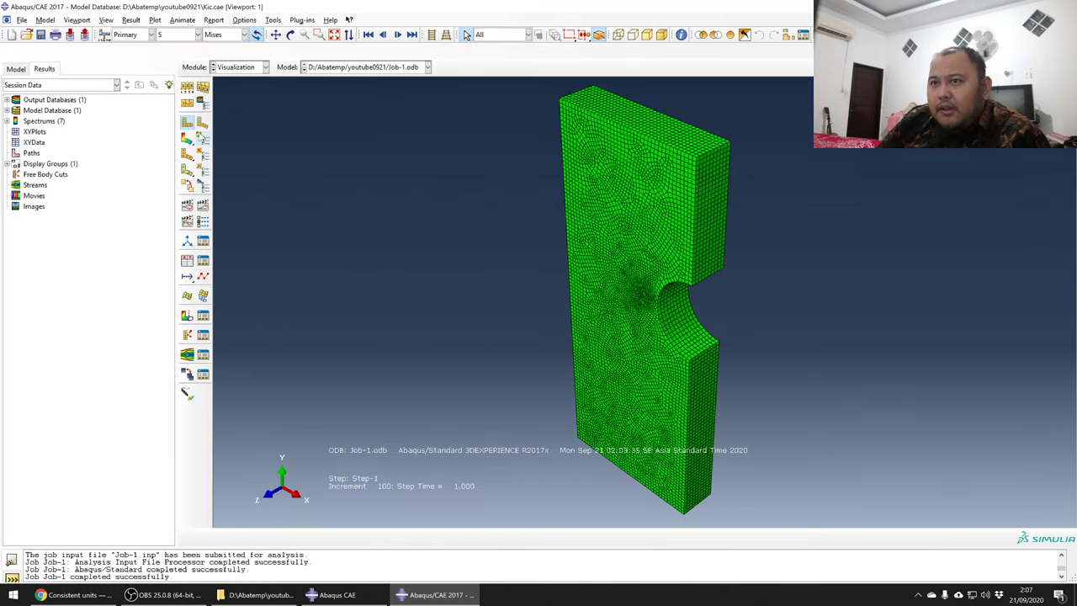
pyautogui.click(187, 139)
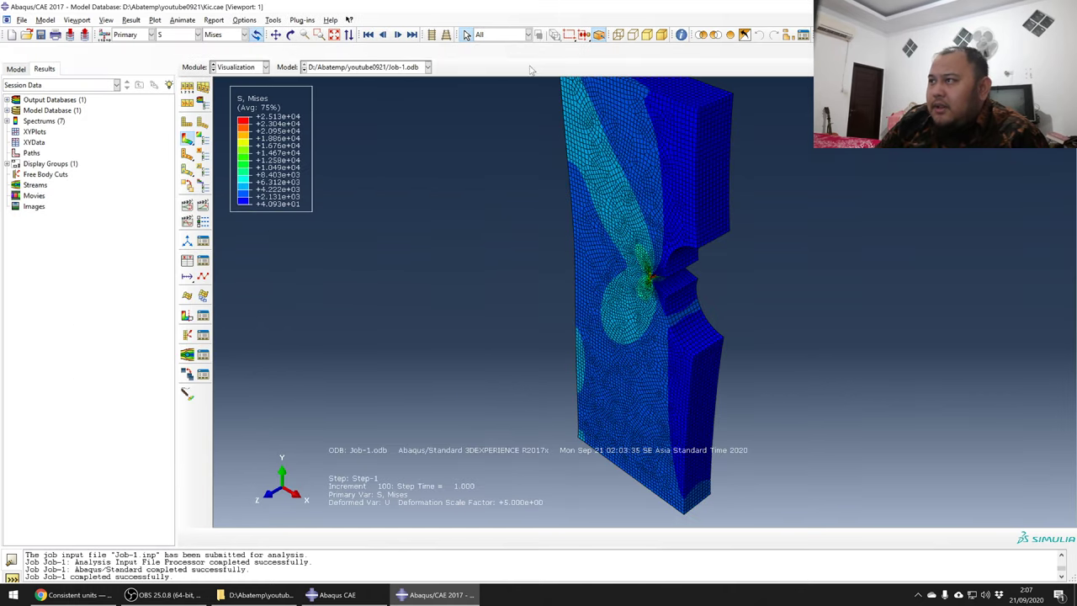
pyautogui.click(618, 34)
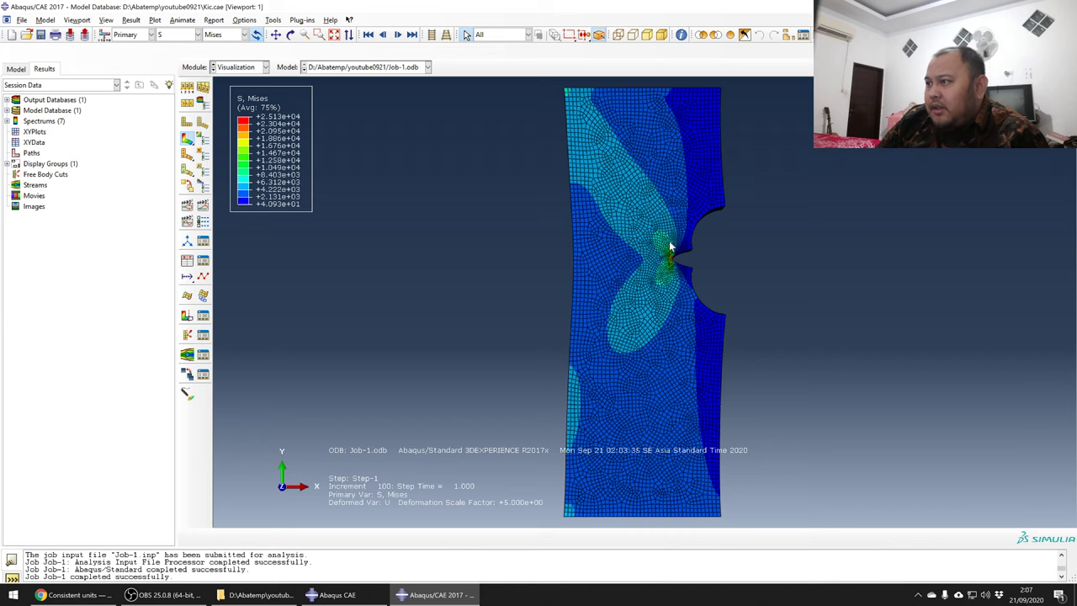
pyautogui.scroll(5, 671, 247)
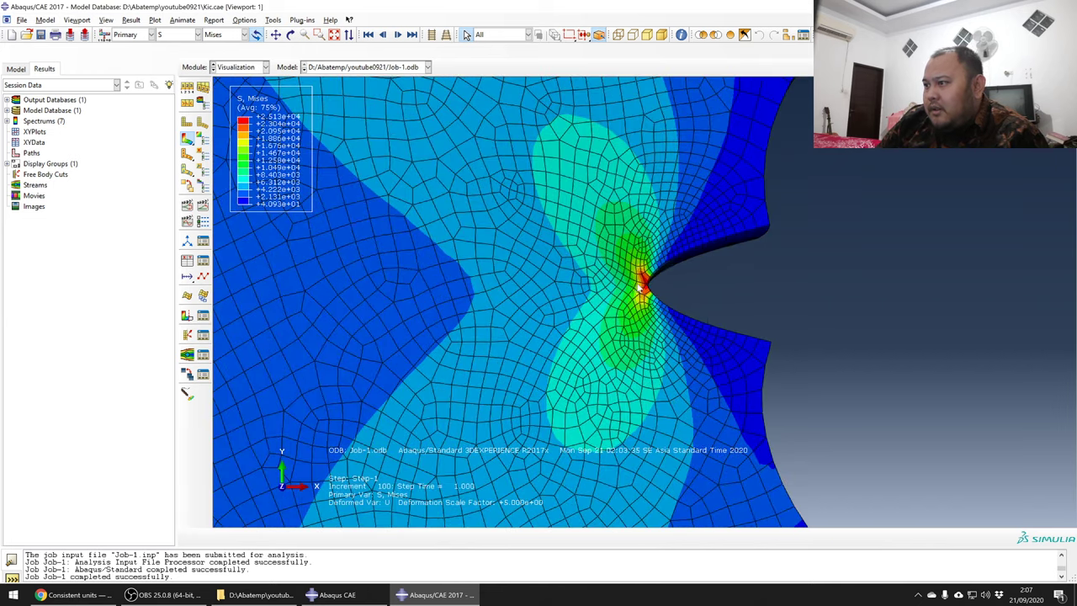
pyautogui.scroll(3, 644, 287)
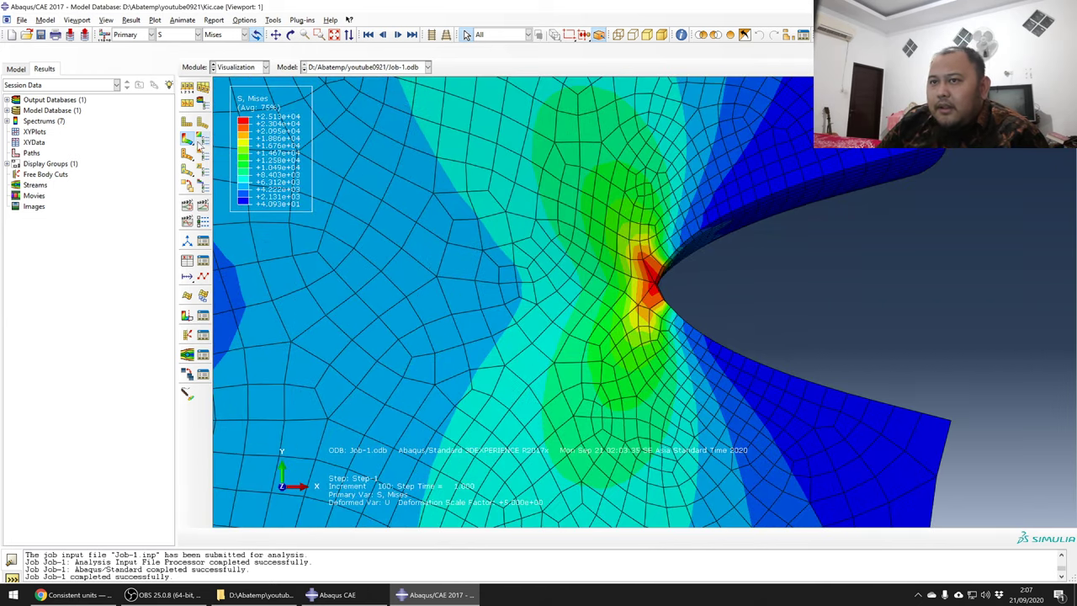
# - Animate the time history of the Mises contours, examine the crack opening from an oblique angle, and stop the animation
pyautogui.click(203, 204)
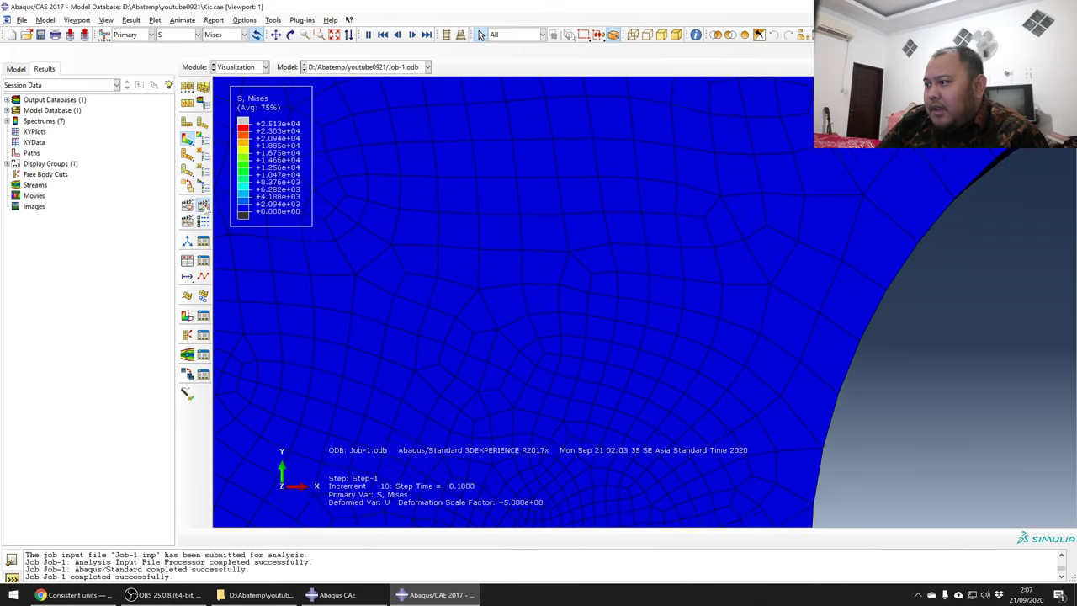
pyautogui.scroll(-5, 528, 211)
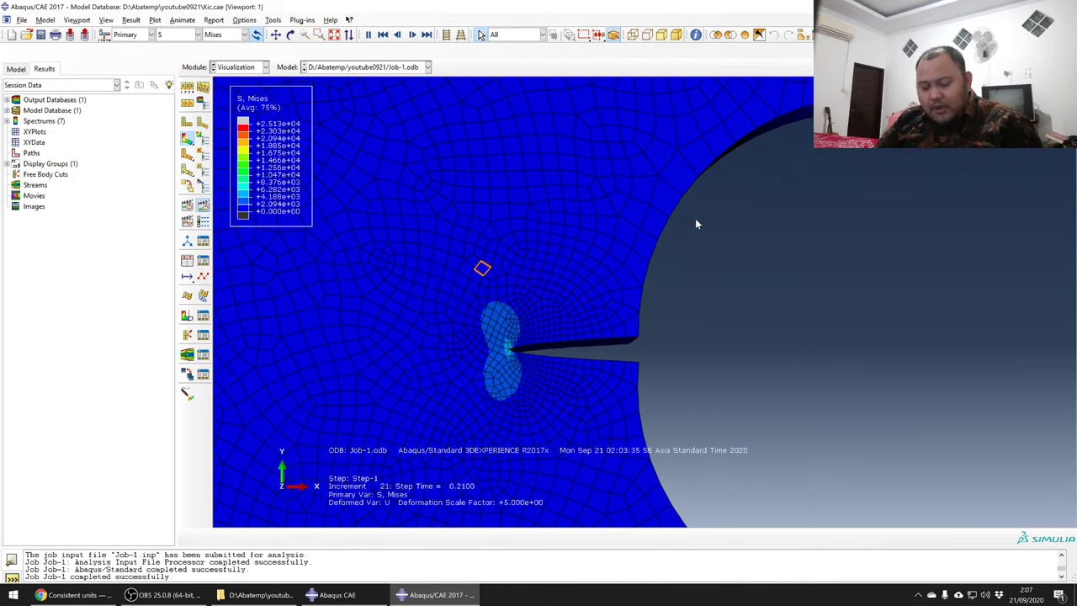
pyautogui.keyDown('ctrl'); pyautogui.keyDown('alt'); pyautogui.moveTo(695, 224); pyautogui.dragTo(616, 274); pyautogui.keyUp('alt'); pyautogui.keyUp('ctrl')
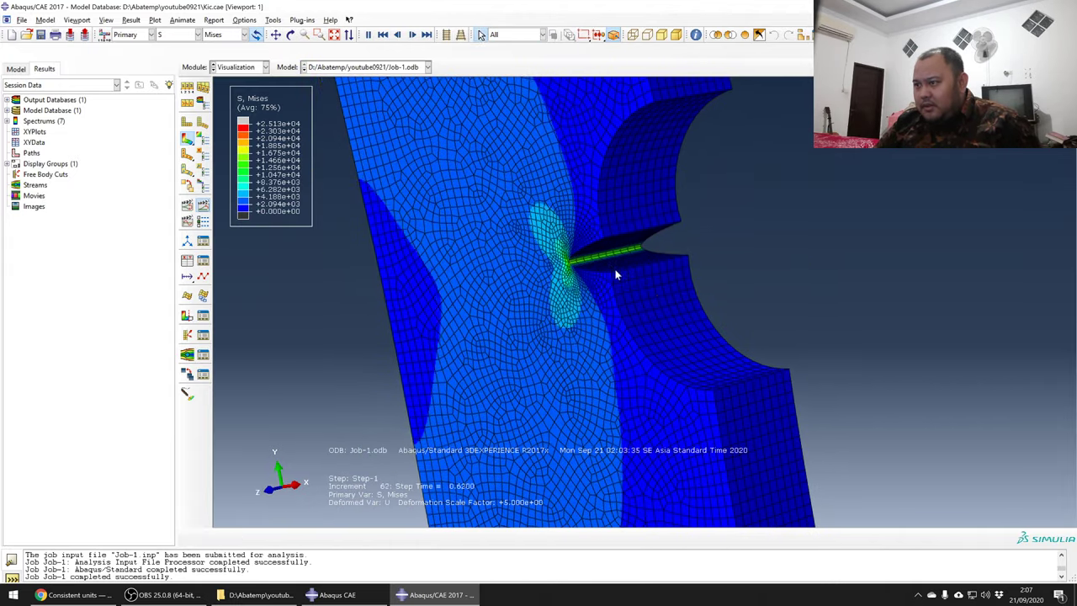
pyautogui.scroll(6, 606, 250)
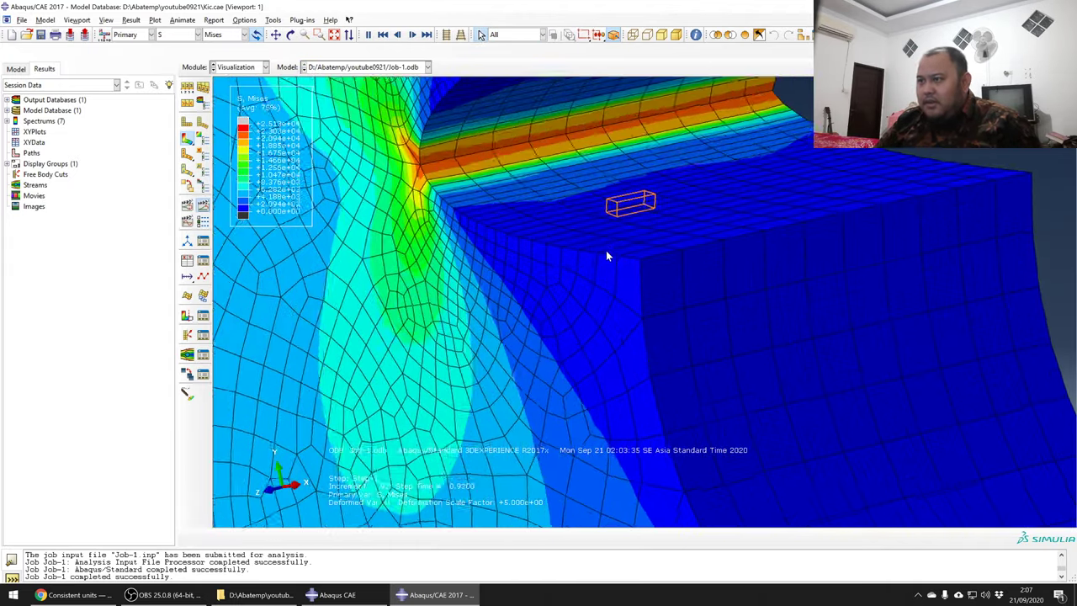
pyautogui.scroll(-8, 599, 263)
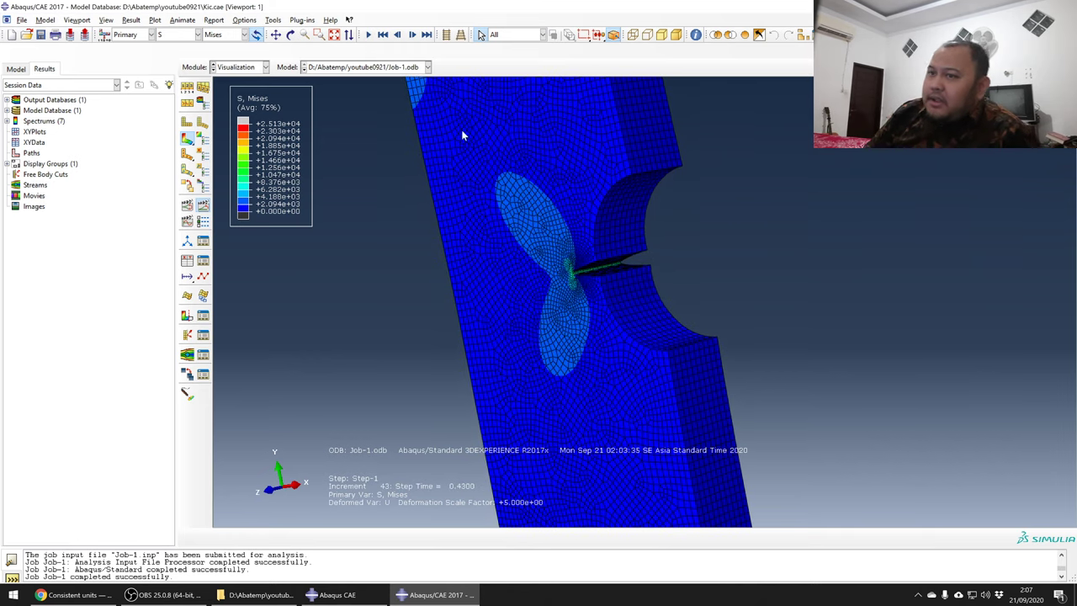
# - Return to the Job module, reopen the Job-1 monitor, and review the end of its message and status files
pyautogui.click(250, 69)
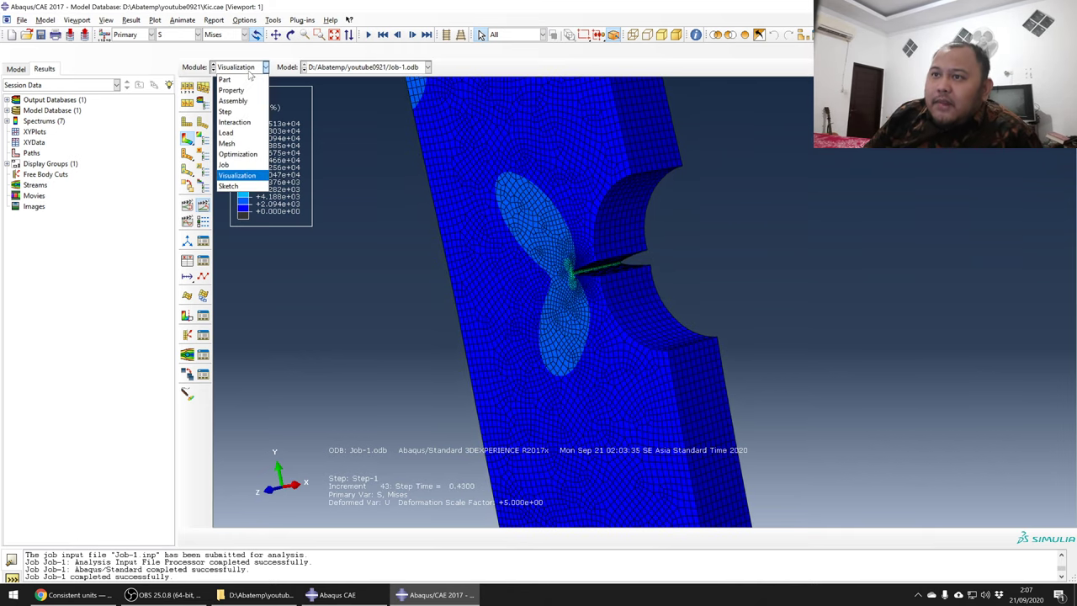
pyautogui.click(239, 165)
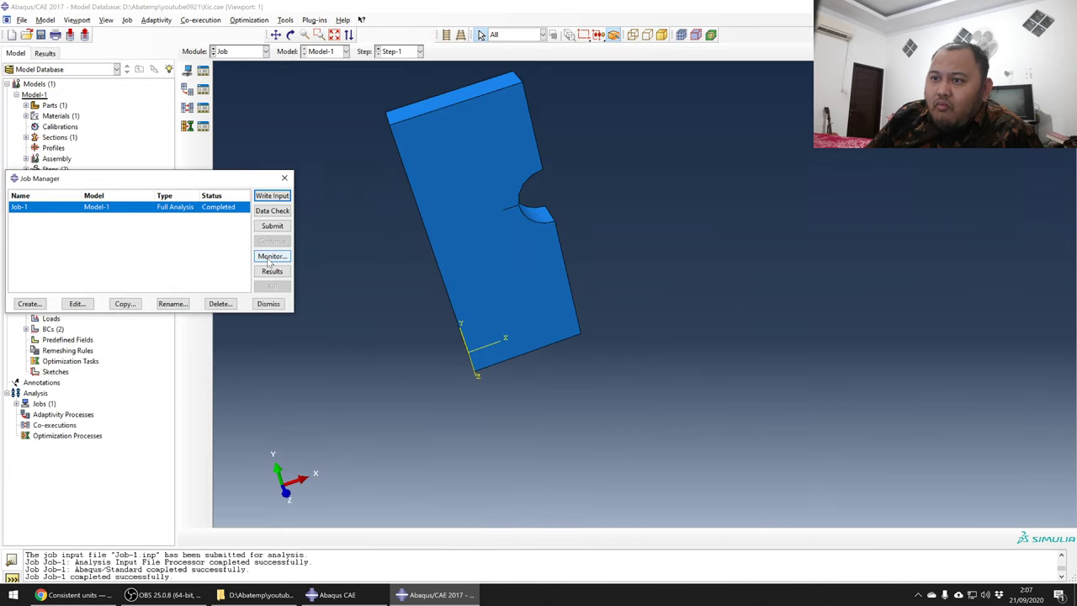
pyautogui.click(270, 258)
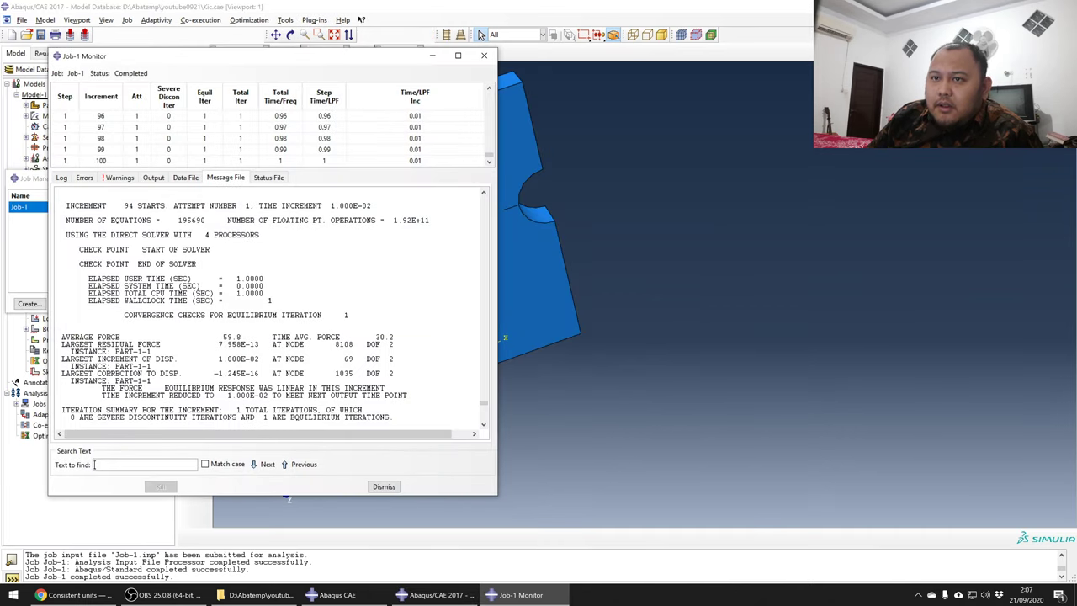
pyautogui.scroll(-5, 484, 416)
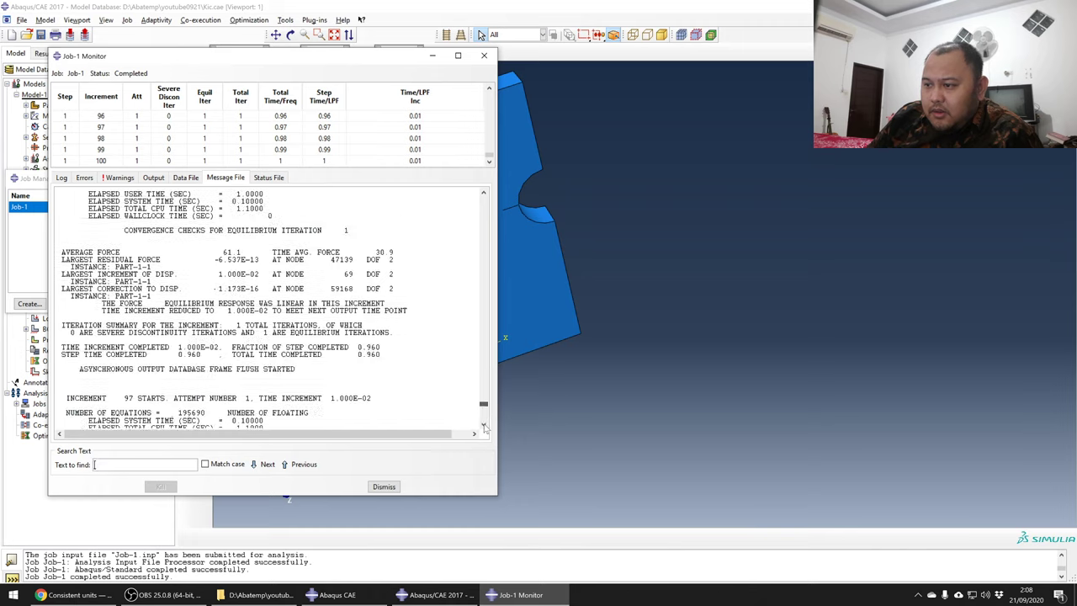
pyautogui.scroll(2, 483, 418)
pyautogui.scroll(10, 484, 418)
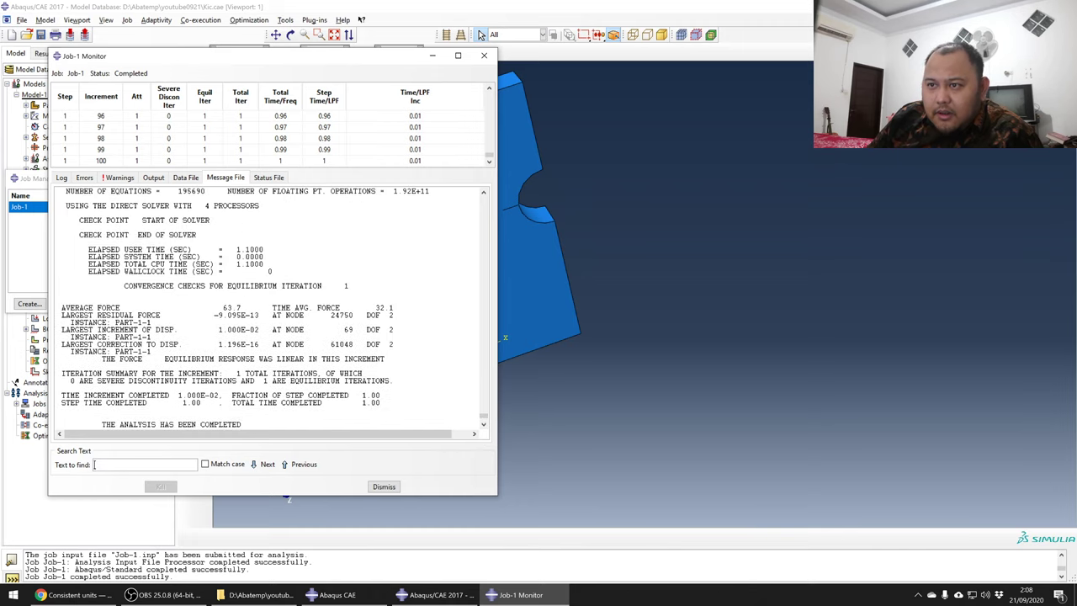
pyautogui.scroll(10, 484, 416)
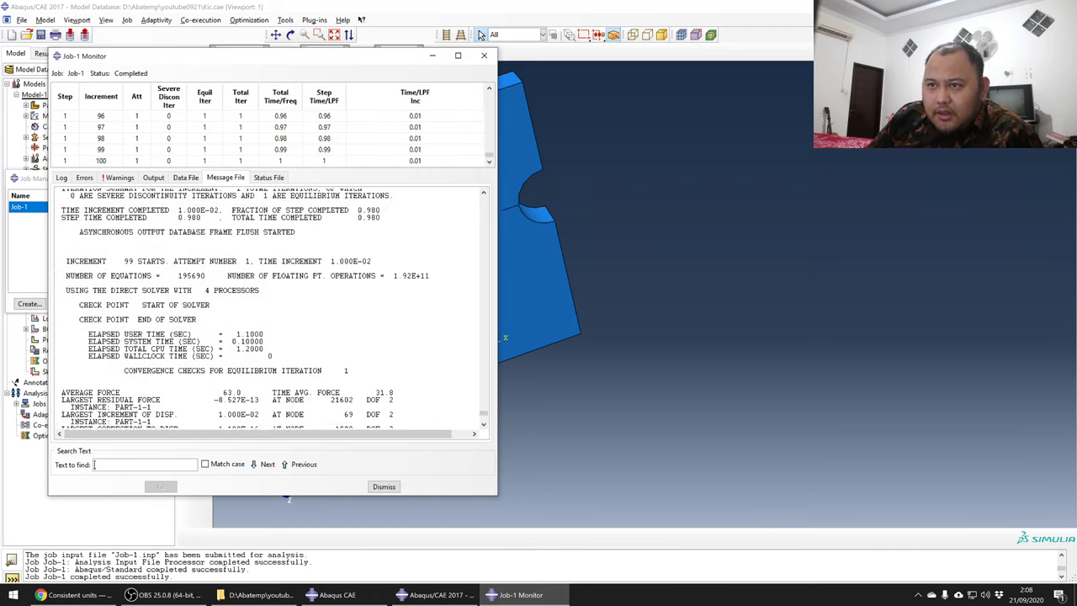
pyautogui.click(271, 178)
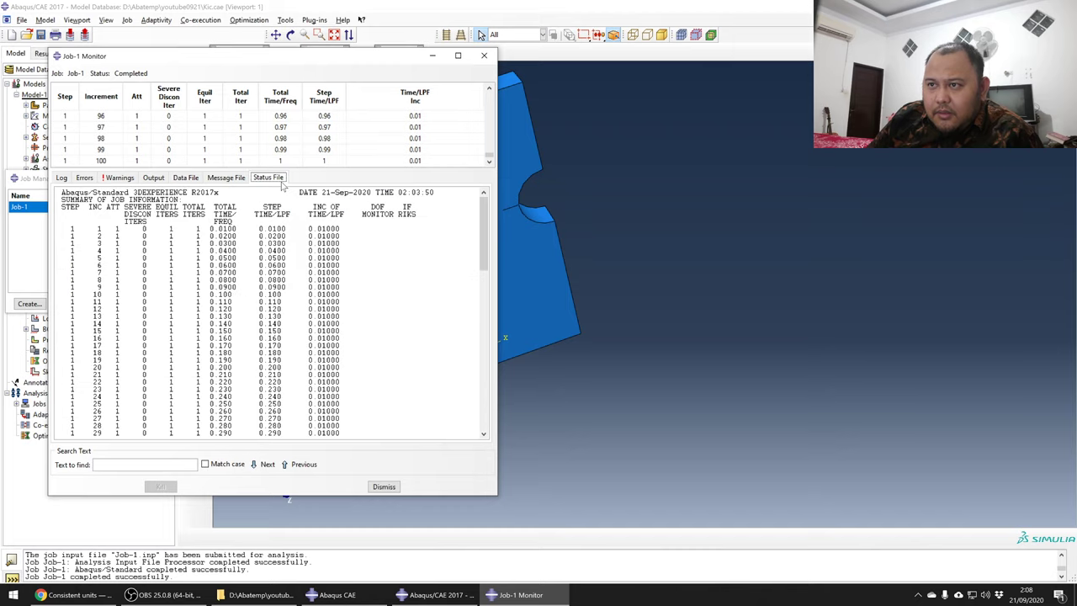
pyautogui.moveTo(484, 231); pyautogui.dragTo(484, 396)
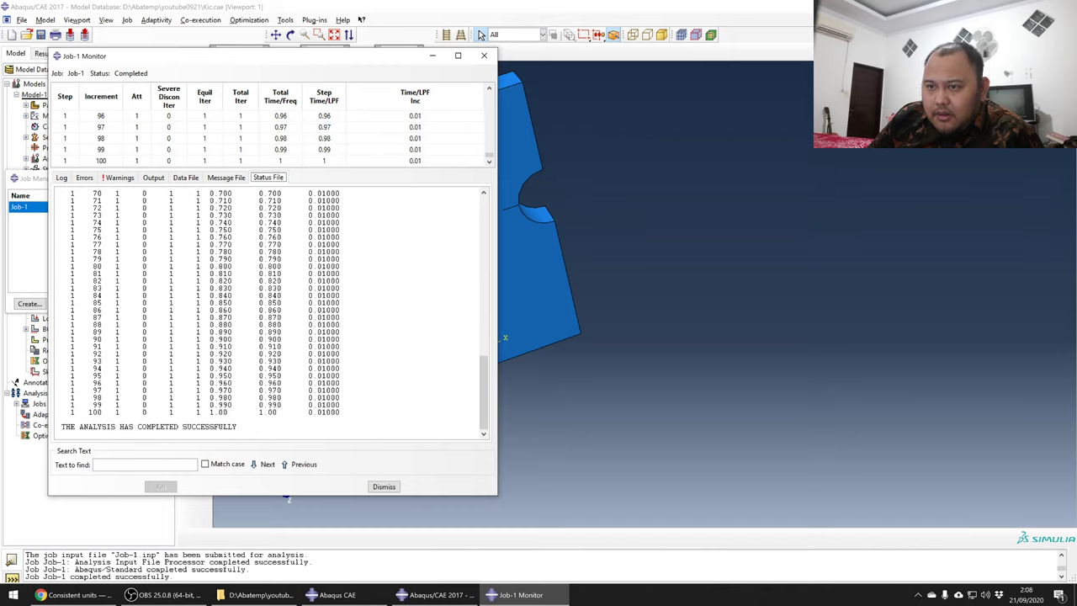
# - Locate the K factor estimates of the final increment in the Job-1 data file
pyautogui.click(184, 178)
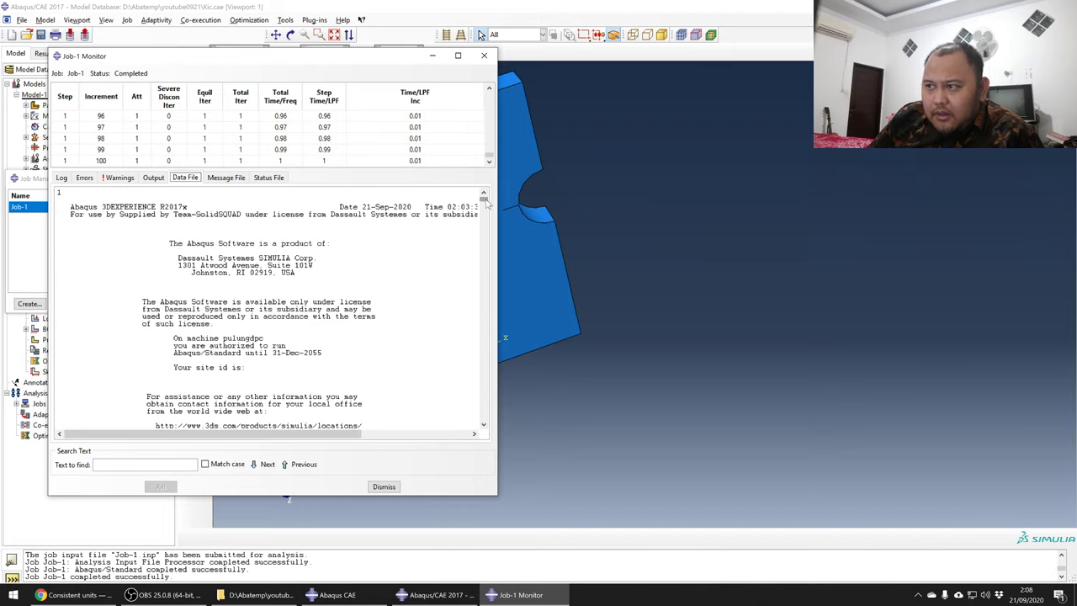
pyautogui.moveTo(484, 199); pyautogui.dragTo(483, 416)
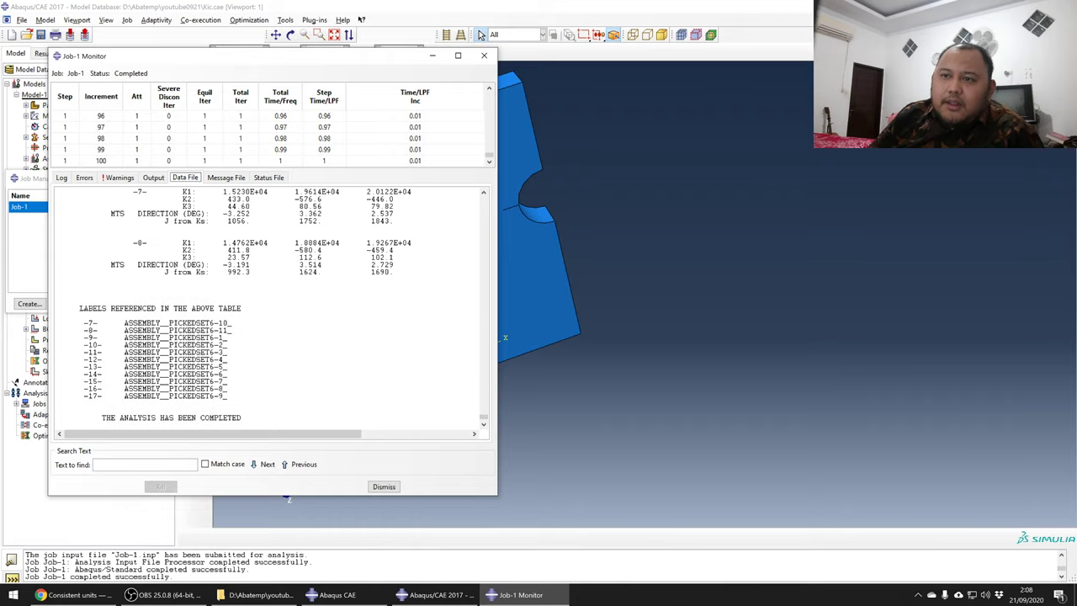
pyautogui.scroll(4, 269, 312)
pyautogui.scroll(4, 270, 311)
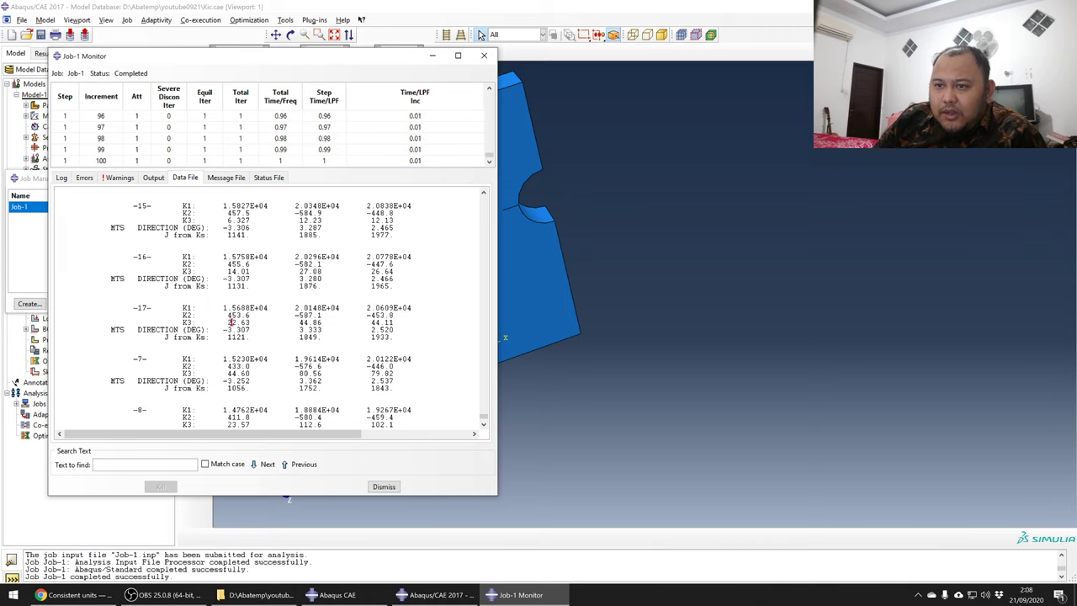
pyautogui.scroll(10, 232, 322)
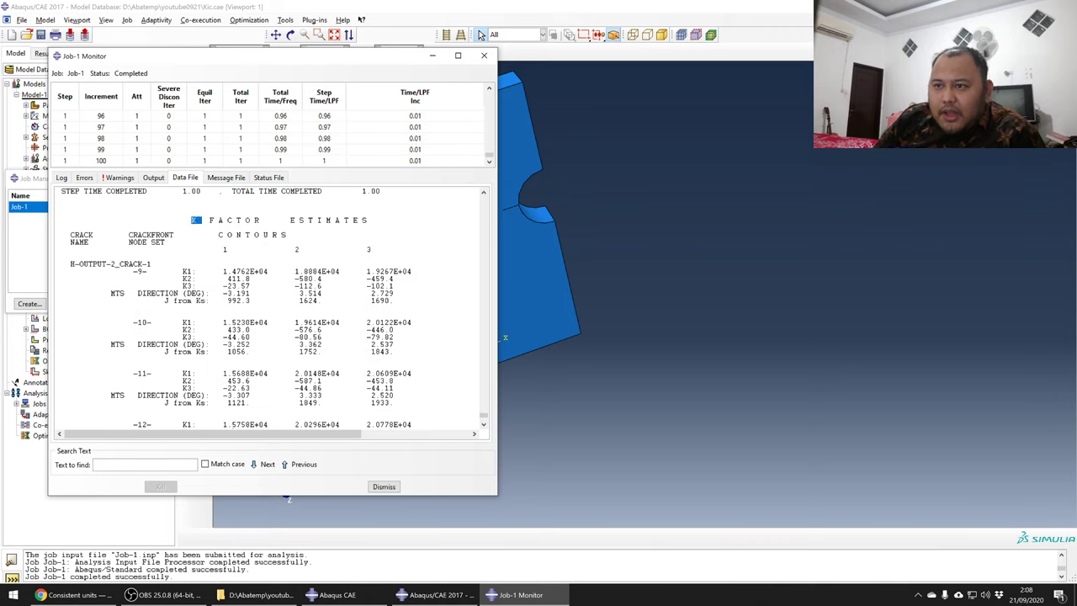
pyautogui.moveTo(196, 221); pyautogui.dragTo(241, 236)
# - Examine the K1, K2 and K3 values for each crack-front node set across the three contours of the final increment
pyautogui.scroll(-10, 267, 308)
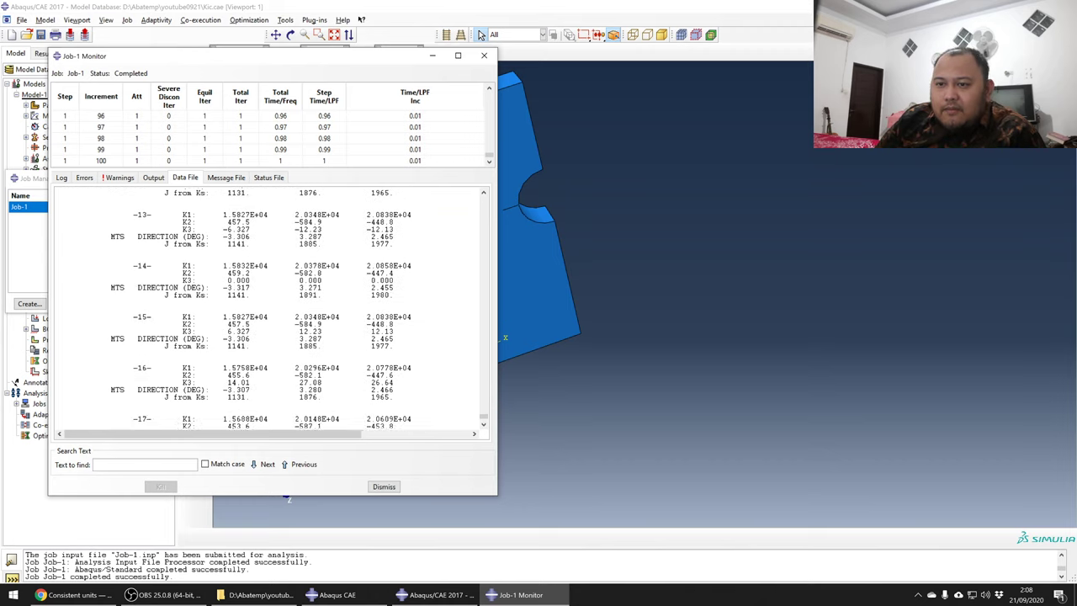
pyautogui.scroll(-6, 267, 307)
pyautogui.scroll(6, 267, 307)
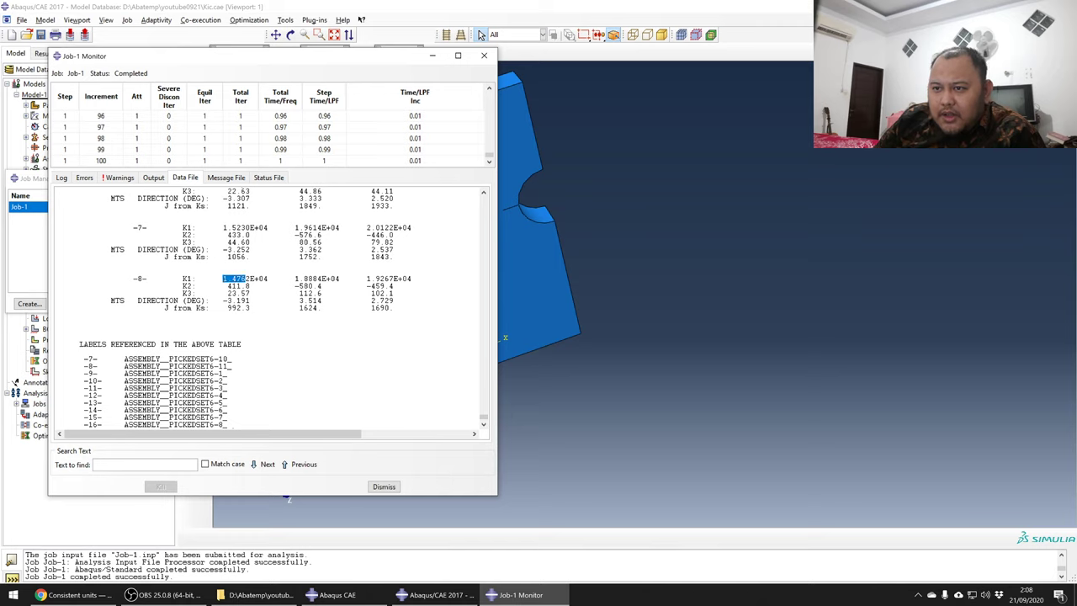
pyautogui.click(244, 279)
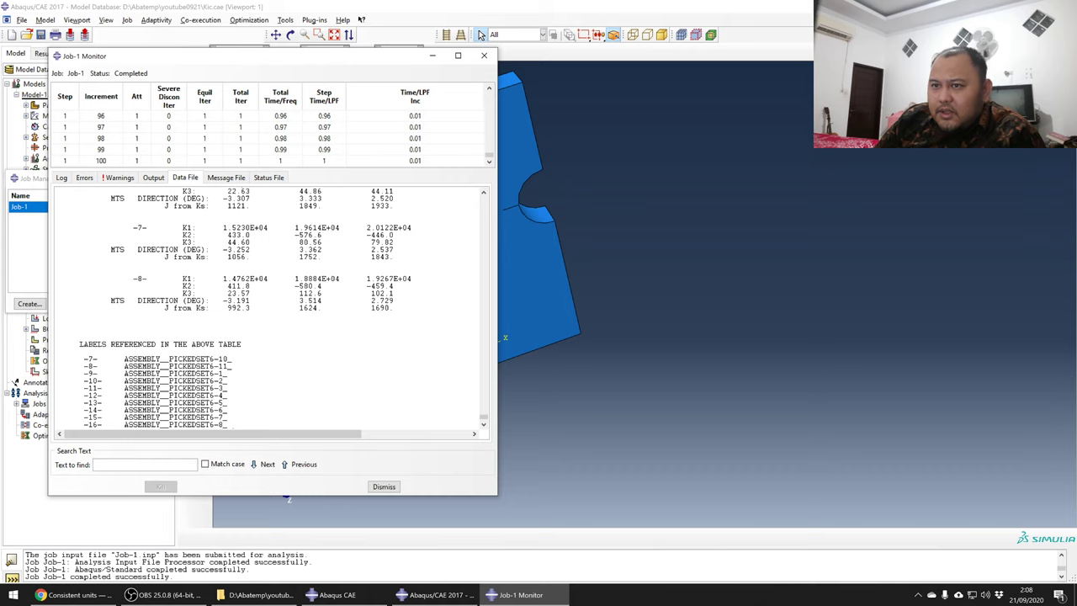
pyautogui.scroll(2, 366, 322)
pyautogui.scroll(10, 366, 322)
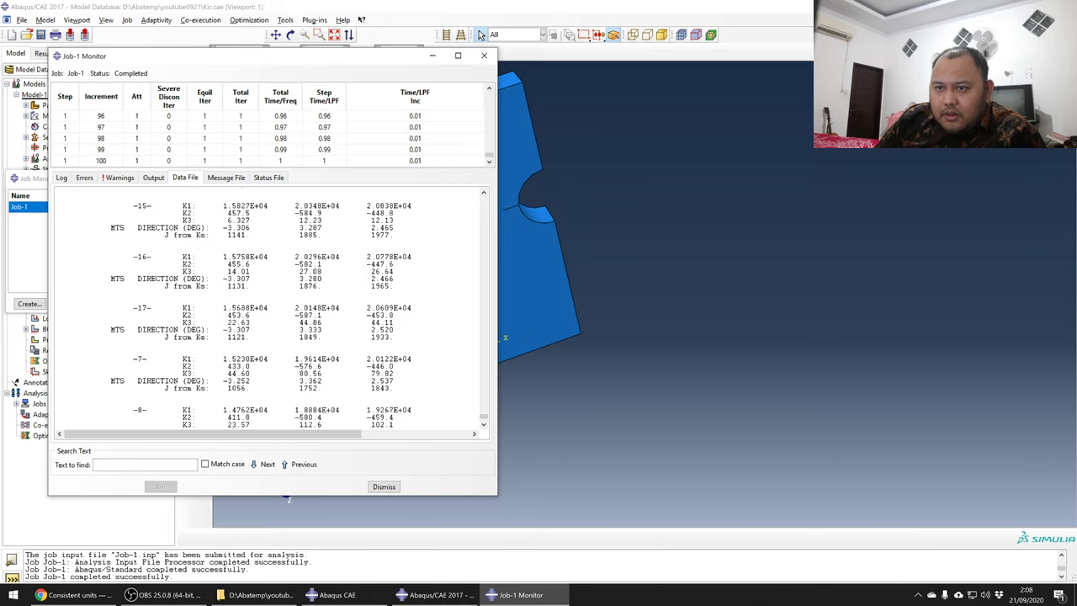
pyautogui.scroll(1, 245, 308)
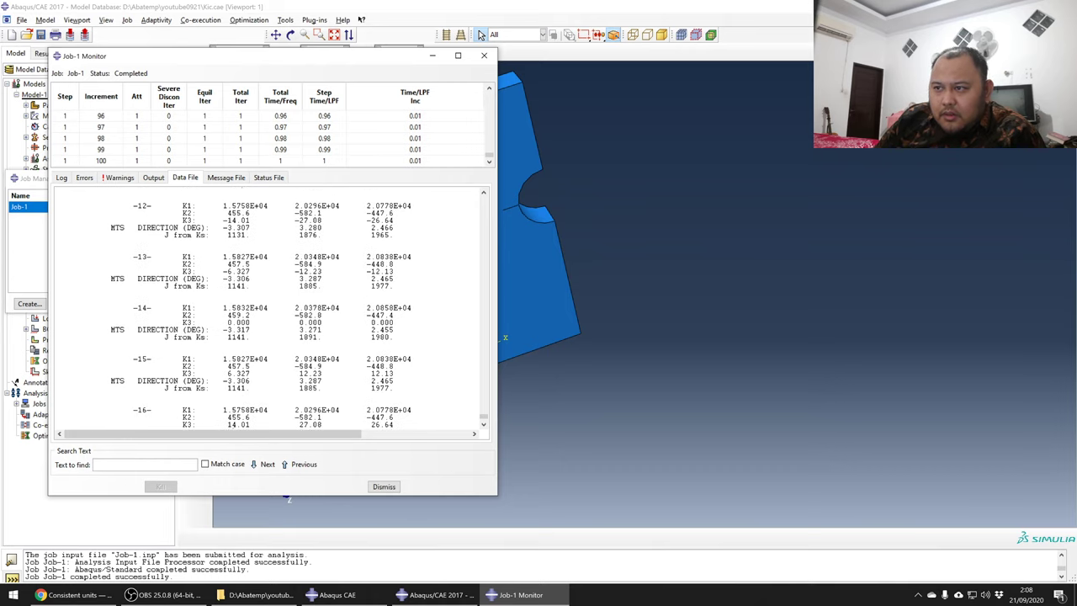
pyautogui.scroll(10, 245, 308)
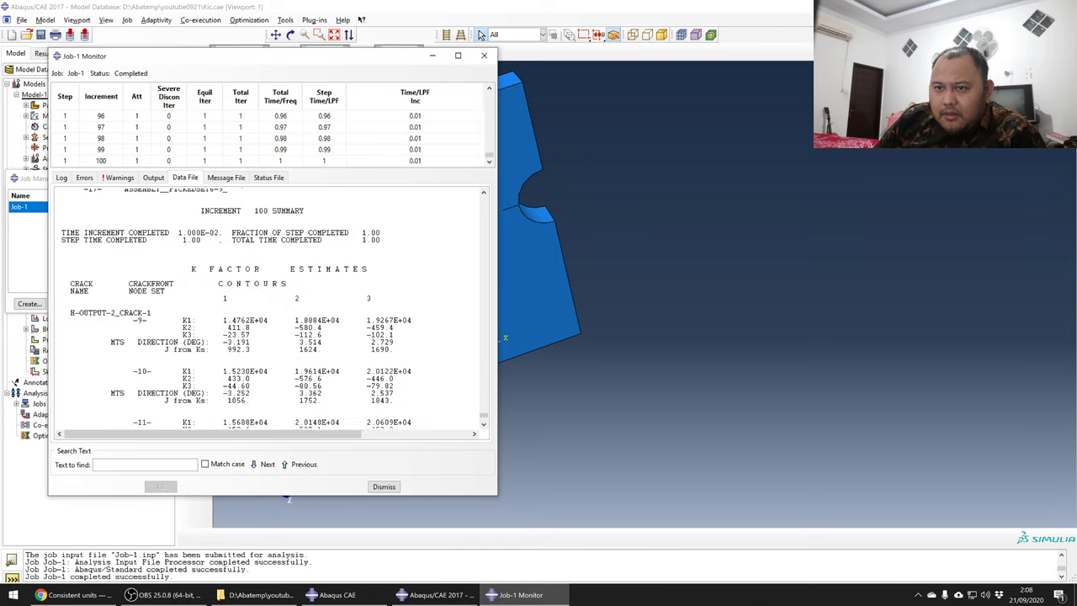
pyautogui.scroll(-3, 229, 283)
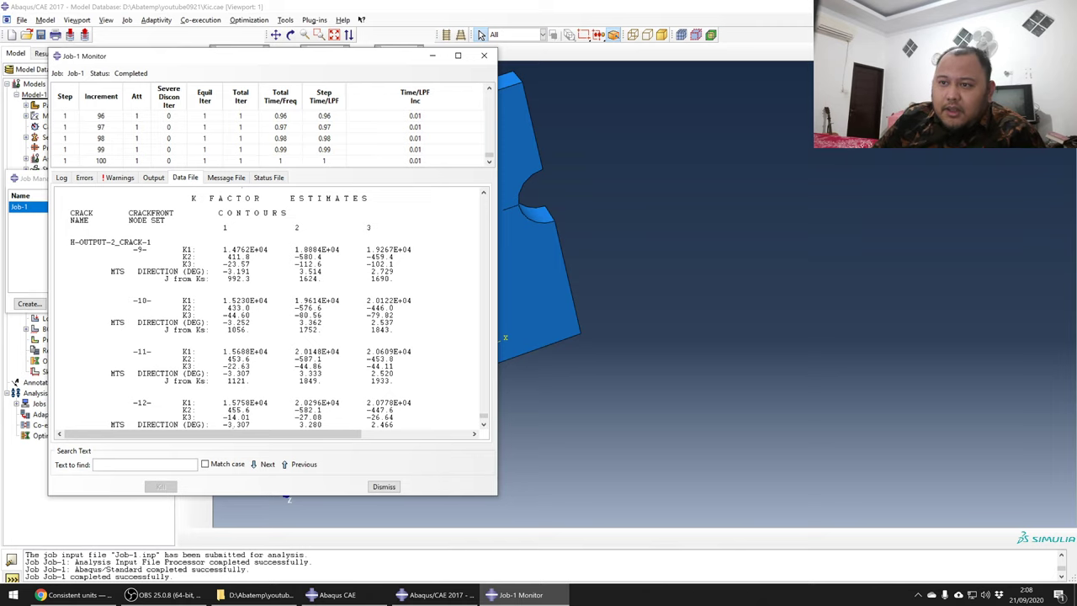
# - Examine the K factor estimates for the remaining crack-front node sets, marking the third-contour K1 value of node set 15
pyautogui.scroll(-3, 269, 311)
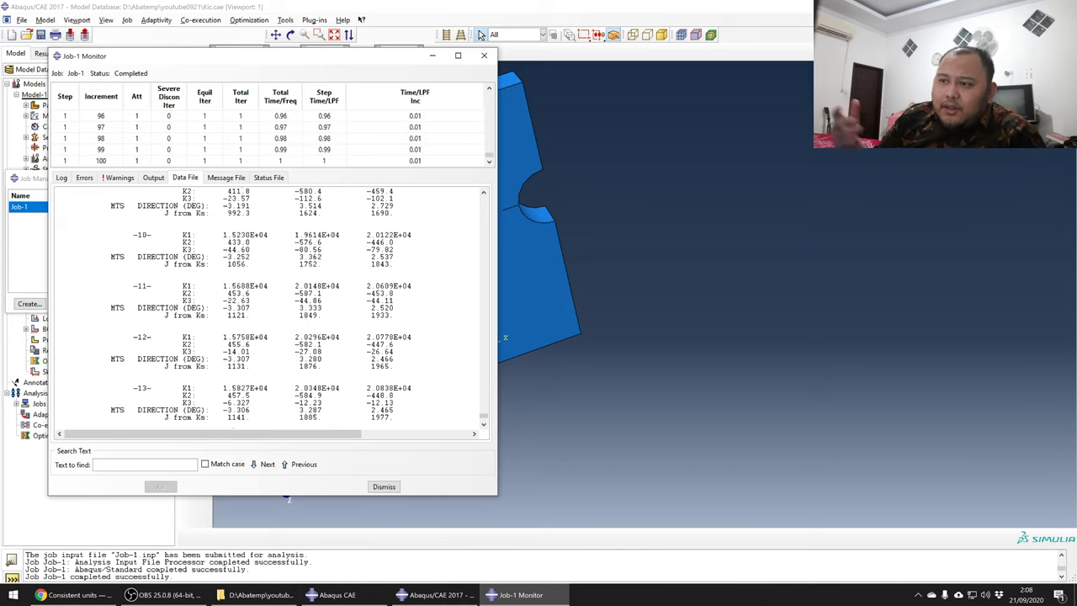
pyautogui.scroll(-1, 269, 312)
pyautogui.scroll(-3, 269, 311)
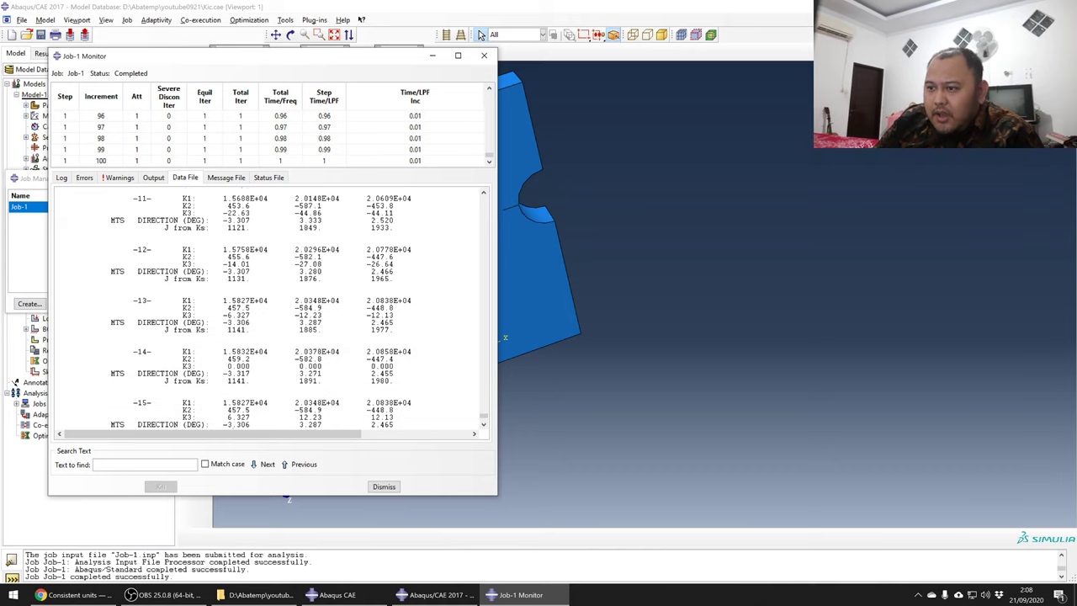
pyautogui.moveTo(366, 403); pyautogui.dragTo(405, 403)
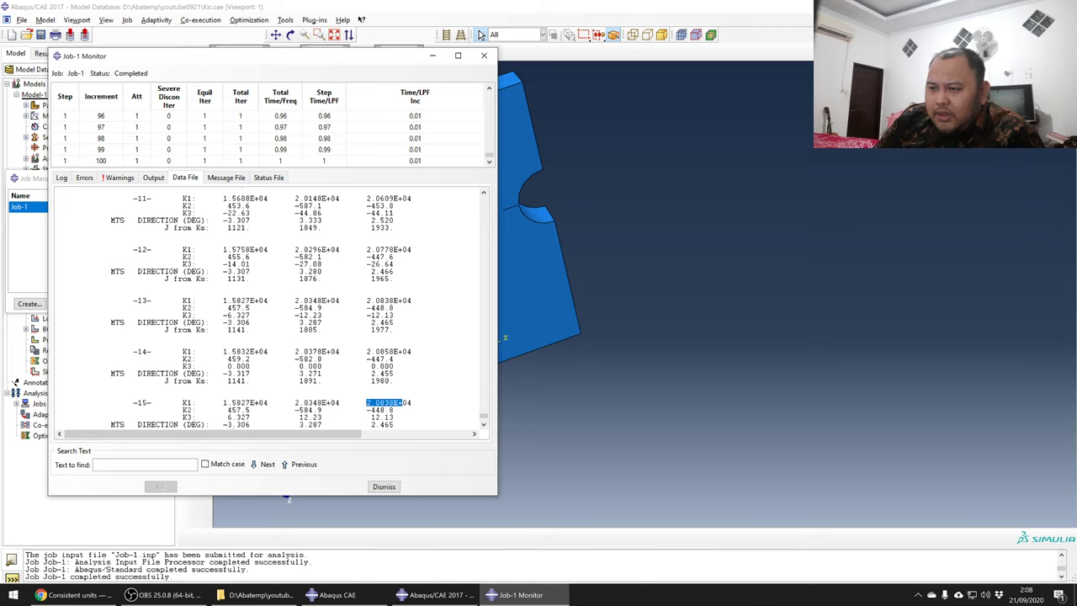
pyautogui.click(412, 403)
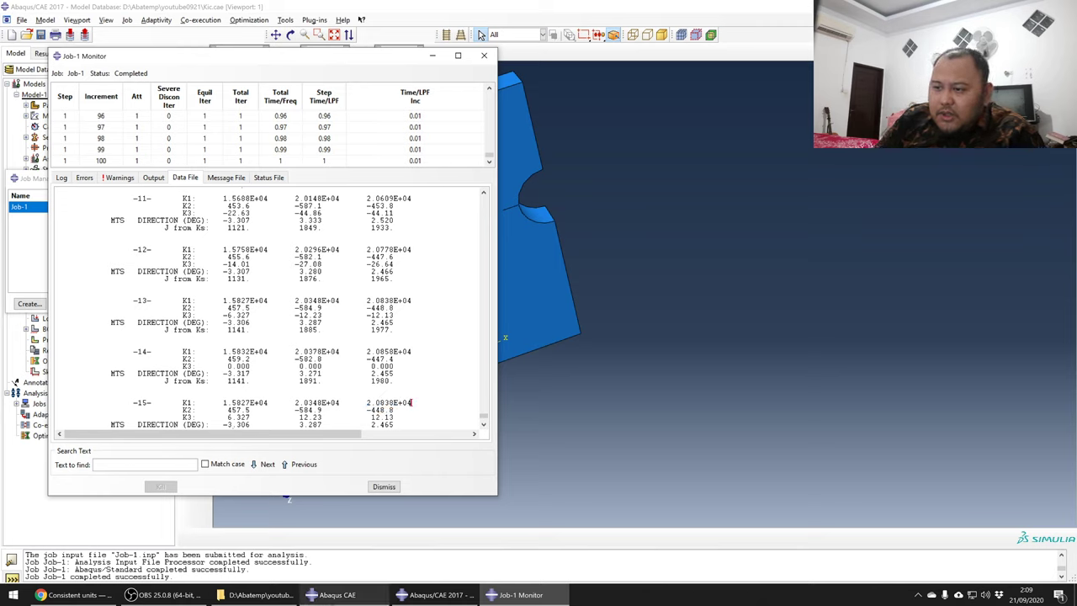
# - Switch to the Google Slides presentation in Chrome and enter "Simulation 21 MPA mm^0.5" in the body text box below the slide's title
pyautogui.moveTo(335, 595)
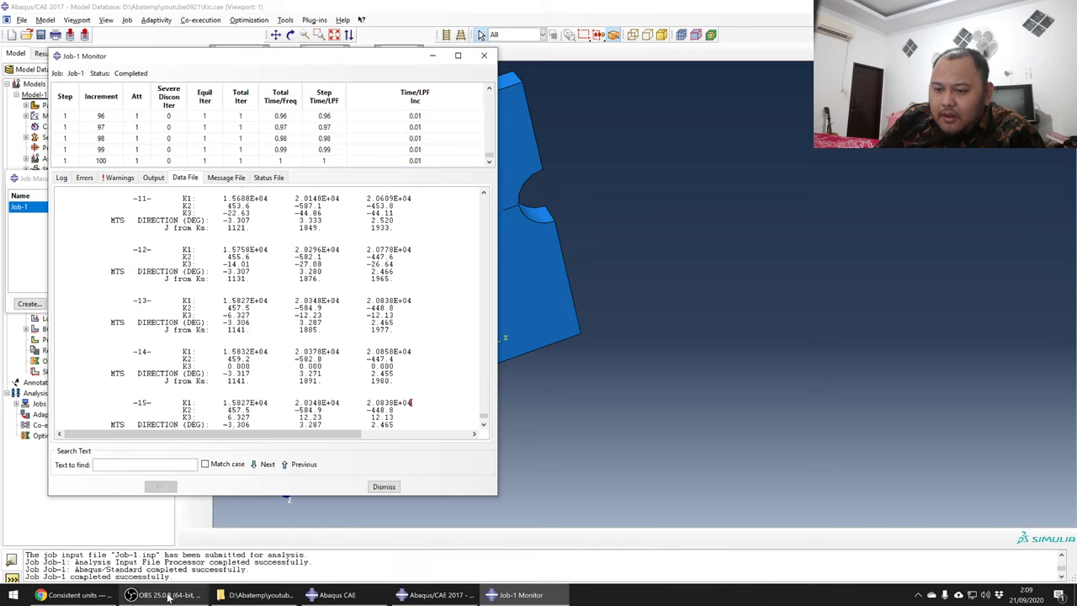
pyautogui.click(90, 595)
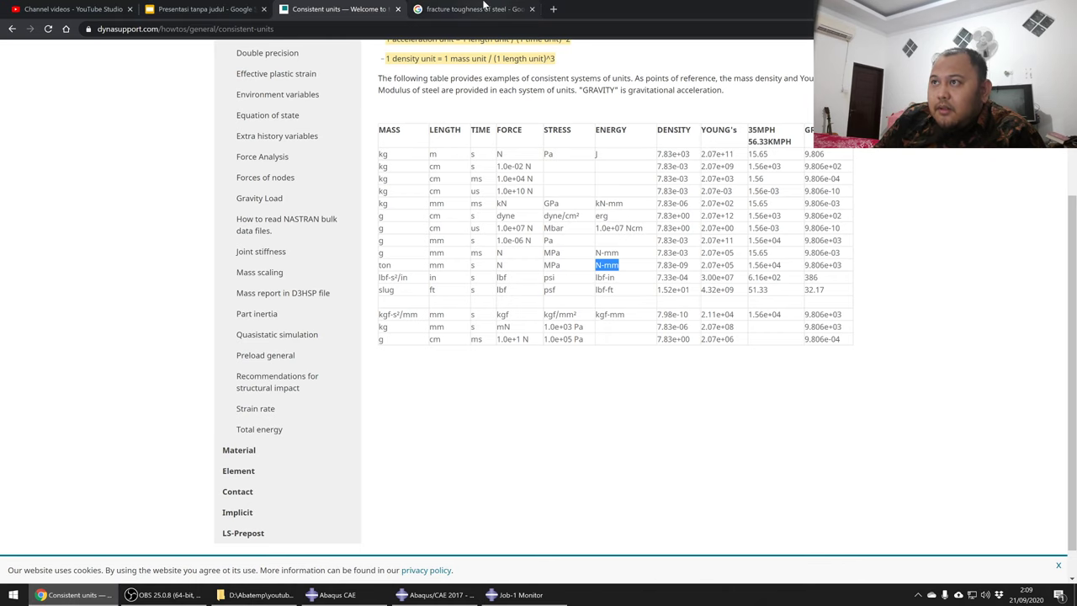
pyautogui.click(486, 9)
pyautogui.click(200, 8)
pyautogui.click(286, 231)
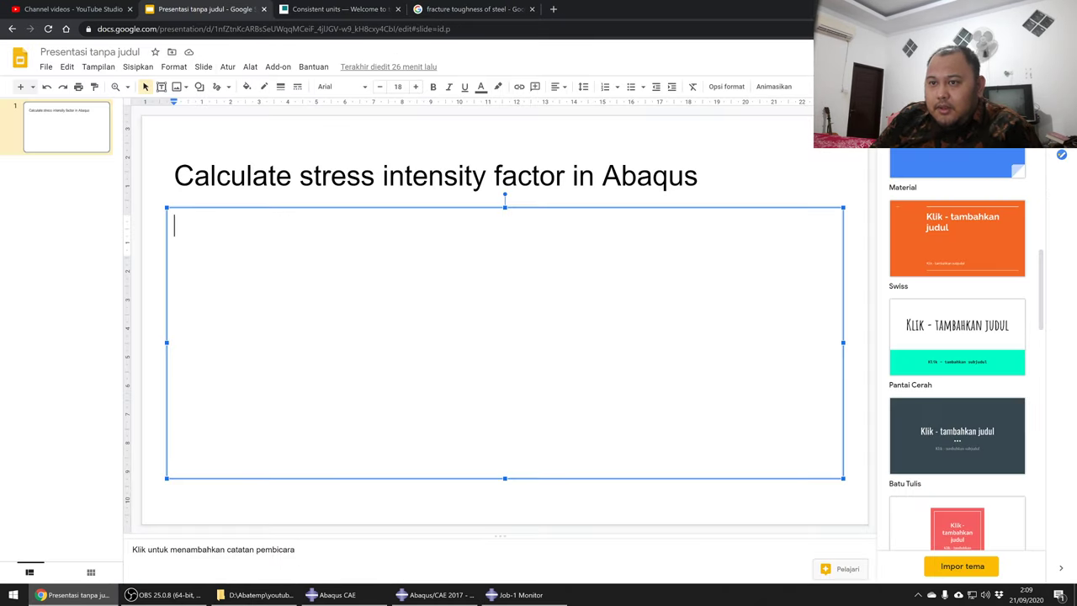
pyautogui.write('Simulatio')
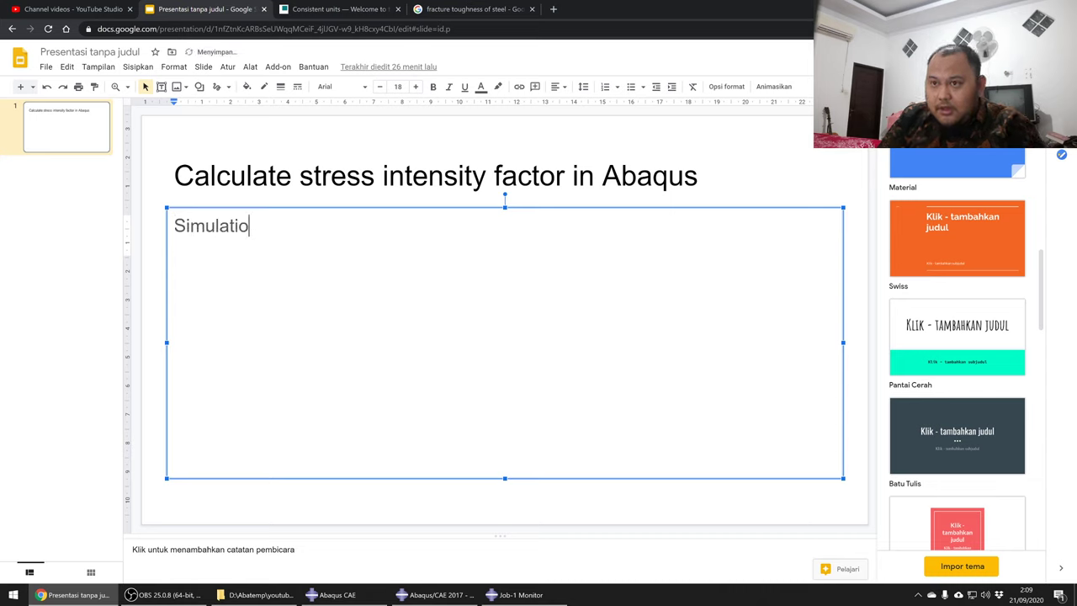
pyautogui.write('n 21 MPA ')
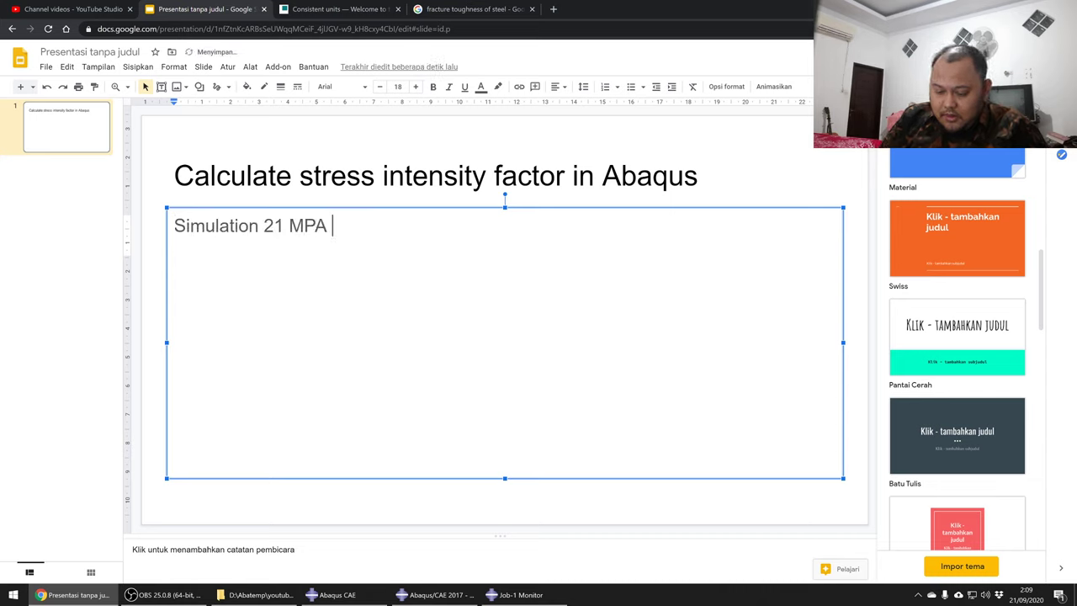
pyautogui.write('m')
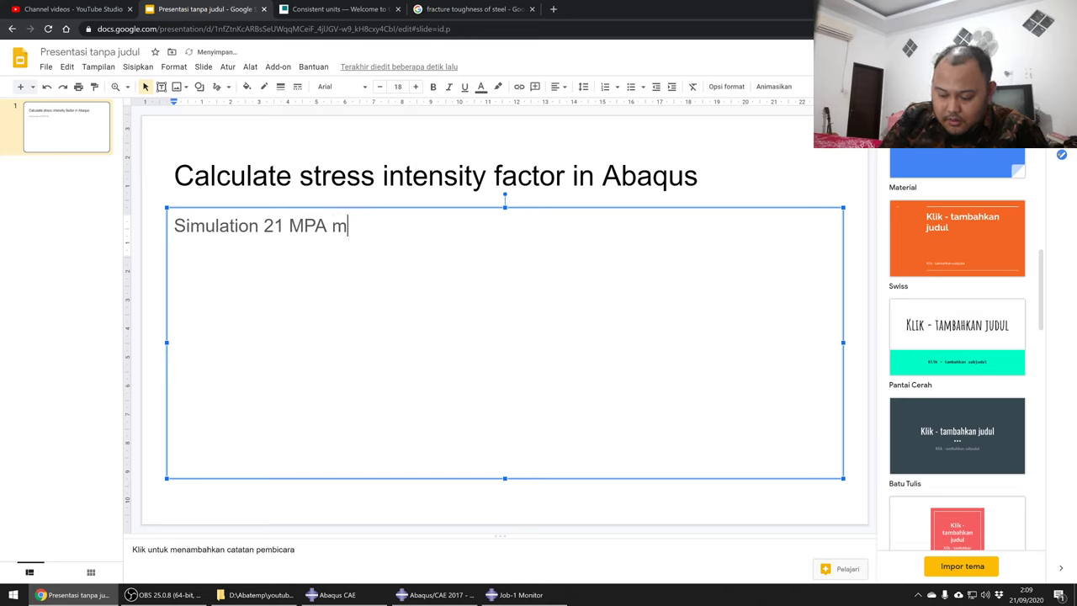
pyautogui.press('BackSpace')
pyautogui.write('mm^1')
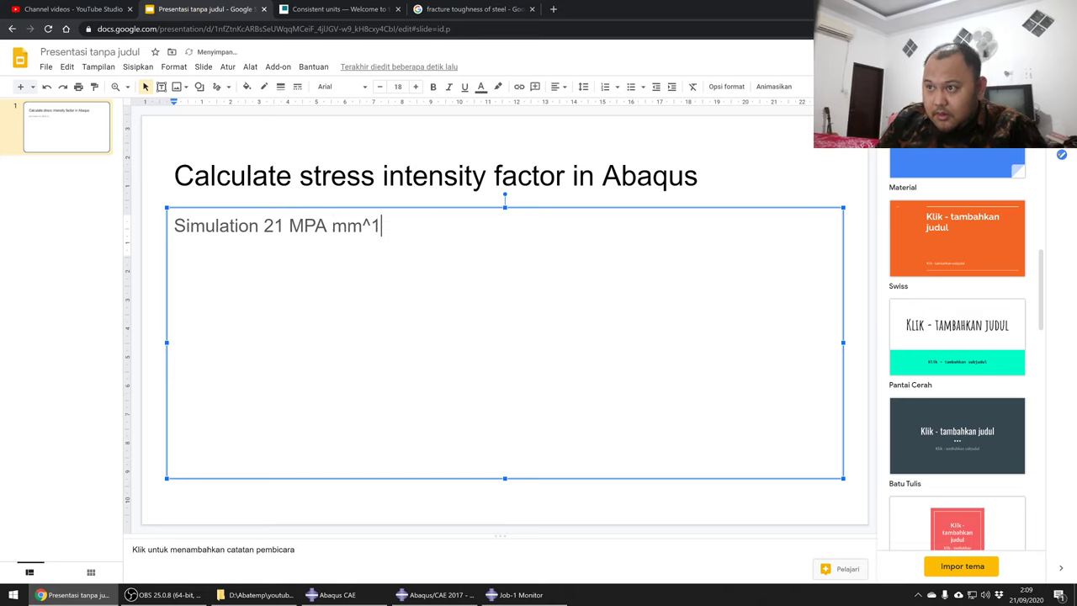
pyautogui.press('BackSpace')
pyautogui.write('0.5')
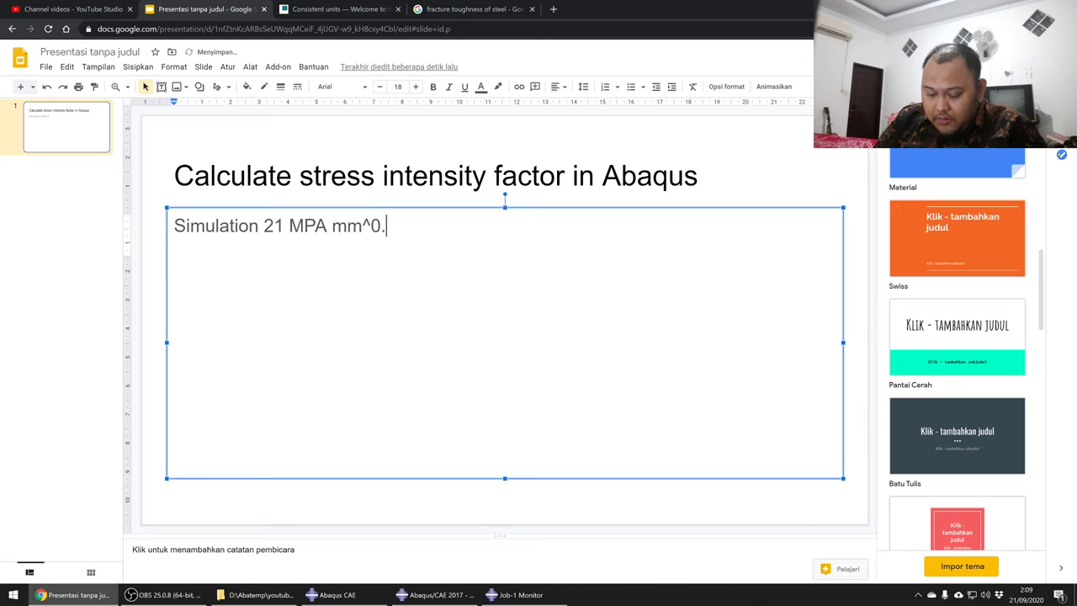
# - Add several blank lines below the simulation value in the slide's body text
pyautogui.press('Return')
pyautogui.press('Return')
pyautogui.press('Return')
pyautogui.press('Return')
pyautogui.press('Return')
pyautogui.press('Return')
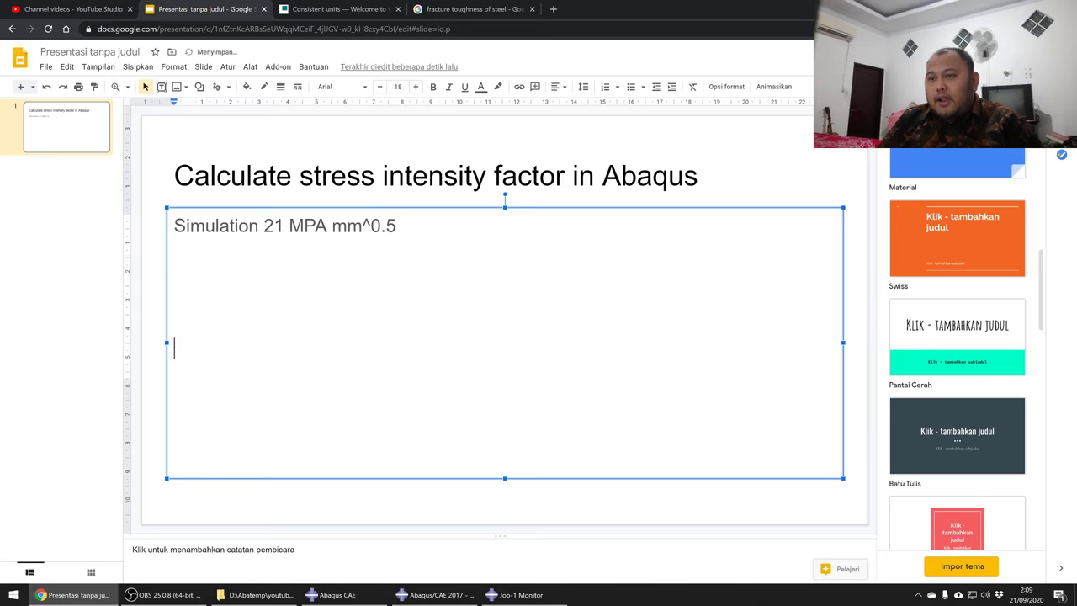
# - Check the fracture toughness of steel and its units in the Google results, and bring up the consistent units table
pyautogui.click(506, 7)
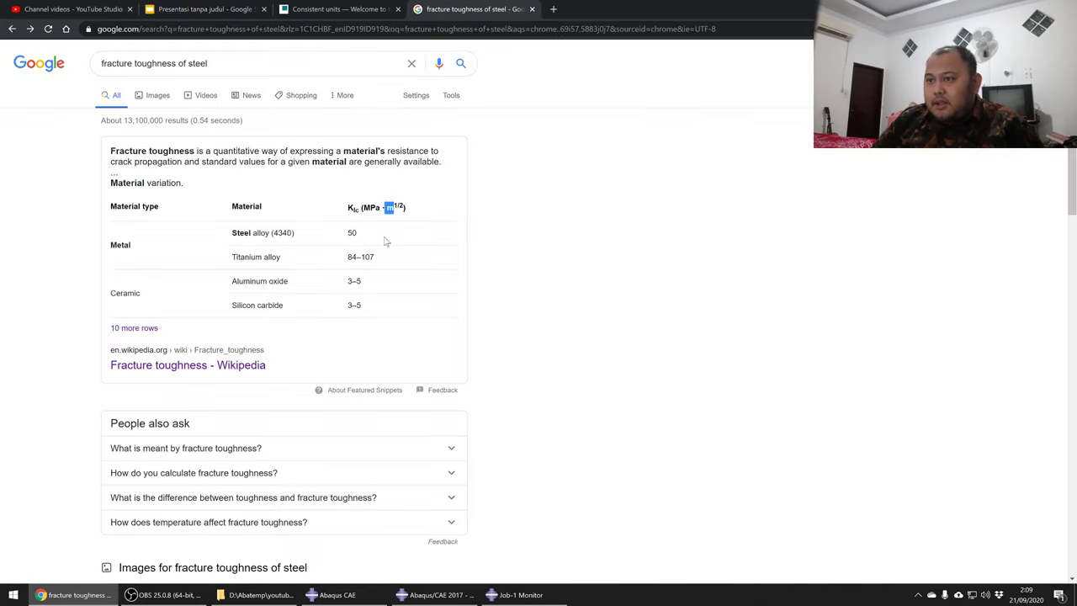
pyautogui.click(335, 7)
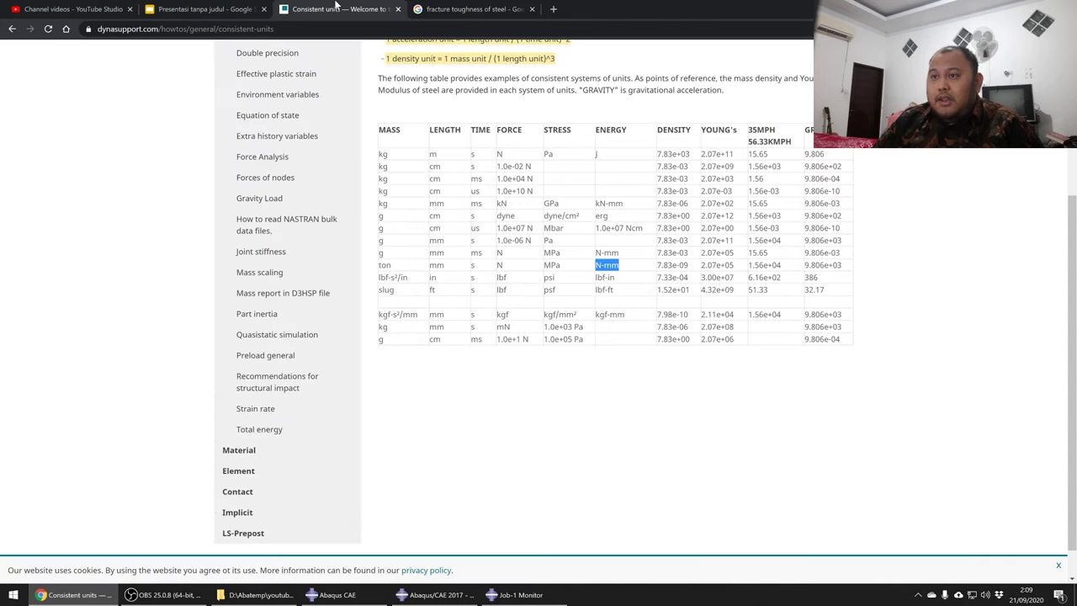